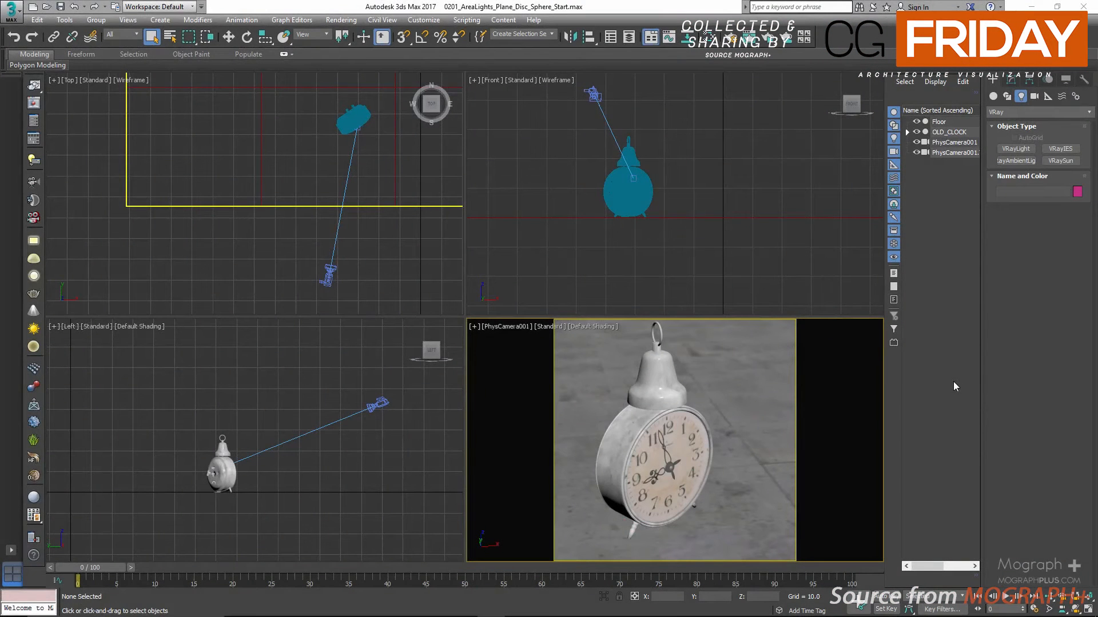
Review the types available for a new VRayLight without creating one
{"action": "left_click", "coordinate": [992, 97]}
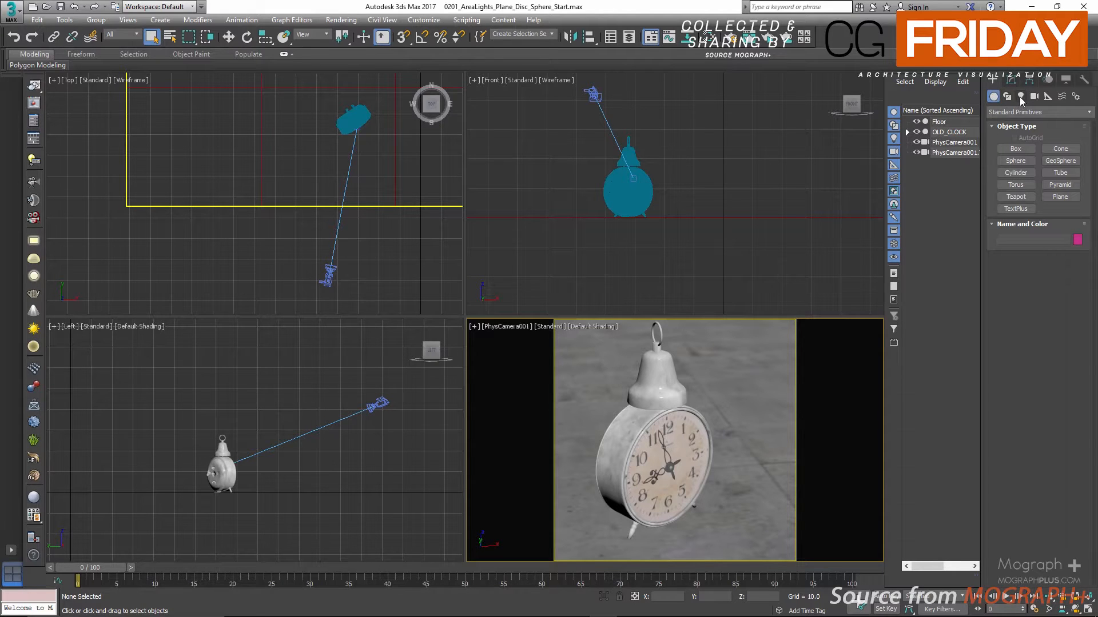
{"action": "left_click", "coordinate": [1021, 97]}
{"action": "left_click", "coordinate": [1012, 112]}
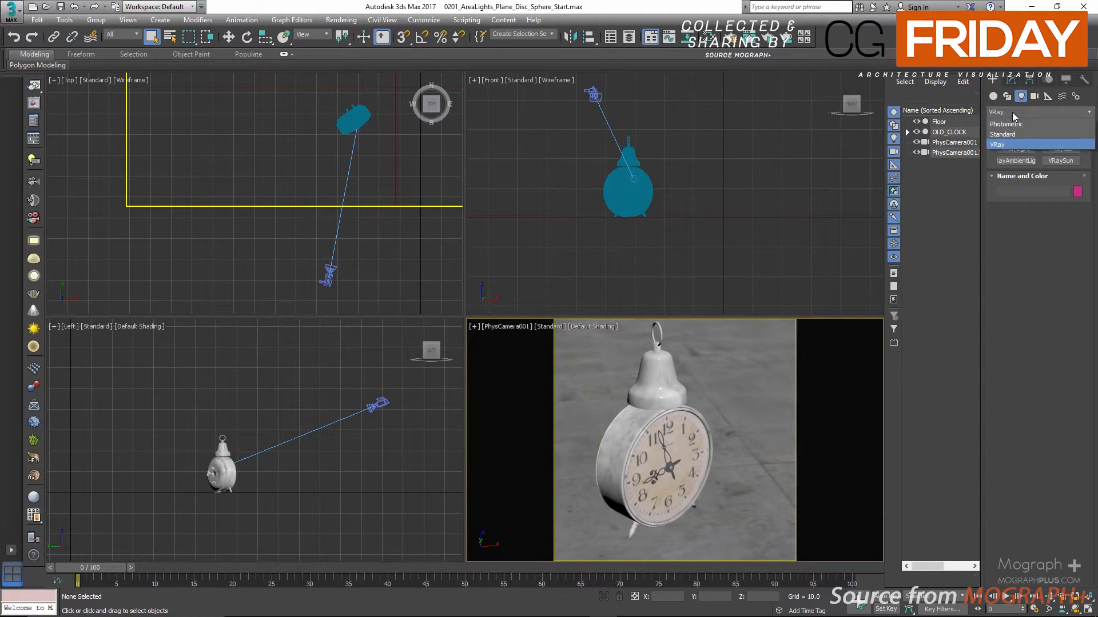
{"action": "left_click", "coordinate": [1008, 144]}
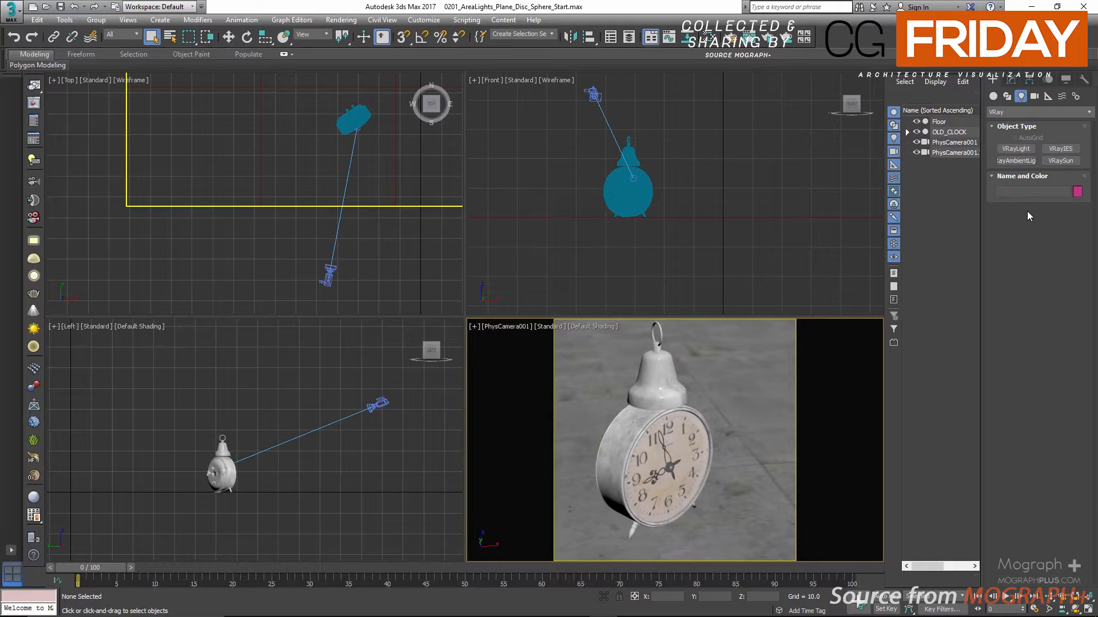
{"action": "left_click", "coordinate": [1015, 149]}
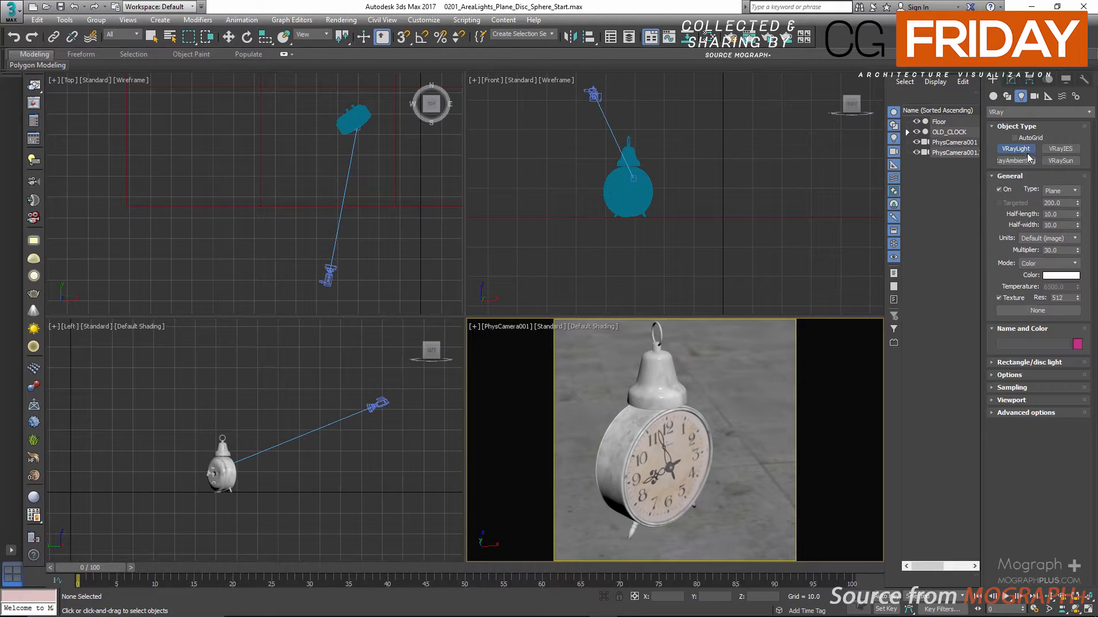
{"action": "left_click", "coordinate": [1067, 191]}
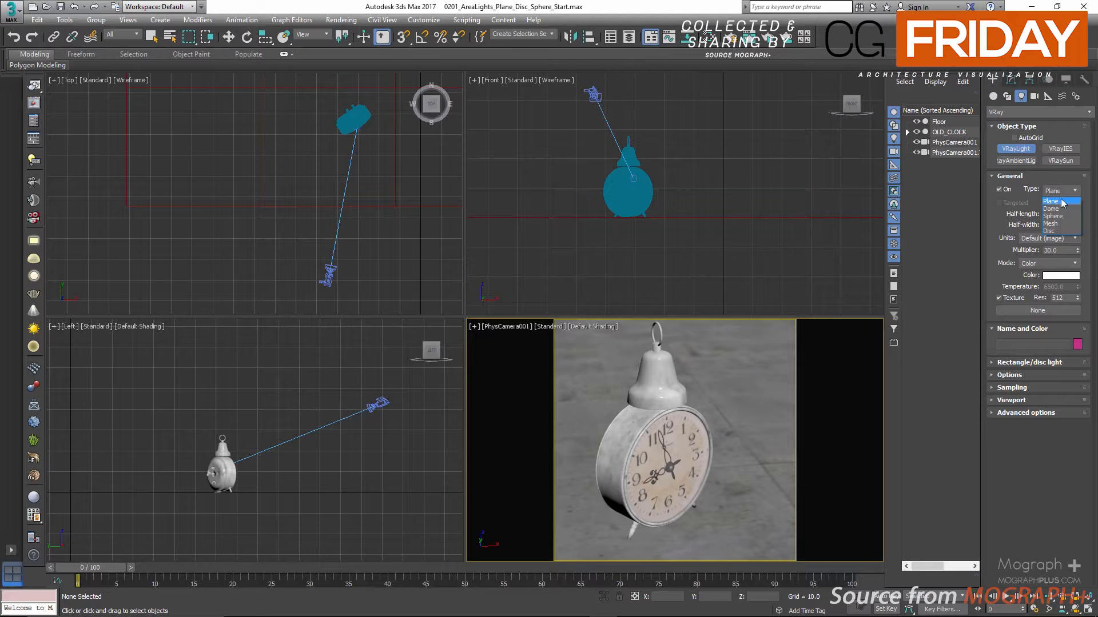
{"action": "left_click", "coordinate": [1061, 180]}
{"action": "right_click", "coordinate": [663, 384]}
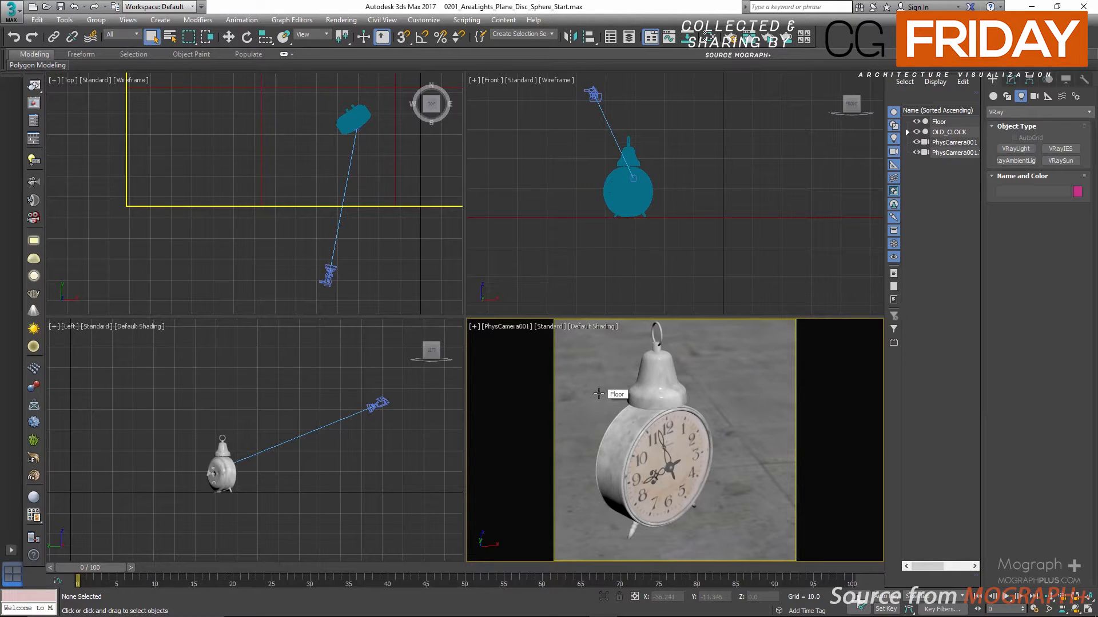
Examine the clock, floor and camera placement from a perspective view and return to the PhysCamera001 view
{"action": "key", "text": "p"}
{"action": "scroll", "coordinate": [598, 366], "scroll_direction": "down", "scroll_amount": 9}
{"action": "scroll", "coordinate": [598, 365], "scroll_direction": "up", "scroll_amount": 4}
{"action": "middle_click_drag", "start_coordinate": [598, 364], "coordinate": [633, 349], "text": "alt"}
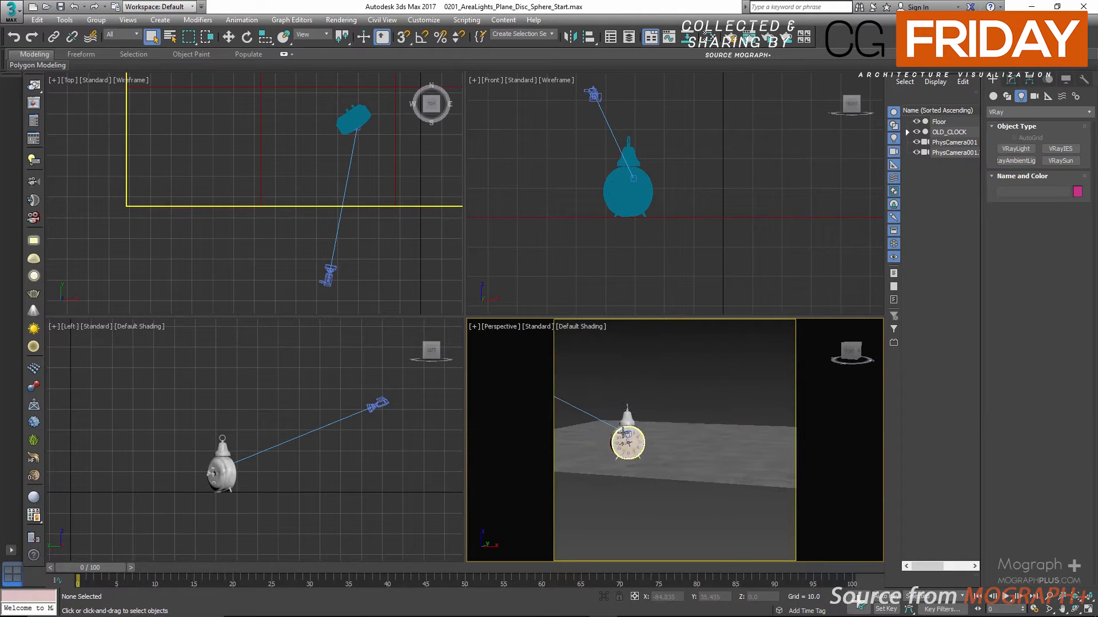
{"action": "left_click", "coordinate": [623, 432]}
{"action": "middle_click_drag", "start_coordinate": [643, 386], "coordinate": [641, 350], "text": "alt"}
{"action": "left_click", "coordinate": [641, 371]}
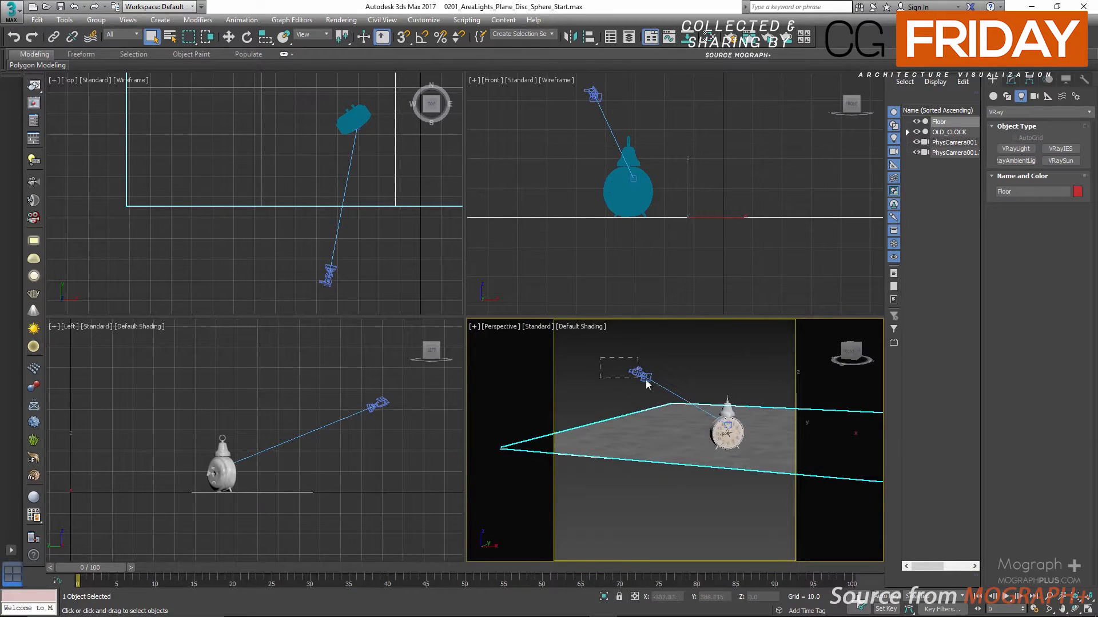
{"action": "left_click", "coordinate": [646, 379]}
{"action": "left_click", "coordinate": [664, 351]}
{"action": "key", "text": "c"}
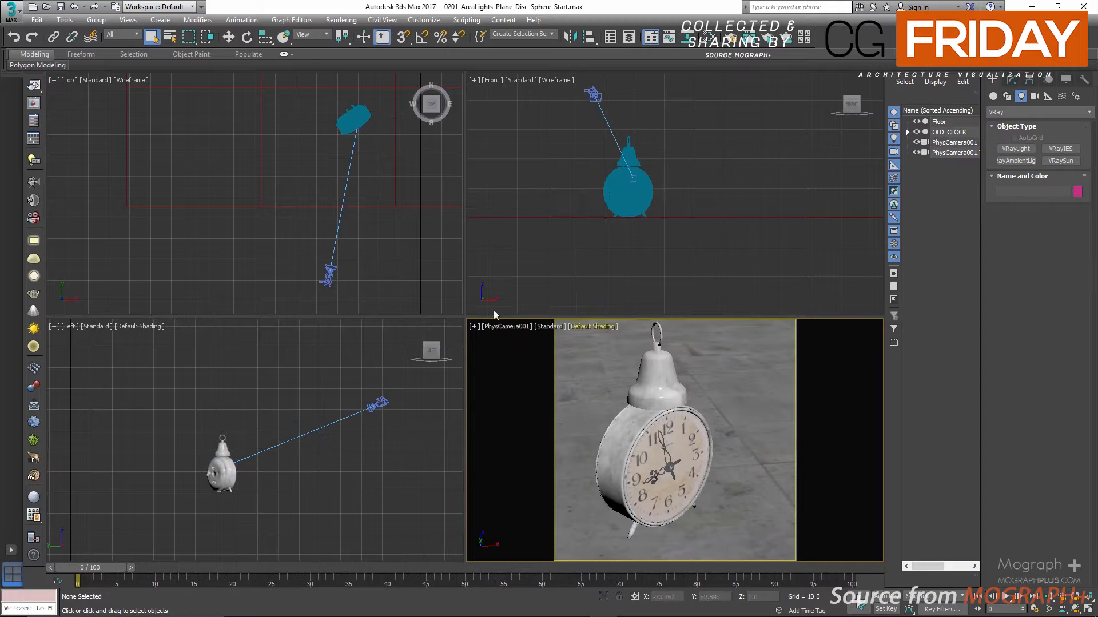
Switch the render setup's target to Production Rendering Mode
{"action": "left_click", "coordinate": [730, 37]}
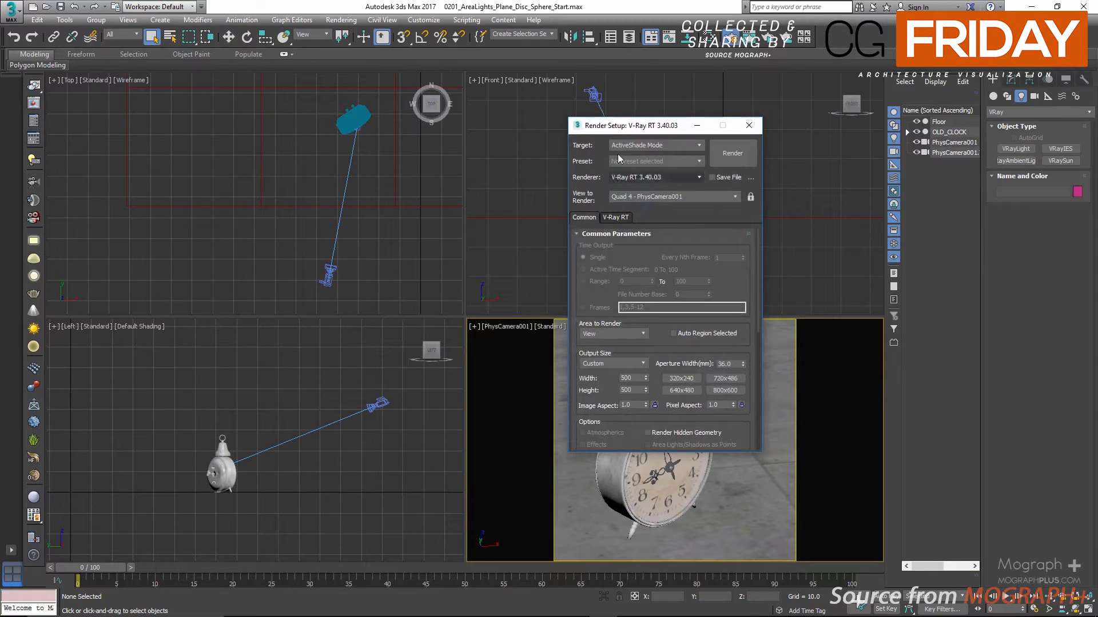
{"action": "left_click_drag", "start_coordinate": [629, 125], "coordinate": [576, 122]}
{"action": "left_click", "coordinate": [593, 143]}
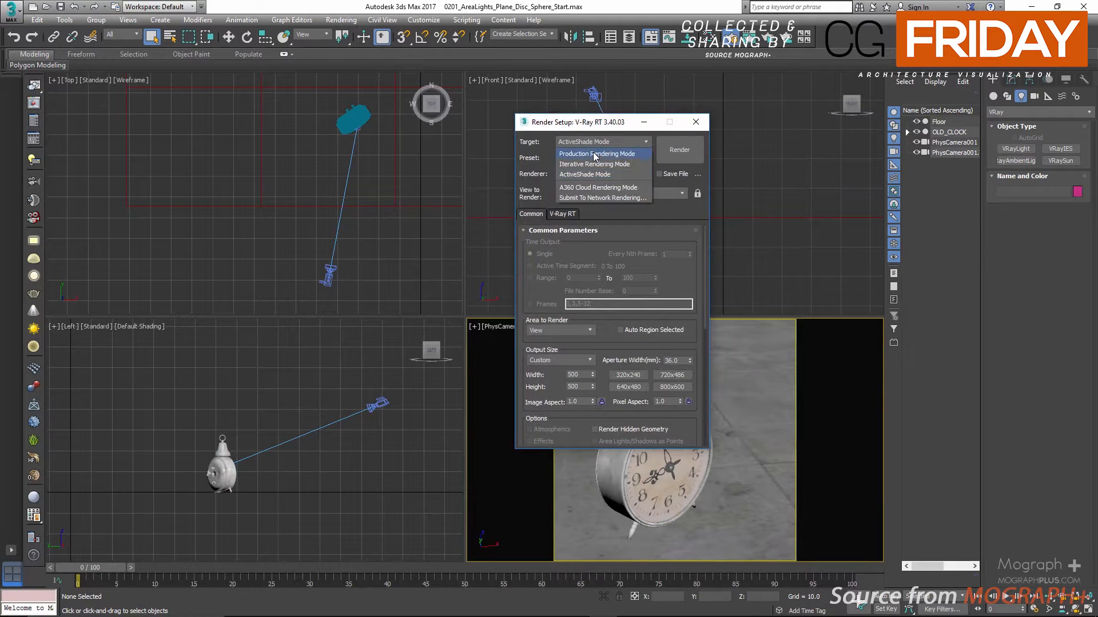
{"action": "left_click", "coordinate": [595, 154]}
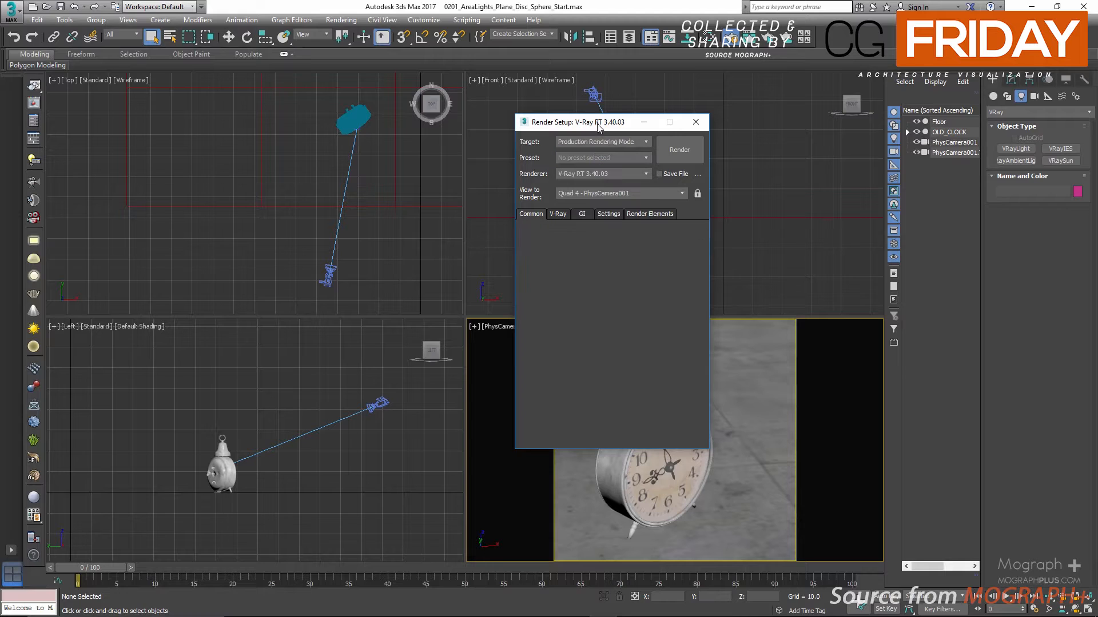
Review the primary and secondary global illumination engines in the render setup and close it
{"action": "left_click", "coordinate": [580, 216]}
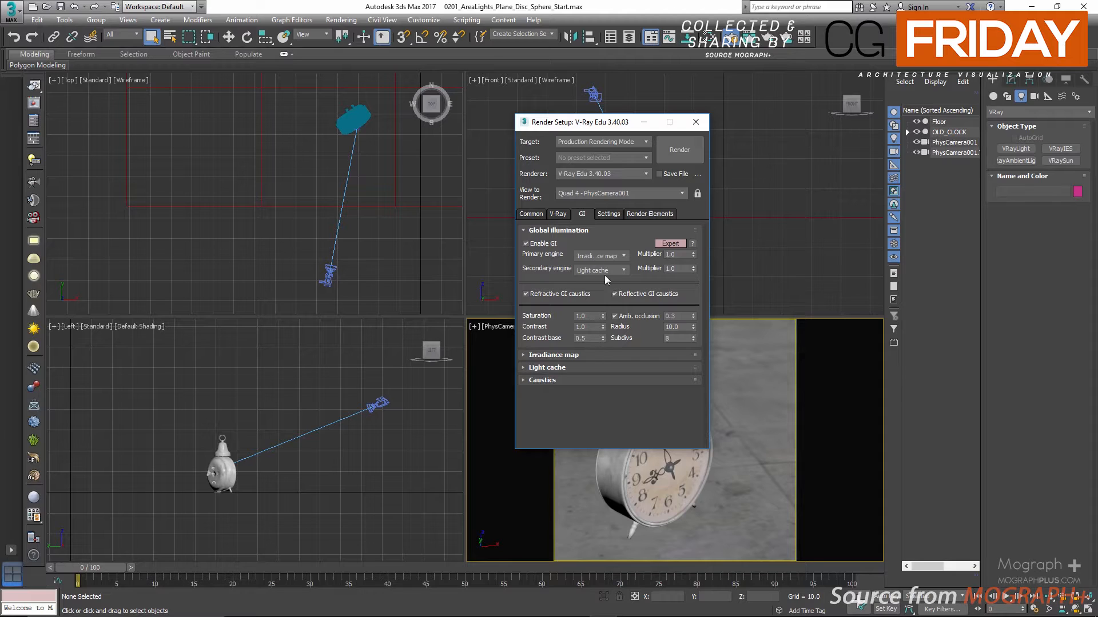
{"action": "left_click", "coordinate": [607, 253]}
{"action": "left_click", "coordinate": [606, 253]}
{"action": "left_click", "coordinate": [607, 269]}
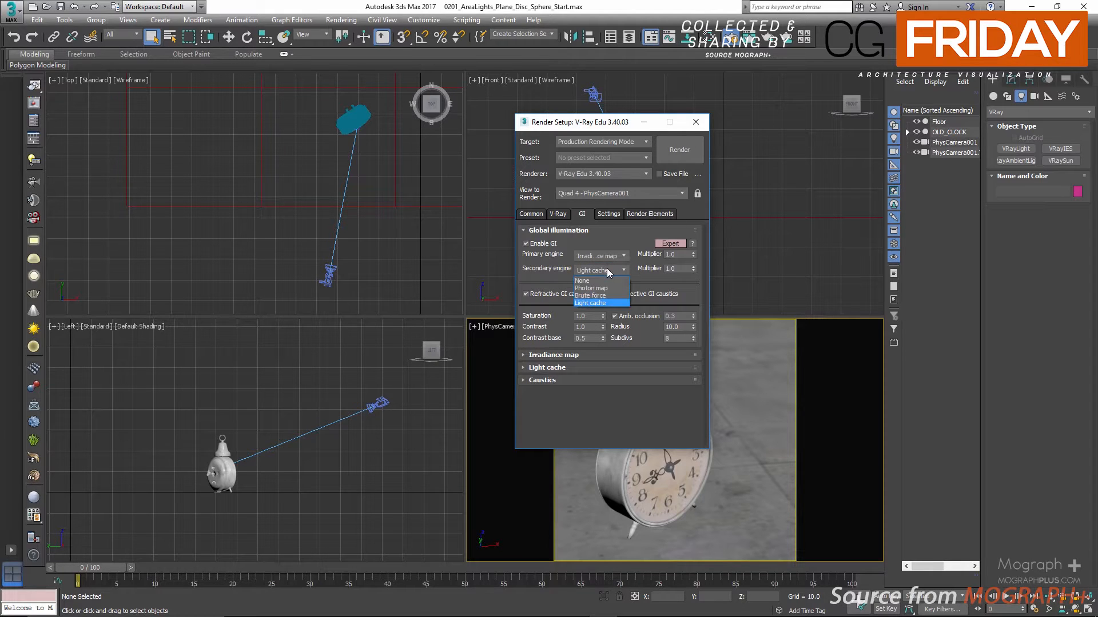
{"action": "left_click", "coordinate": [606, 269]}
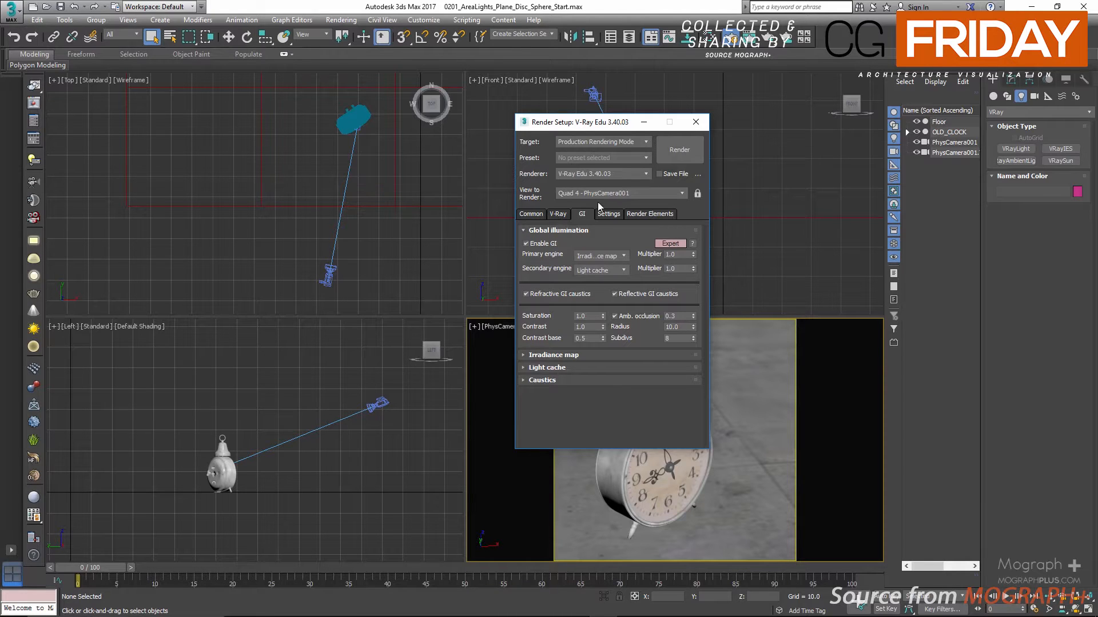
{"action": "left_click", "coordinate": [696, 122]}
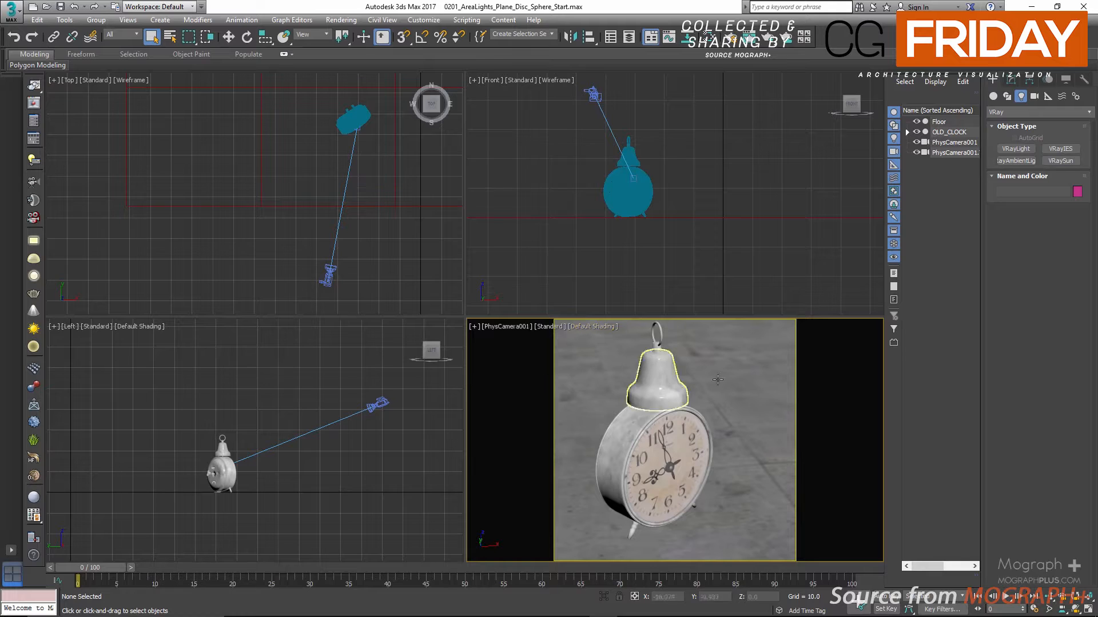
Draw a plane VRayLight about 14.4 half-length by 22 half-width in the Left view and move it to the clock's front-left side
{"action": "left_click", "coordinate": [1014, 149]}
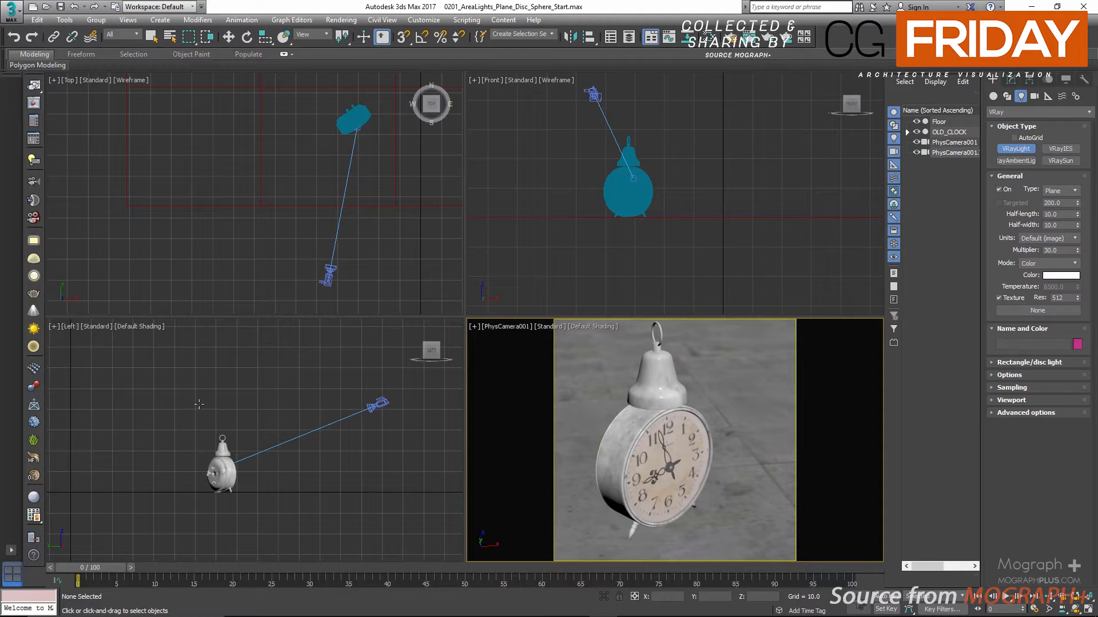
{"action": "left_click_drag", "start_coordinate": [182, 374], "coordinate": [243, 465]}
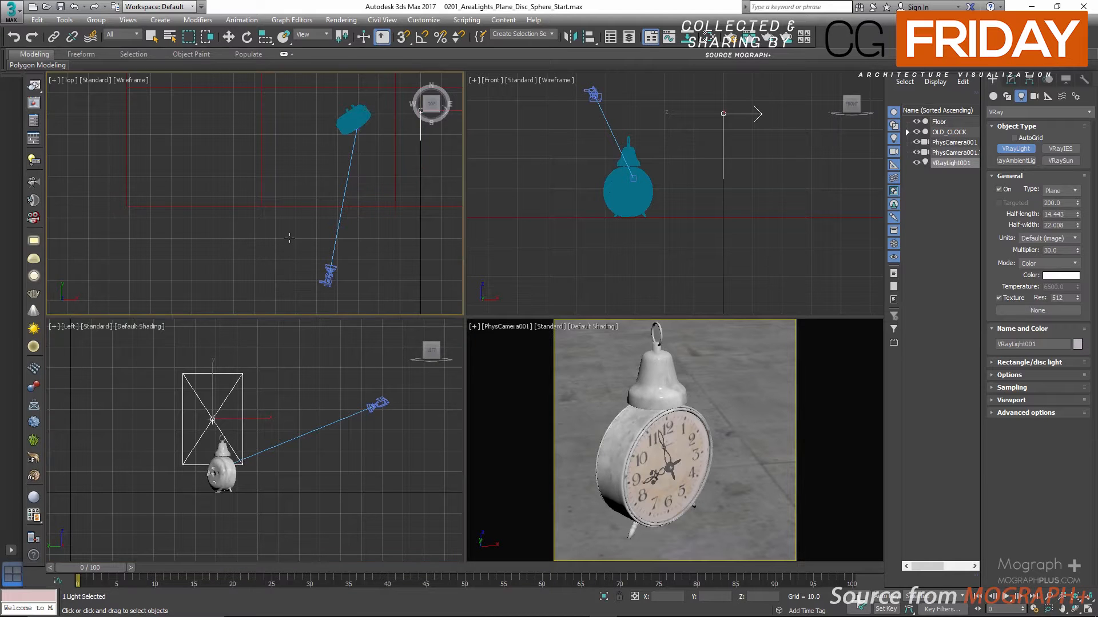
{"action": "scroll", "coordinate": [289, 240], "scroll_direction": "down", "scroll_amount": 3}
{"action": "key", "text": "w"}
{"action": "middle_click_drag", "start_coordinate": [297, 222], "coordinate": [287, 250]}
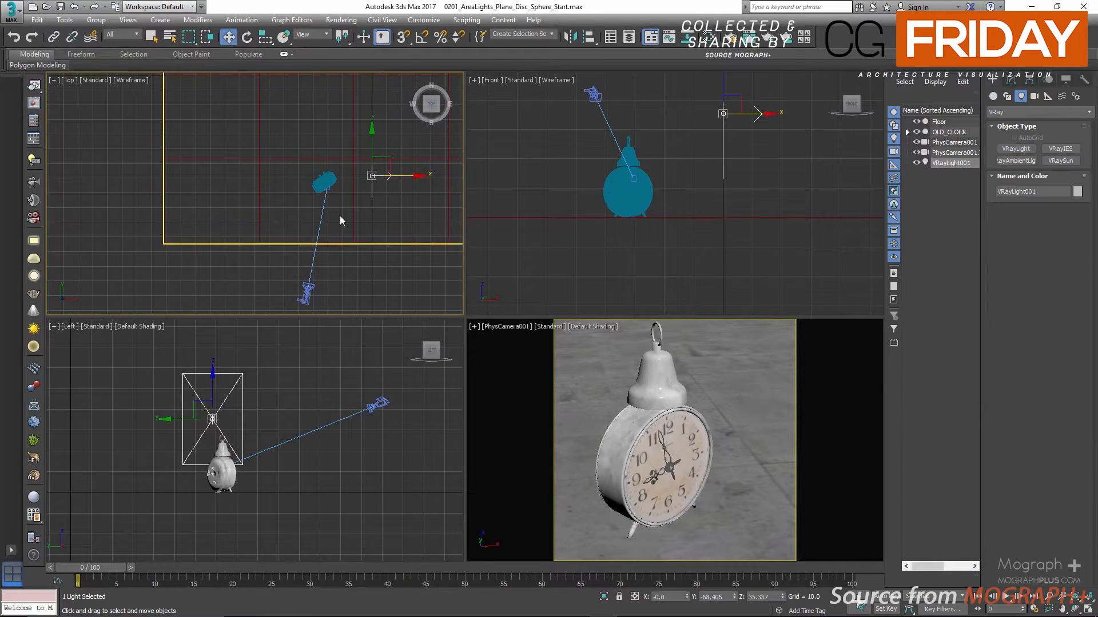
{"action": "left_click_drag", "start_coordinate": [378, 169], "coordinate": [242, 203]}
{"action": "scroll", "coordinate": [682, 212], "scroll_direction": "down", "scroll_amount": 2}
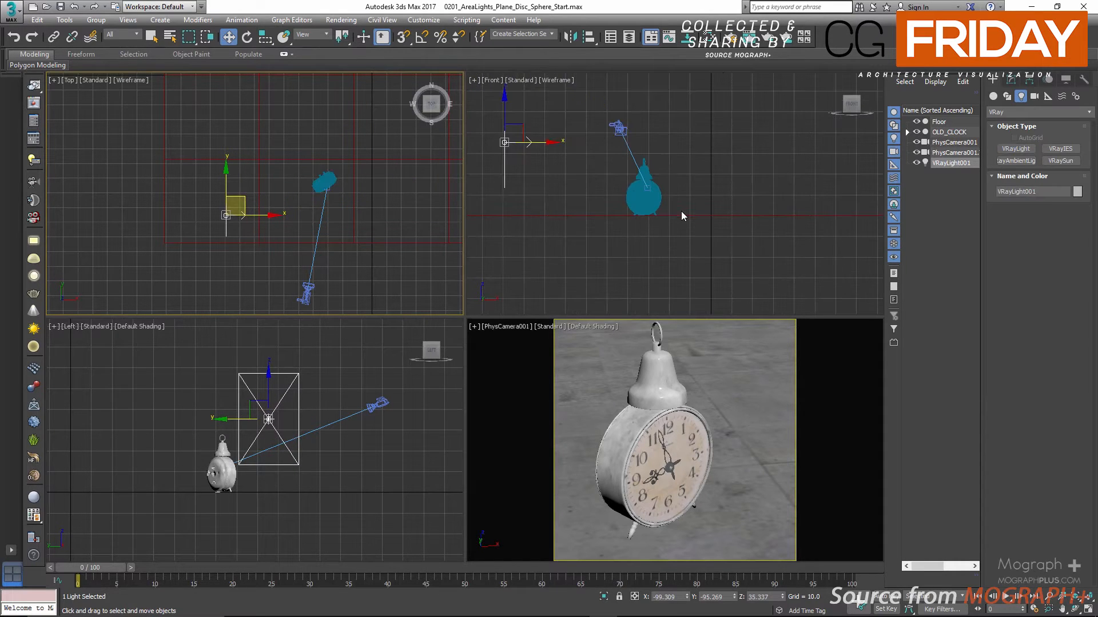
Change the Left view to a perspective view showing light and clock, and make the plane light targeted
{"action": "right_click", "coordinate": [302, 402]}
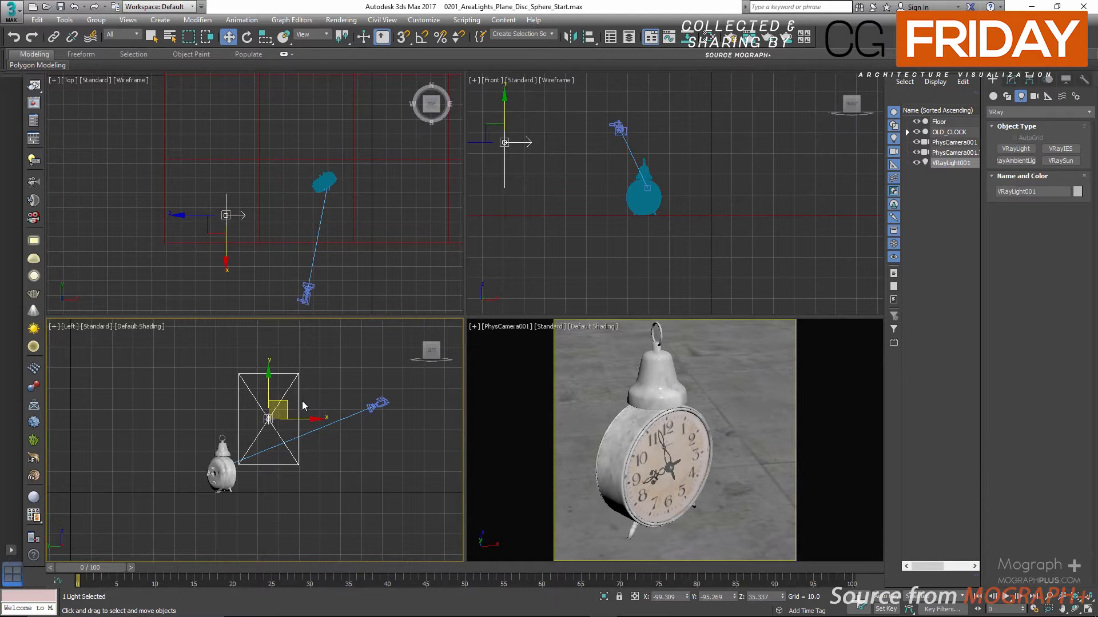
{"action": "key", "text": "p"}
{"action": "middle_click_drag", "start_coordinate": [318, 393], "coordinate": [293, 422], "text": "alt"}
{"action": "middle_click_drag", "start_coordinate": [443, 407], "coordinate": [270, 394], "text": "alt"}
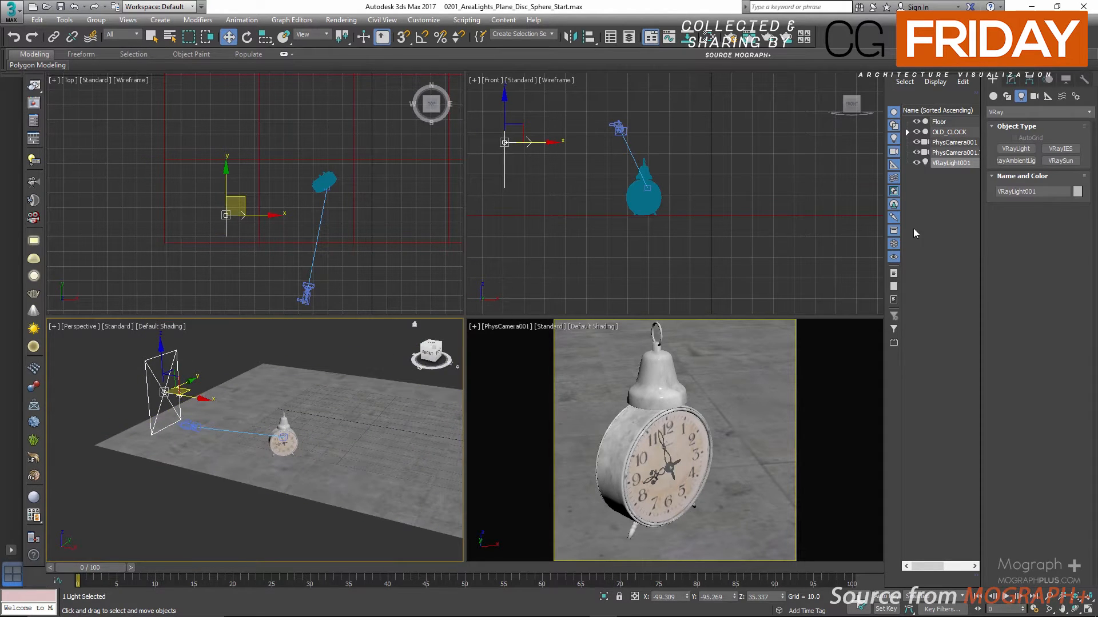
{"action": "left_click", "coordinate": [1011, 81]}
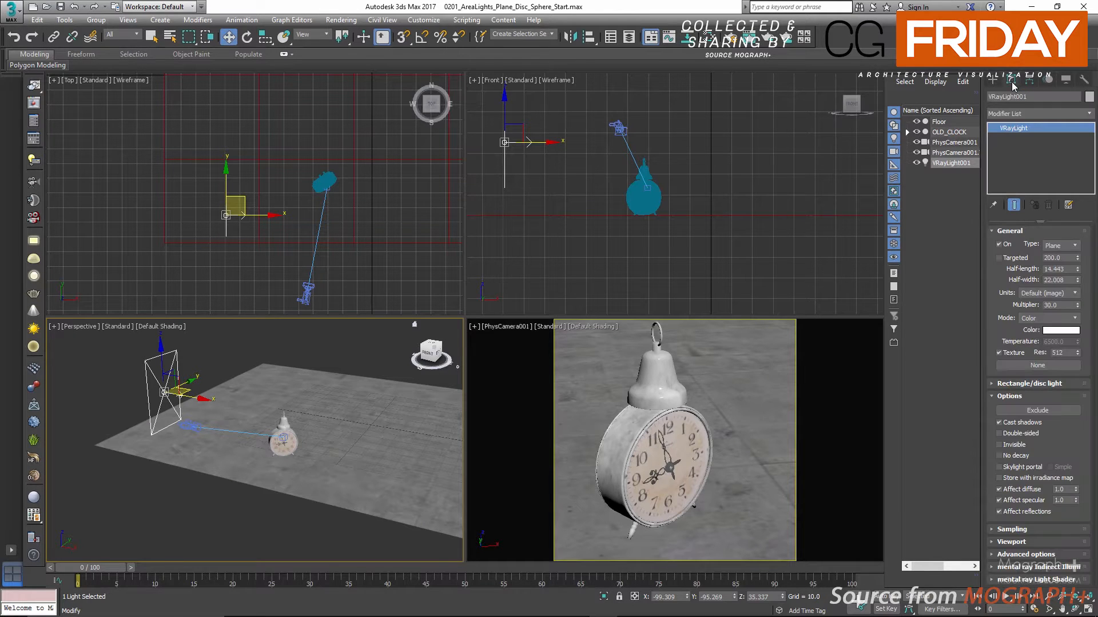
{"action": "left_click", "coordinate": [998, 258]}
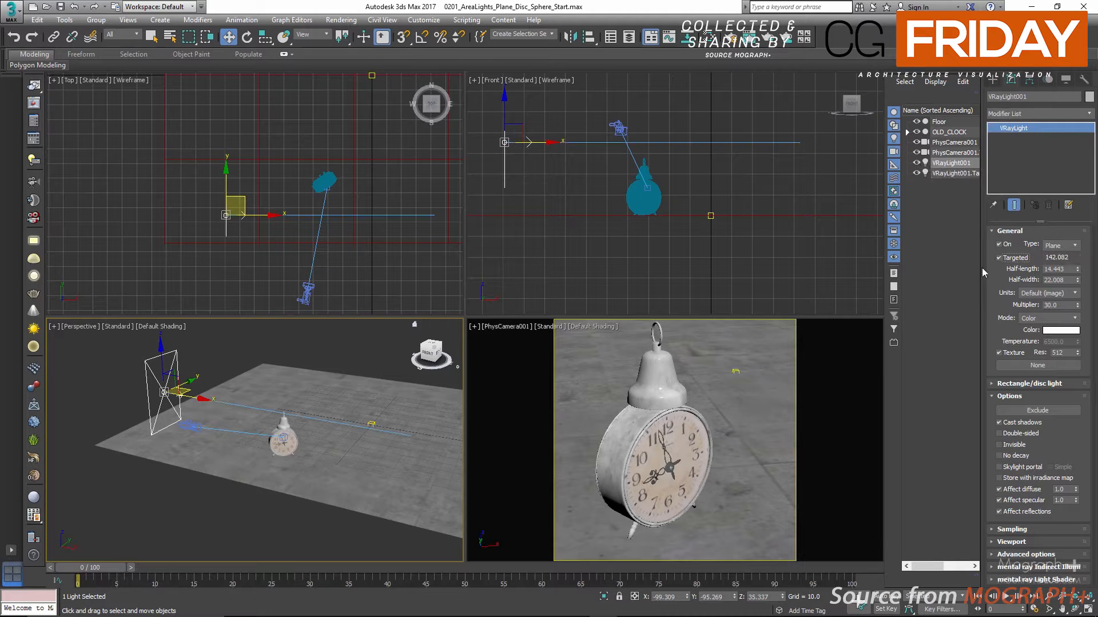
Move the plane light's target onto the clock so the light aims at it
{"action": "scroll", "coordinate": [658, 235], "scroll_direction": "down", "scroll_amount": 3}
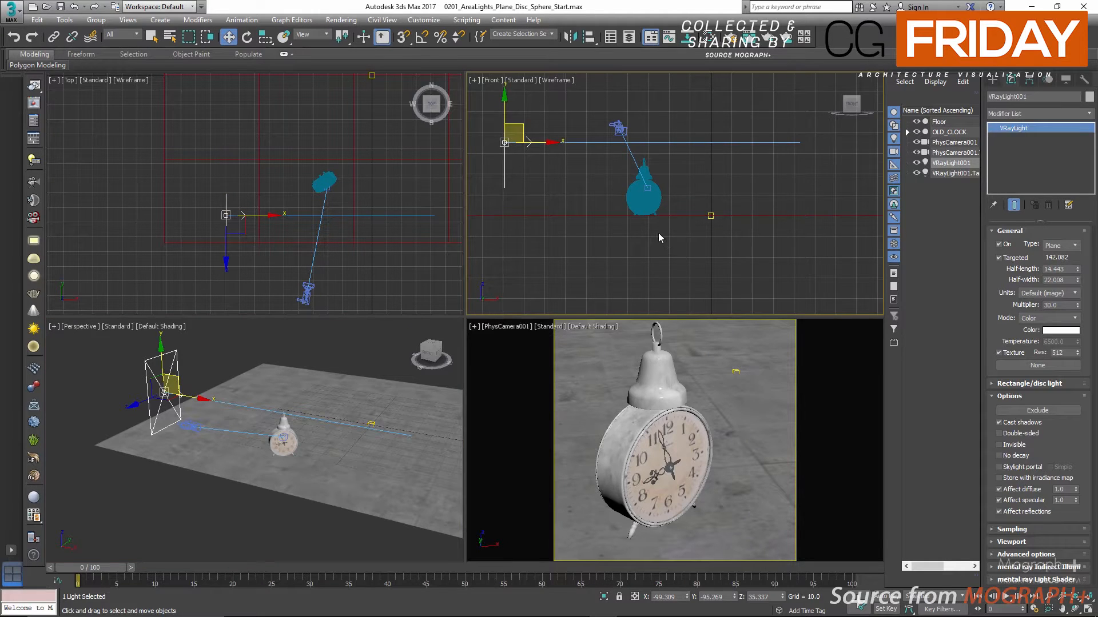
{"action": "left_click", "coordinate": [947, 174]}
{"action": "left_click_drag", "start_coordinate": [714, 205], "coordinate": [665, 200]}
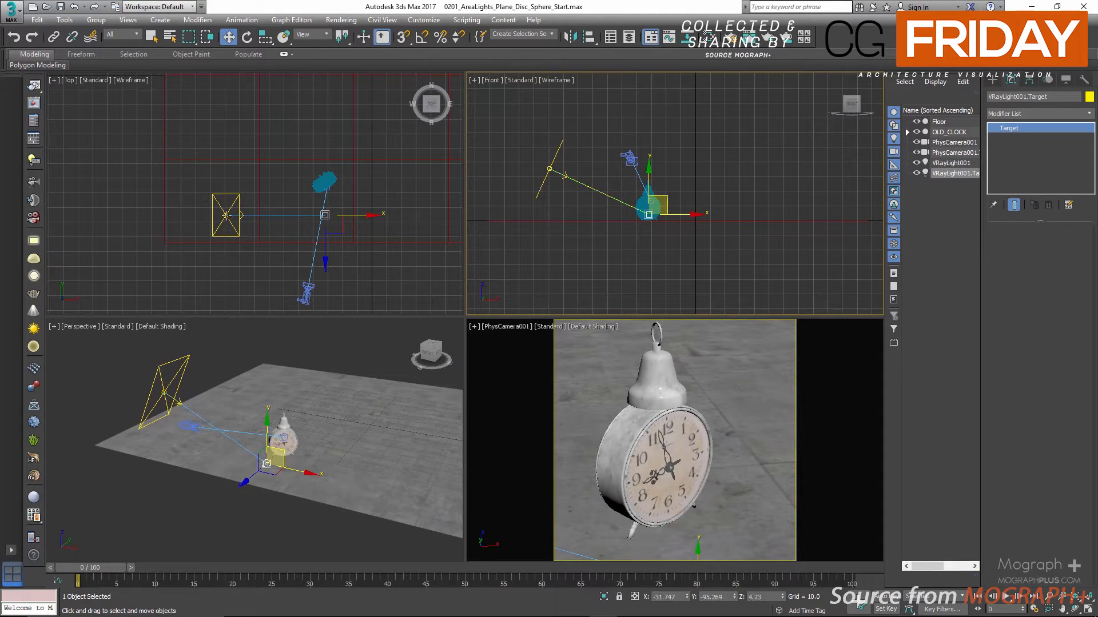
{"action": "left_click", "coordinate": [327, 210]}
{"action": "left_click_drag", "start_coordinate": [338, 201], "coordinate": [338, 172]}
Move the plane light closer to the clock, setting its X position to -81 and Z position to 36
{"action": "left_click", "coordinate": [227, 193]}
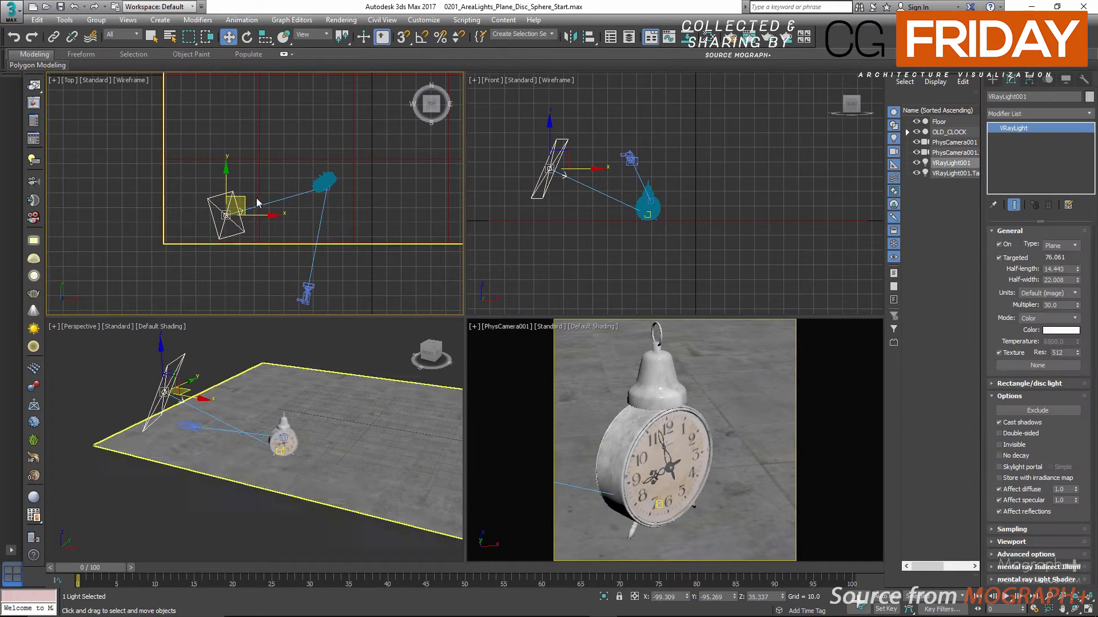
{"action": "left_click_drag", "start_coordinate": [246, 203], "coordinate": [260, 206]}
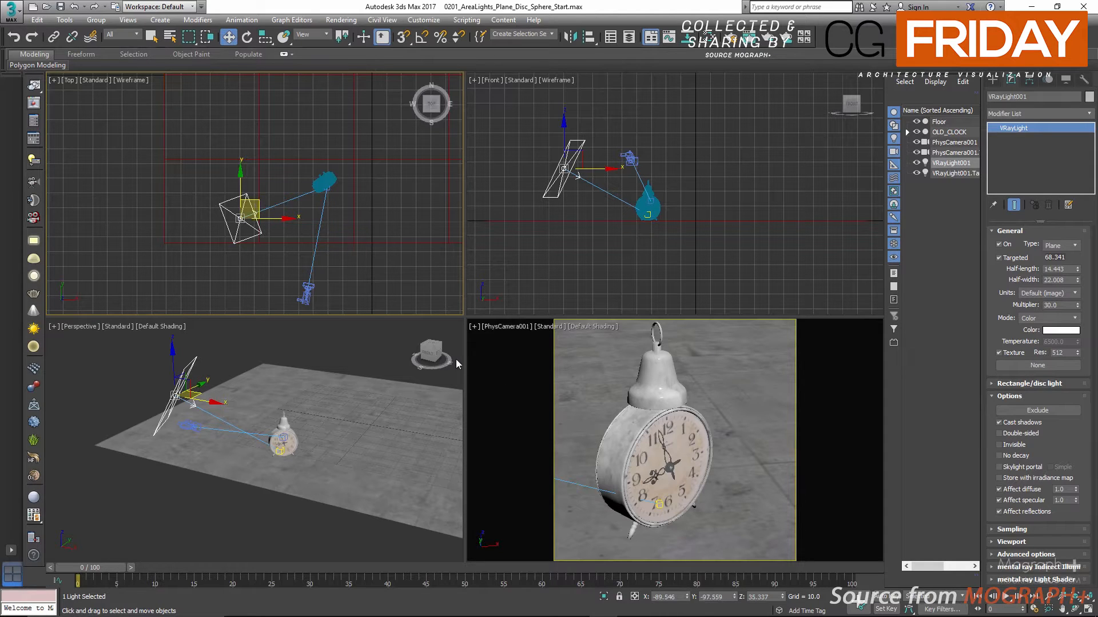
{"action": "double_click", "coordinate": [668, 596]}
{"action": "type", "text": "-81"}
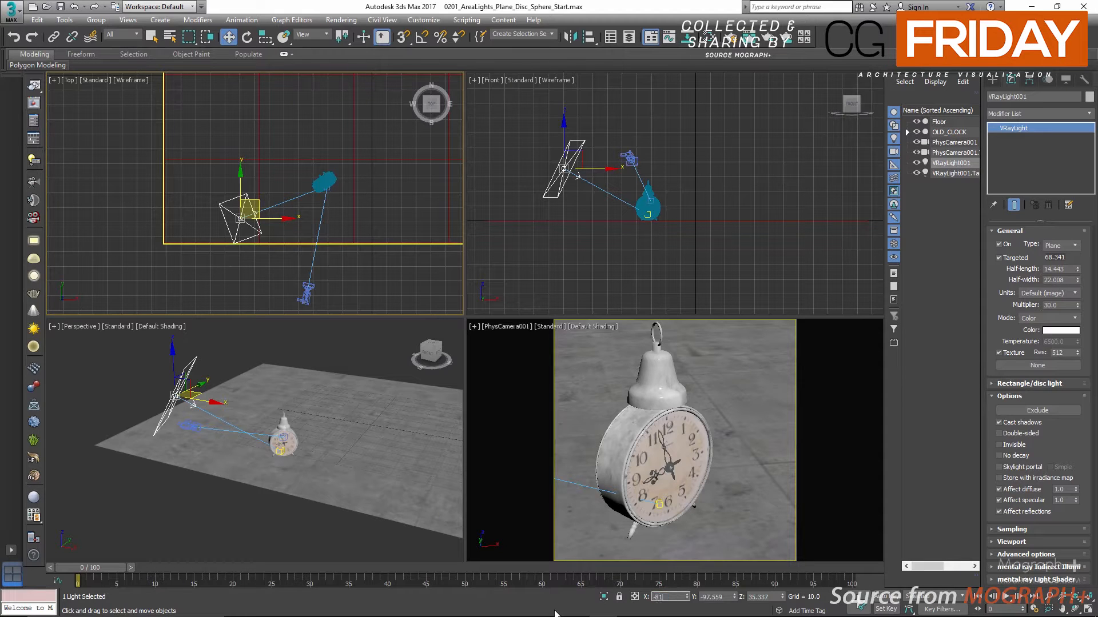
{"action": "key", "text": "Return"}
{"action": "double_click", "coordinate": [709, 597]}
{"action": "type", "text": "-"}
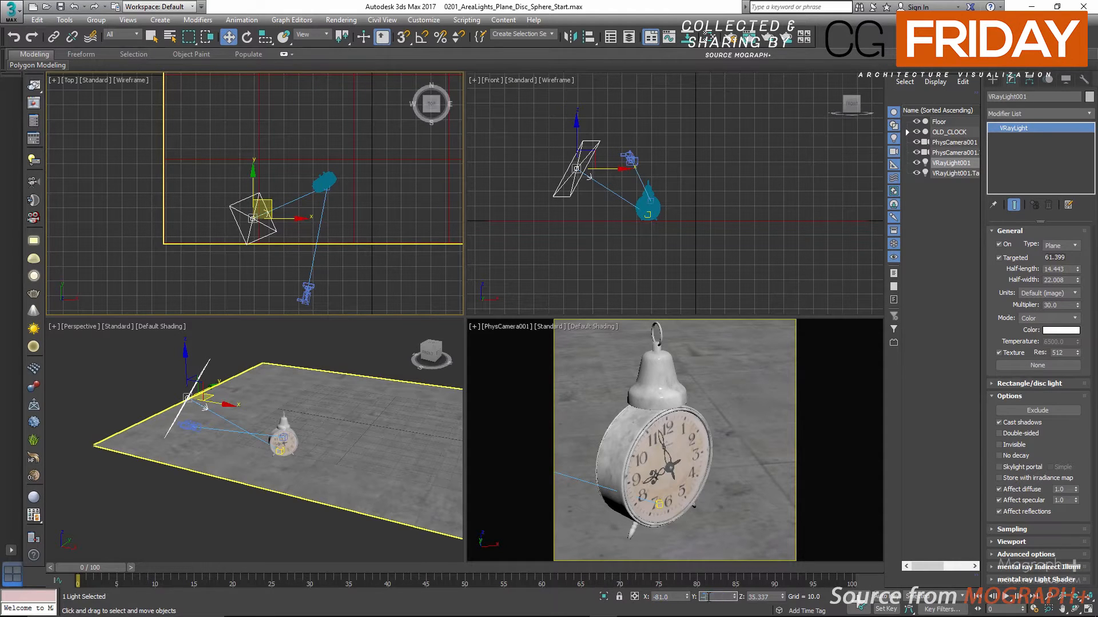
{"action": "double_click", "coordinate": [752, 597]}
{"action": "type", "text": "36"}
{"action": "key", "text": "Return"}
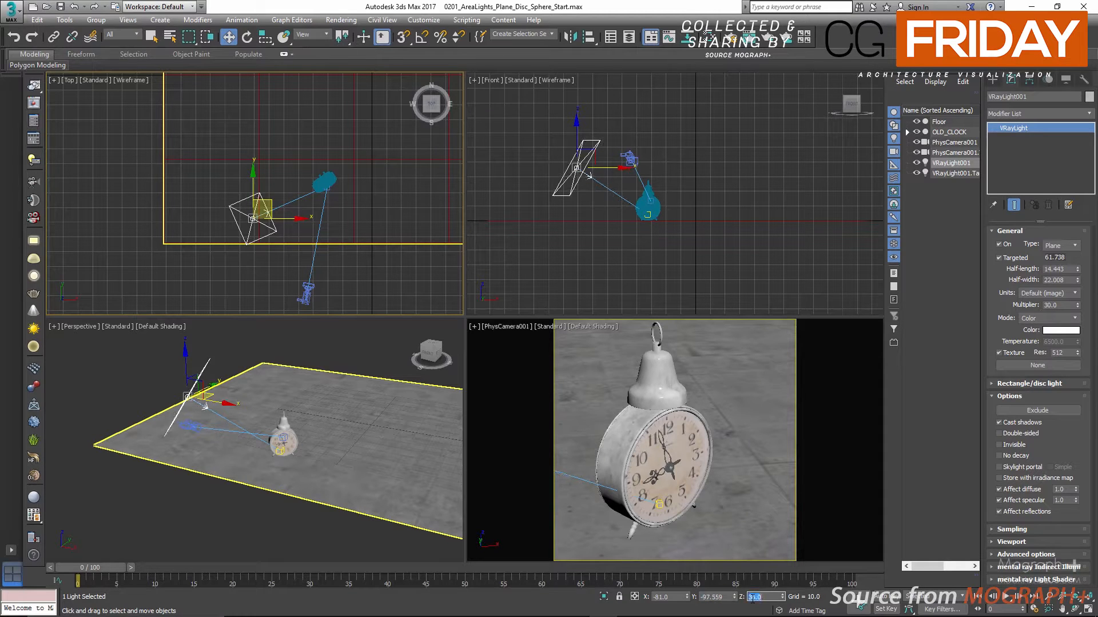
Set the plane light's Y position to -100
{"action": "left_click", "coordinate": [704, 597]}
{"action": "type", "text": "100"}
{"action": "key", "text": "Return"}
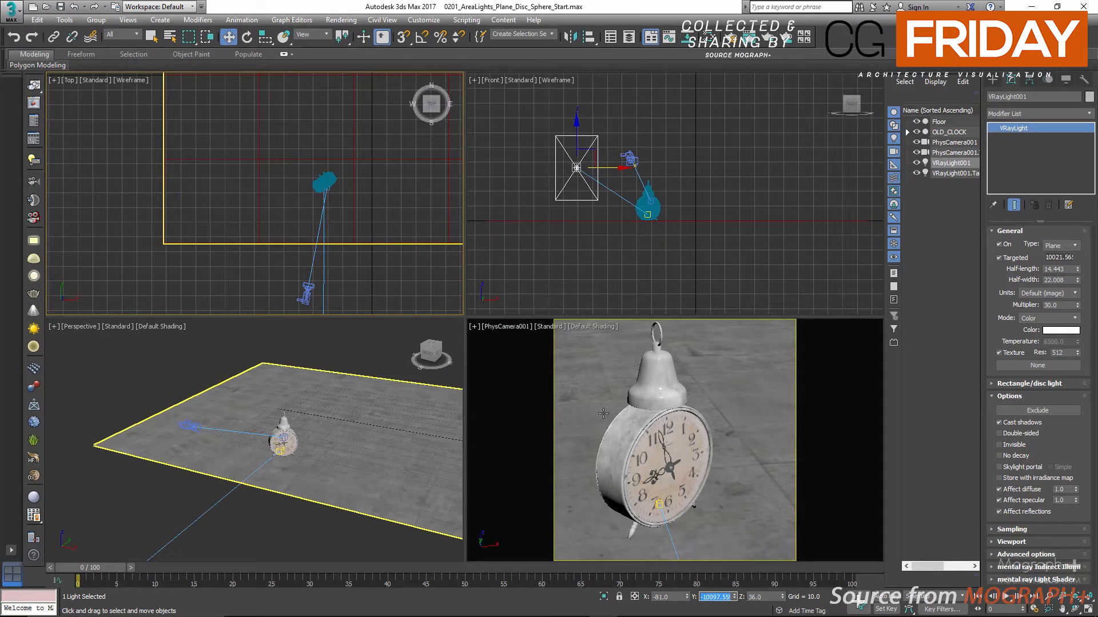
{"action": "type", "text": "-100"}
{"action": "key", "text": "Return"}
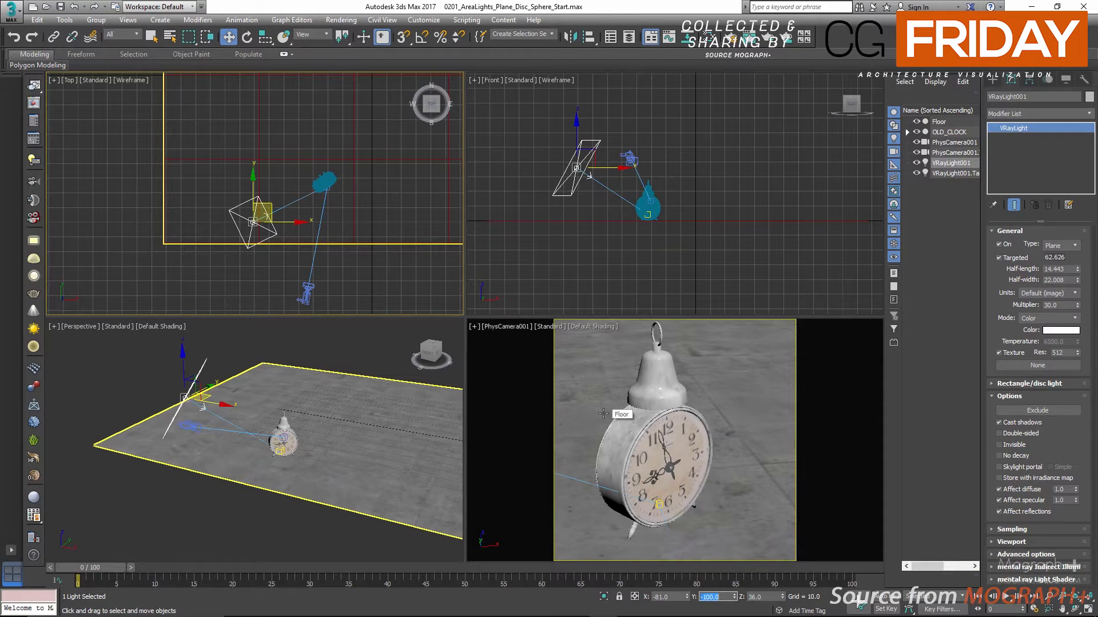
Set the render target to ActiveShade Mode for the PhysCamera001 view and open the V-Ray RT settings
{"action": "left_click", "coordinate": [35, 103]}
{"action": "right_click", "coordinate": [647, 383]}
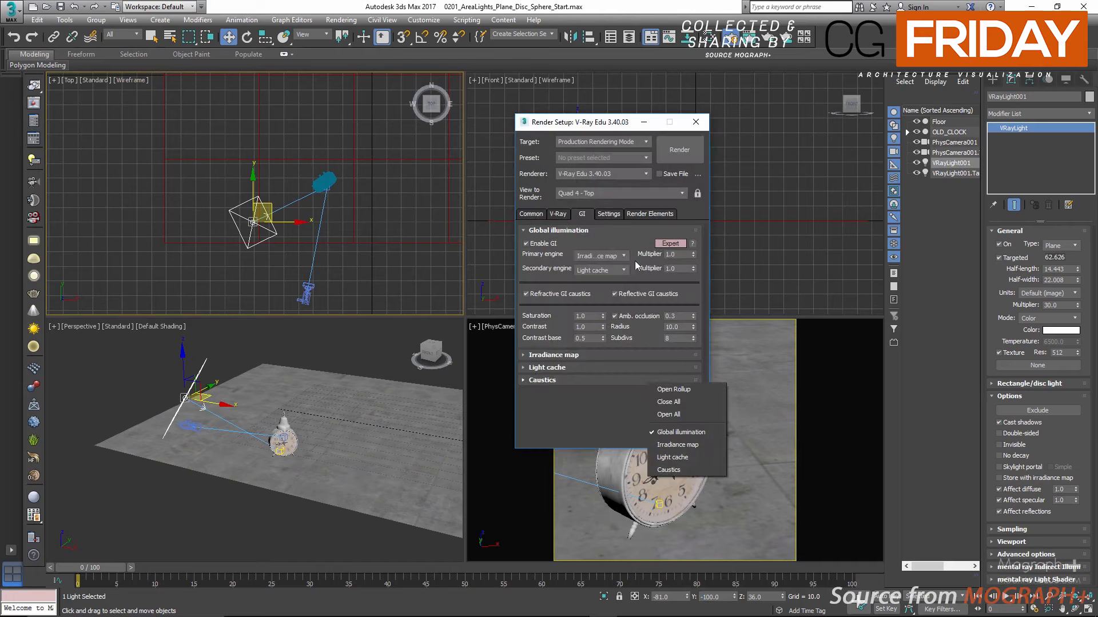
{"action": "left_click", "coordinate": [600, 142]}
{"action": "left_click", "coordinate": [598, 143]}
{"action": "left_click", "coordinate": [598, 167]}
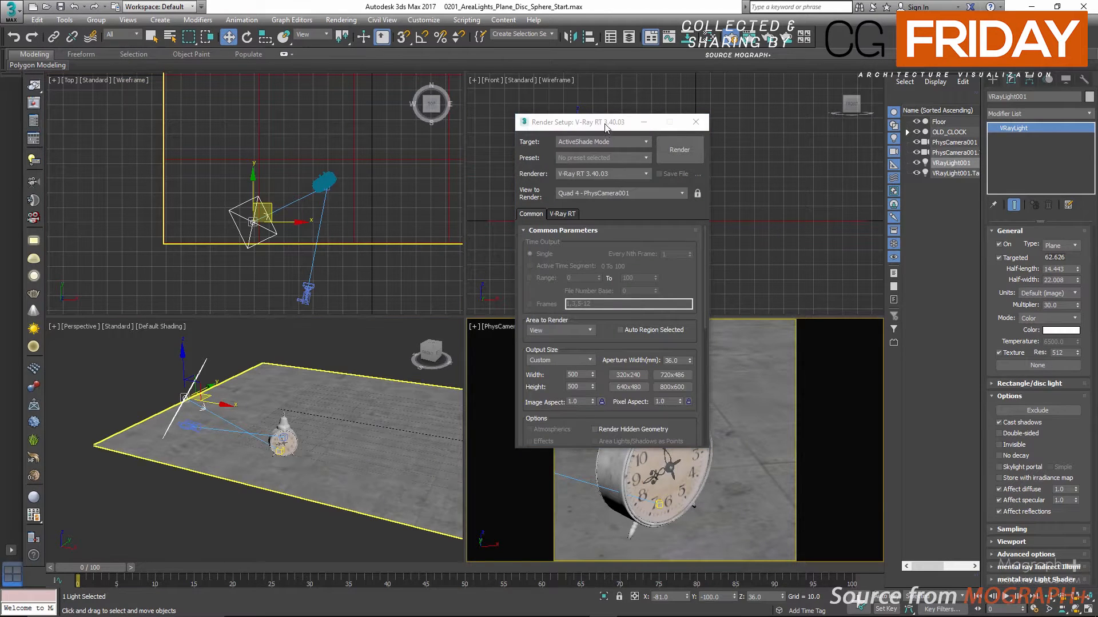
{"action": "left_click_drag", "start_coordinate": [606, 127], "coordinate": [400, 120]}
{"action": "left_click", "coordinate": [360, 207]}
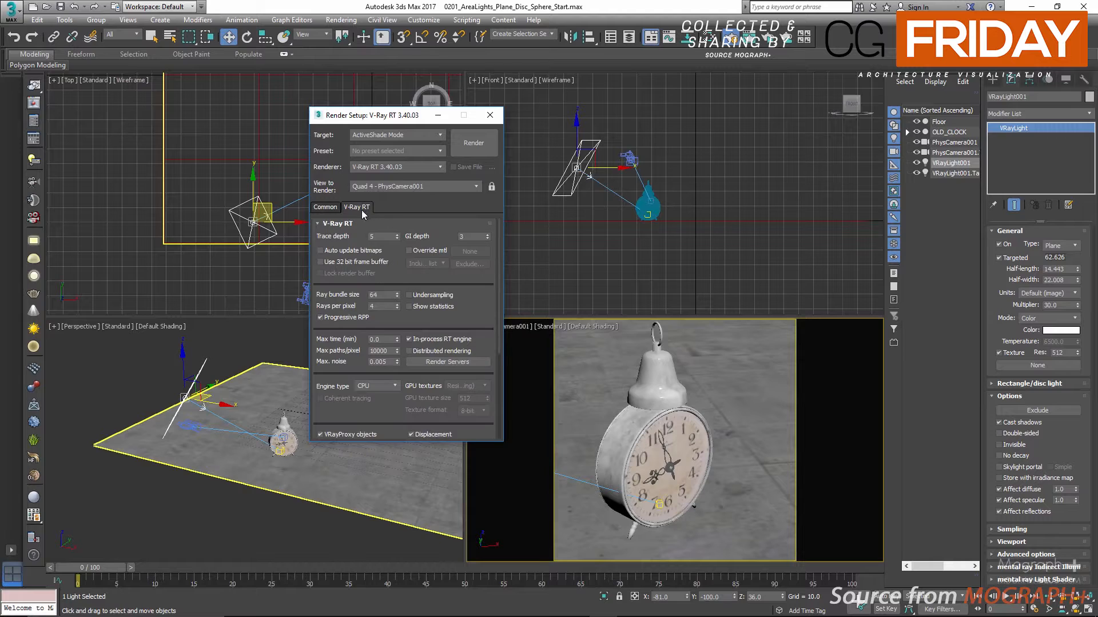
Enable undersampling in the V-Ray RT settings and start the ActiveShade rendering
{"action": "left_click", "coordinate": [444, 298]}
{"action": "left_click_drag", "start_coordinate": [417, 118], "coordinate": [421, 103]}
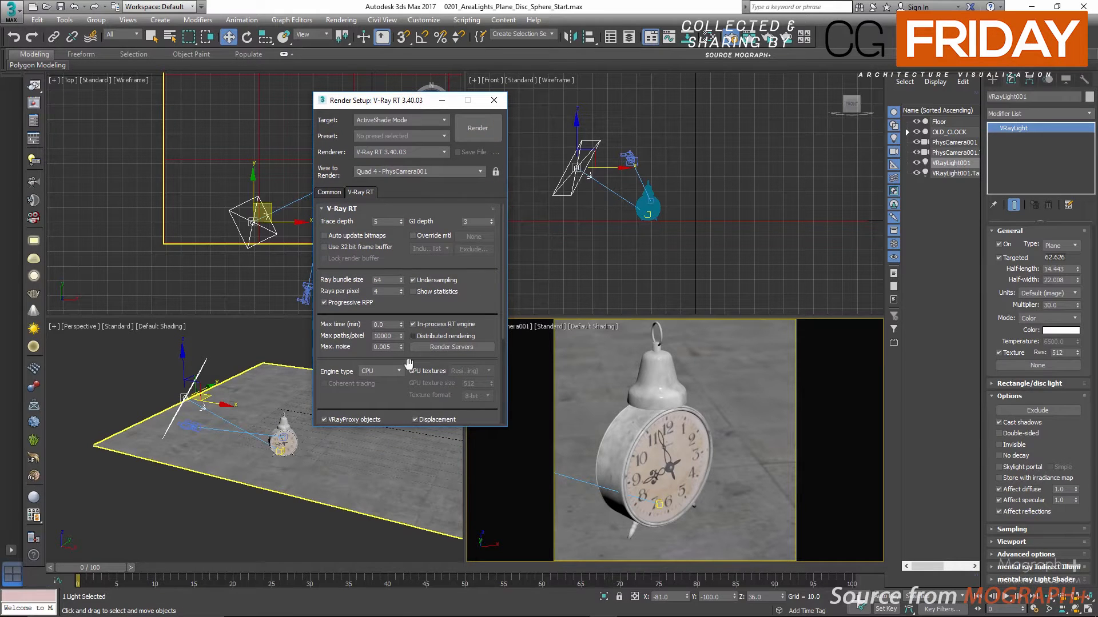
{"action": "left_click_drag", "start_coordinate": [402, 426], "coordinate": [402, 504]}
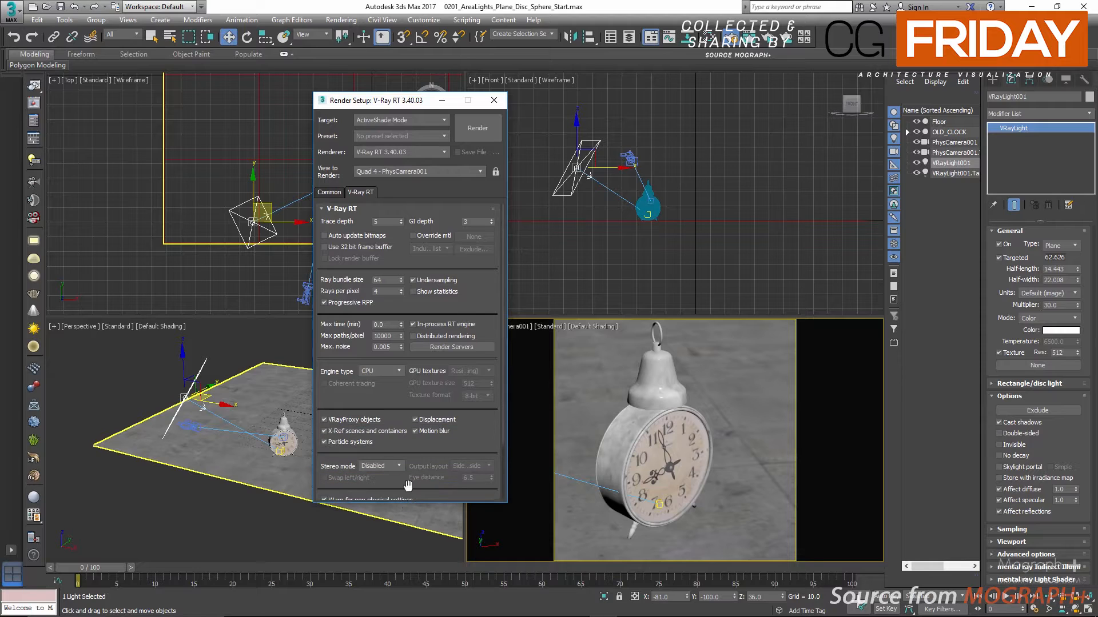
{"action": "left_click", "coordinate": [478, 129]}
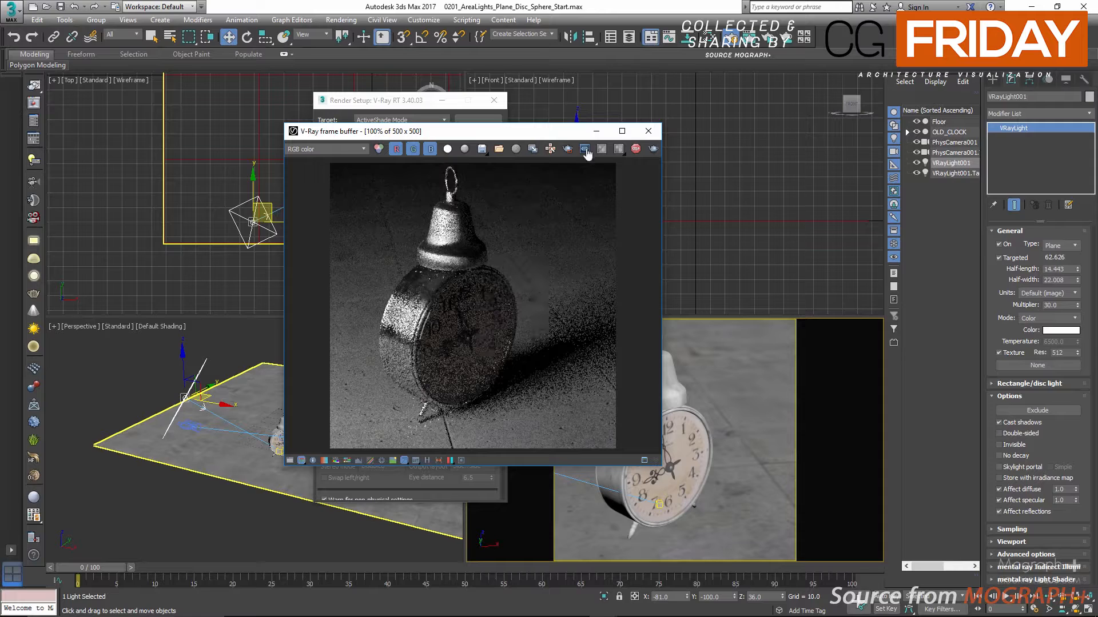
Place the frame buffer and render settings windows side by side and stop the ActiveShade rendering
{"action": "left_click_drag", "start_coordinate": [569, 136], "coordinate": [754, 141]}
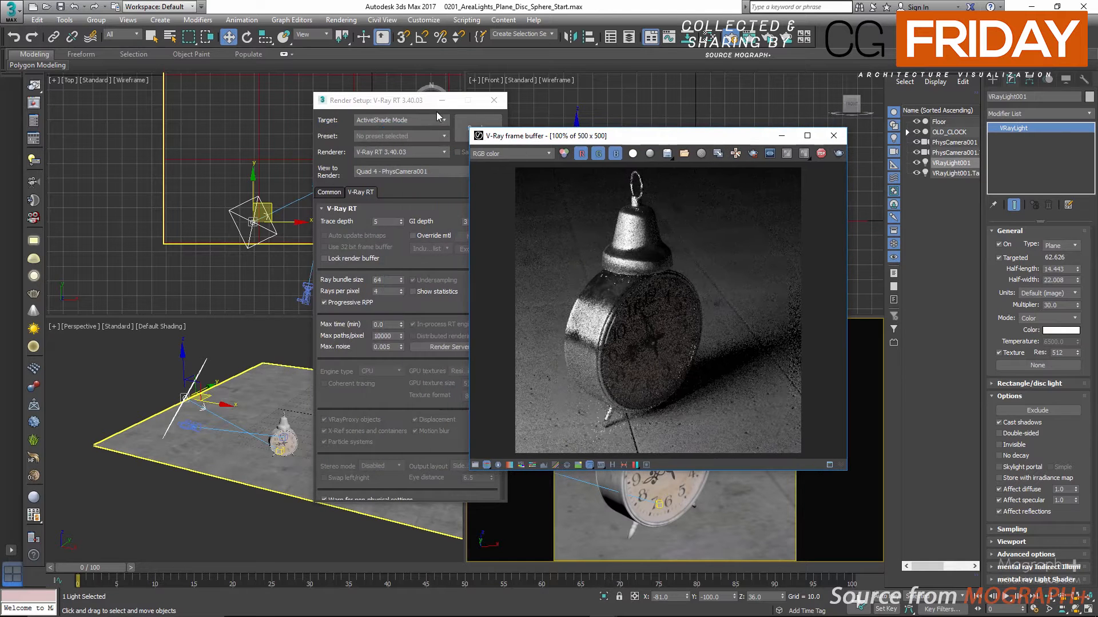
{"action": "left_click_drag", "start_coordinate": [429, 100], "coordinate": [371, 101]}
{"action": "left_click", "coordinate": [821, 153]}
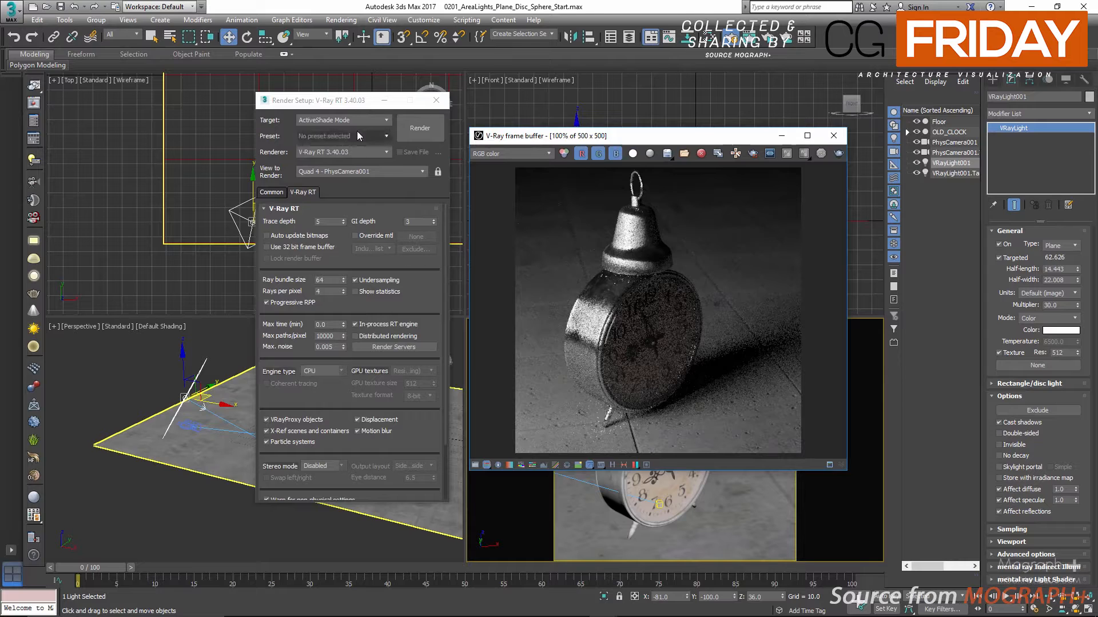
Turn on the material override for V-Ray RT and assign a new VRayMtl to it
{"action": "left_click_drag", "start_coordinate": [361, 104], "coordinate": [350, 94]}
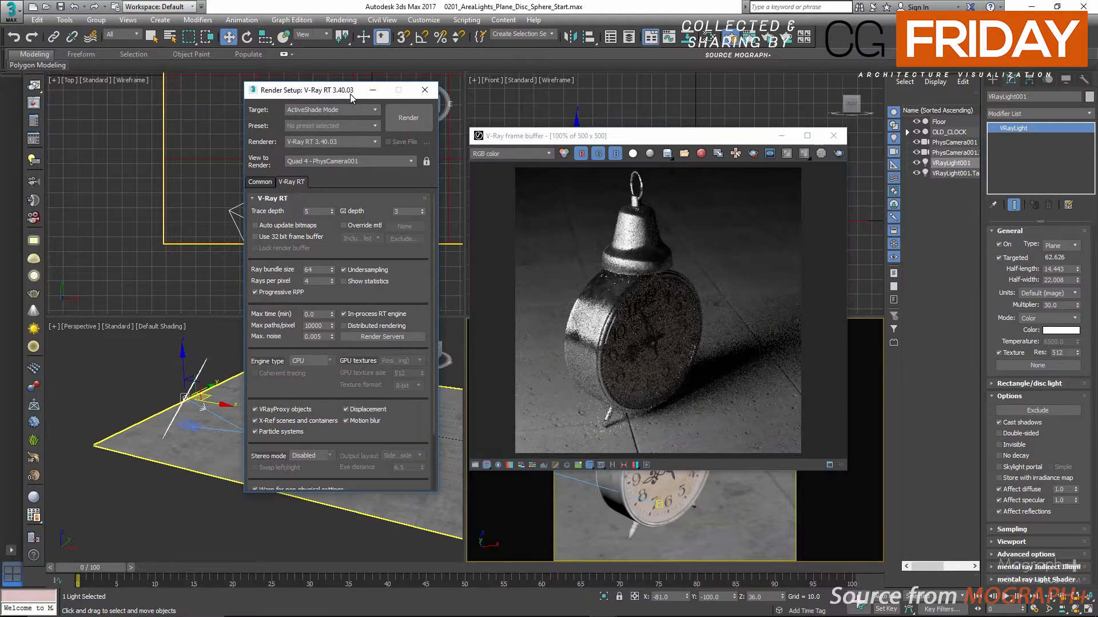
{"action": "left_click", "coordinate": [343, 225]}
{"action": "left_click", "coordinate": [400, 225]}
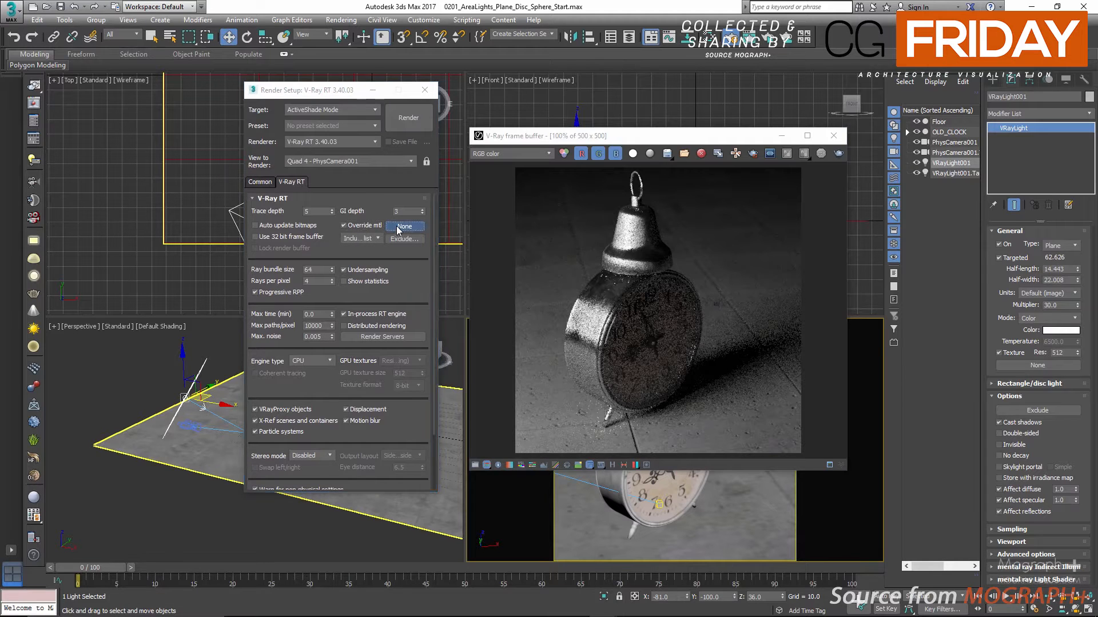
{"action": "left_click_drag", "start_coordinate": [483, 125], "coordinate": [466, 91]}
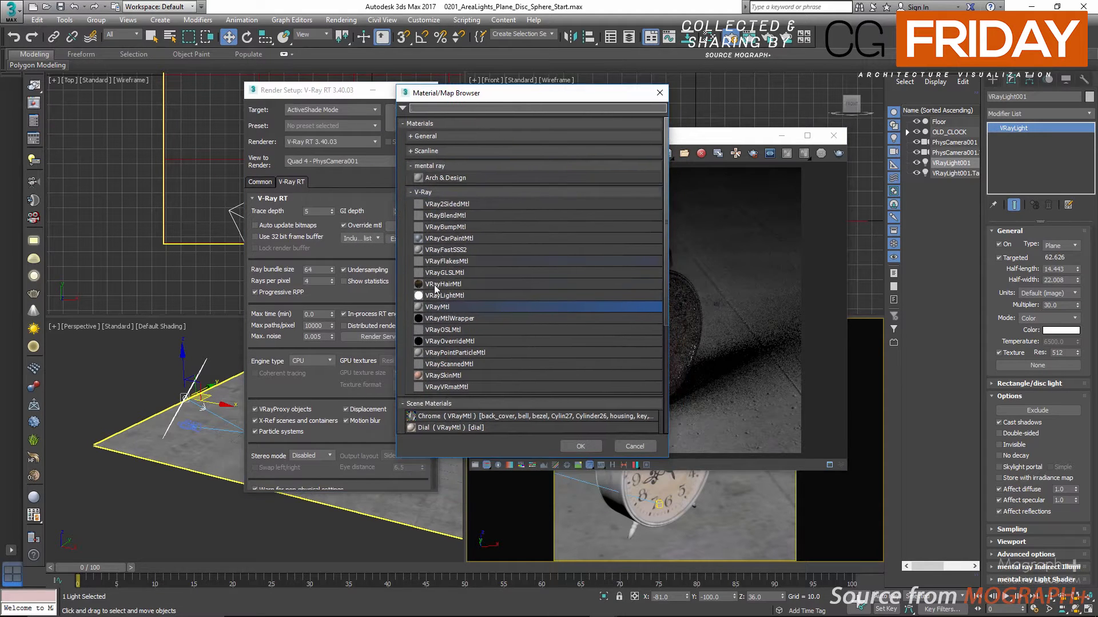
{"action": "double_click", "coordinate": [441, 307]}
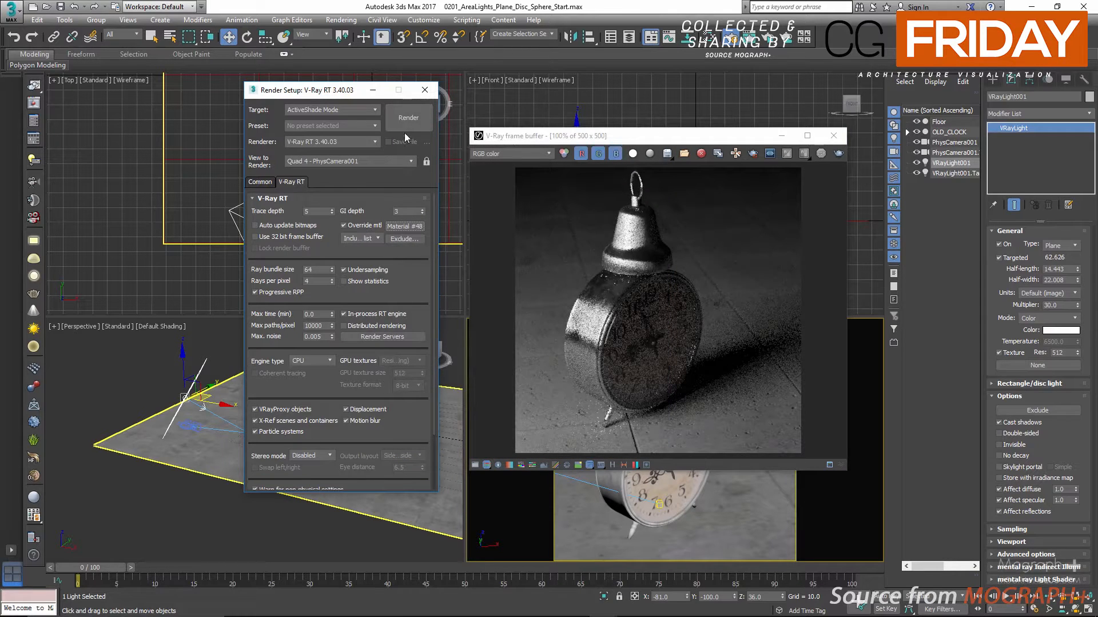
Copy the RT override material into the enabled material override of the V-Ray global switches in Production Rendering Mode
{"action": "right_click", "coordinate": [400, 230]}
{"action": "left_click", "coordinate": [426, 246]}
{"action": "left_click", "coordinate": [333, 109]}
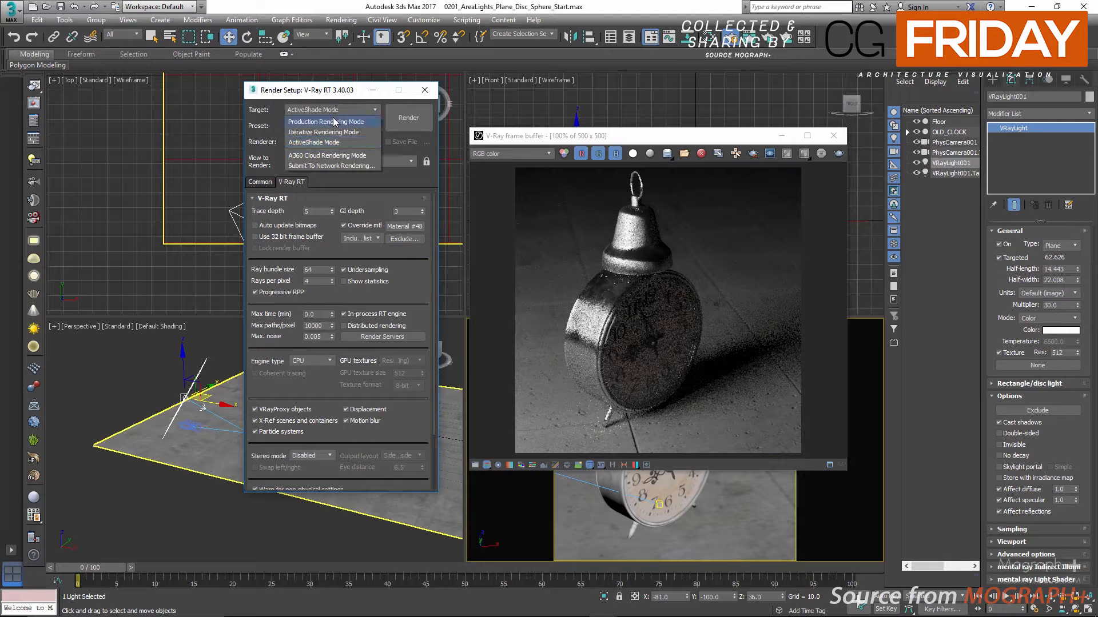
{"action": "left_click", "coordinate": [334, 122]}
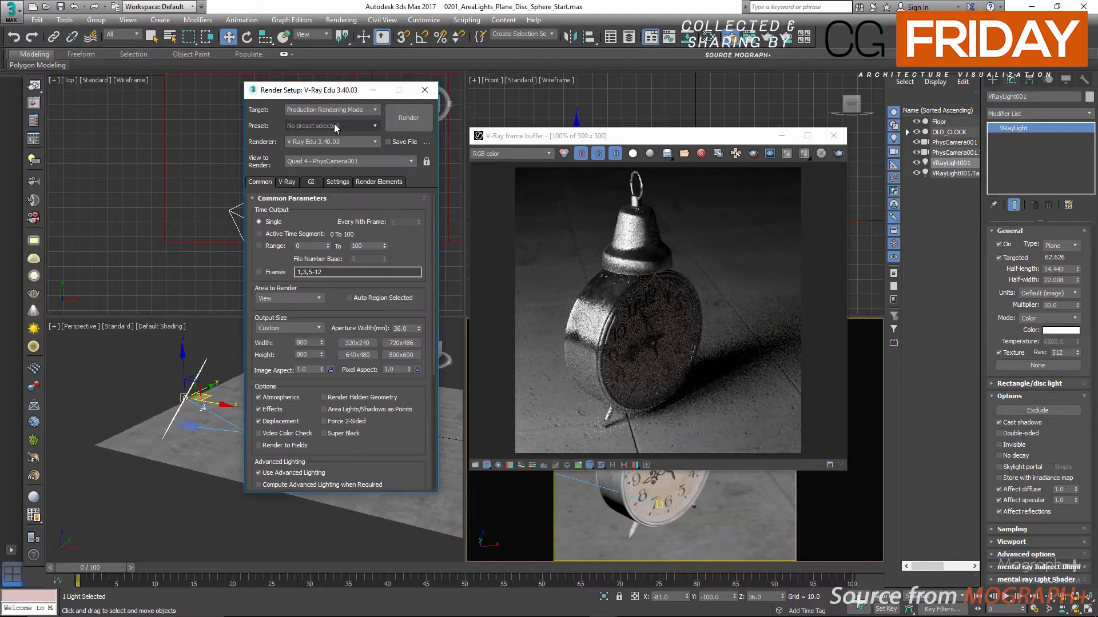
{"action": "left_click", "coordinate": [286, 183]}
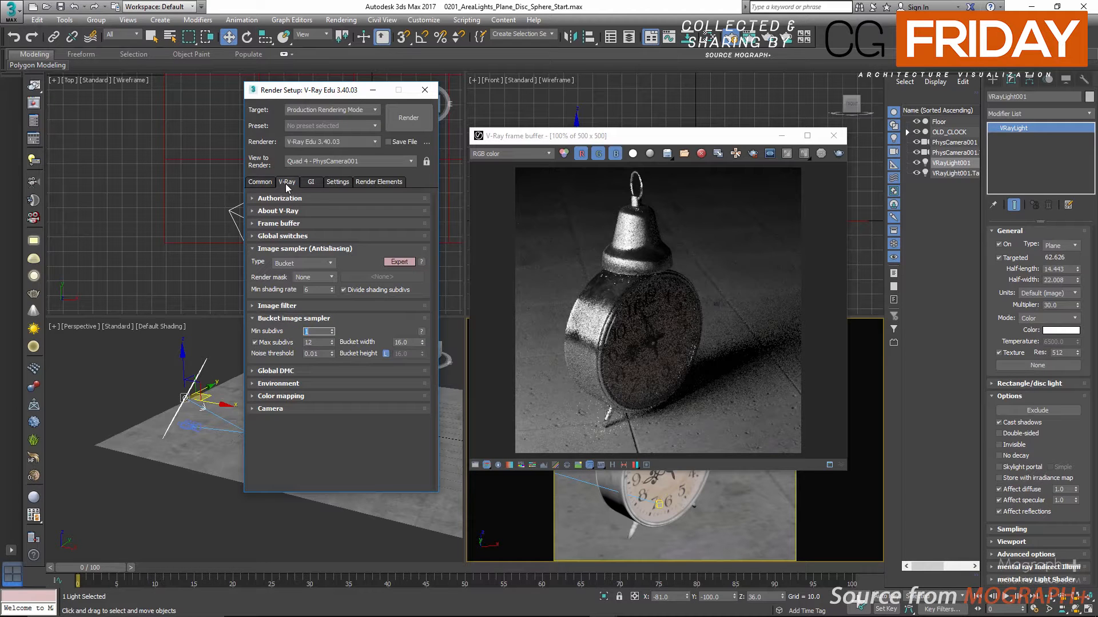
{"action": "left_click", "coordinate": [316, 235]}
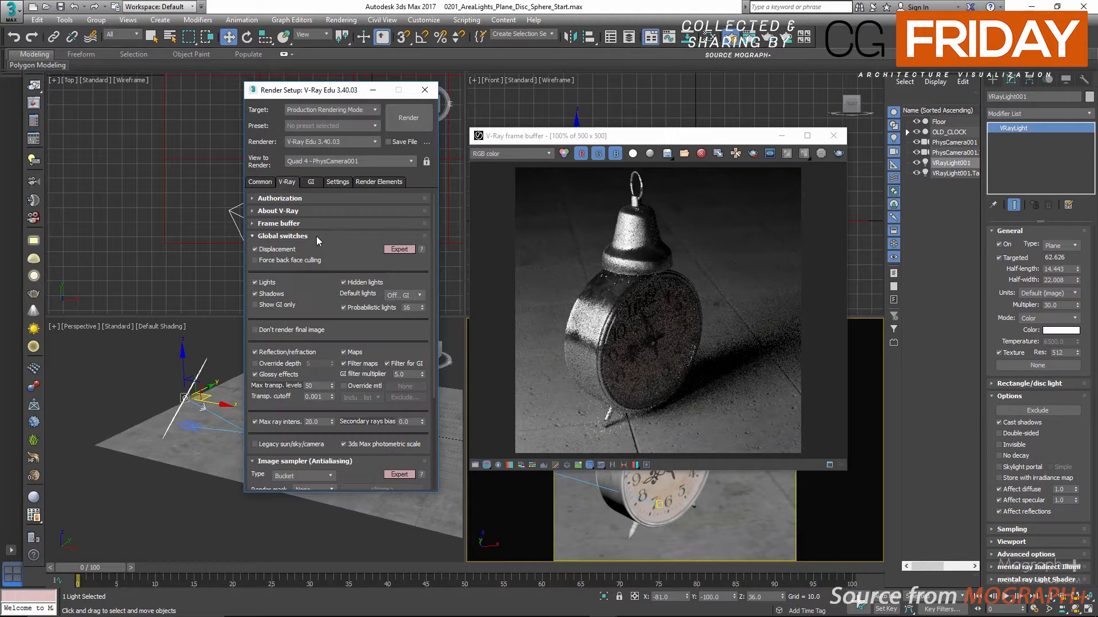
{"action": "left_click", "coordinate": [365, 386]}
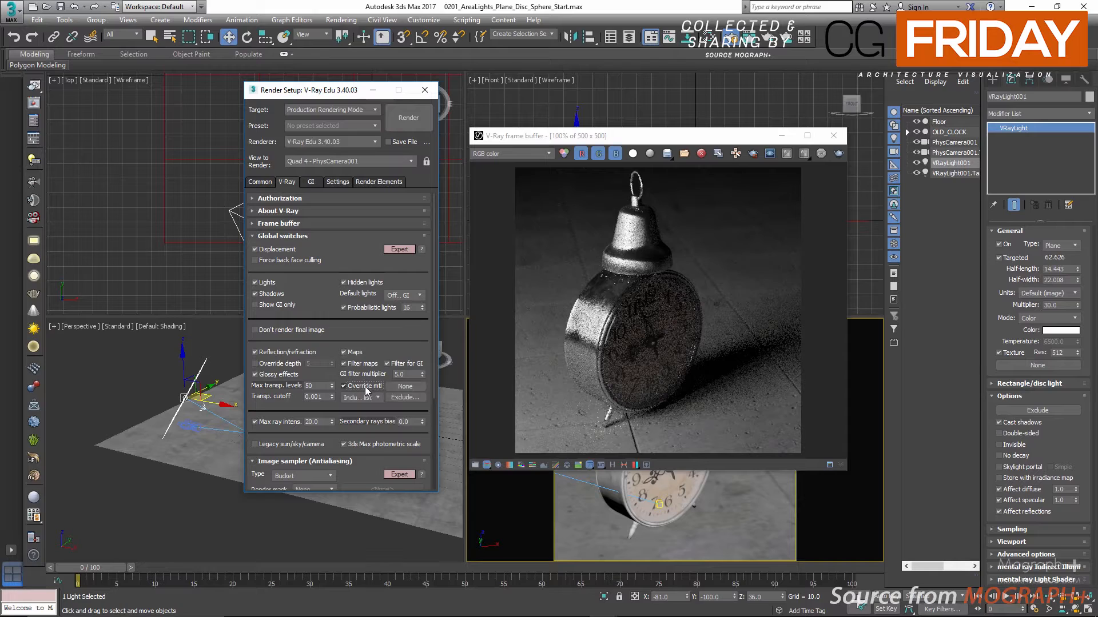
{"action": "right_click", "coordinate": [402, 387]}
{"action": "left_click", "coordinate": [440, 407]}
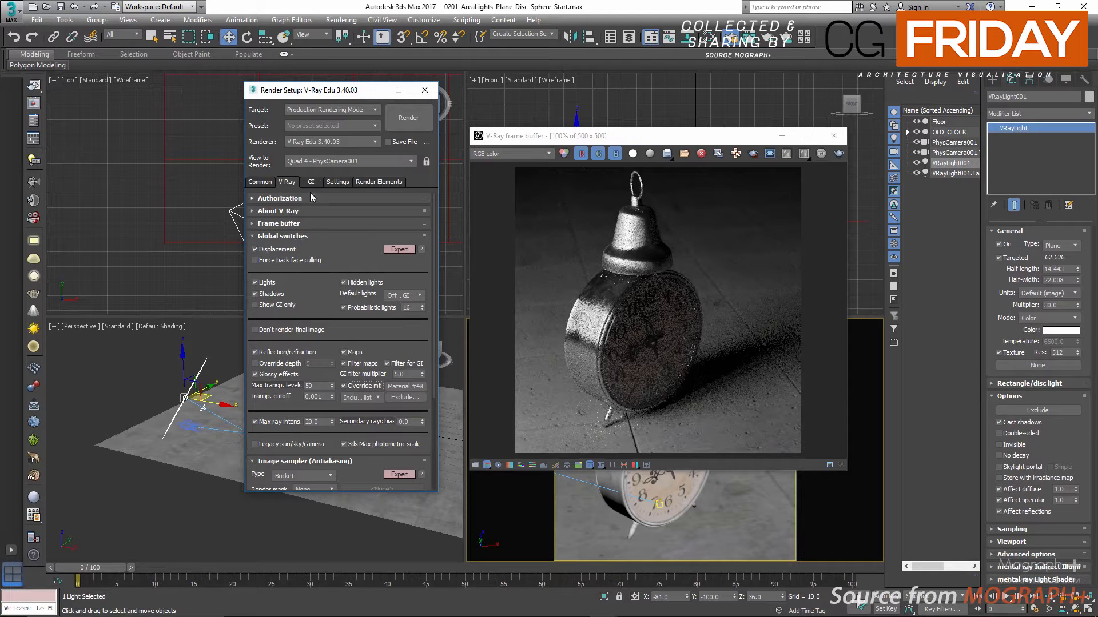
Set the render target back to ActiveShade Mode, start the rendering and close the render settings
{"action": "left_click", "coordinate": [328, 111]}
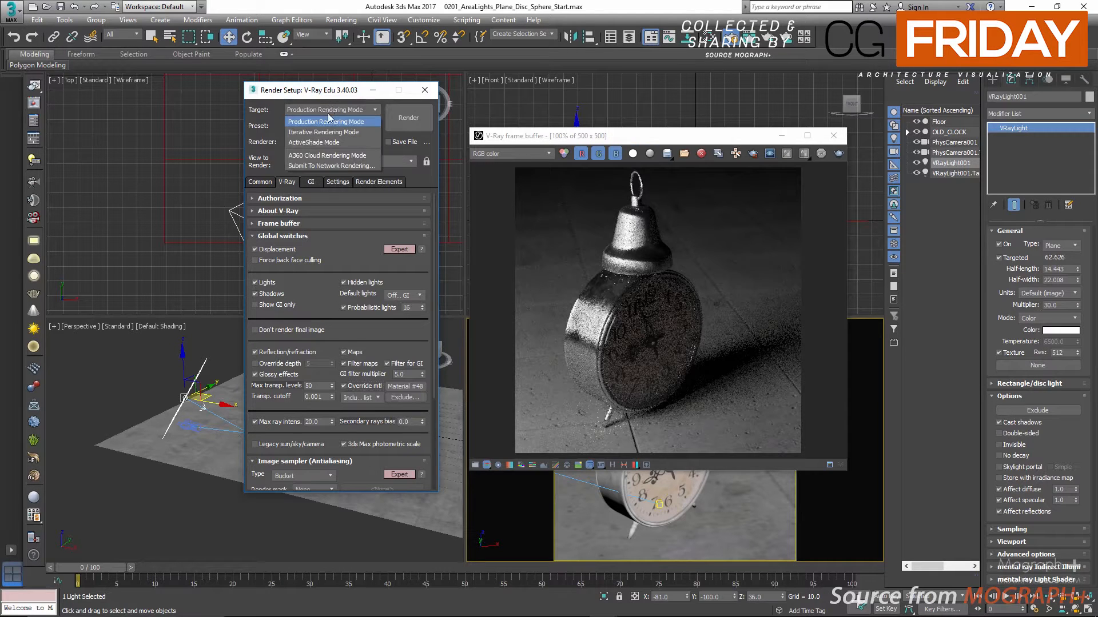
{"action": "left_click", "coordinate": [328, 142]}
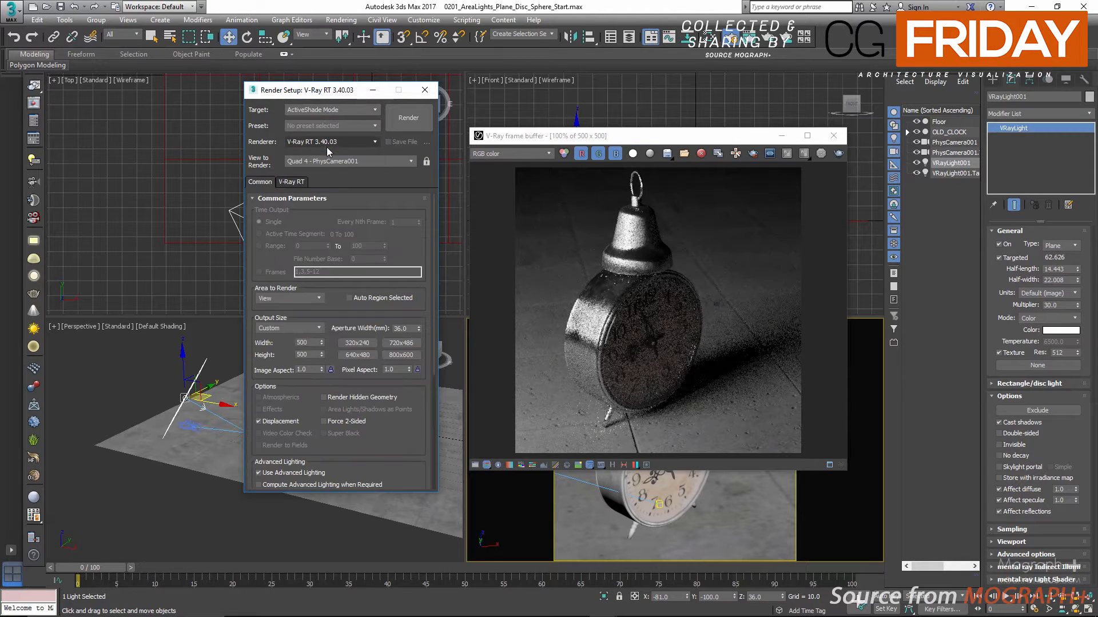
{"action": "left_click", "coordinate": [418, 123]}
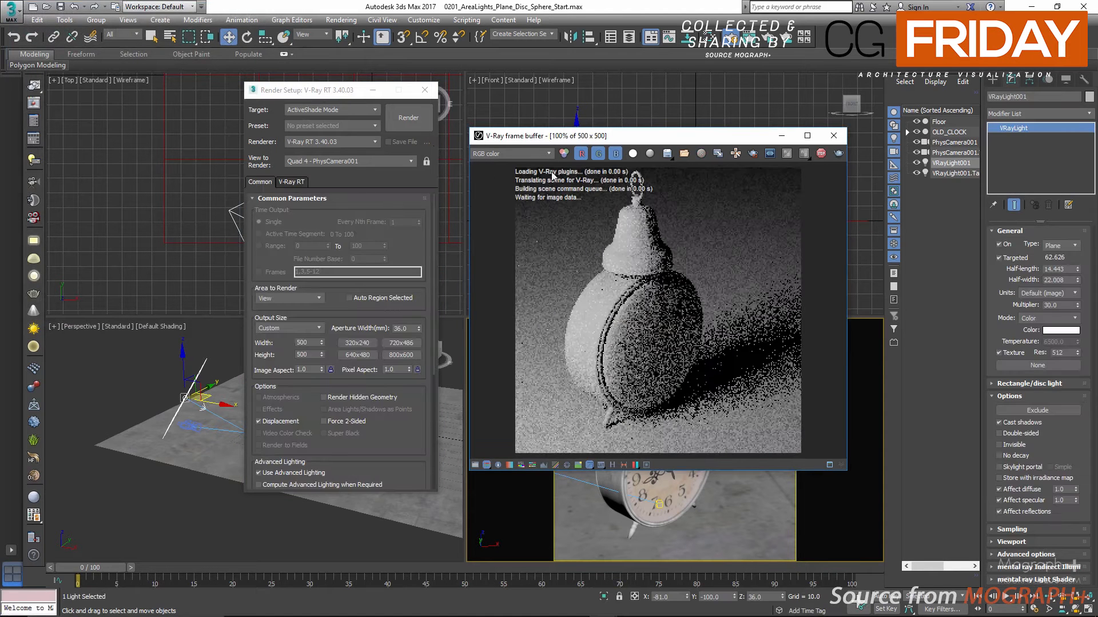
{"action": "left_click_drag", "start_coordinate": [611, 139], "coordinate": [572, 139]}
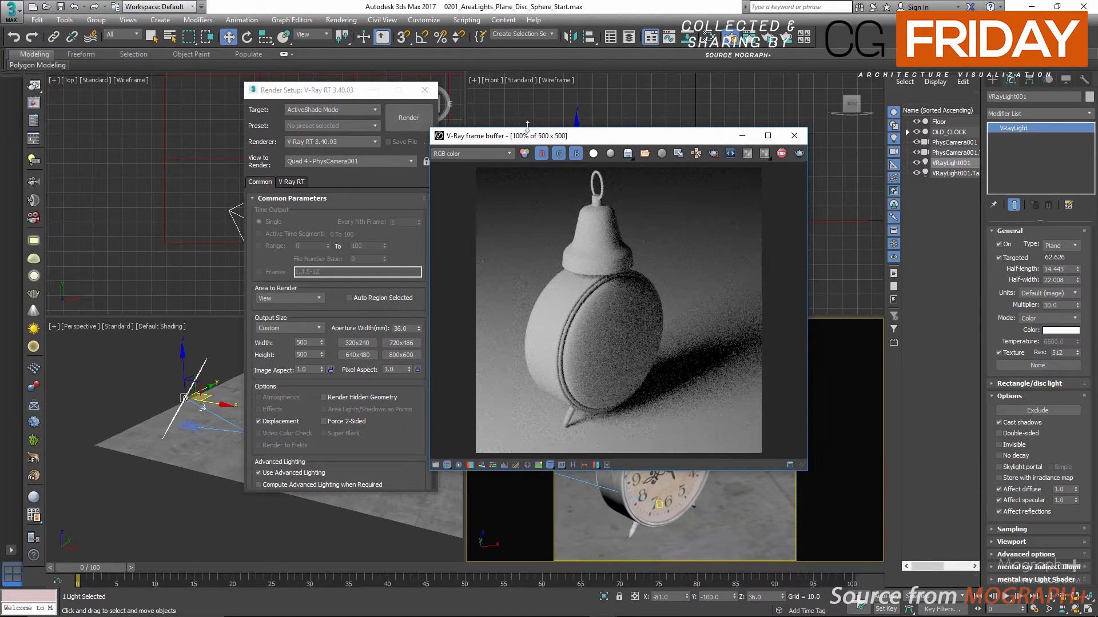
{"action": "left_click", "coordinate": [425, 90]}
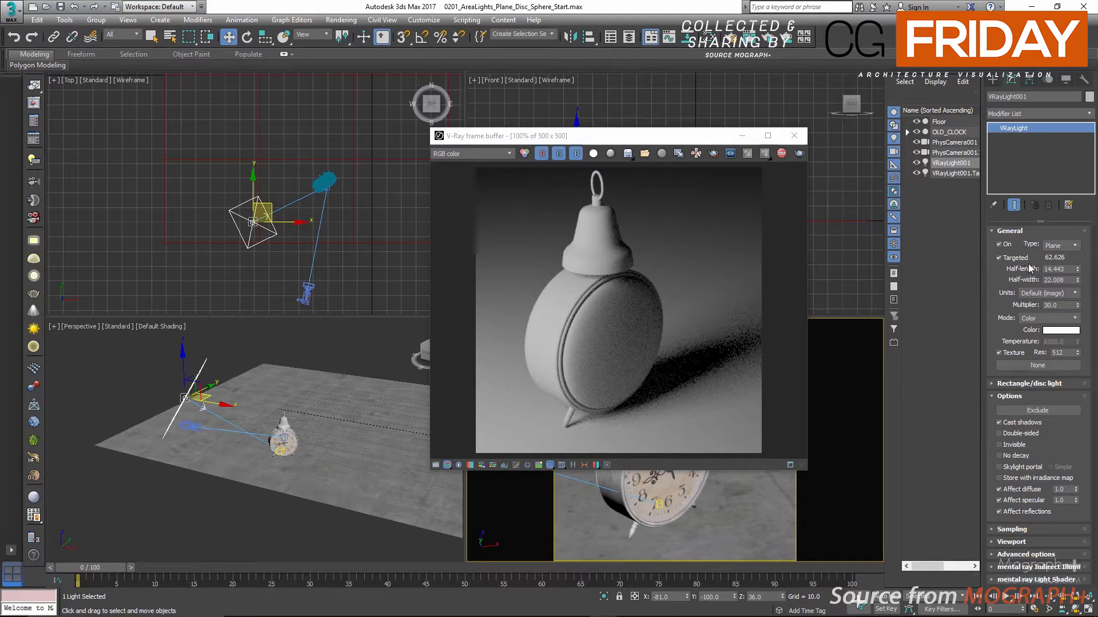
Toggle the plane light off and back on twice to compare its effect in the live render
{"action": "left_click", "coordinate": [999, 244]}
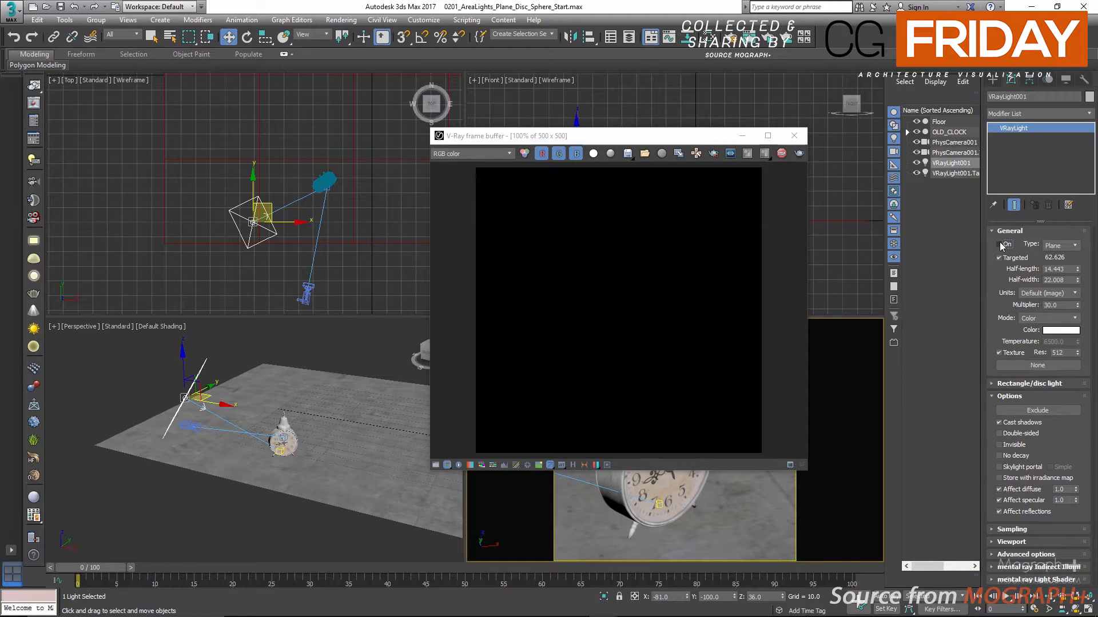
{"action": "left_click", "coordinate": [1000, 245]}
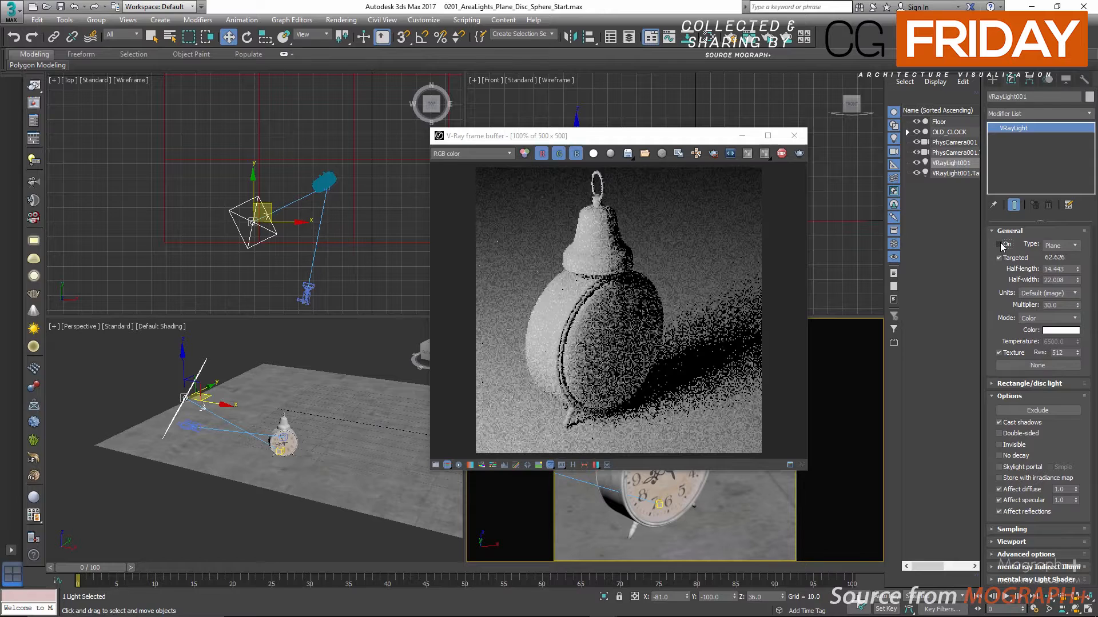
{"action": "left_click", "coordinate": [999, 244]}
{"action": "left_click", "coordinate": [1000, 244]}
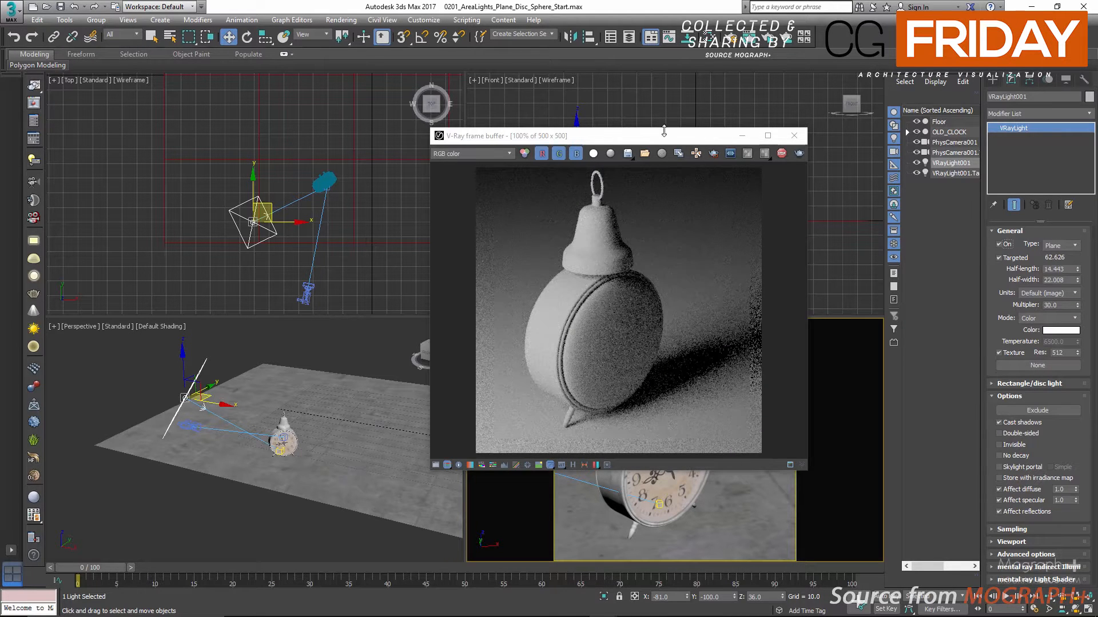
Move the frame buffer clear of the light in the Front view and check the available V-Ray light types
{"action": "left_click_drag", "start_coordinate": [664, 131], "coordinate": [703, 222]}
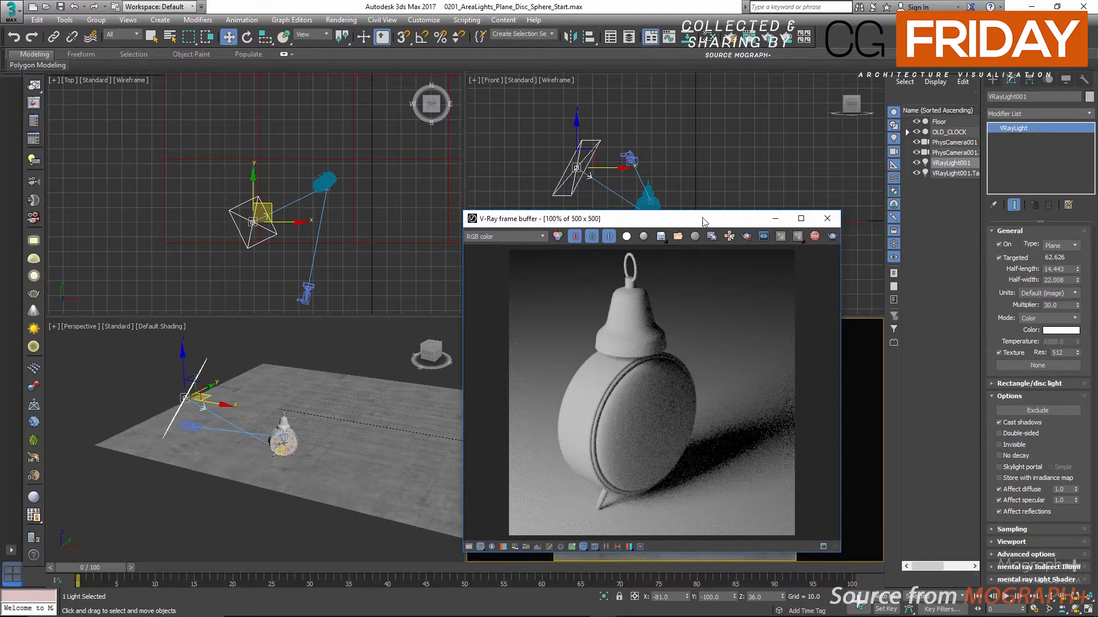
{"action": "left_click", "coordinate": [1061, 245]}
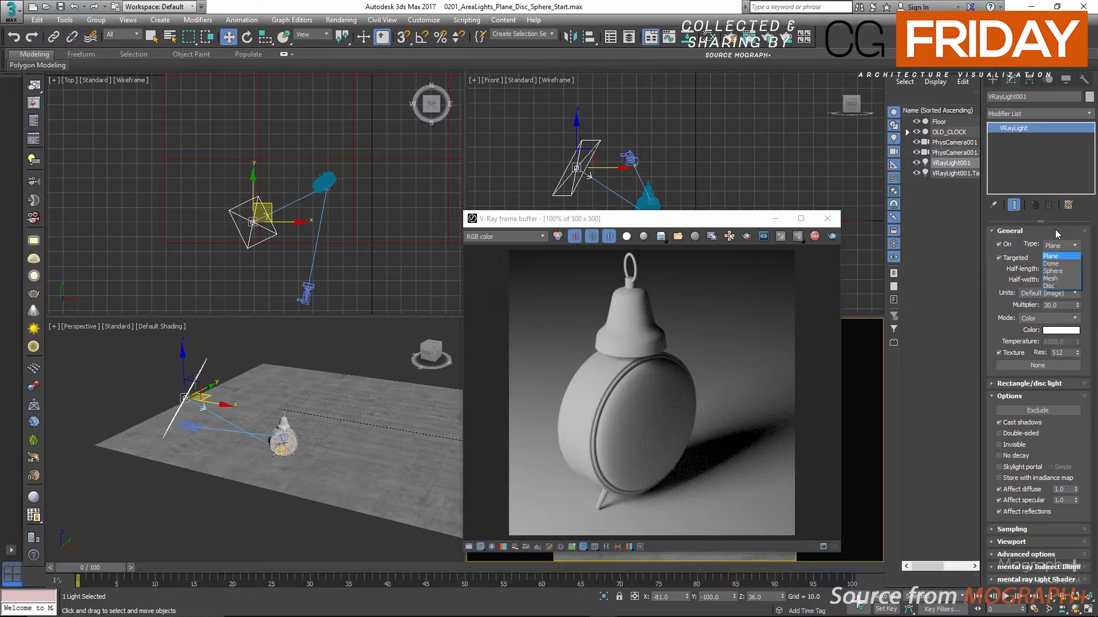
{"action": "left_click", "coordinate": [1055, 230]}
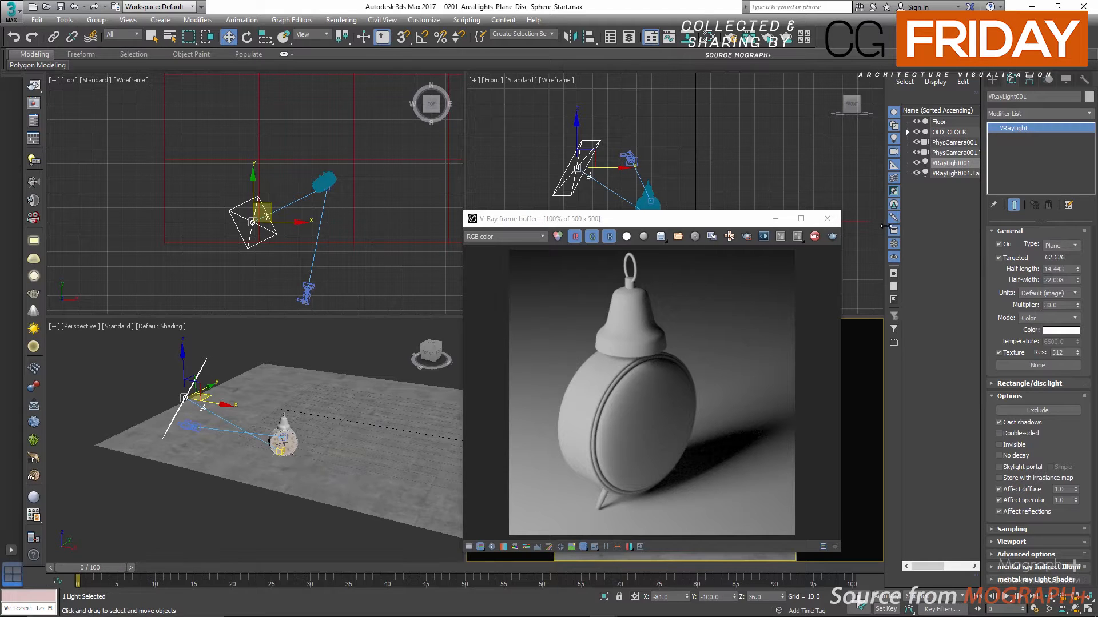
Widen the scene object list, inspect the plane light's target and reselect the light itself
{"action": "left_click_drag", "start_coordinate": [885, 227], "coordinate": [846, 229]}
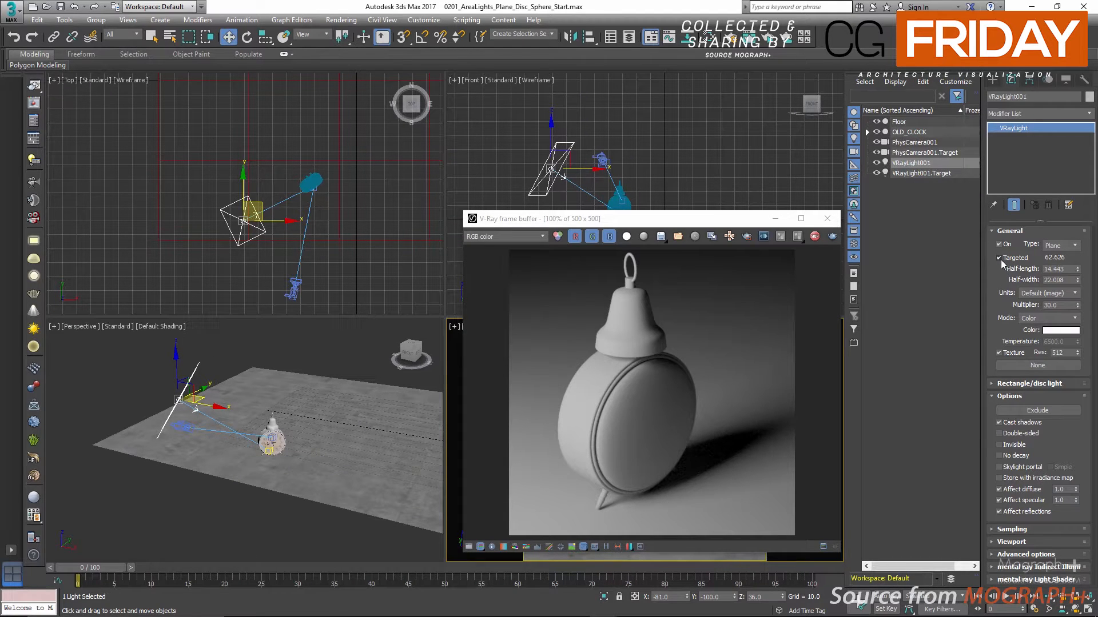
{"action": "left_click", "coordinate": [915, 172]}
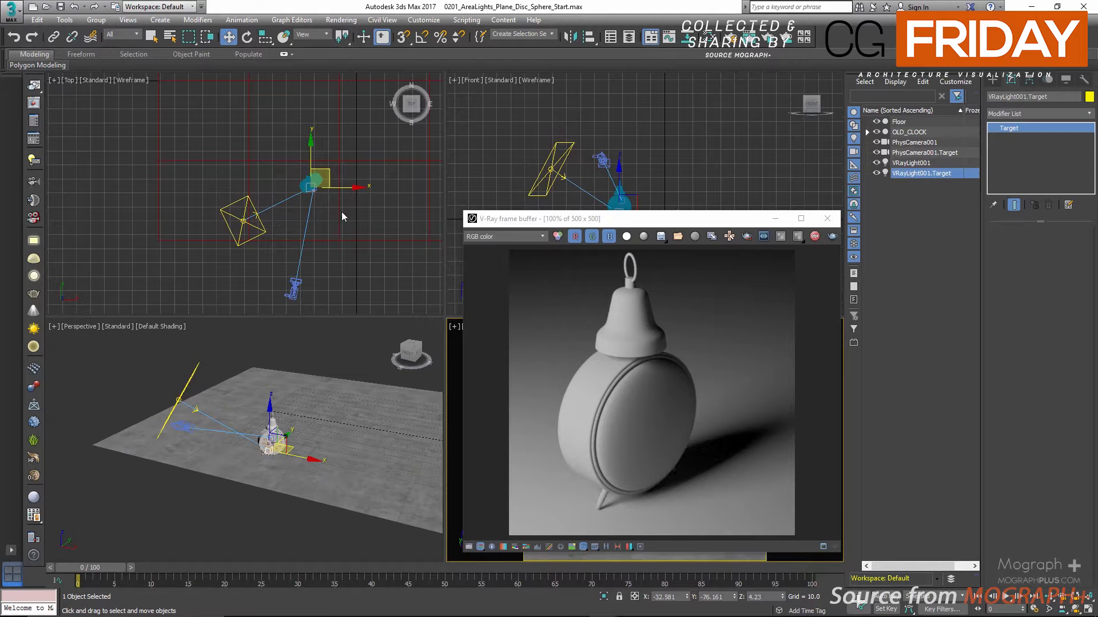
{"action": "left_click", "coordinate": [912, 163]}
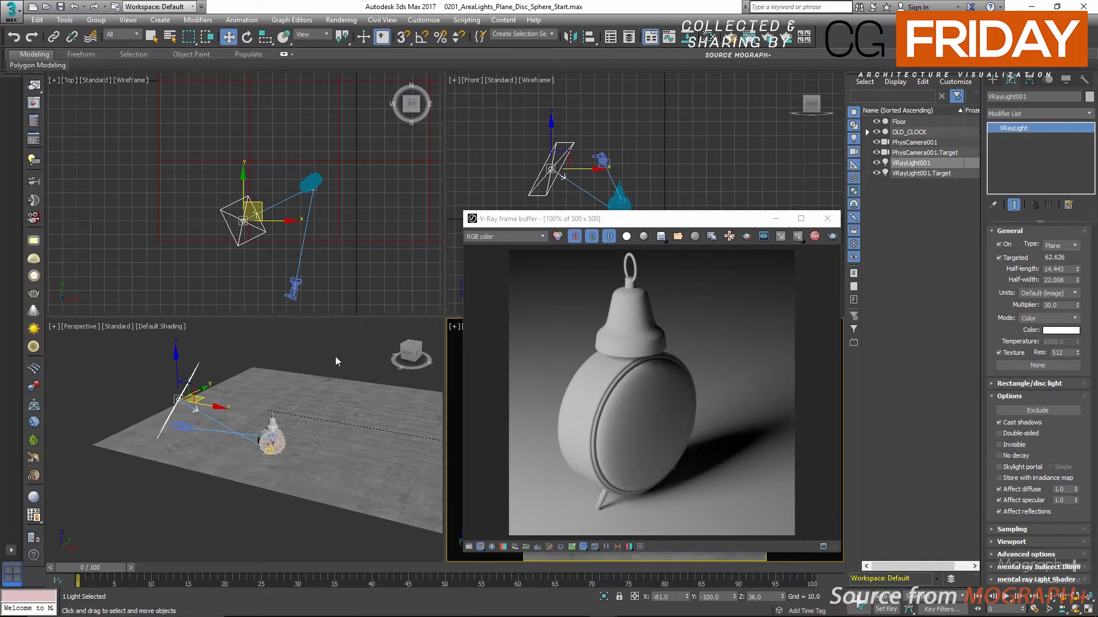
Set the plane light's half-length and half-width to 40 each
{"action": "middle_click_drag", "start_coordinate": [300, 345], "coordinate": [288, 345], "text": "alt"}
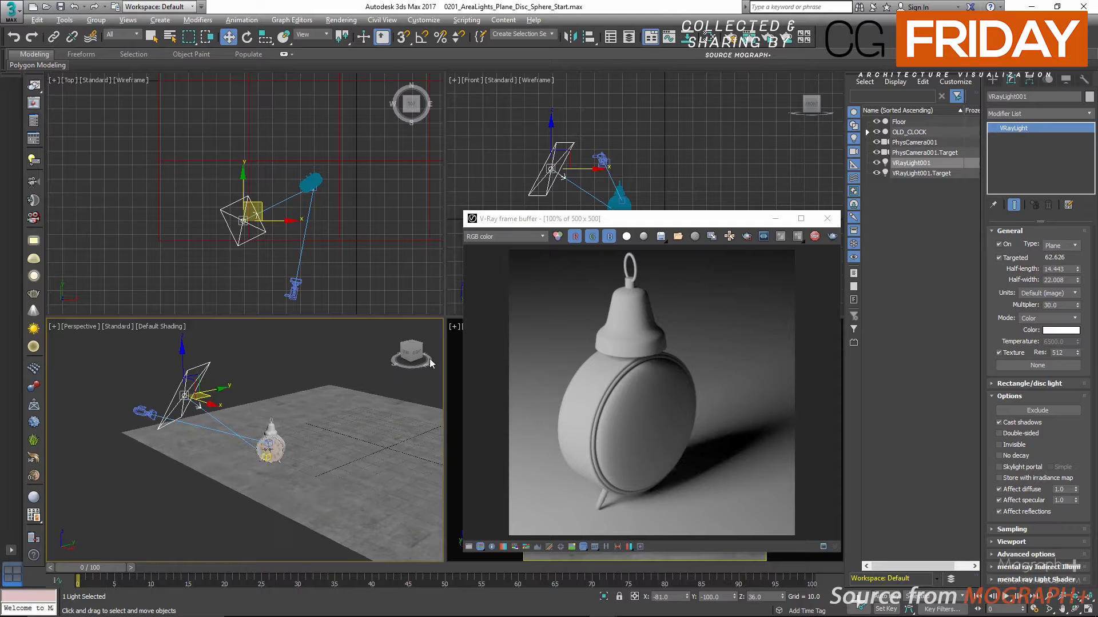
{"action": "right_click", "coordinate": [452, 360]}
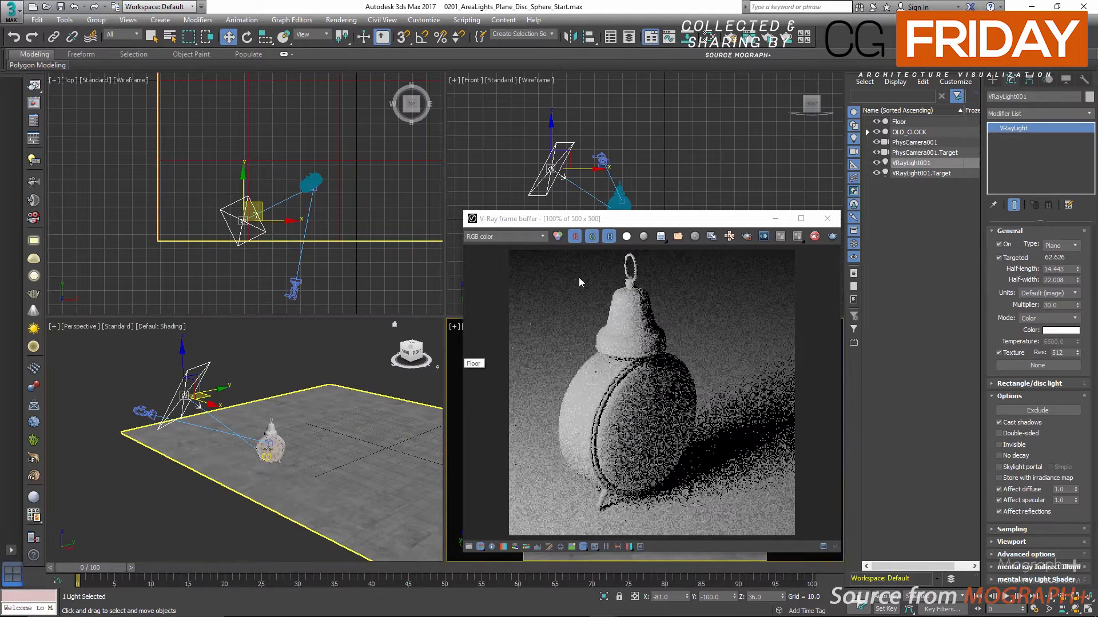
{"action": "left_click_drag", "start_coordinate": [692, 223], "coordinate": [679, 214]}
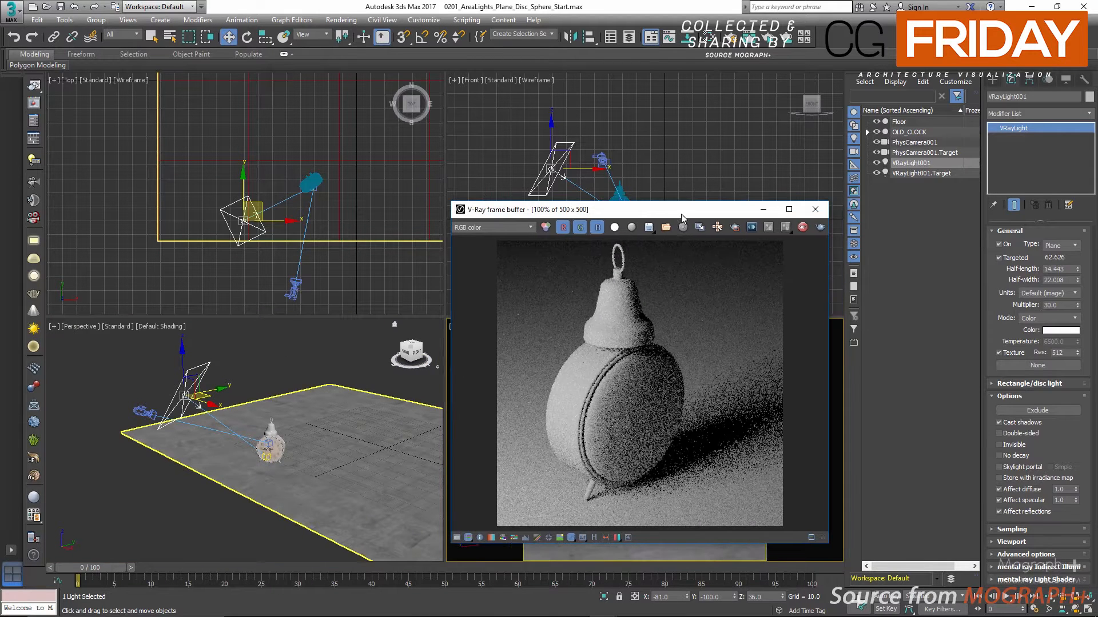
{"action": "double_click", "coordinate": [1062, 269]}
{"action": "type", "text": "40"}
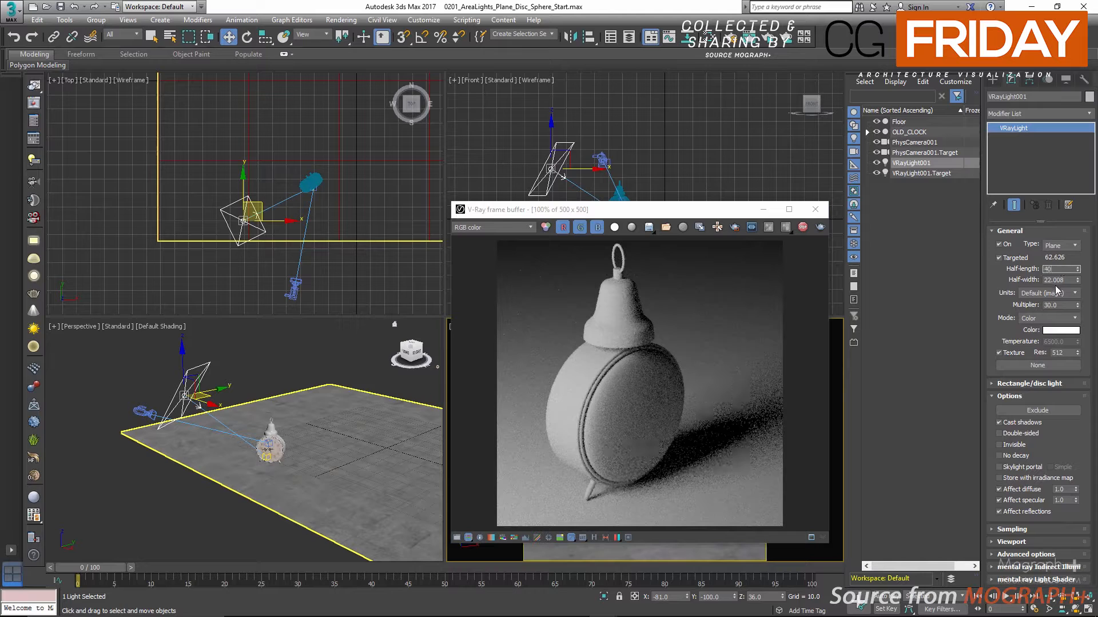
{"action": "key", "text": "Tab"}
{"action": "type", "text": "40"}
{"action": "key", "text": "Return"}
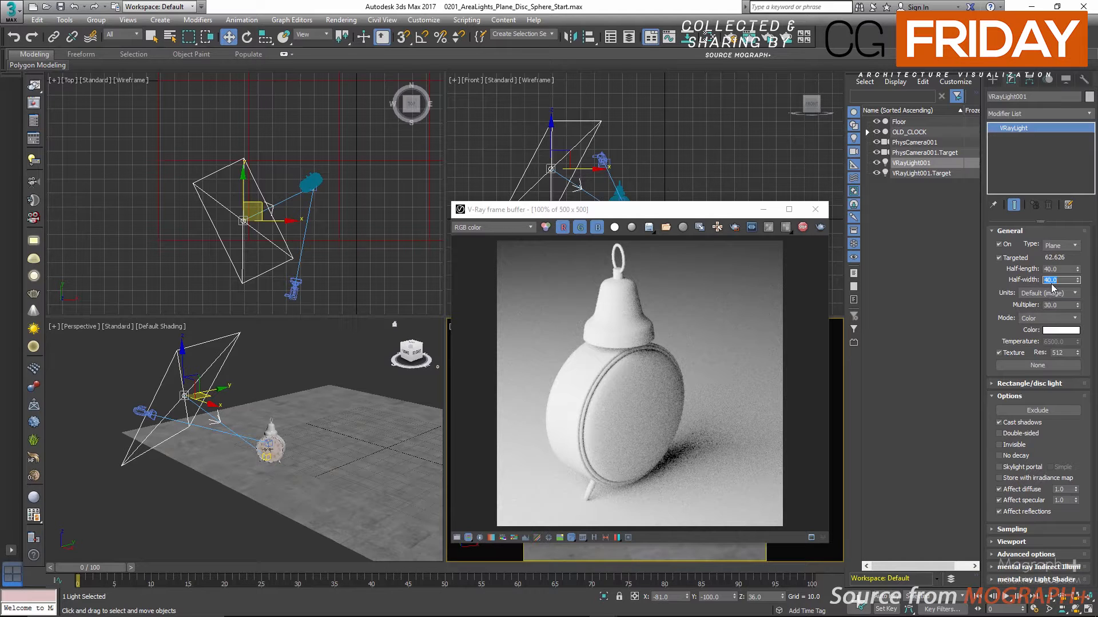
Set the plane light's half-length to 8 and half-width to 13, and review the available intensity units
{"action": "double_click", "coordinate": [1067, 268]}
{"action": "type", "text": "8"}
{"action": "left_click_drag", "start_coordinate": [1061, 281], "coordinate": [1030, 286]}
{"action": "type", "text": "13"}
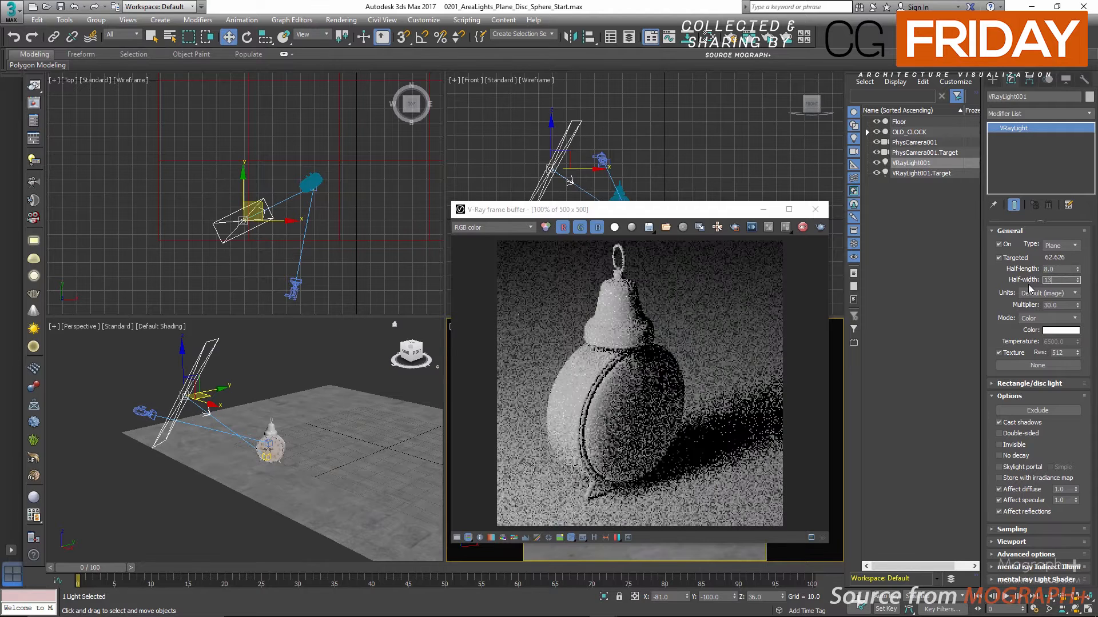
{"action": "key", "text": "Return"}
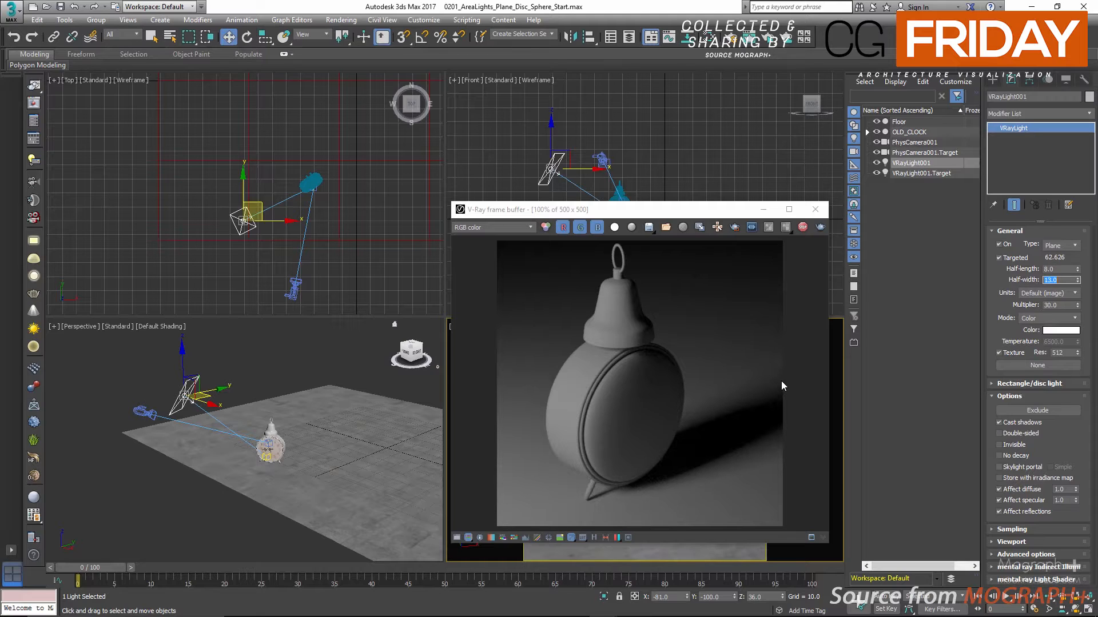
{"action": "left_click", "coordinate": [1049, 294]}
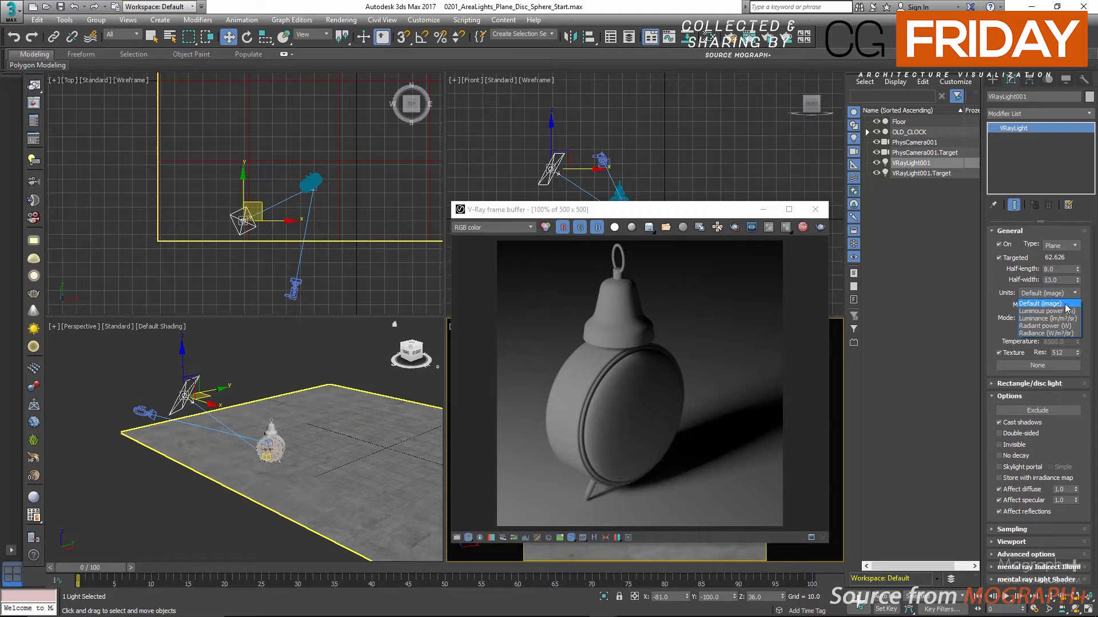
{"action": "left_click", "coordinate": [1001, 296]}
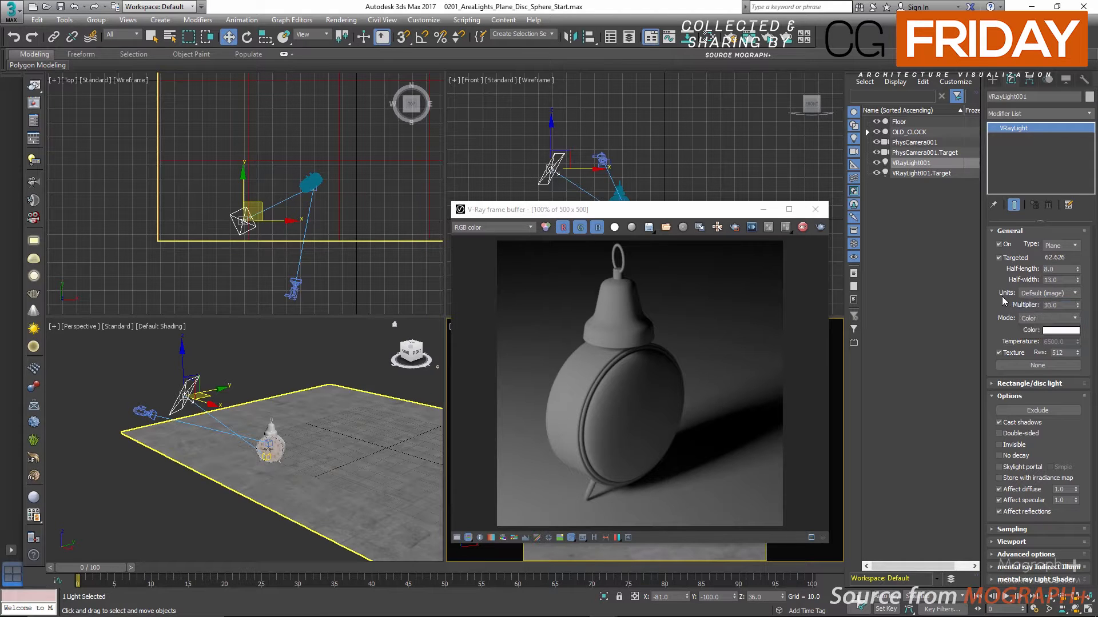
Enlarge the plane light to a half-length of 16 and a half-width of 26
{"action": "double_click", "coordinate": [1058, 268]}
{"action": "type", "text": "16"}
{"action": "key", "text": "Tab"}
{"action": "type", "text": "2"}
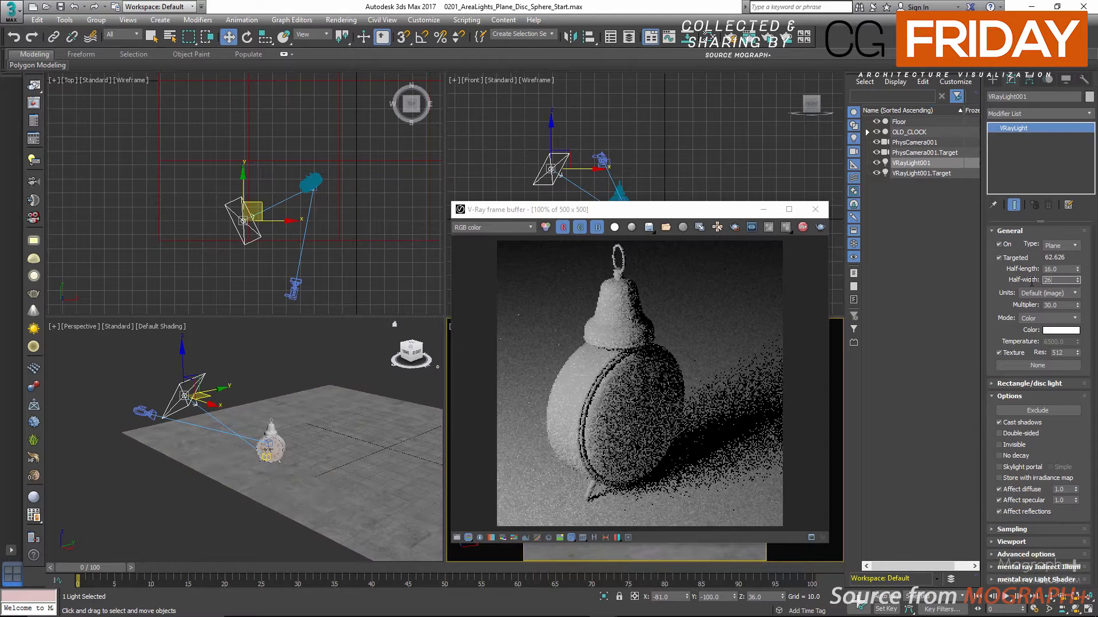
{"action": "type", "text": "6"}
{"action": "key", "text": "Return"}
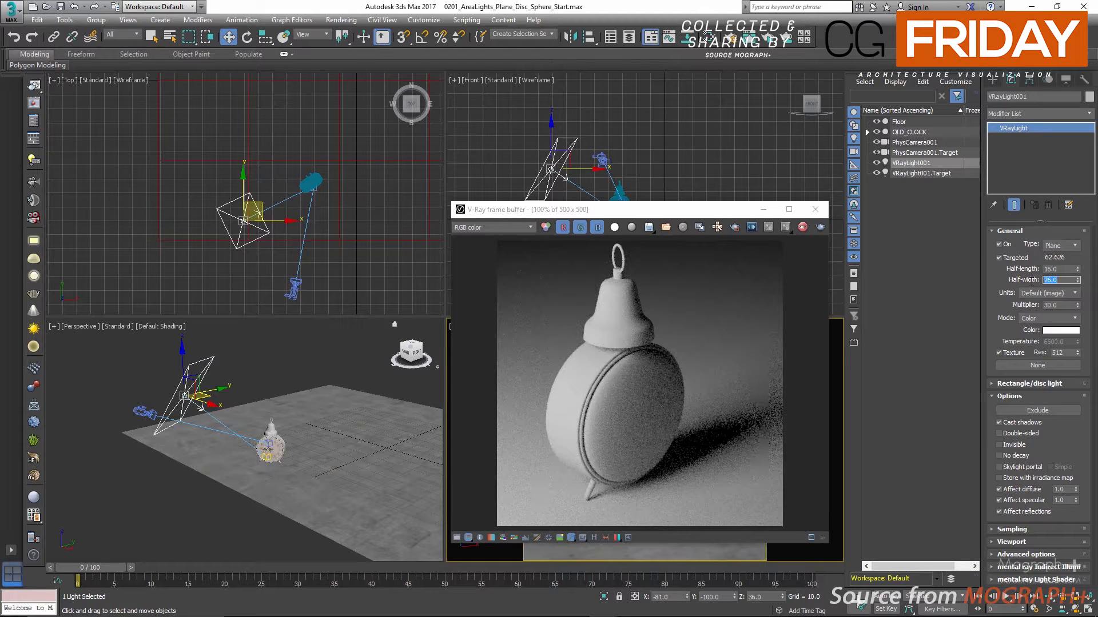
Switch the plane light's intensity units to Luminous power (lm) and review the unit options
{"action": "left_click", "coordinate": [1058, 294]}
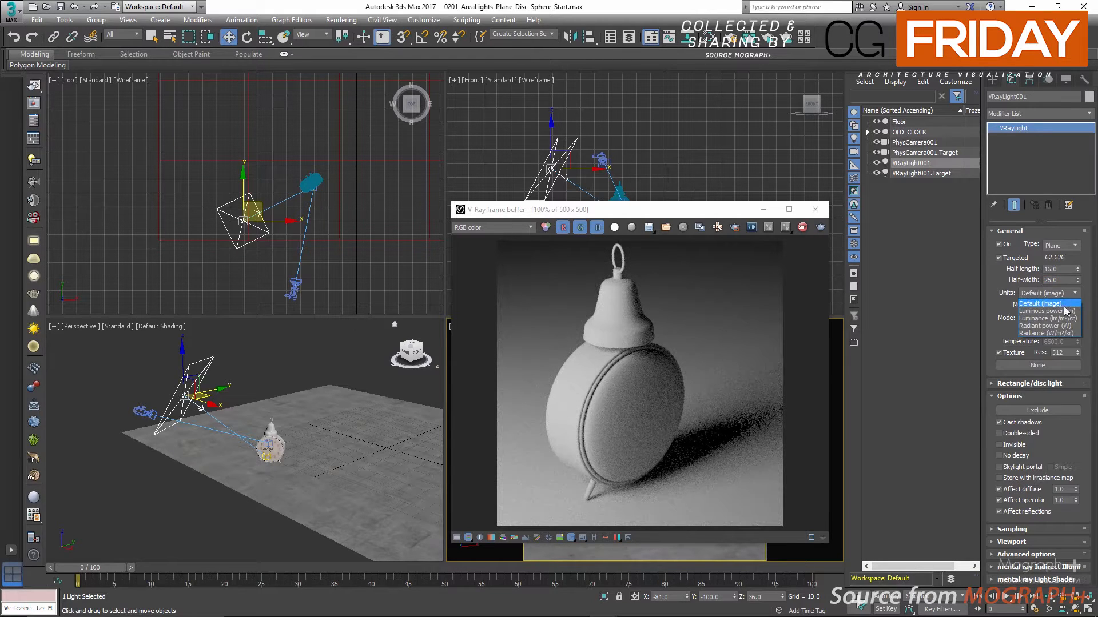
{"action": "left_click", "coordinate": [1062, 305]}
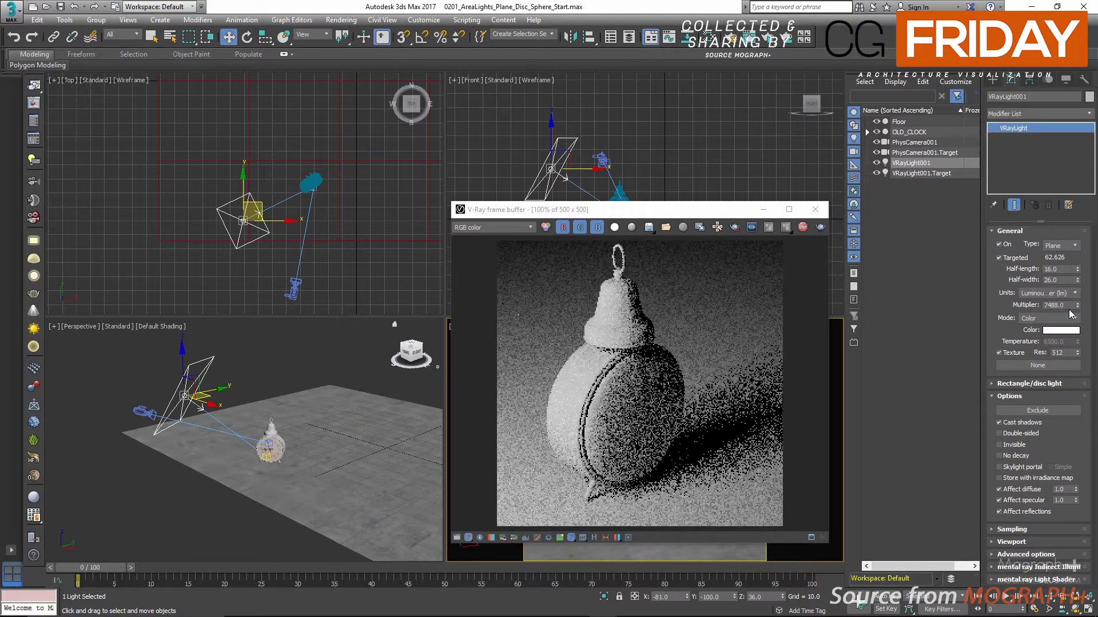
{"action": "left_click", "coordinate": [1070, 293]}
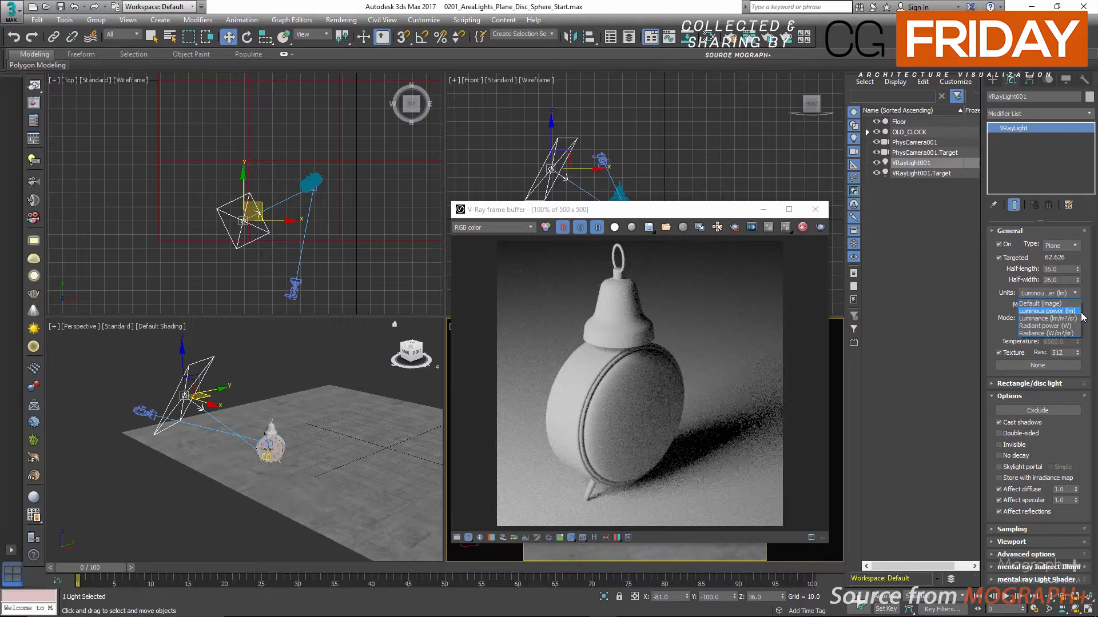
{"action": "left_click", "coordinate": [994, 304]}
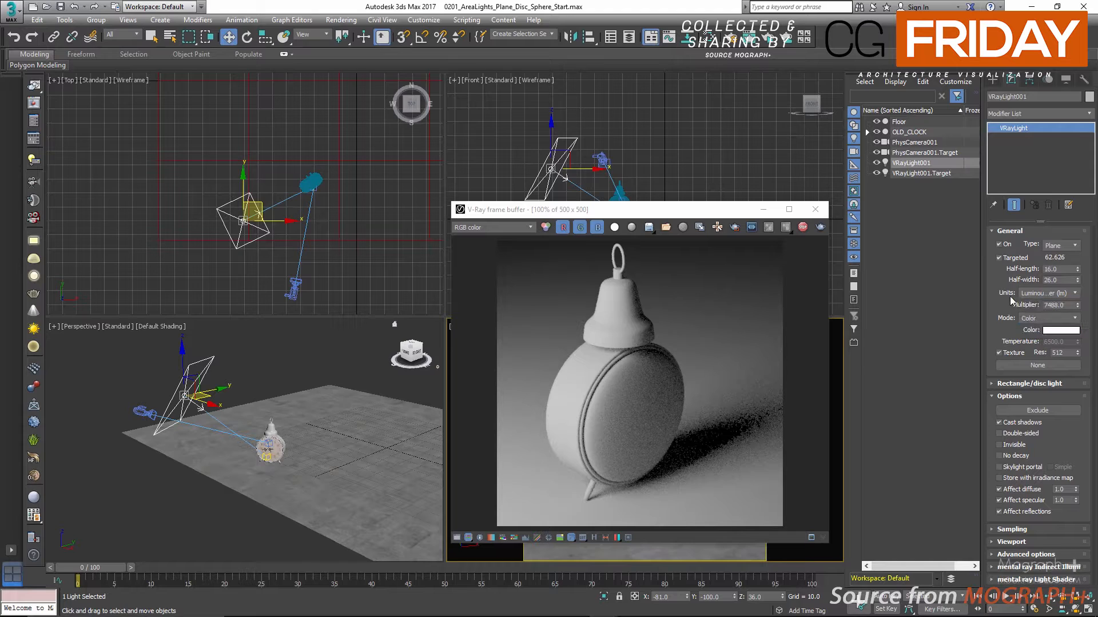
Reduce the plane light to half-length 8 and half-width 13 to test its brightness in Luminous power units
{"action": "left_click", "coordinate": [1064, 270]}
{"action": "left_click_drag", "start_coordinate": [1047, 269], "coordinate": [1021, 276]}
{"action": "type", "text": "8"}
{"action": "key", "text": "Tab"}
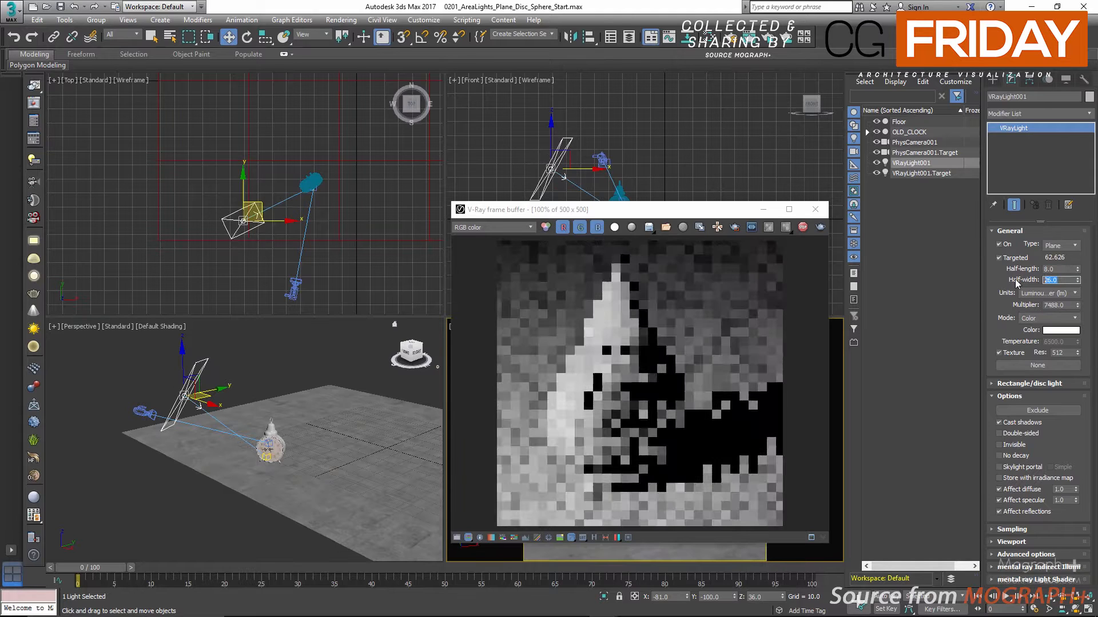
{"action": "type", "text": "13"}
{"action": "key", "text": "Return"}
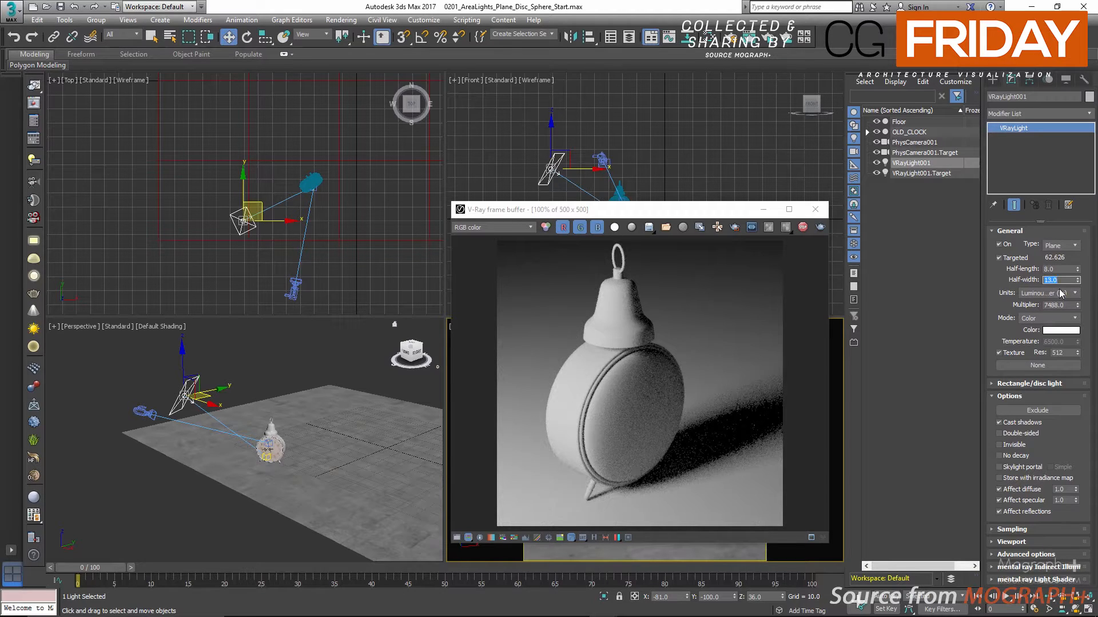
Set the plane light's half-width to 26 and half-length to 16 for comparison
{"action": "type", "text": "26"}
{"action": "double_click", "coordinate": [1053, 269]}
{"action": "type", "text": "1"}
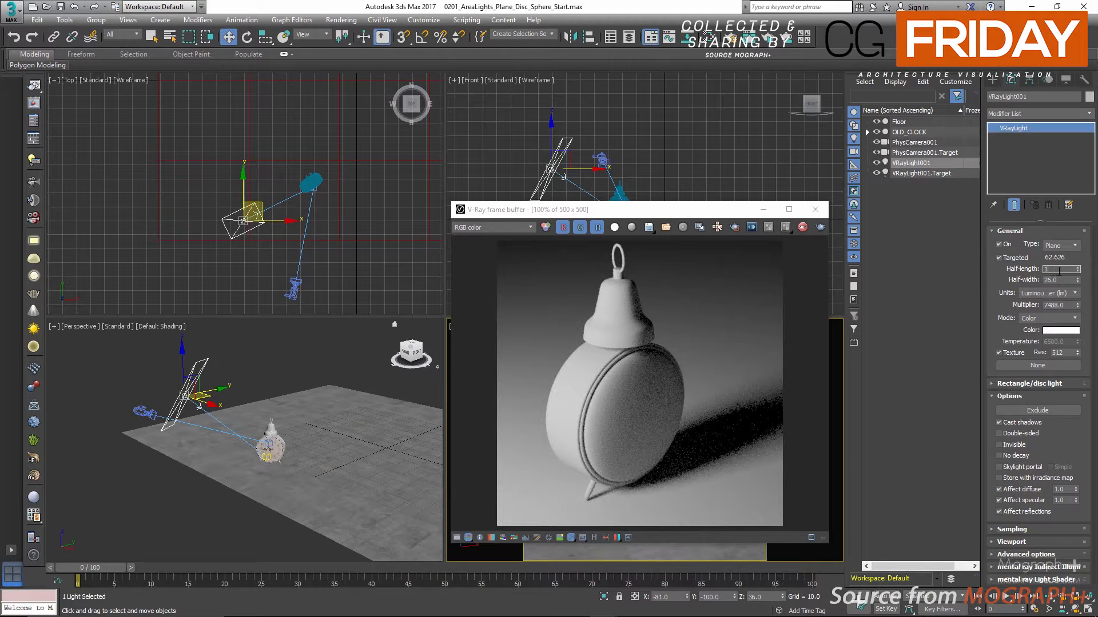
{"action": "type", "text": "6"}
{"action": "key", "text": "Return"}
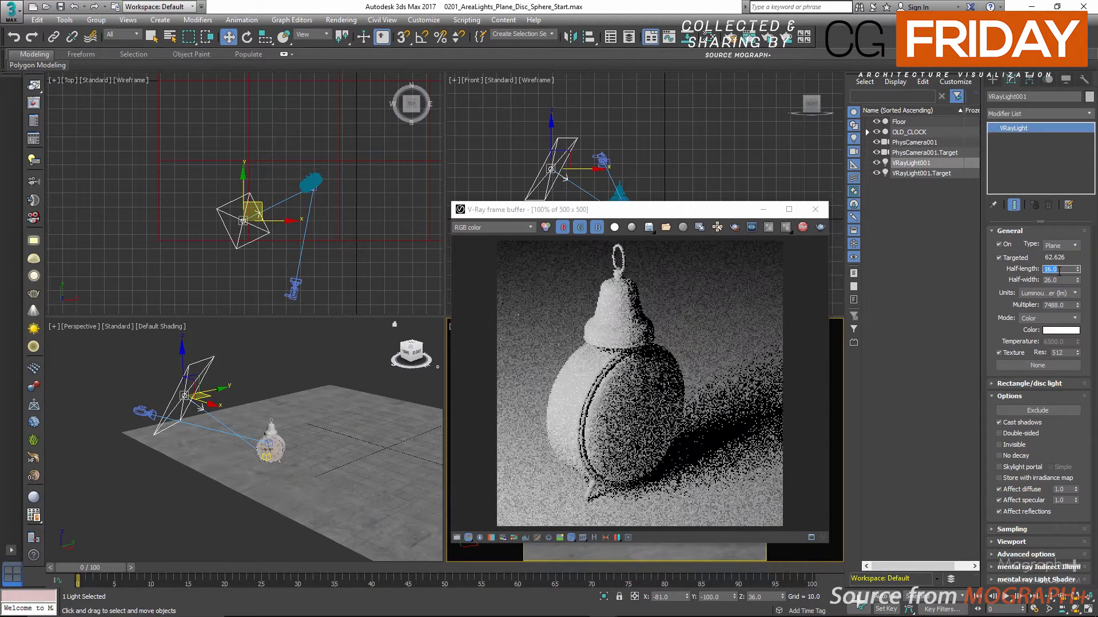
Shrink the plane light to a half-length of 8 and a half-width of 13
{"action": "type", "text": "8"}
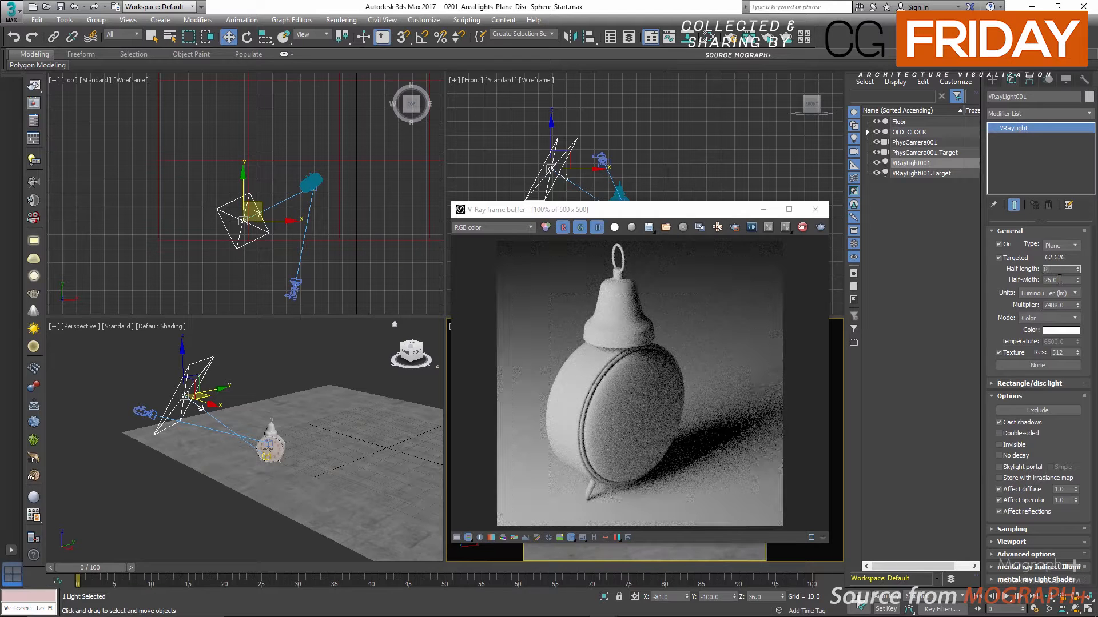
{"action": "double_click", "coordinate": [1059, 280]}
{"action": "type", "text": "13"}
{"action": "key", "text": "Return"}
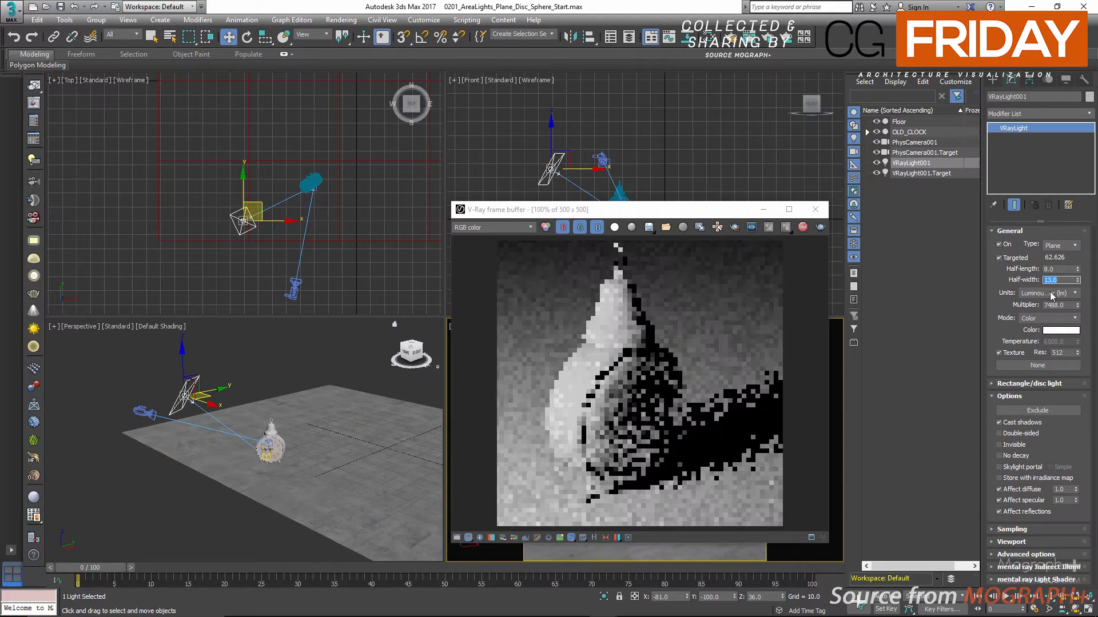
Switch the plane light's units to Luminance (lm/m²/sr) and enlarge it to half-length 16 and half-width 26
{"action": "left_click", "coordinate": [1075, 293]}
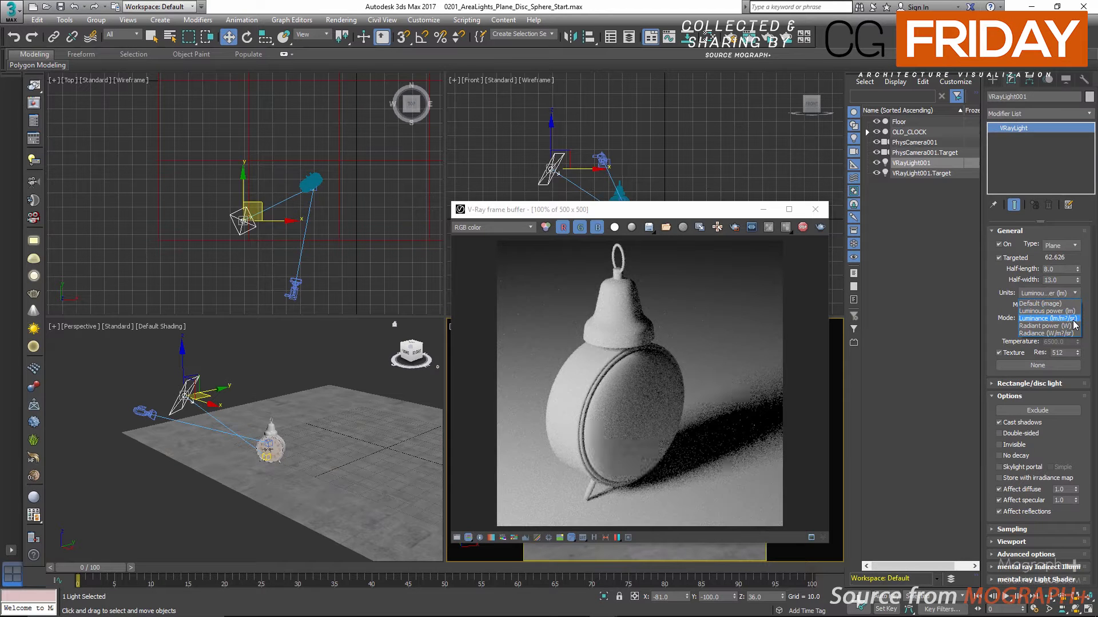
{"action": "left_click", "coordinate": [1073, 321]}
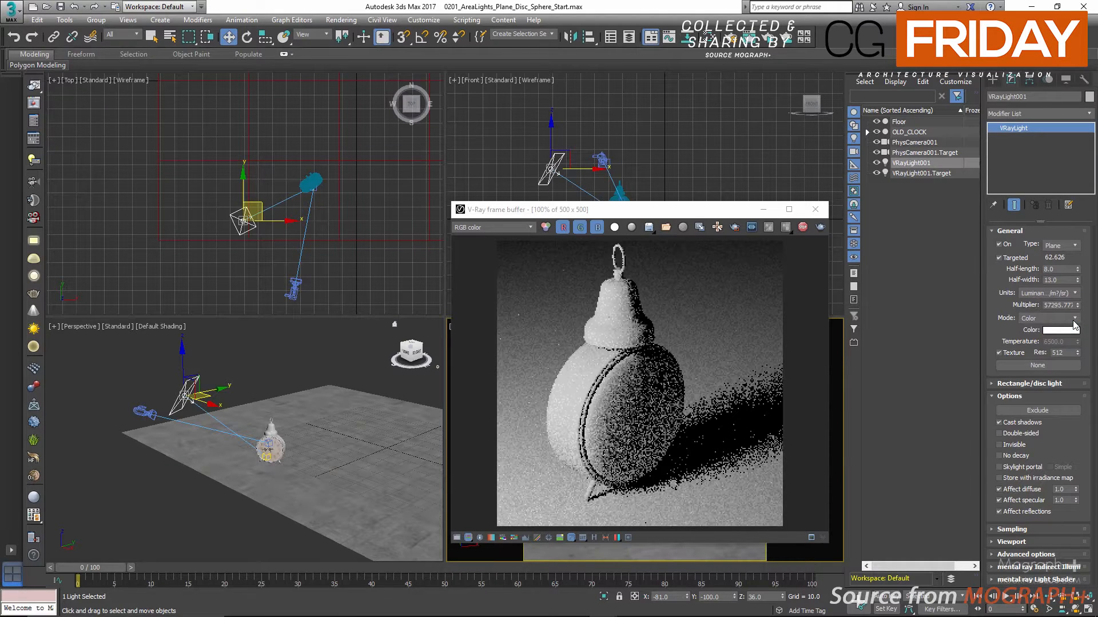
{"action": "double_click", "coordinate": [1060, 272]}
{"action": "type", "text": "16"}
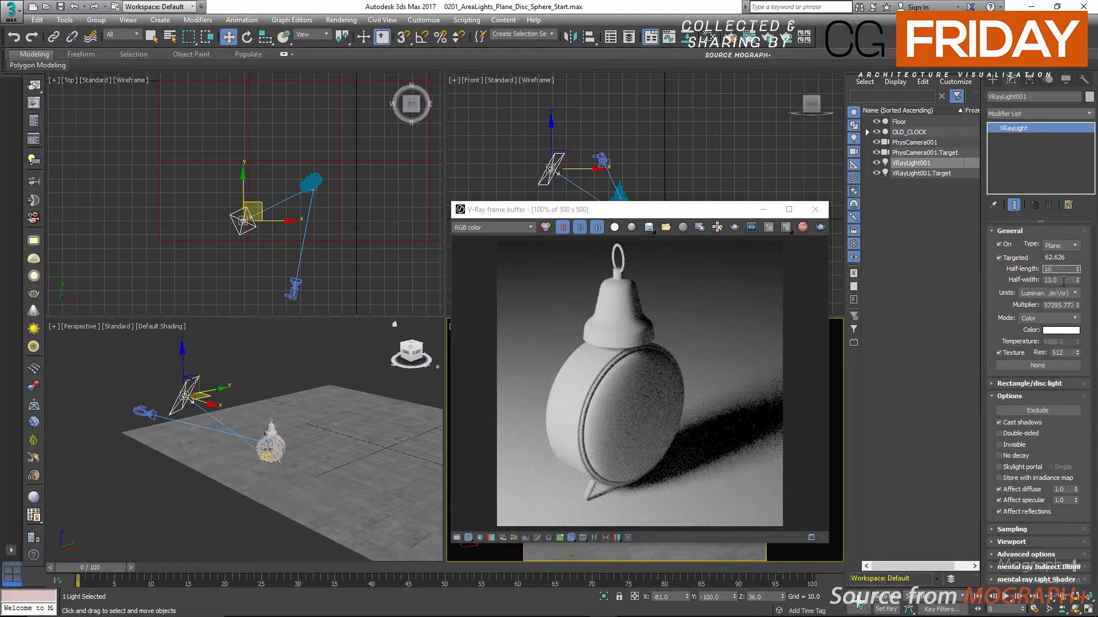
{"action": "key", "text": "Tab"}
{"action": "type", "text": "26"}
{"action": "key", "text": "Return"}
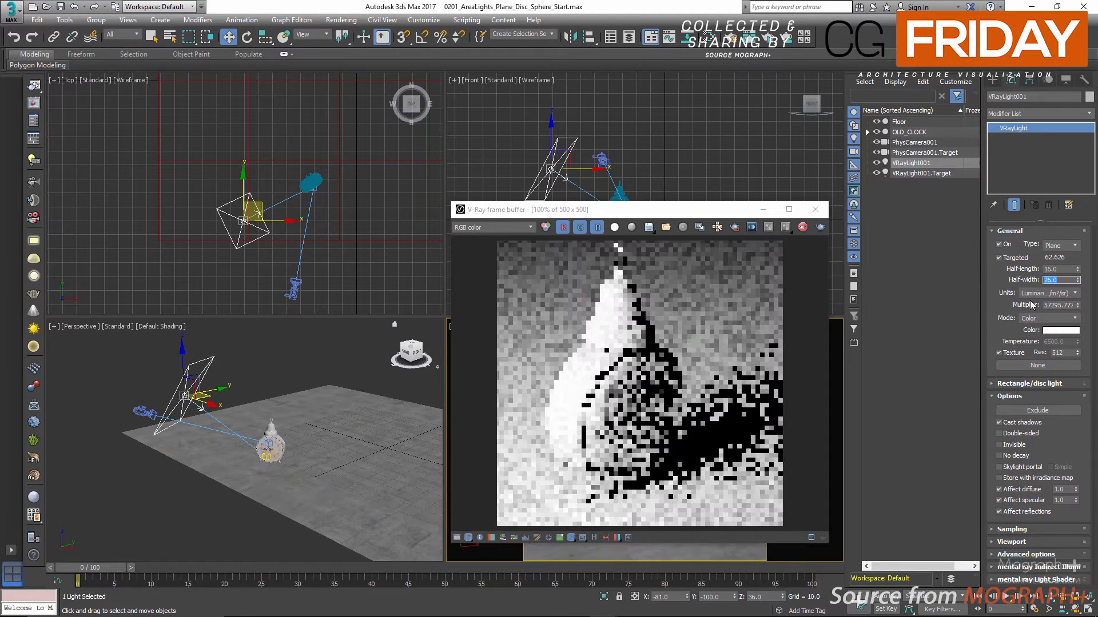
Switch the plane light's units to Radiant power (W) and set its half-length to 8 and half-width to 16
{"action": "left_click", "coordinate": [1055, 293]}
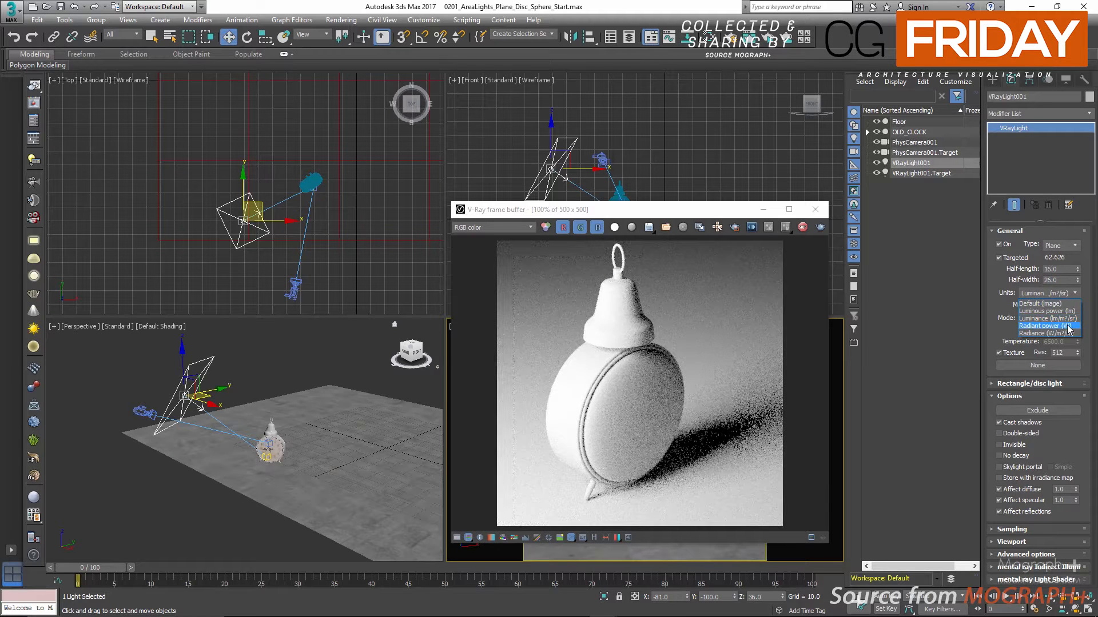
{"action": "left_click", "coordinate": [1053, 326]}
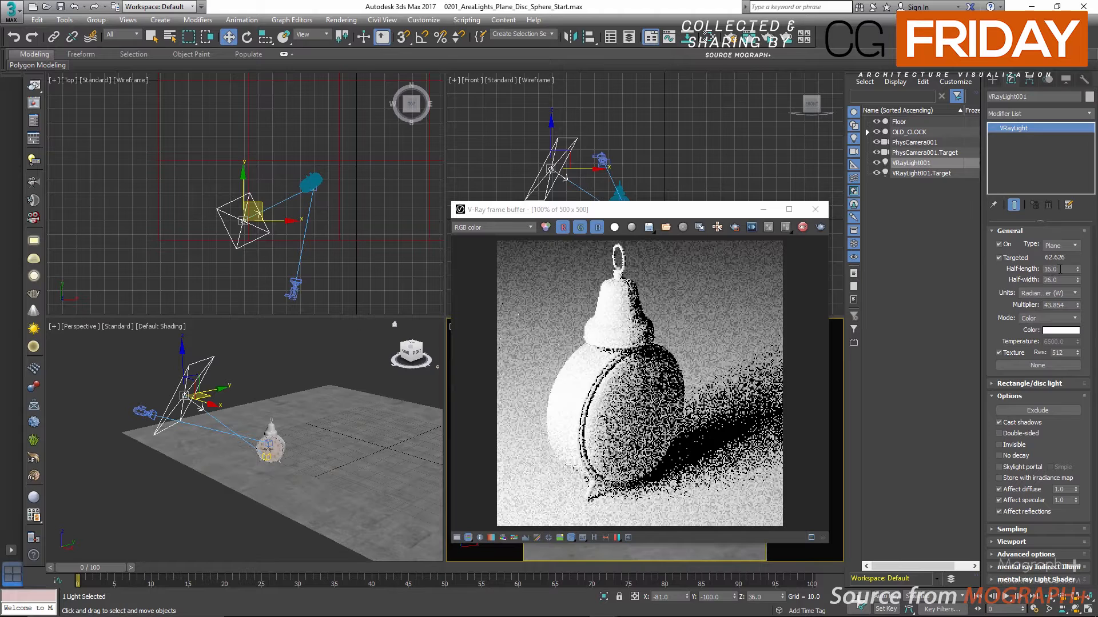
{"action": "left_click_drag", "start_coordinate": [1058, 270], "coordinate": [1022, 279]}
{"action": "type", "text": "8"}
{"action": "key", "text": "Tab"}
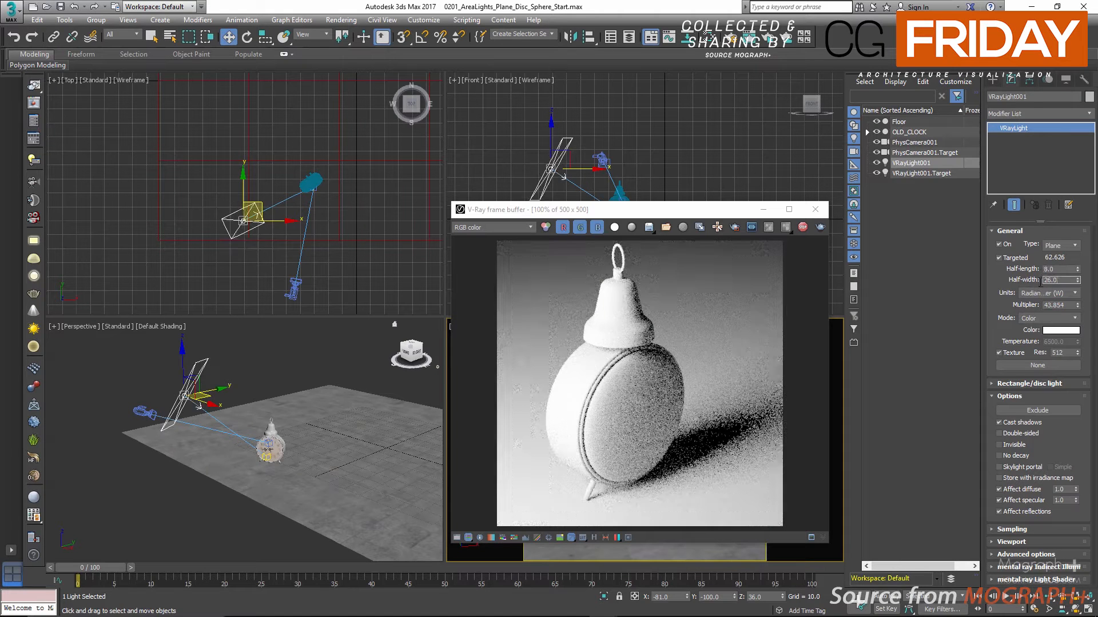
{"action": "type", "text": "16"}
{"action": "key", "text": "Return"}
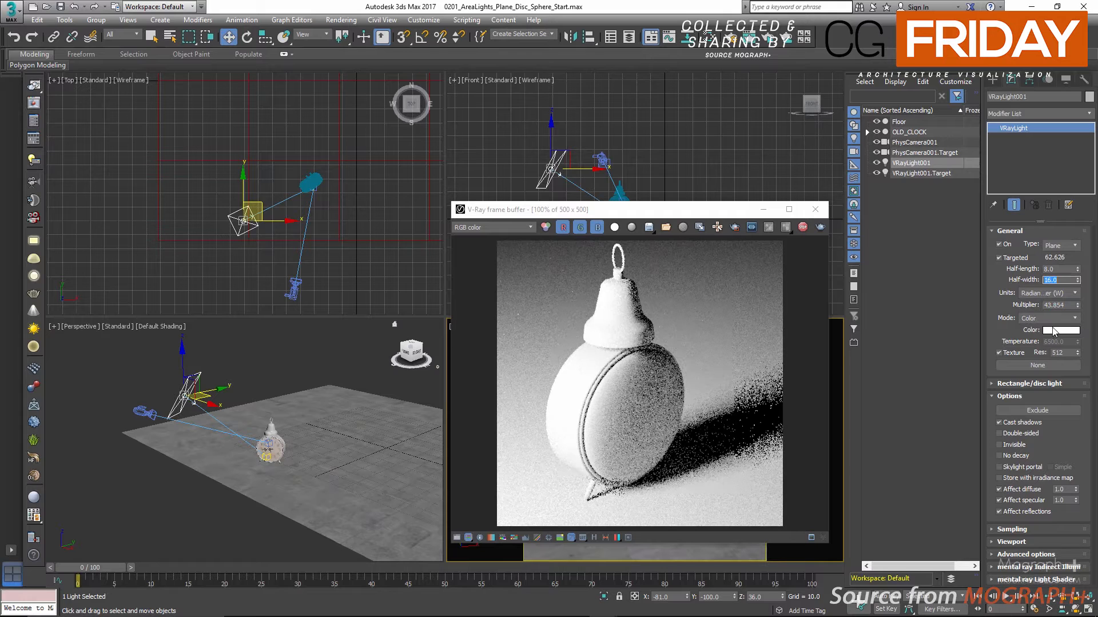
Switch the plane light's units to Radiance (W/m²/sr) and set its half-length to 16 and half-width to 26
{"action": "left_click", "coordinate": [1060, 293]}
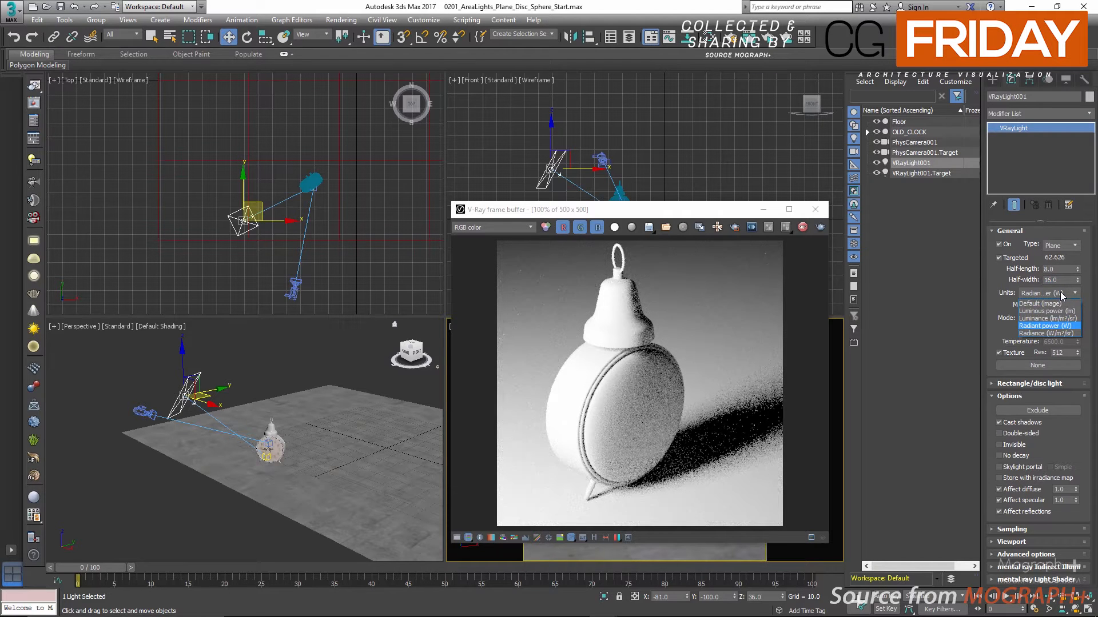
{"action": "left_click", "coordinate": [1052, 337]}
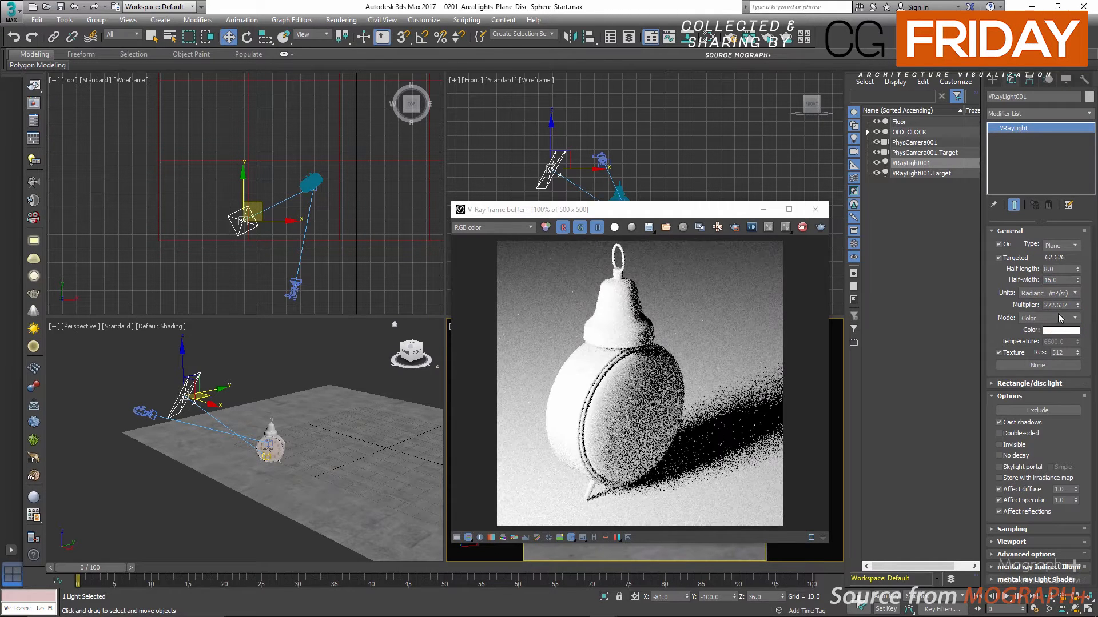
{"action": "double_click", "coordinate": [1058, 269]}
{"action": "type", "text": "16"}
{"action": "key", "text": "Tab"}
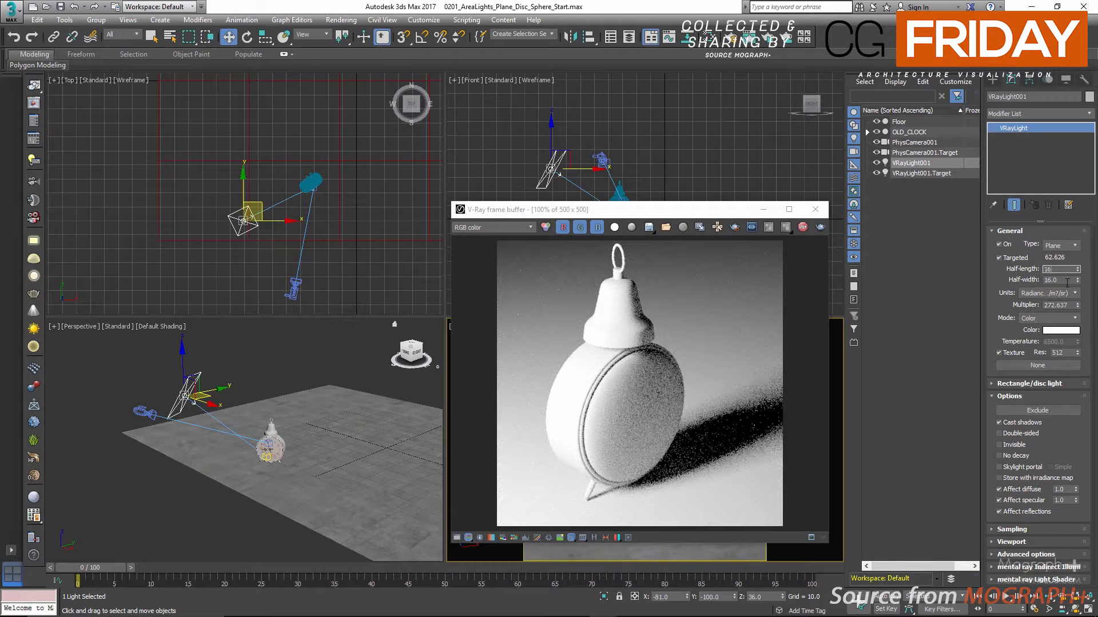
{"action": "type", "text": "26"}
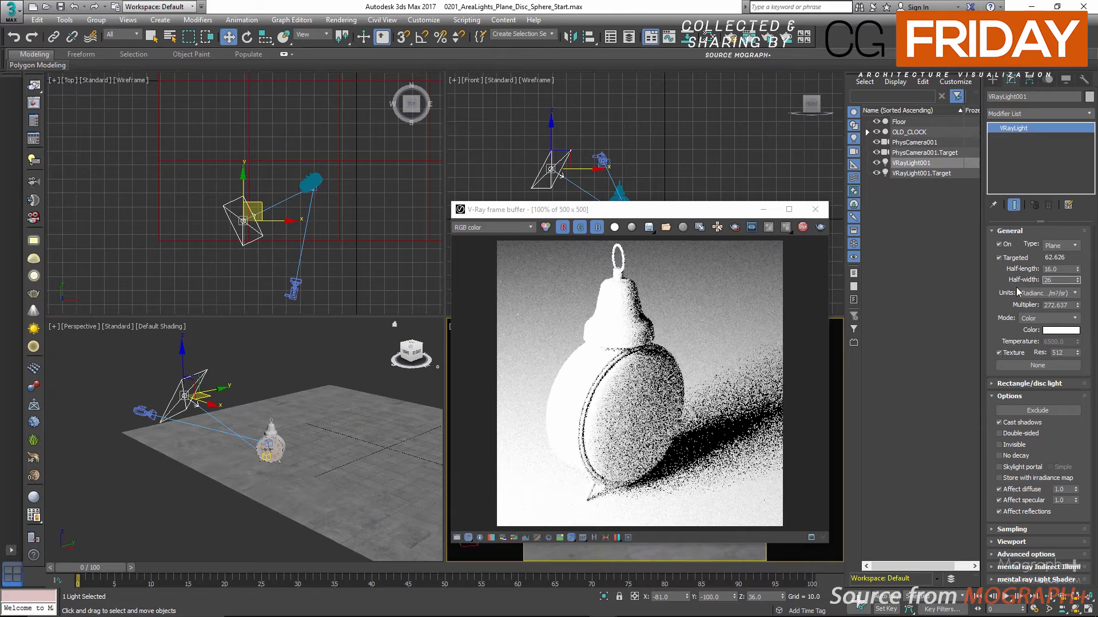
{"action": "key", "text": "Return"}
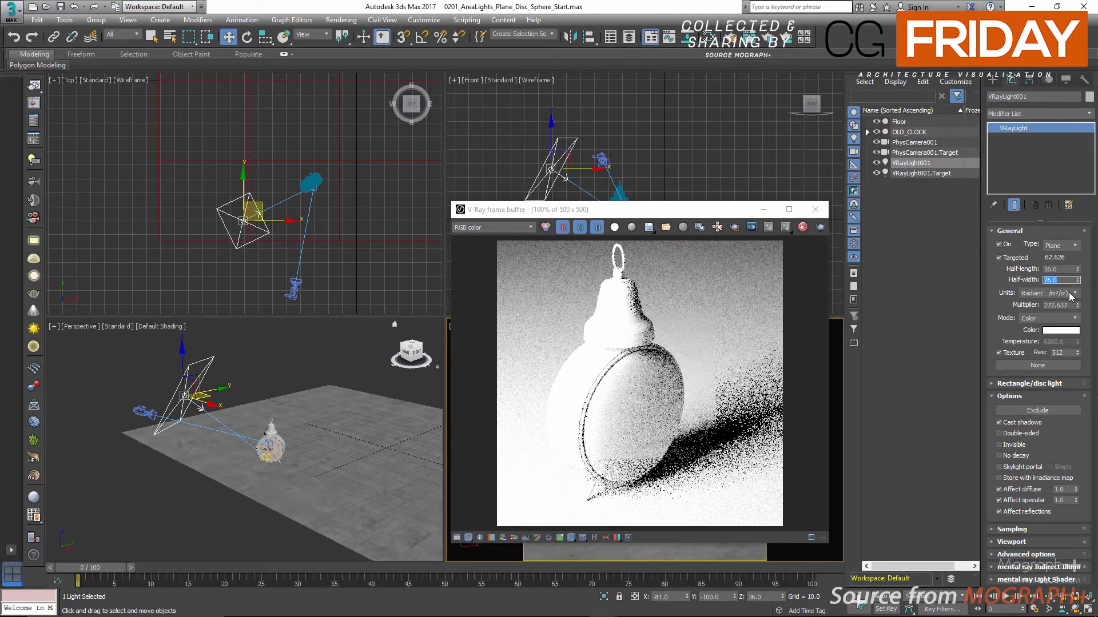
Set the plane light's units to Radiant power (W) with a multiplier of 10
{"action": "left_click", "coordinate": [1069, 293]}
{"action": "left_click", "coordinate": [1062, 324]}
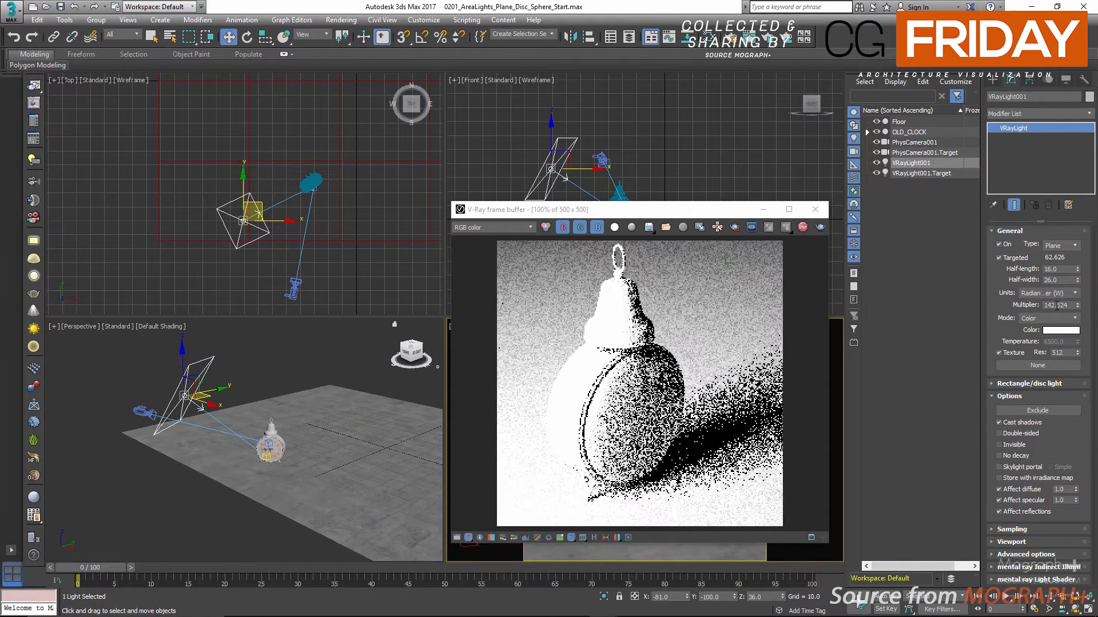
{"action": "double_click", "coordinate": [1055, 305]}
{"action": "type", "text": "10"}
{"action": "key", "text": "Return"}
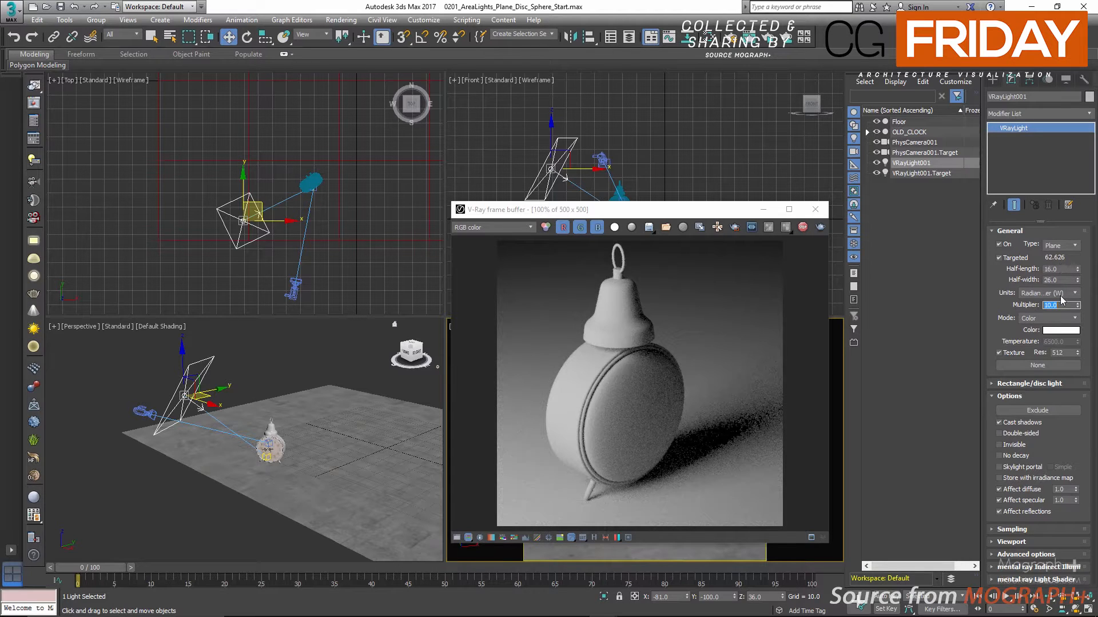
Test light multipliers of 40 and 2 in the live render, and restore the multiplier to 10
{"action": "type", "text": "40"}
{"action": "key", "text": "Return"}
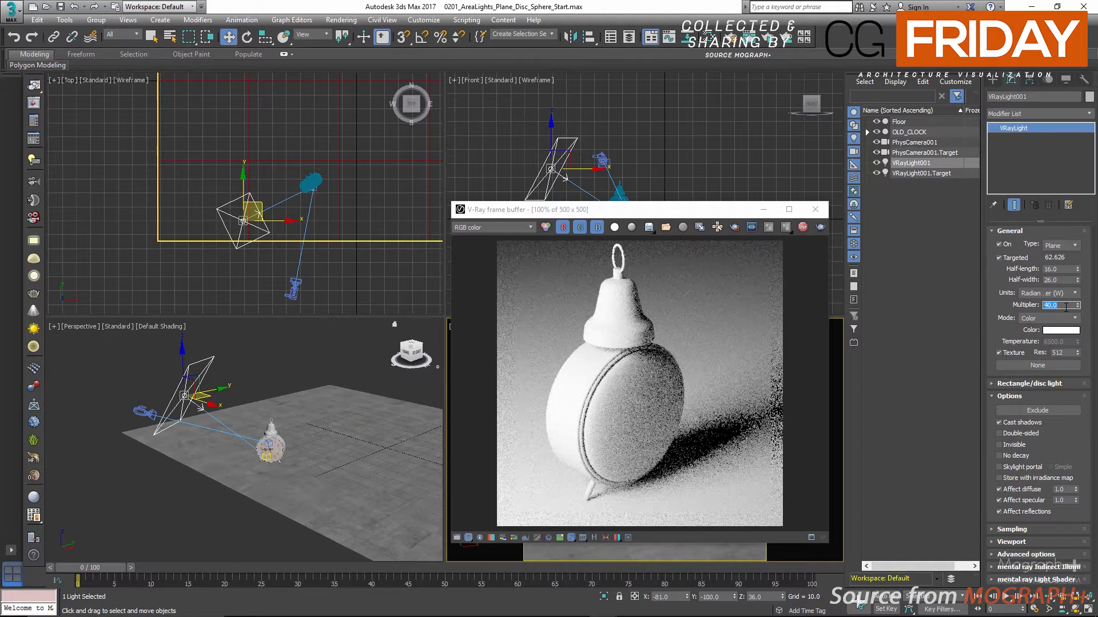
{"action": "type", "text": "2"}
{"action": "key", "text": "Return"}
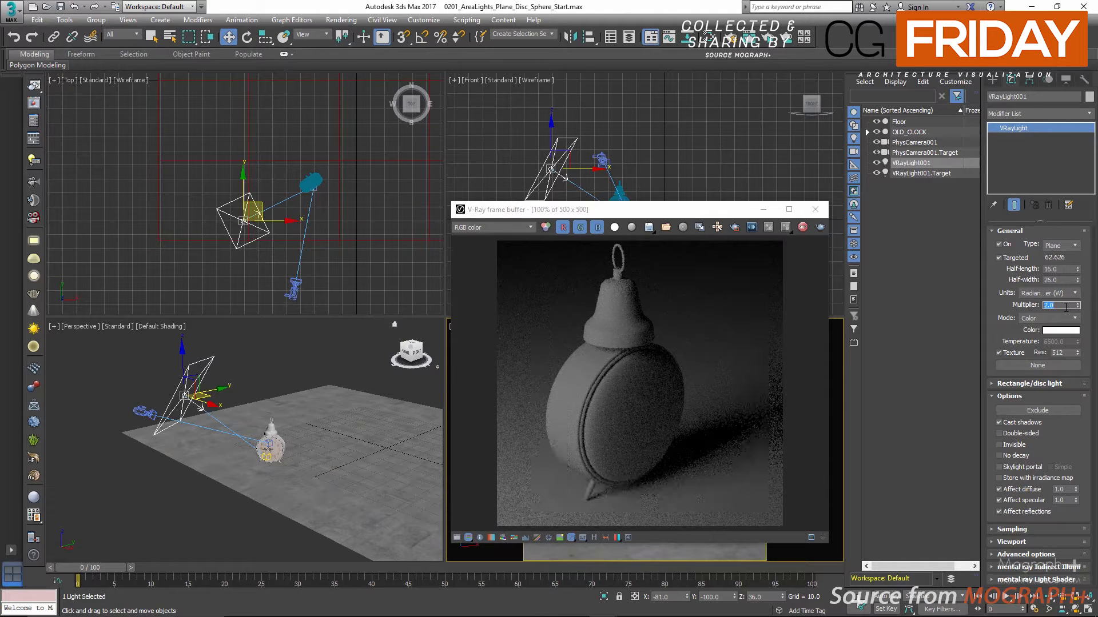
{"action": "type", "text": "10"}
{"action": "key", "text": "Return"}
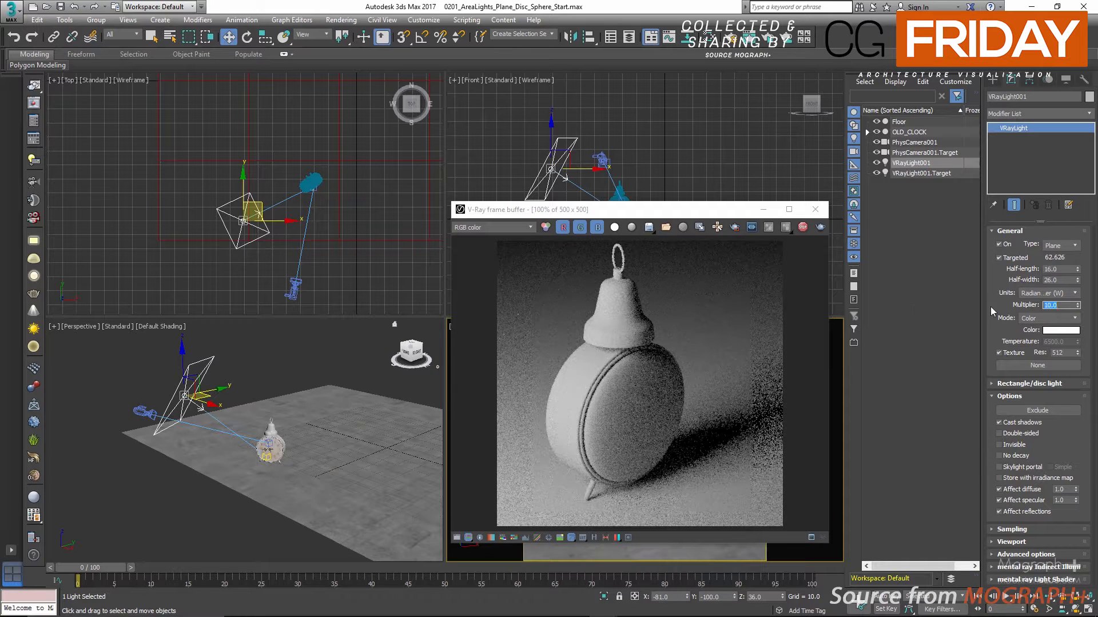
Set the plane light's half-length to 8 and half-width to 13 while using Radiant power units
{"action": "double_click", "coordinate": [1059, 269]}
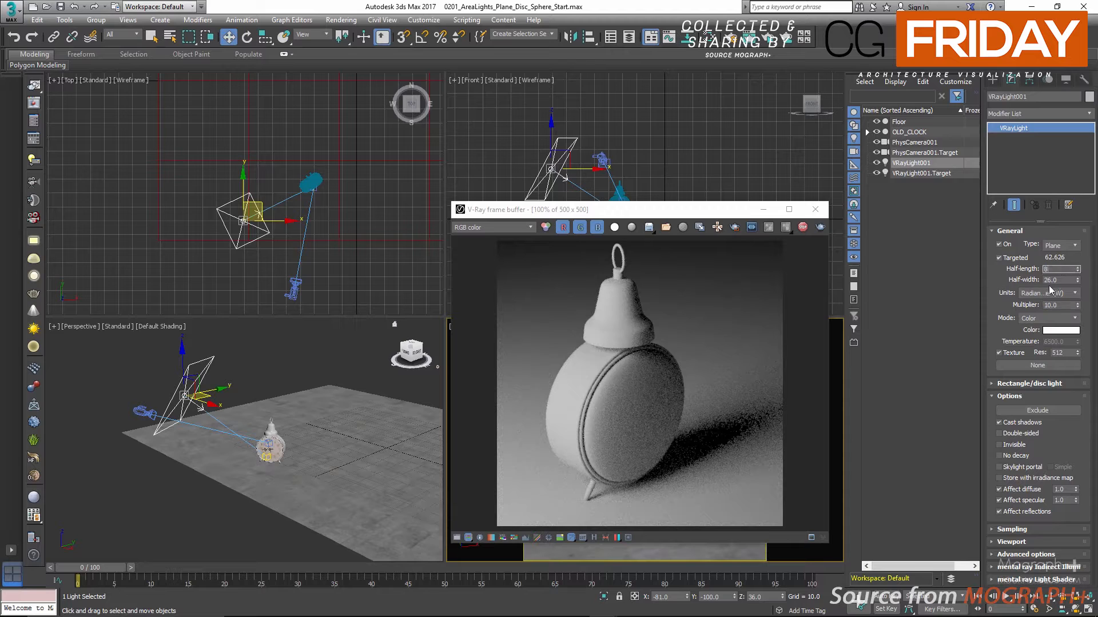
{"action": "type", "text": "8"}
{"action": "key", "text": "Tab"}
{"action": "type", "text": "13"}
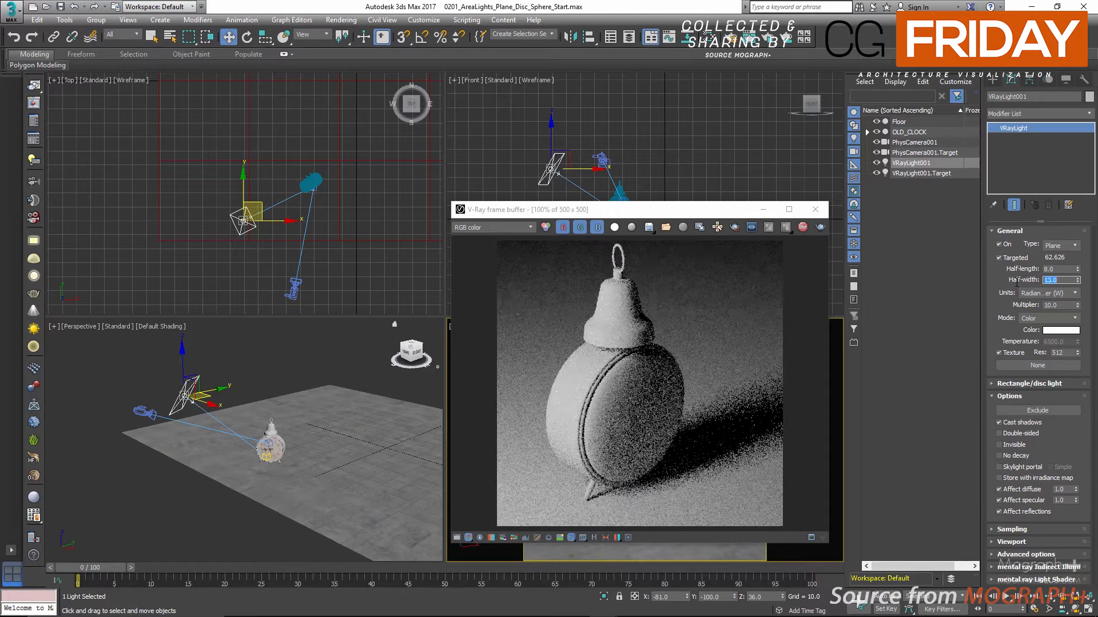
{"action": "key", "text": "Return"}
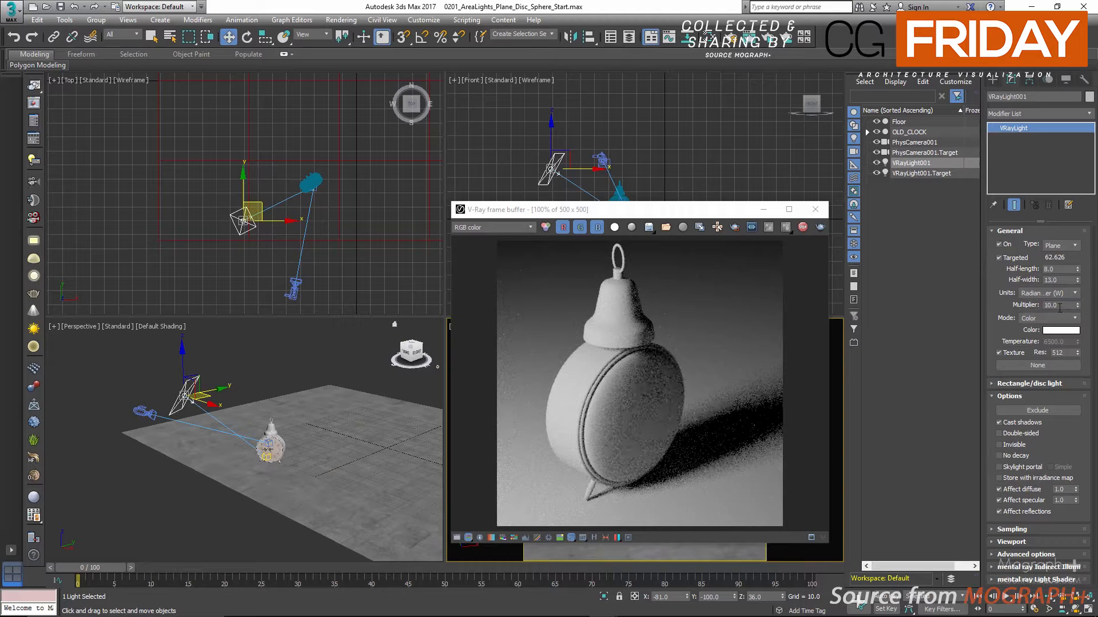
{"action": "double_click", "coordinate": [1060, 306]}
{"action": "left_click", "coordinate": [1063, 308]}
{"action": "left_click", "coordinate": [998, 309]}
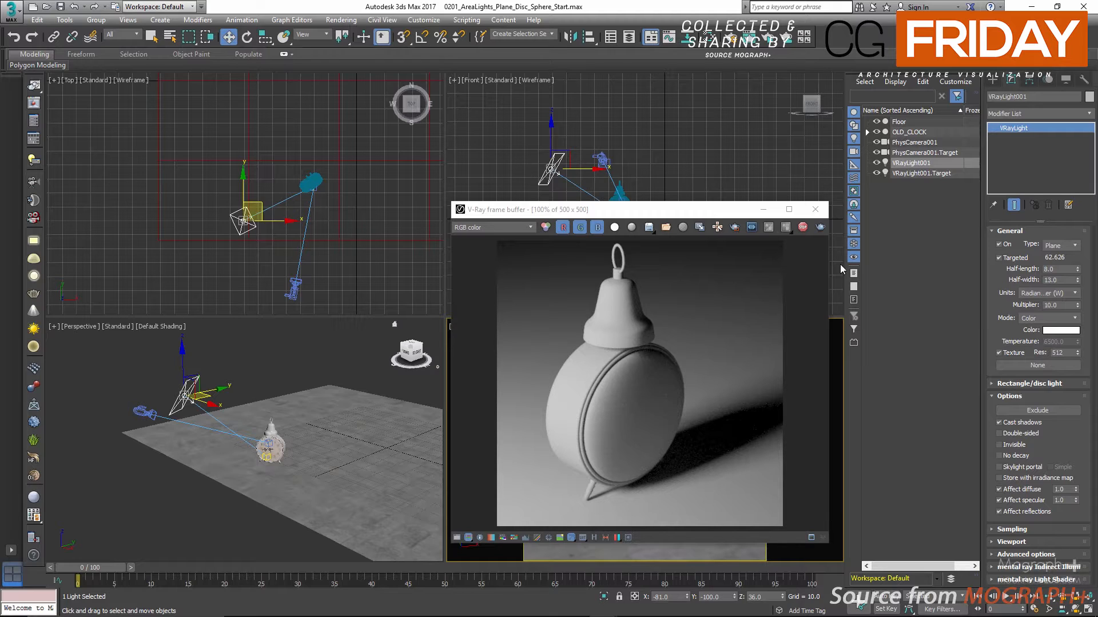
Reduce the plane light's half-length to 4 and half-width to 7, keeping the render window beside the light's parameters
{"action": "left_click", "coordinate": [710, 214]}
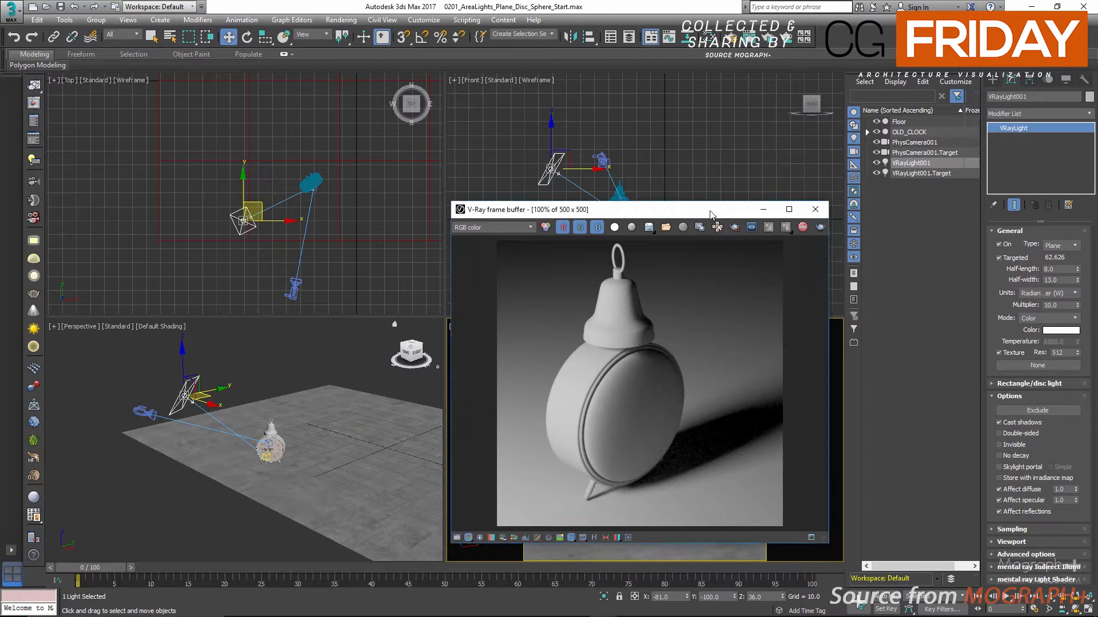
{"action": "left_click_drag", "start_coordinate": [710, 215], "coordinate": [660, 214]}
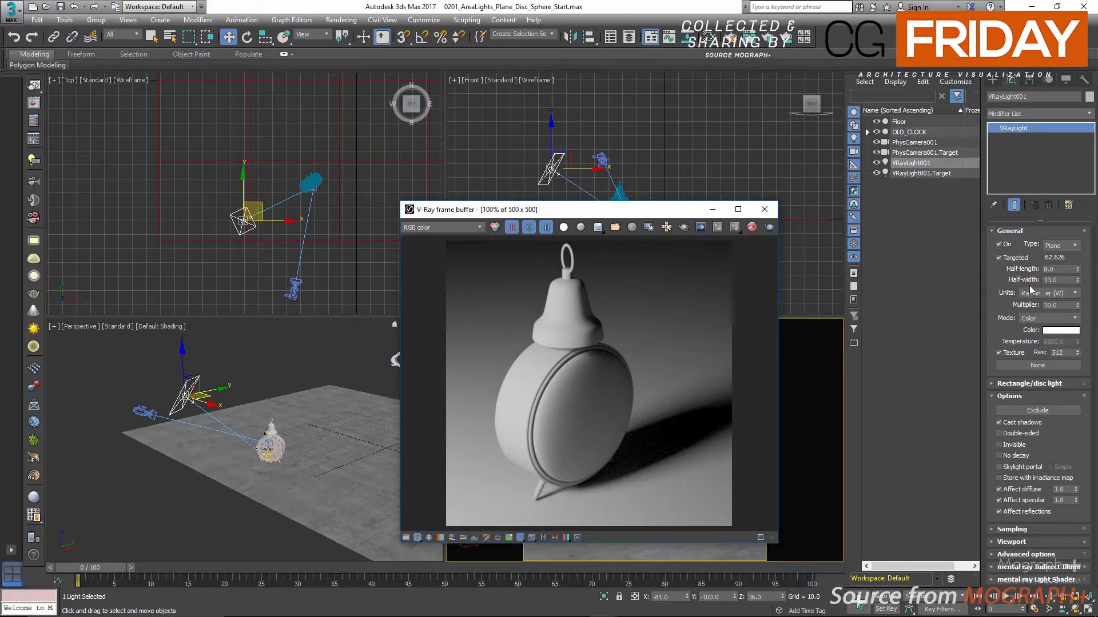
{"action": "left_click", "coordinate": [1068, 267]}
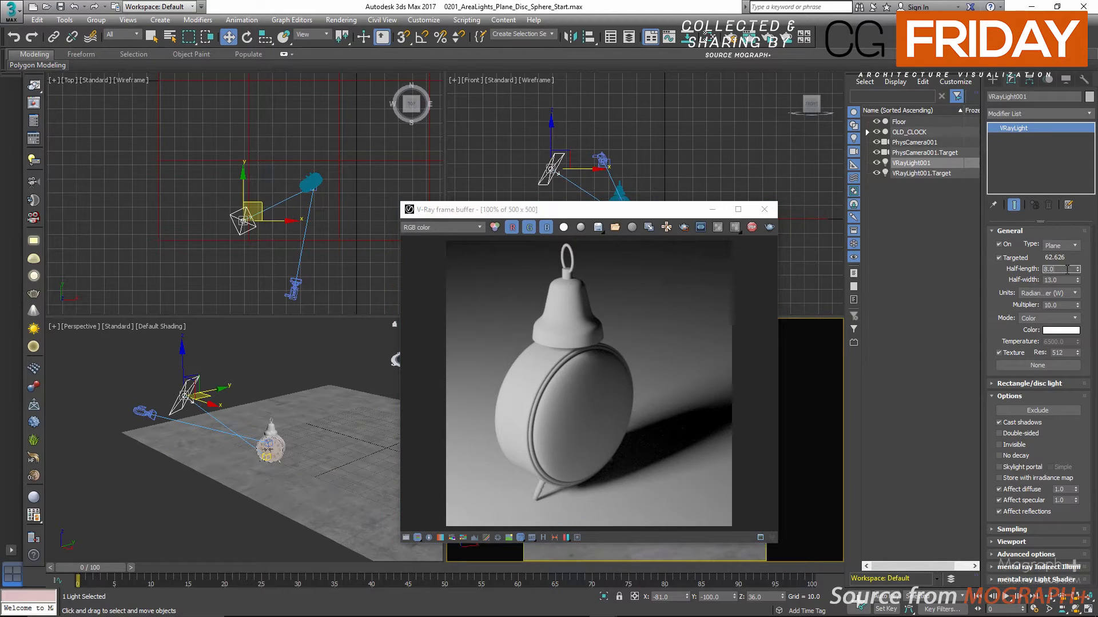
{"action": "type", "text": "4"}
{"action": "left_click", "coordinate": [1054, 280]}
{"action": "type", "text": "7"}
{"action": "key", "text": "Return"}
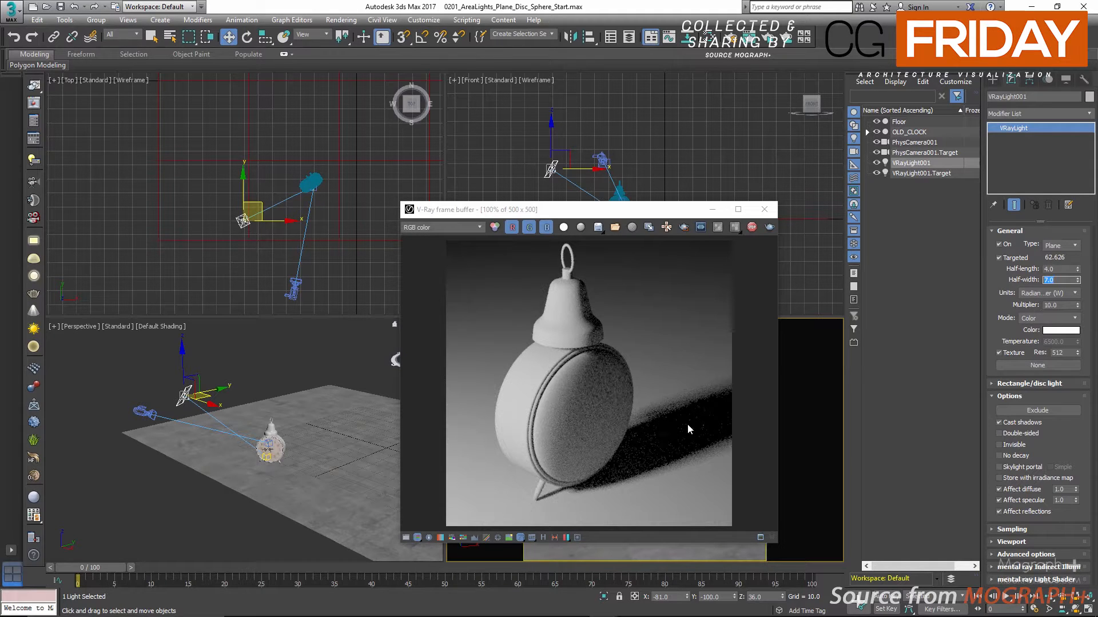
Enlarge the plane light to a half-length of 24 and a half-width of 39, and review the available intensity units
{"action": "left_click_drag", "start_coordinate": [1055, 268], "coordinate": [1031, 276]}
{"action": "left_click_drag", "start_coordinate": [1063, 279], "coordinate": [1029, 284]}
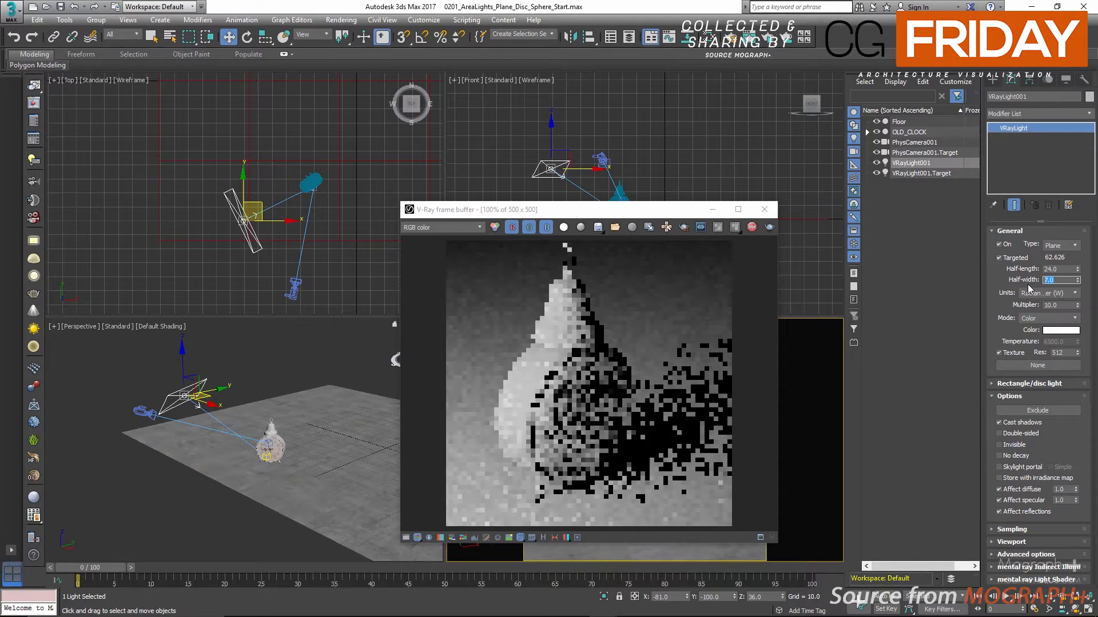
{"action": "type", "text": "39"}
{"action": "key", "text": "Return"}
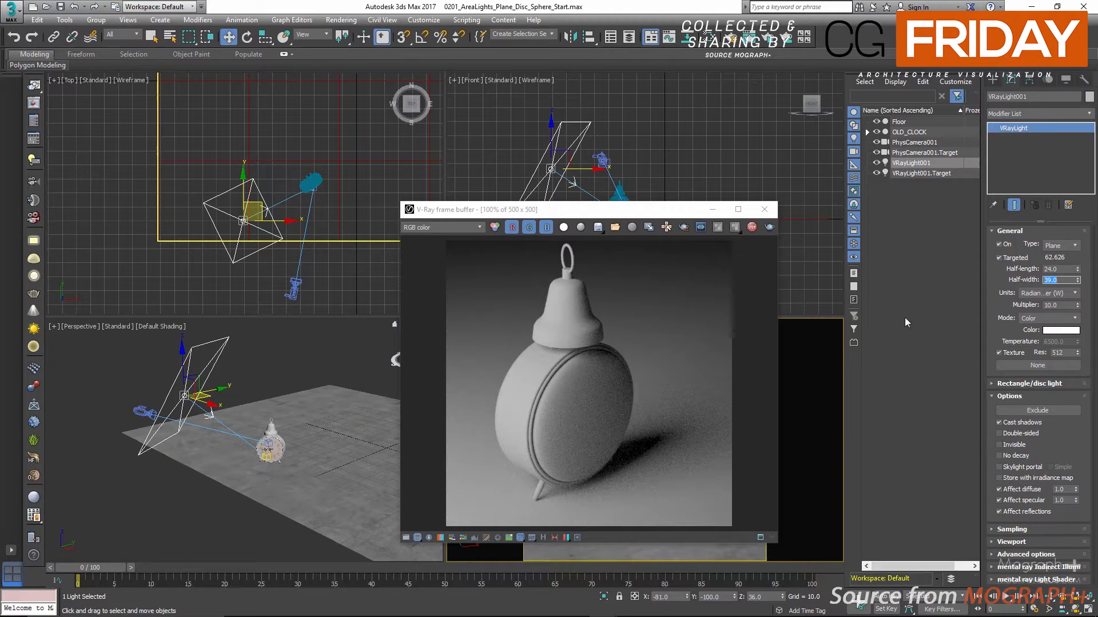
{"action": "left_click", "coordinate": [1059, 293]}
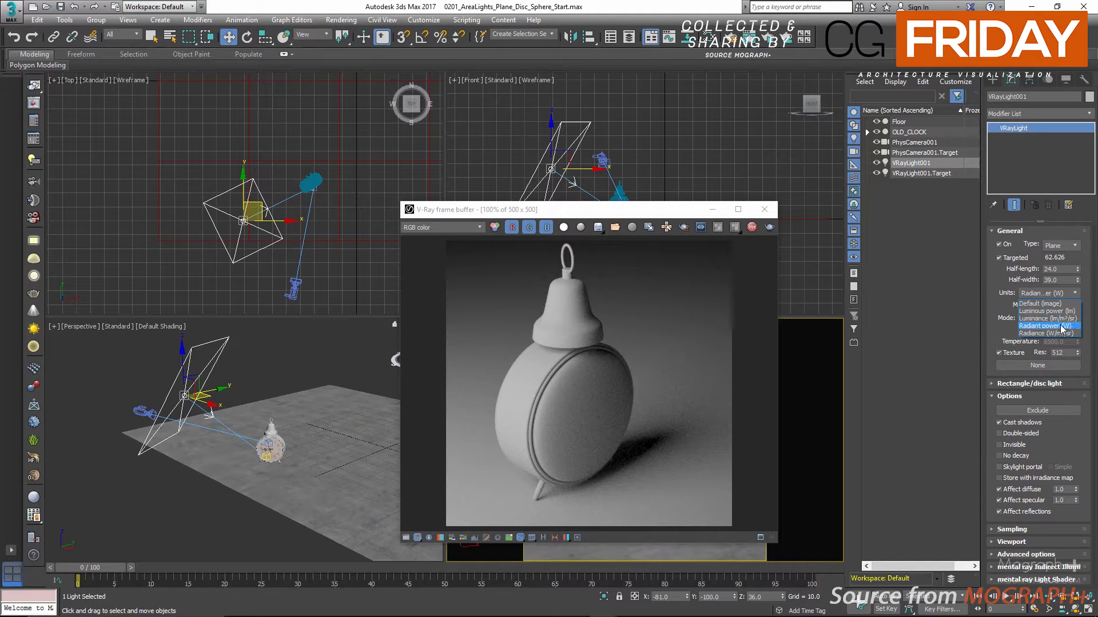
{"action": "left_click", "coordinate": [994, 303]}
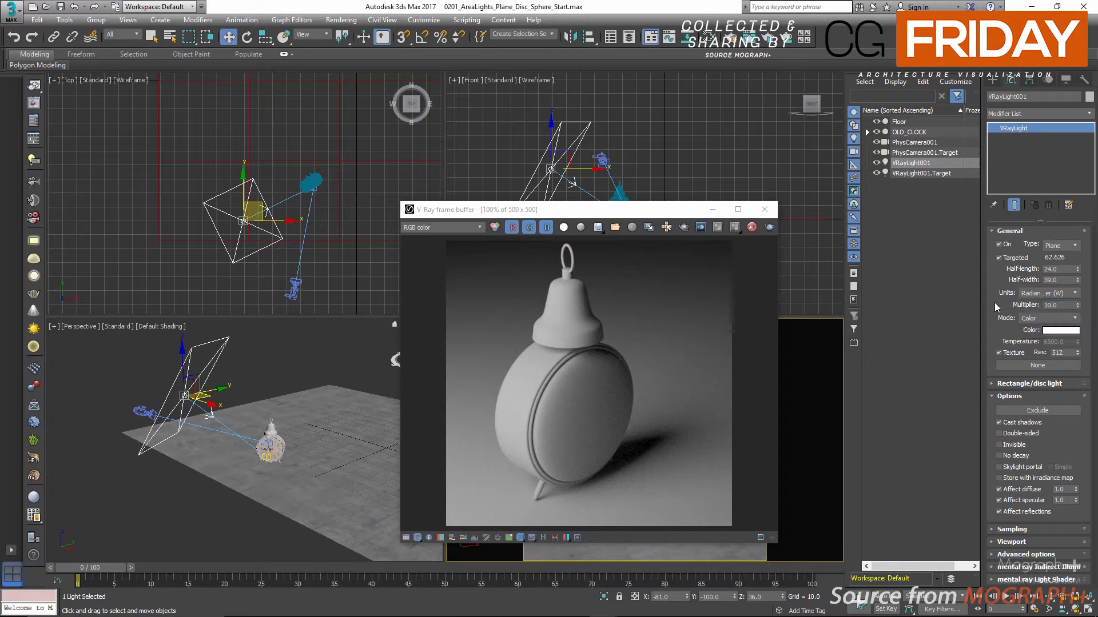
Restore the plane light's half-length to 8 and half-width to 13
{"action": "double_click", "coordinate": [1059, 268]}
{"action": "type", "text": "8"}
{"action": "key", "text": "Tab"}
{"action": "type", "text": "13"}
{"action": "key", "text": "Return"}
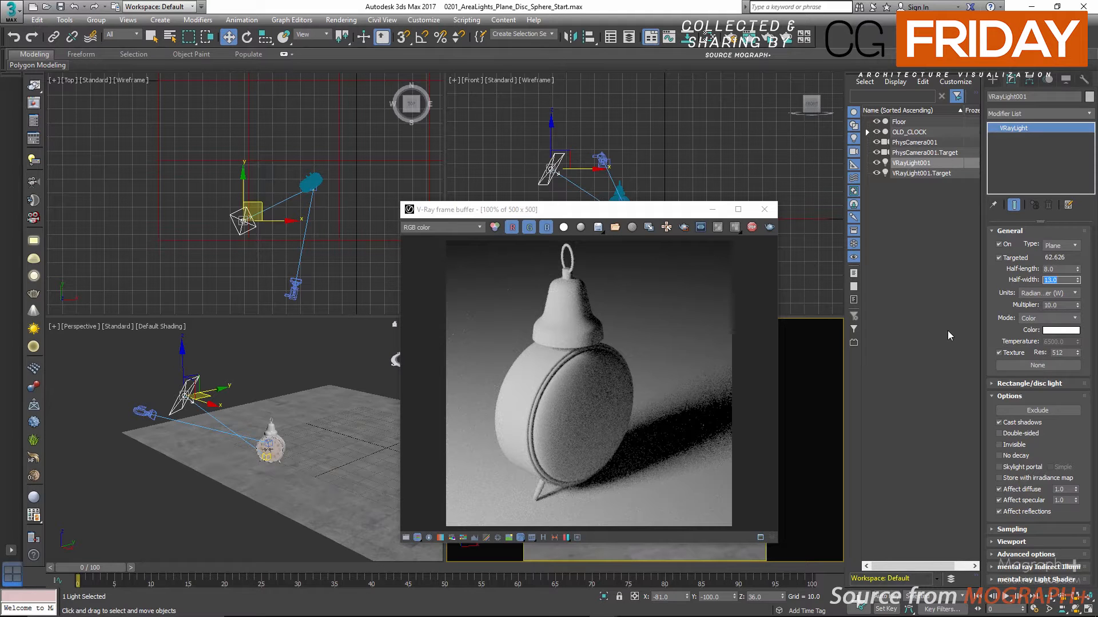
Test pink, blue and green light colours in the live render, and return the plane light's colour to white
{"action": "left_click", "coordinate": [1060, 331]}
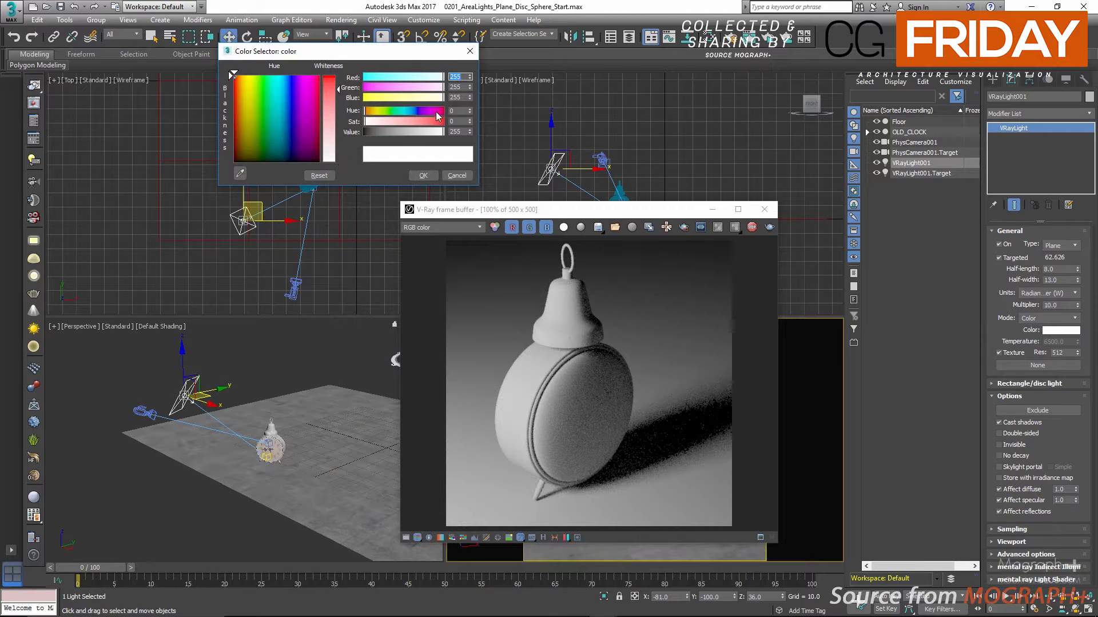
{"action": "left_click_drag", "start_coordinate": [438, 117], "coordinate": [427, 110]}
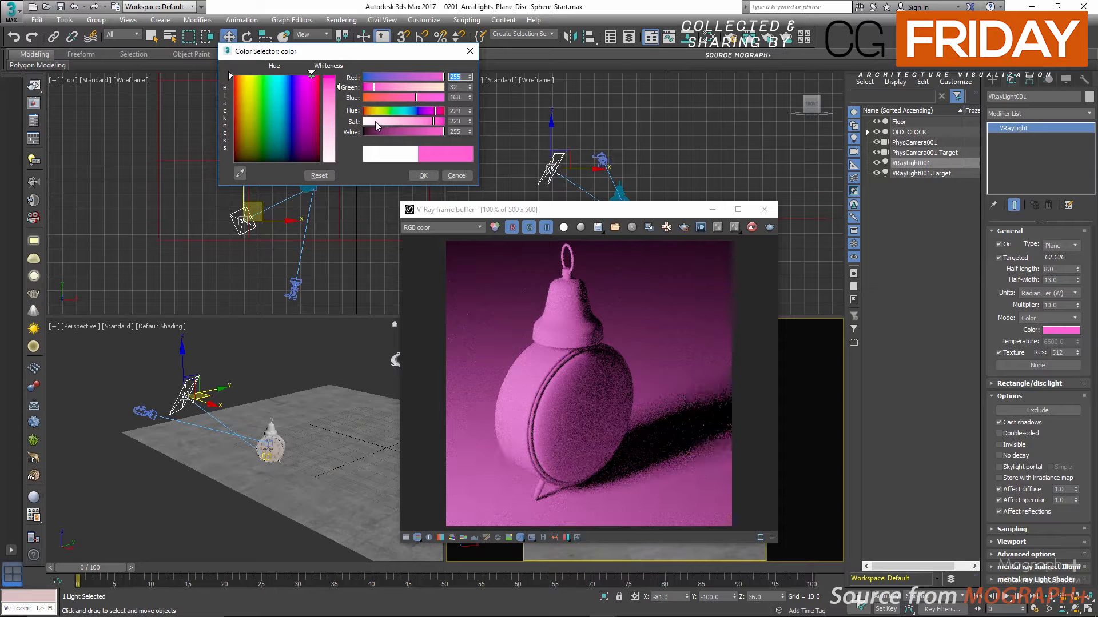
{"action": "left_click", "coordinate": [414, 111]}
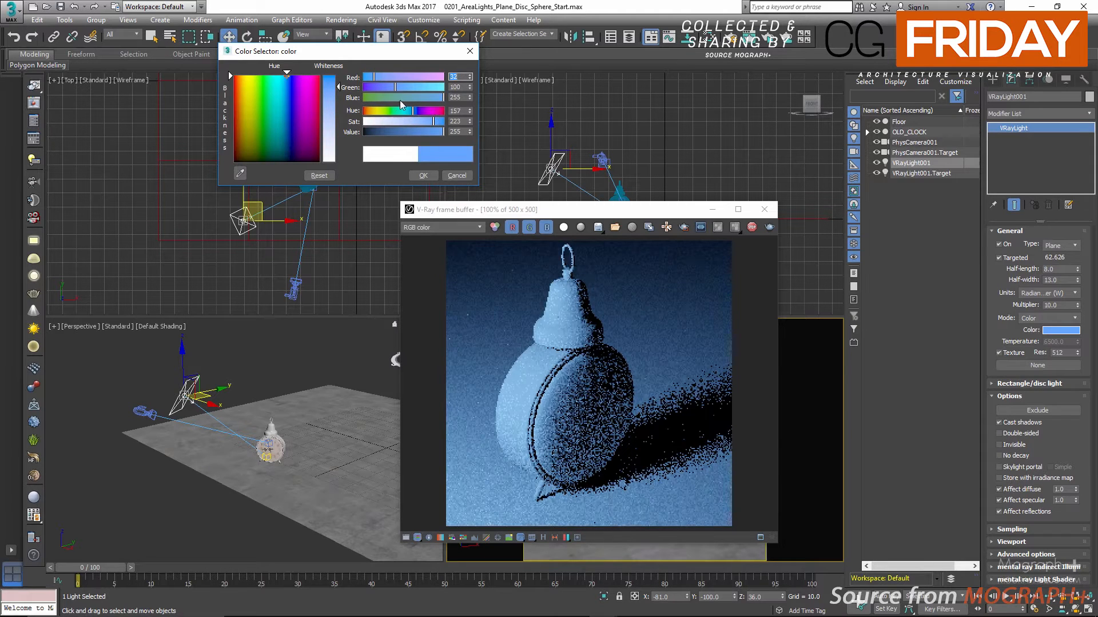
{"action": "left_click", "coordinate": [381, 97]}
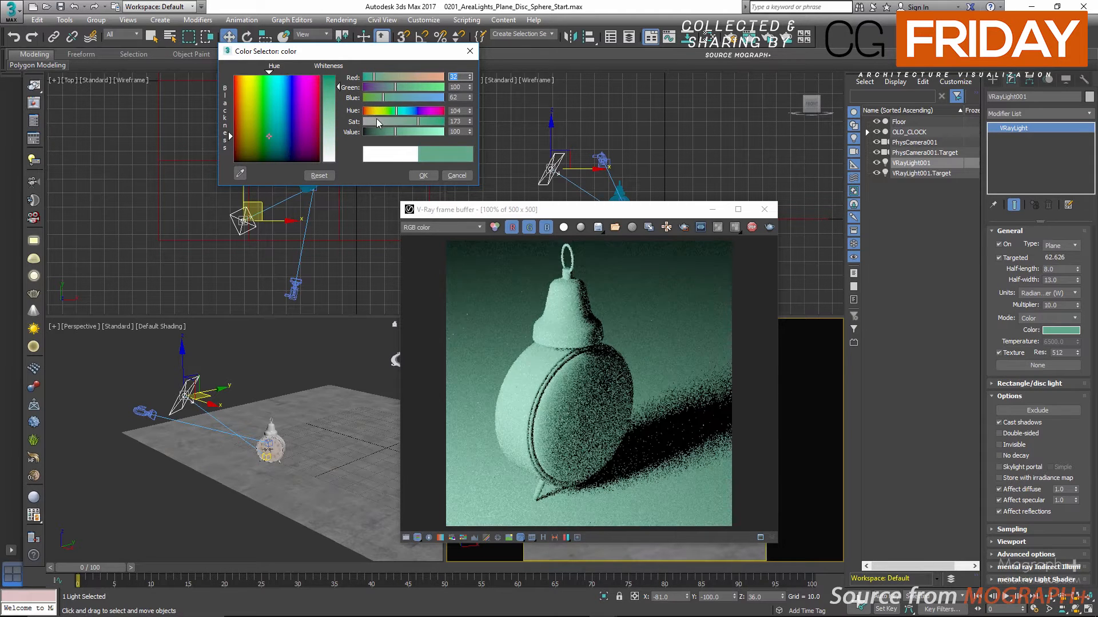
{"action": "left_click_drag", "start_coordinate": [375, 121], "coordinate": [416, 133]}
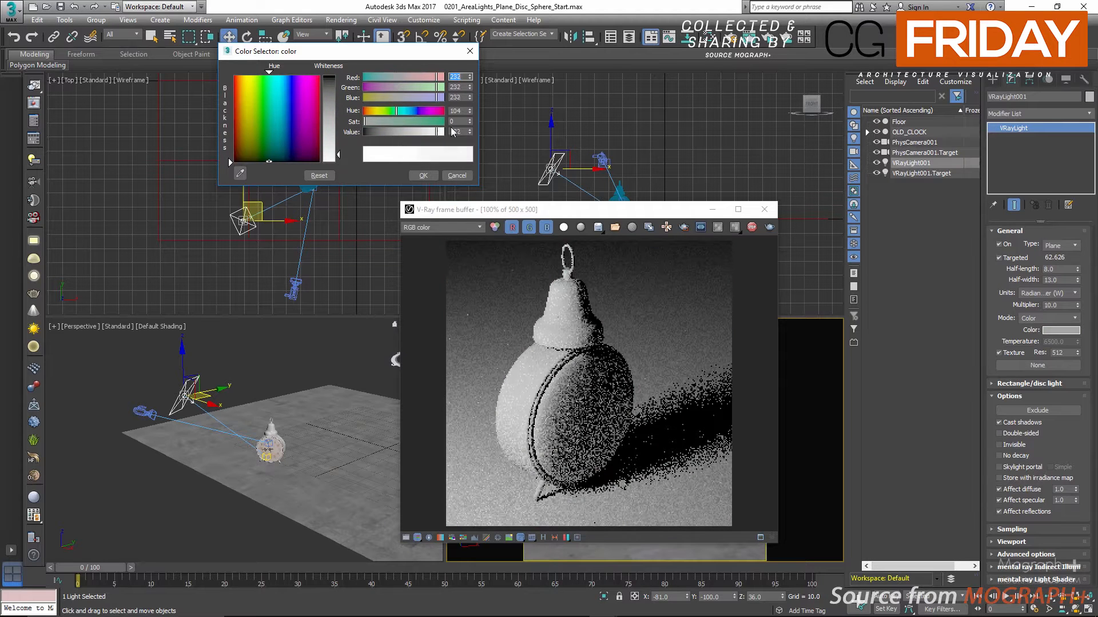
{"action": "left_click", "coordinate": [423, 176]}
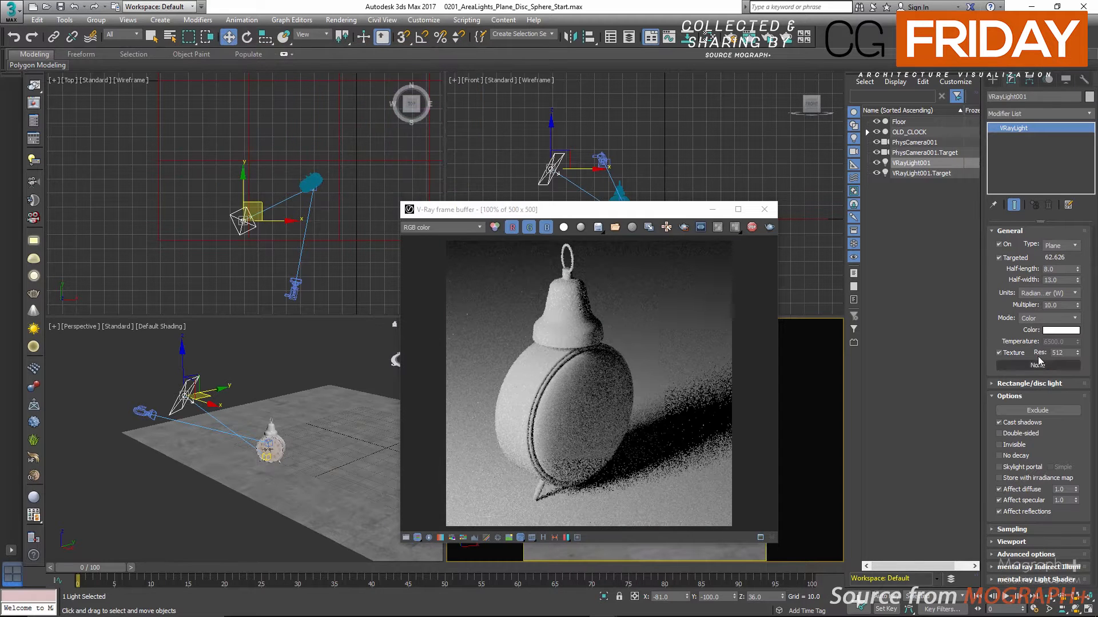
Switch the plane light's colour mode to Temperature and set the temperature to 3500
{"action": "left_click", "coordinate": [1042, 318]}
{"action": "left_click", "coordinate": [1034, 336]}
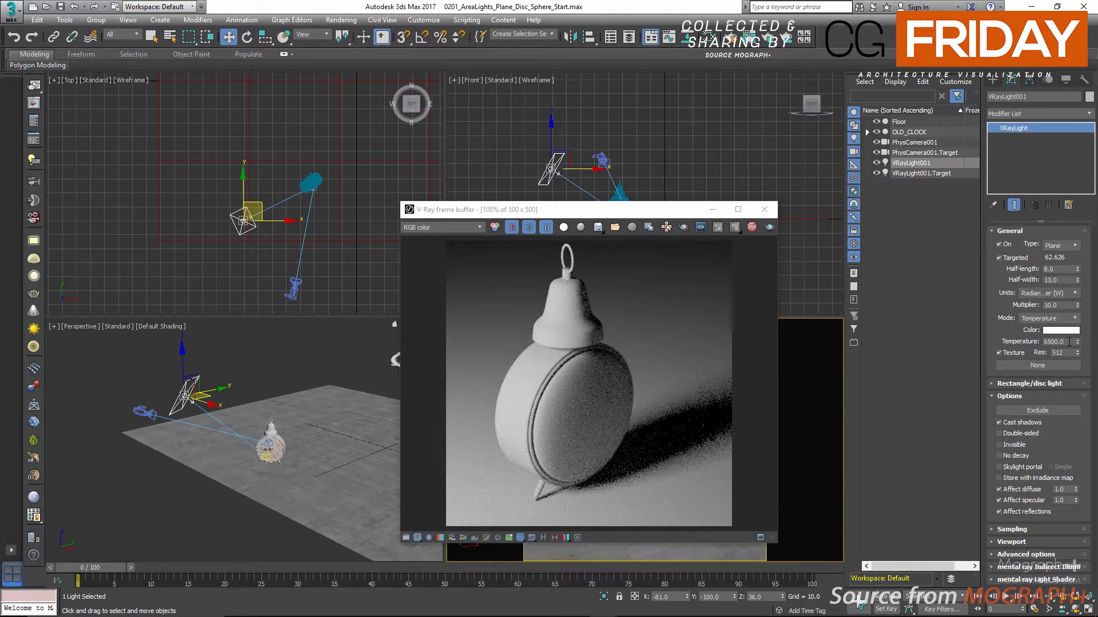
{"action": "left_click_drag", "start_coordinate": [1069, 342], "coordinate": [994, 345]}
{"action": "left_click", "coordinate": [1070, 341]}
{"action": "left_click_drag", "start_coordinate": [1070, 342], "coordinate": [1002, 343]}
{"action": "type", "text": "3500"}
{"action": "key", "text": "Return"}
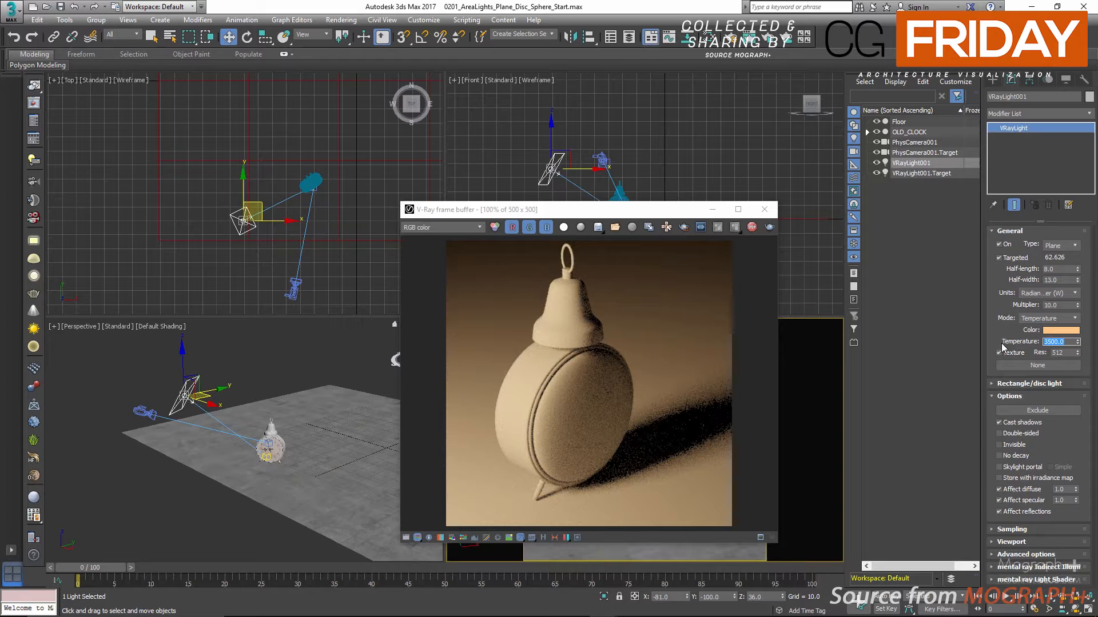
Test another colour temperature on the plane light in the live render, and set it back to 6500
{"action": "type", "text": "10"}
{"action": "key", "text": "Return"}
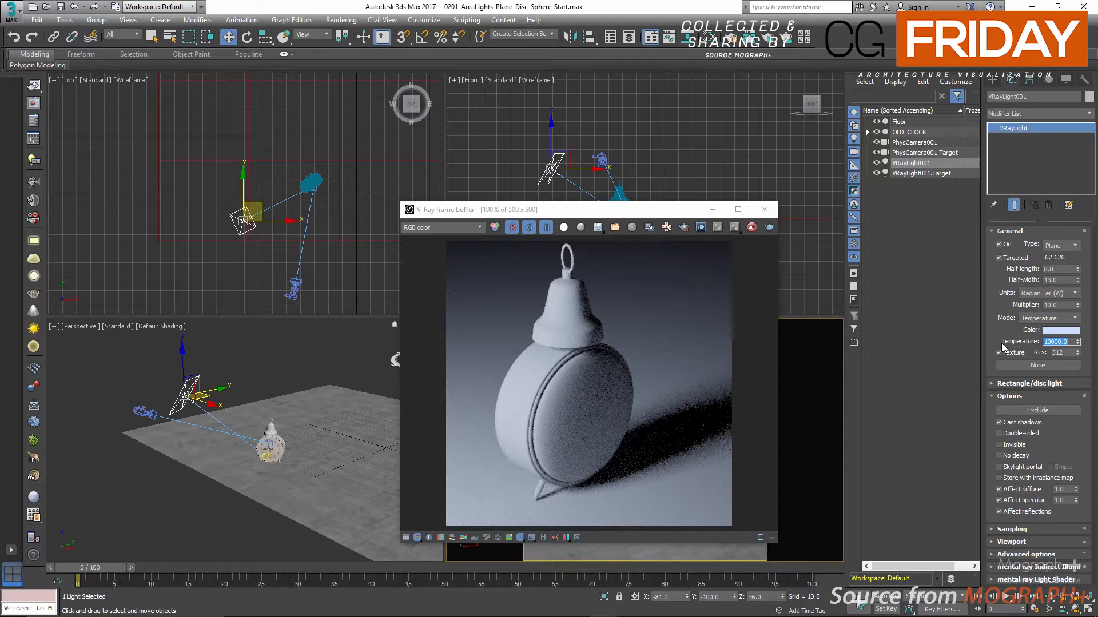
{"action": "type", "text": "6500"}
{"action": "key", "text": "Return"}
{"action": "left_click", "coordinate": [999, 353]}
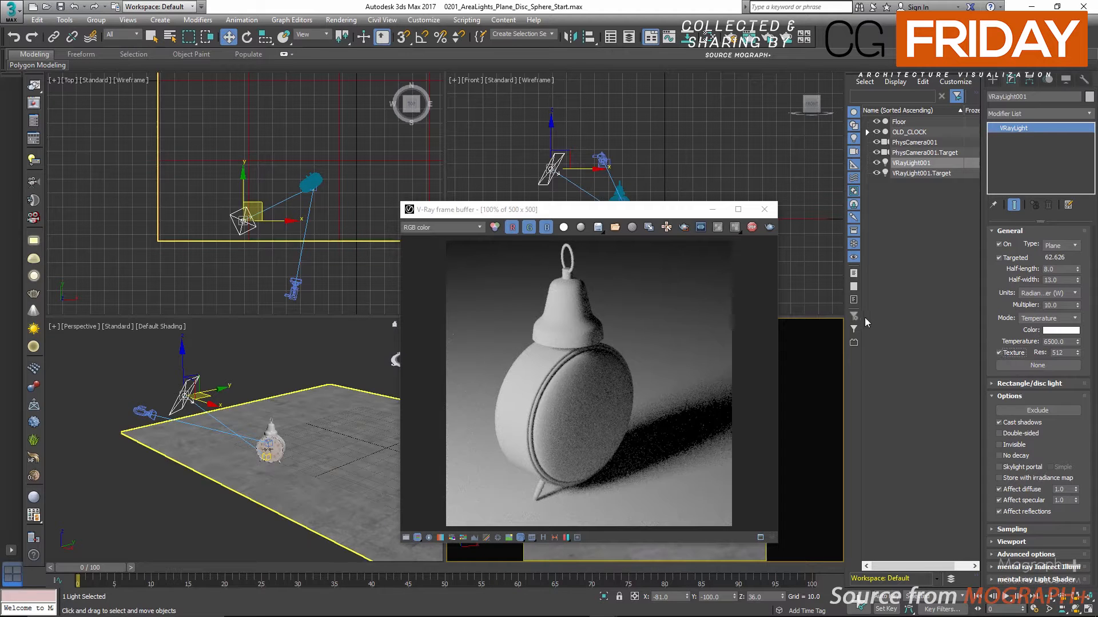
Stop the live render and clone the physical camera as an independent copy
{"action": "left_click", "coordinate": [751, 229]}
{"action": "middle_click_drag", "start_coordinate": [267, 272], "coordinate": [213, 235]}
{"action": "left_click", "coordinate": [248, 260]}
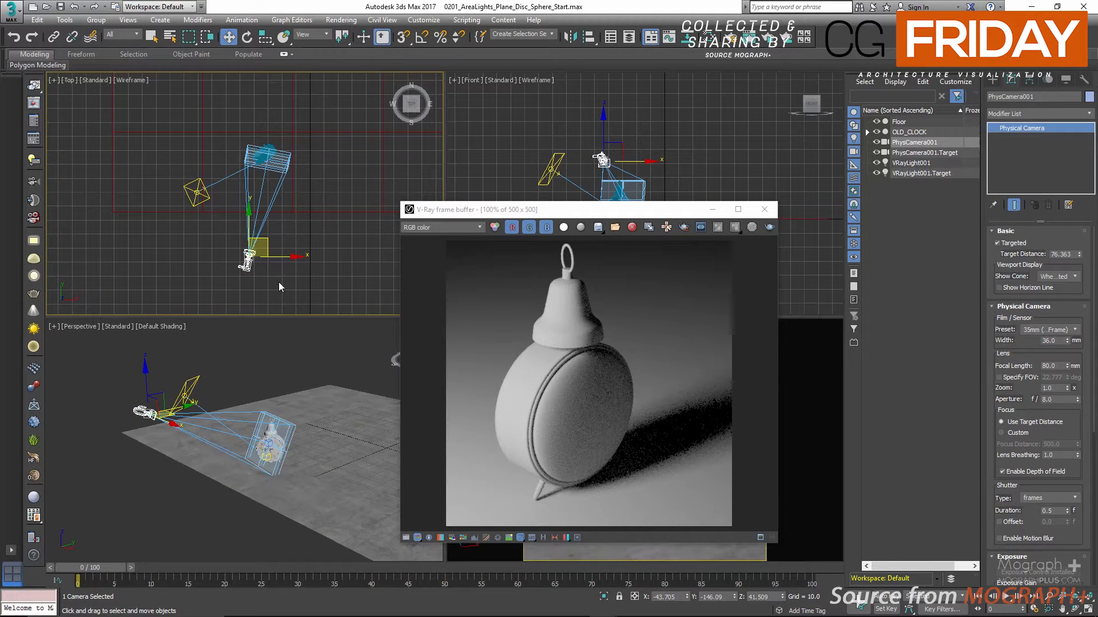
{"action": "key", "text": "ctrl+v"}
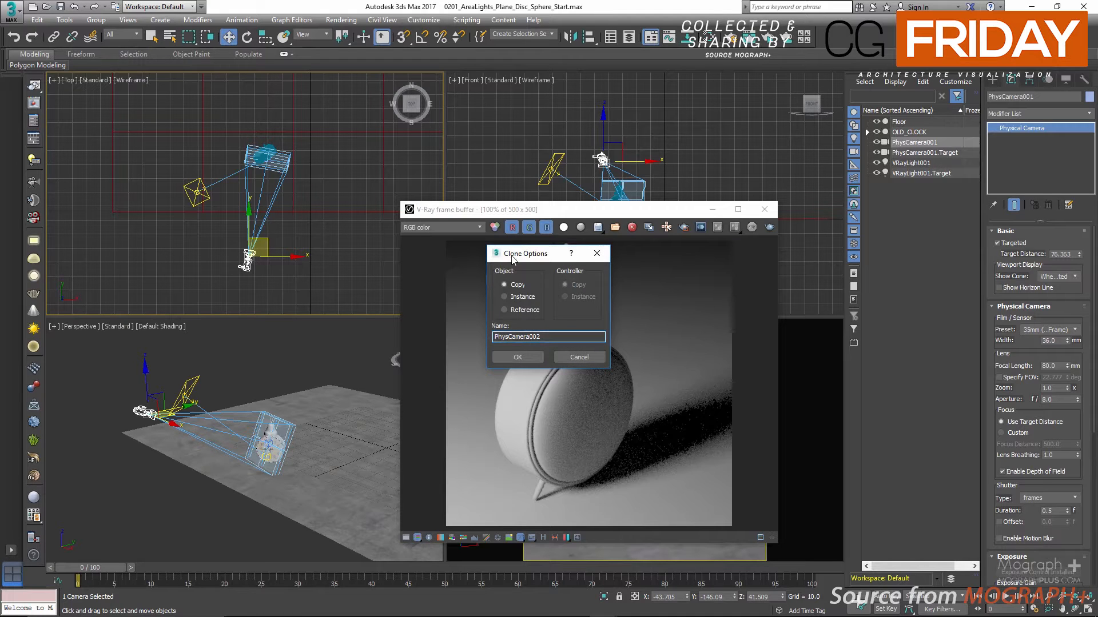
{"action": "left_click_drag", "start_coordinate": [528, 256], "coordinate": [518, 235]}
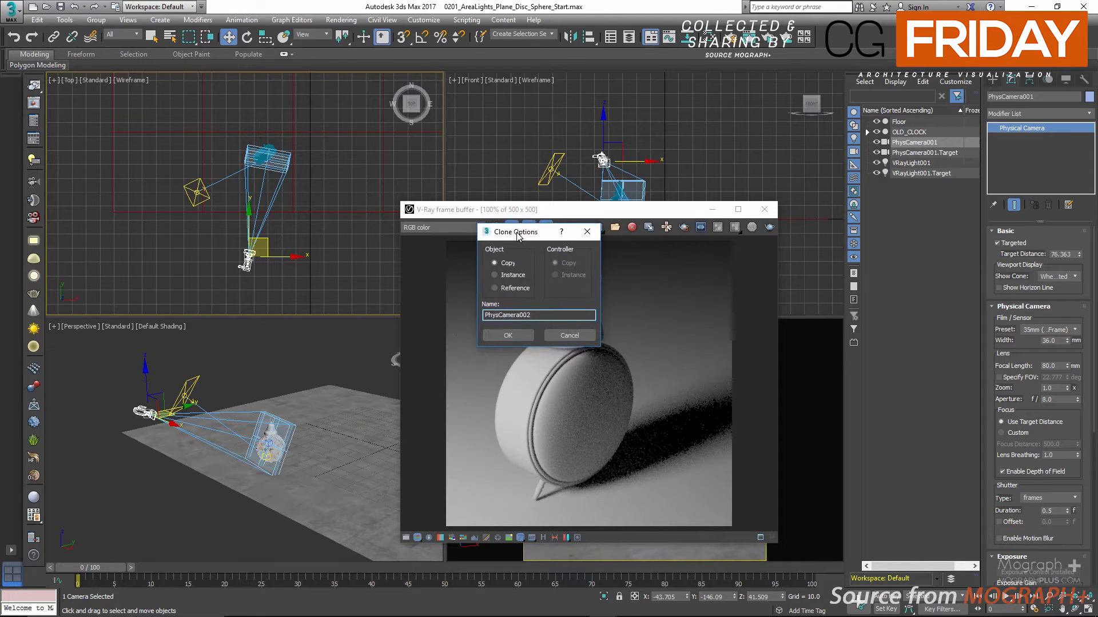
{"action": "left_click", "coordinate": [506, 336]}
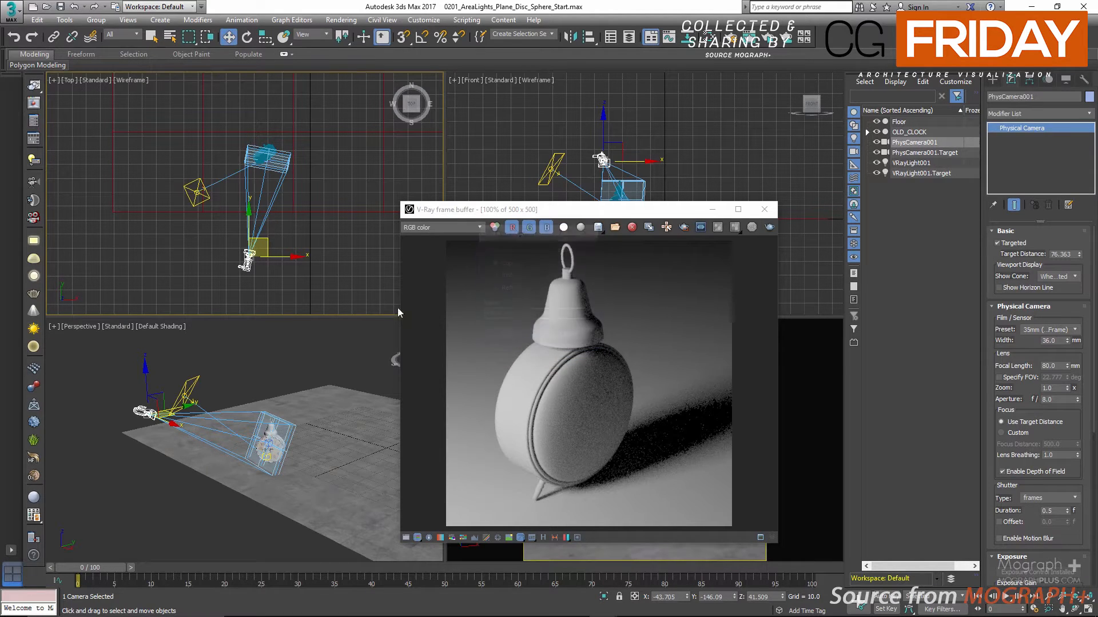
Move the cloned camera to about X 16, Y -94 in the Top view and uncover its camera viewport from the render window
{"action": "right_click", "coordinate": [255, 256]}
{"action": "left_click", "coordinate": [235, 276]}
{"action": "left_click_drag", "start_coordinate": [268, 236], "coordinate": [352, 163]}
{"action": "left_click_drag", "start_coordinate": [588, 209], "coordinate": [356, 209]}
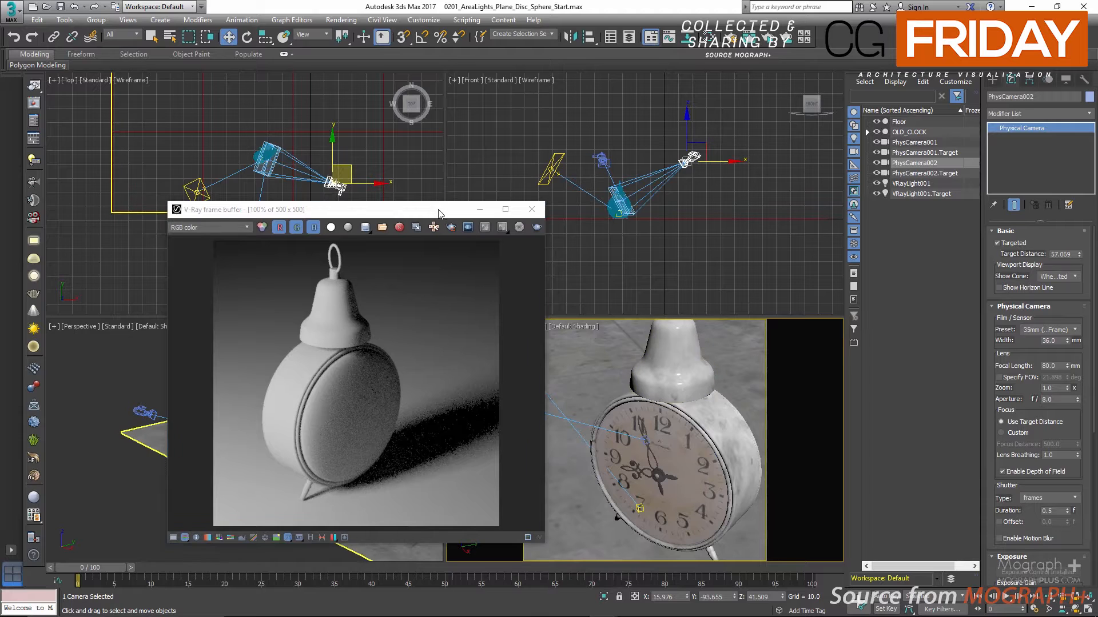
{"action": "left_click_drag", "start_coordinate": [439, 214], "coordinate": [272, 214]}
{"action": "left_click", "coordinate": [604, 411]}
{"action": "right_click", "coordinate": [603, 405]}
{"action": "left_click", "coordinate": [574, 448]}
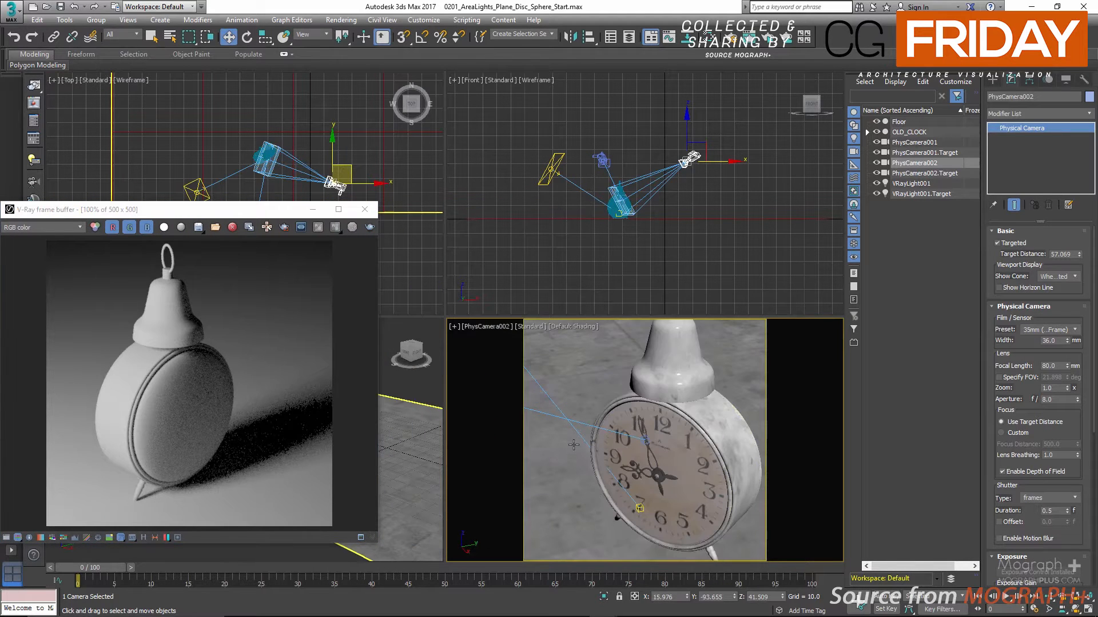
Orbit the cloned camera and pull it back until both the clock and the plane light fit in its frame
{"action": "left_click_drag", "start_coordinate": [606, 415], "coordinate": [623, 440]}
{"action": "middle_click_drag", "start_coordinate": [630, 440], "coordinate": [616, 419], "text": "alt"}
{"action": "left_click_drag", "start_coordinate": [616, 419], "coordinate": [613, 415]}
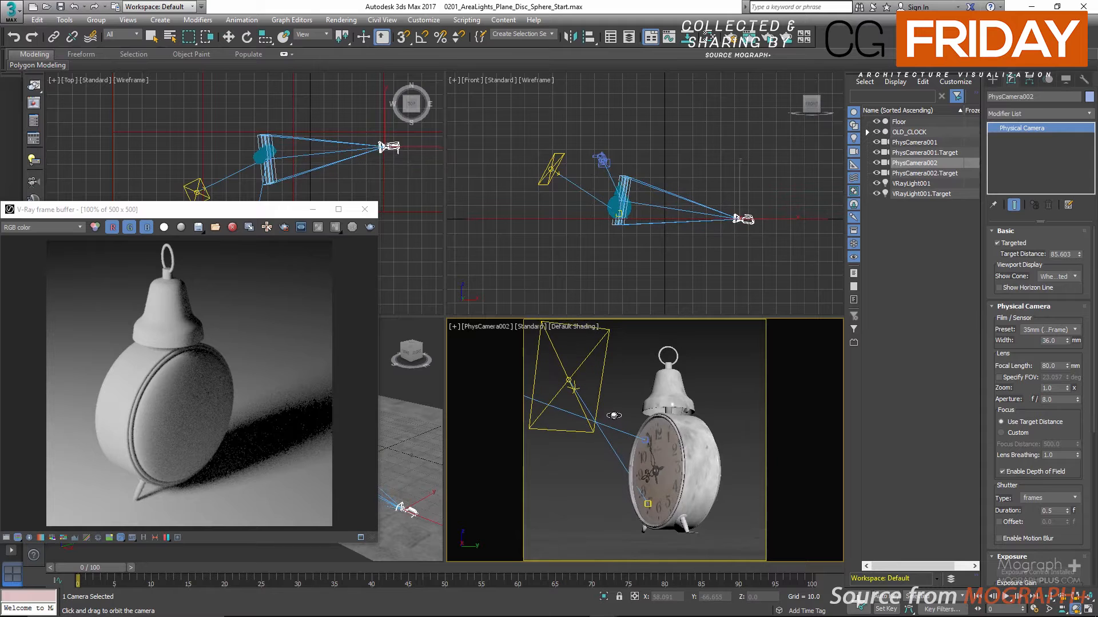
{"action": "middle_click_drag", "start_coordinate": [623, 420], "coordinate": [649, 424], "text": "ctrl+alt"}
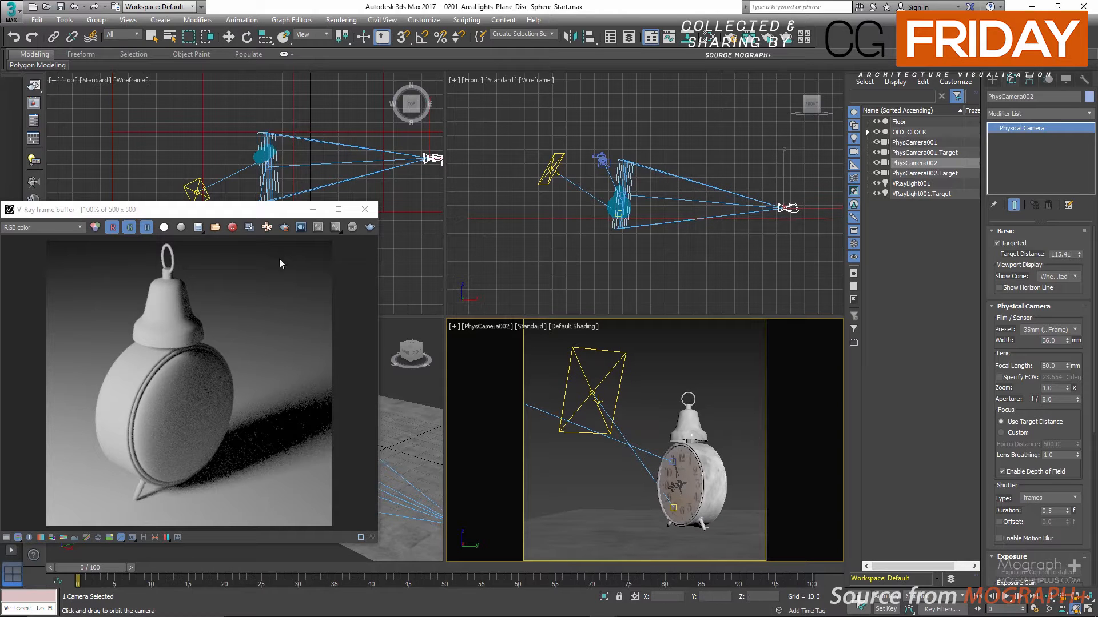
Start a live render from the cloned camera and select the plane light, keeping its camera viewport visible
{"action": "left_click", "coordinate": [763, 40]}
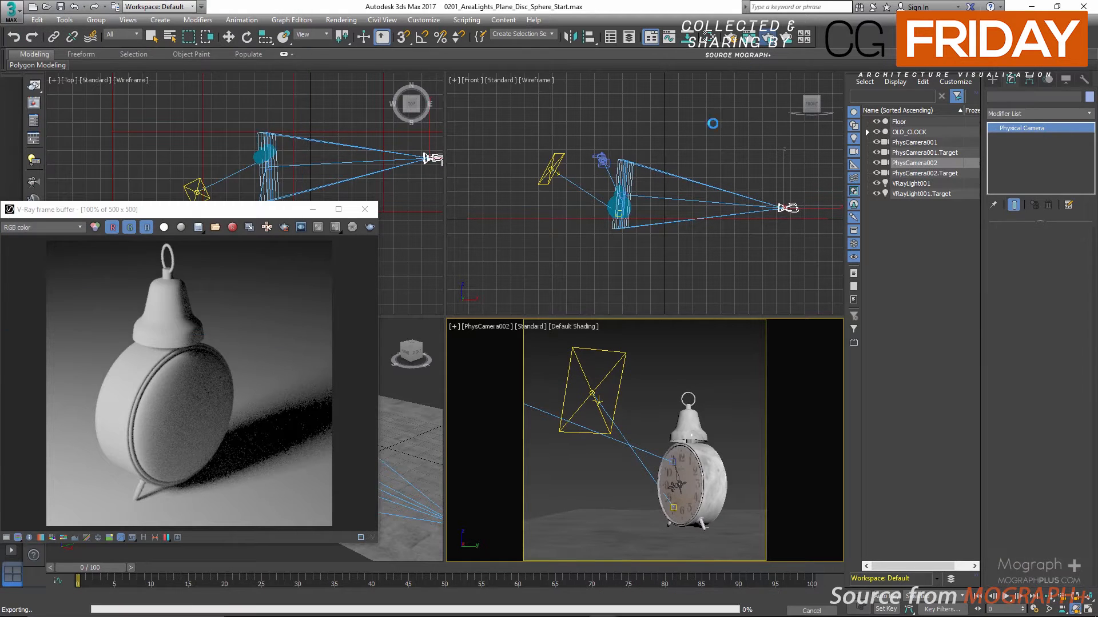
{"action": "left_click_drag", "start_coordinate": [225, 213], "coordinate": [350, 251]}
{"action": "right_click", "coordinate": [113, 160]}
{"action": "key", "text": "w"}
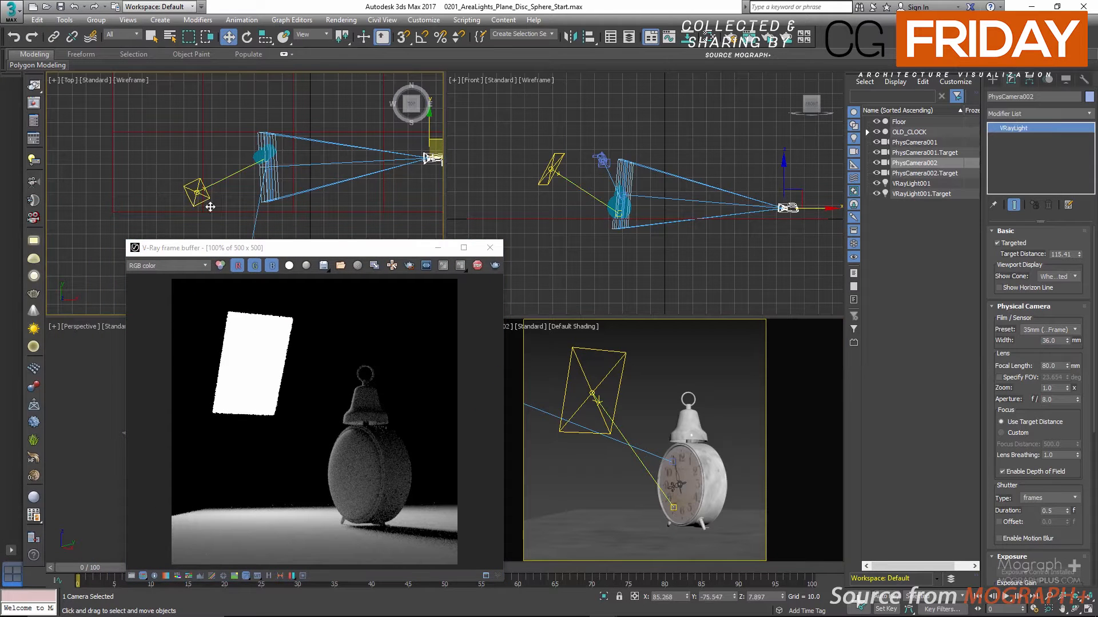
{"action": "left_click", "coordinate": [197, 192]}
{"action": "right_click", "coordinate": [663, 381]}
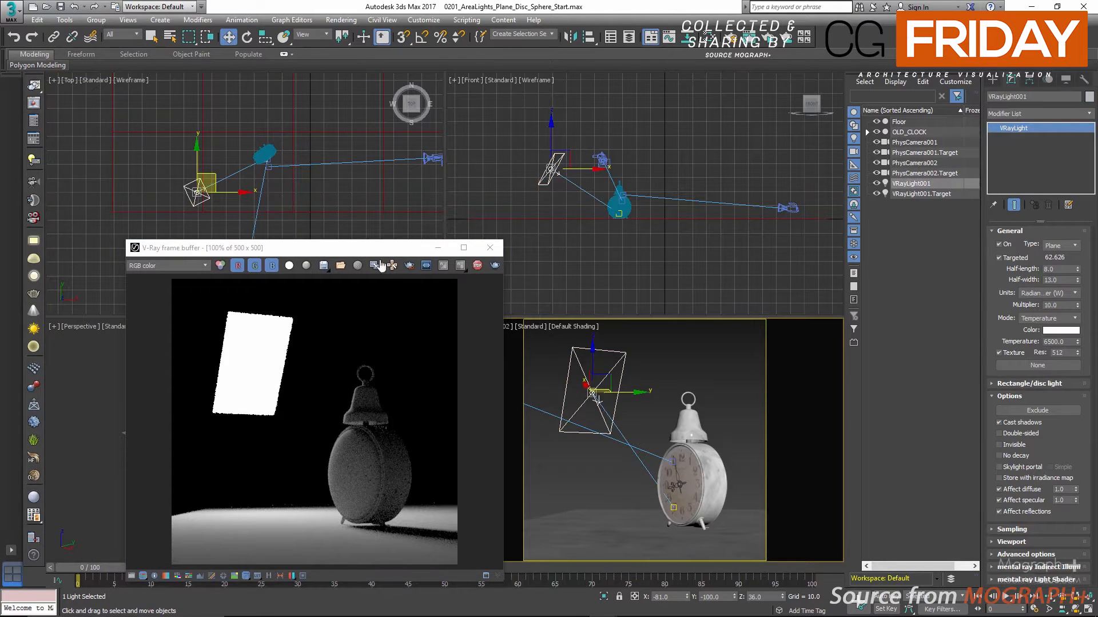
{"action": "left_click_drag", "start_coordinate": [377, 248], "coordinate": [429, 151]}
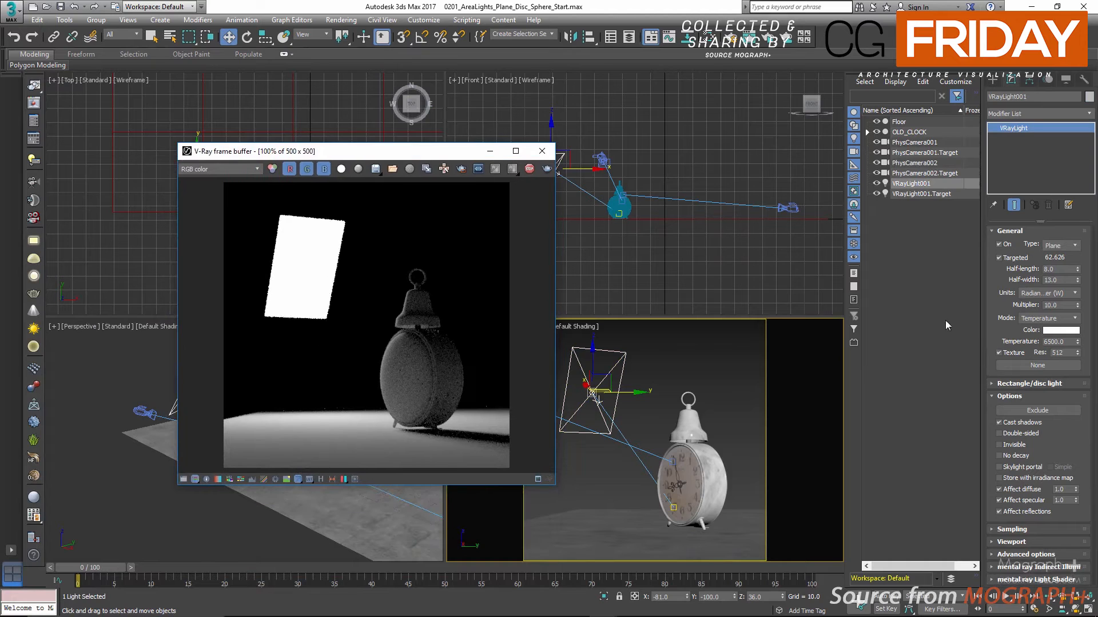
Assign a VRaySoftbox map to the plane light's texture slot
{"action": "left_click", "coordinate": [1026, 365]}
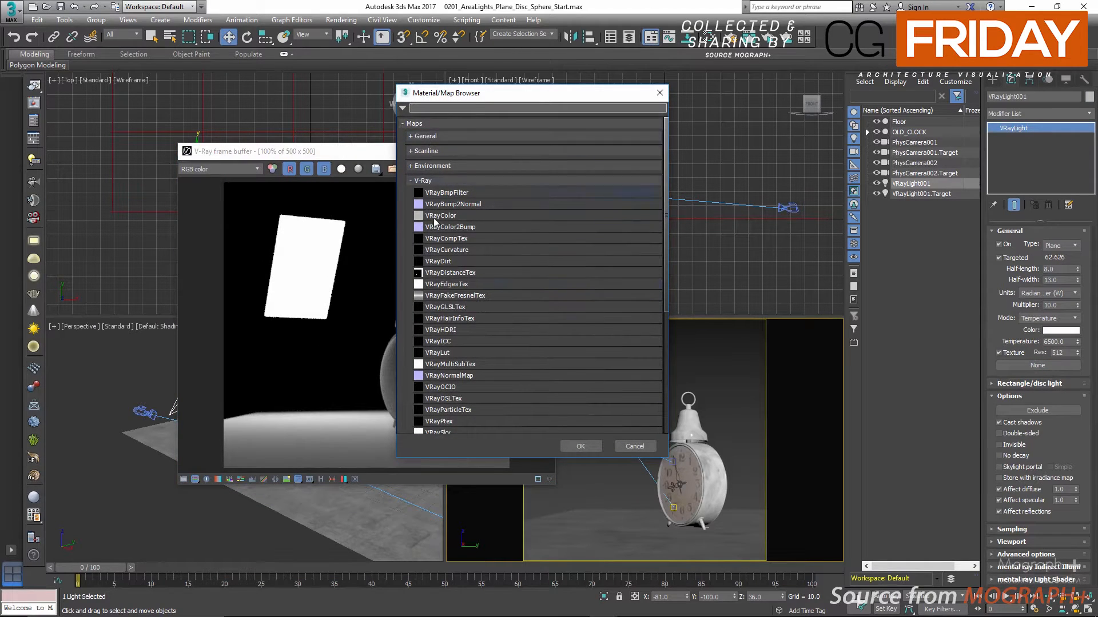
{"action": "scroll", "coordinate": [474, 285], "scroll_direction": "down", "scroll_amount": 2}
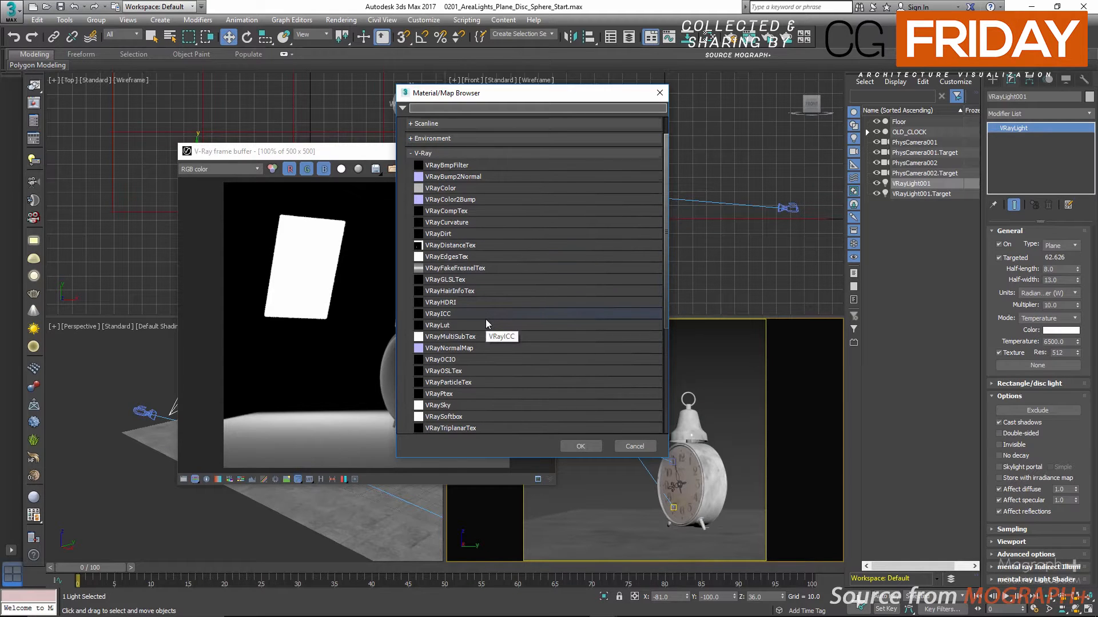
{"action": "scroll", "coordinate": [485, 319], "scroll_direction": "down", "scroll_amount": 1}
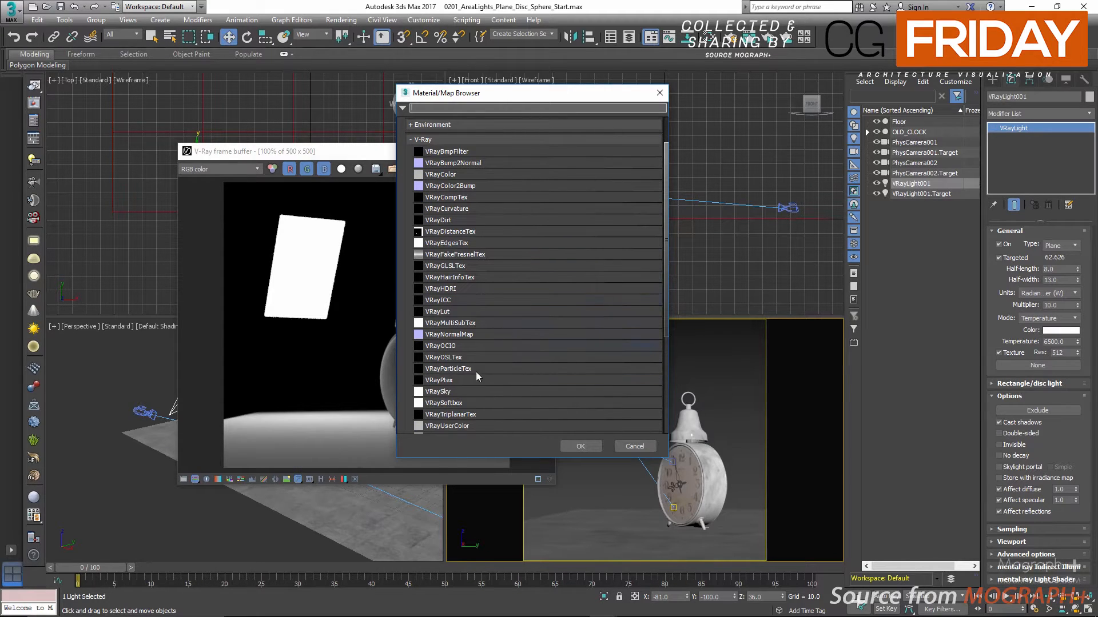
{"action": "left_click", "coordinate": [484, 401]}
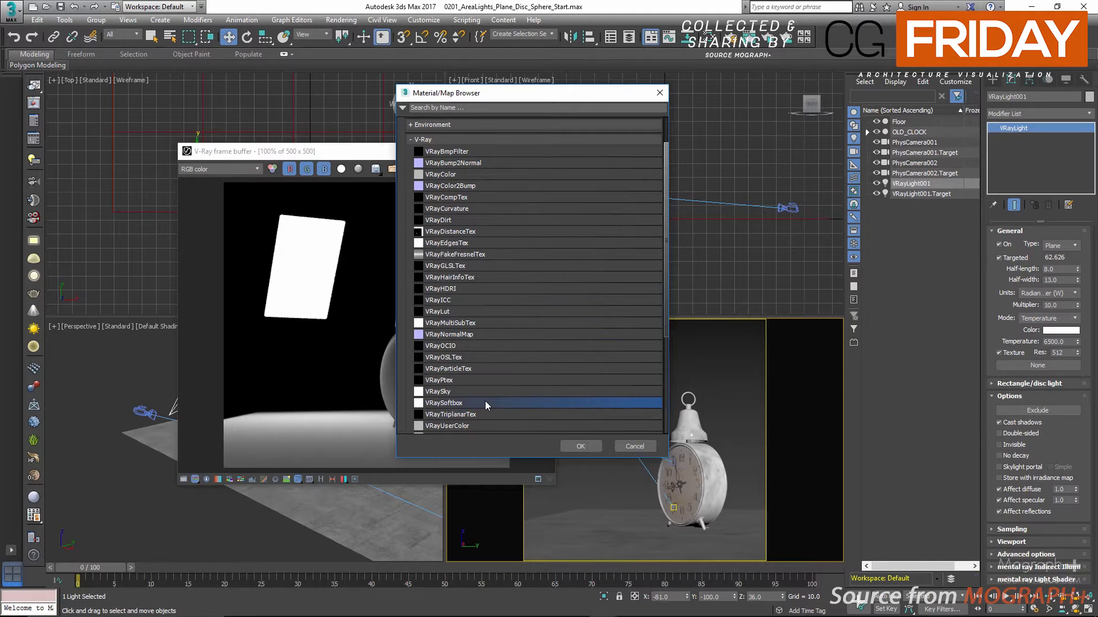
{"action": "double_click", "coordinate": [485, 402]}
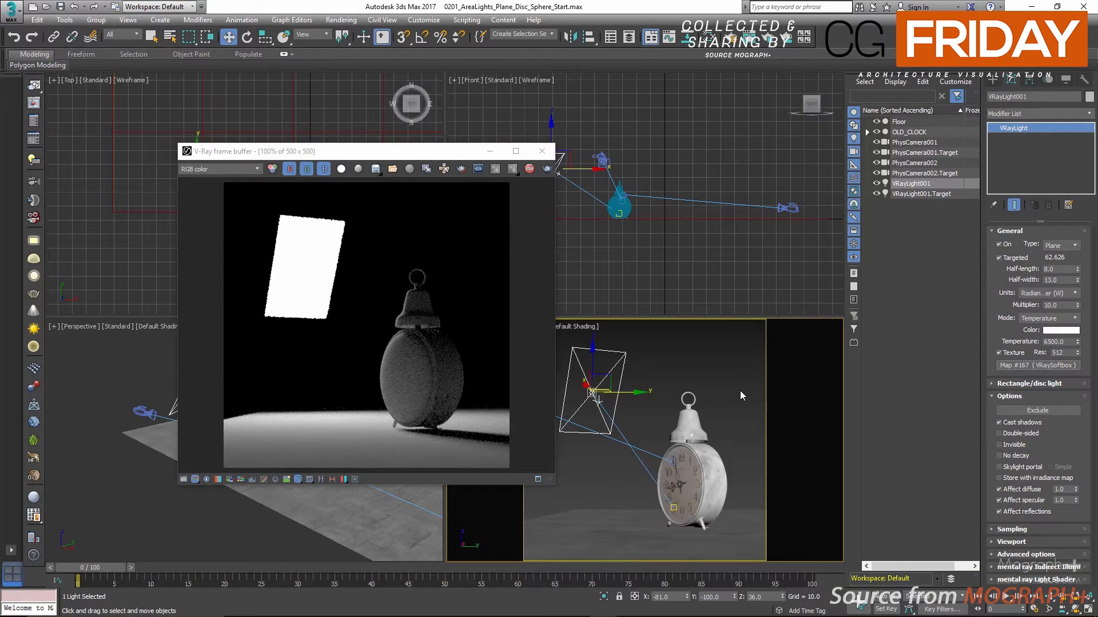
Replace the old softbox node in the material editor with the plane light's VRaySoftbox map and display its parameters
{"action": "key", "text": "m"}
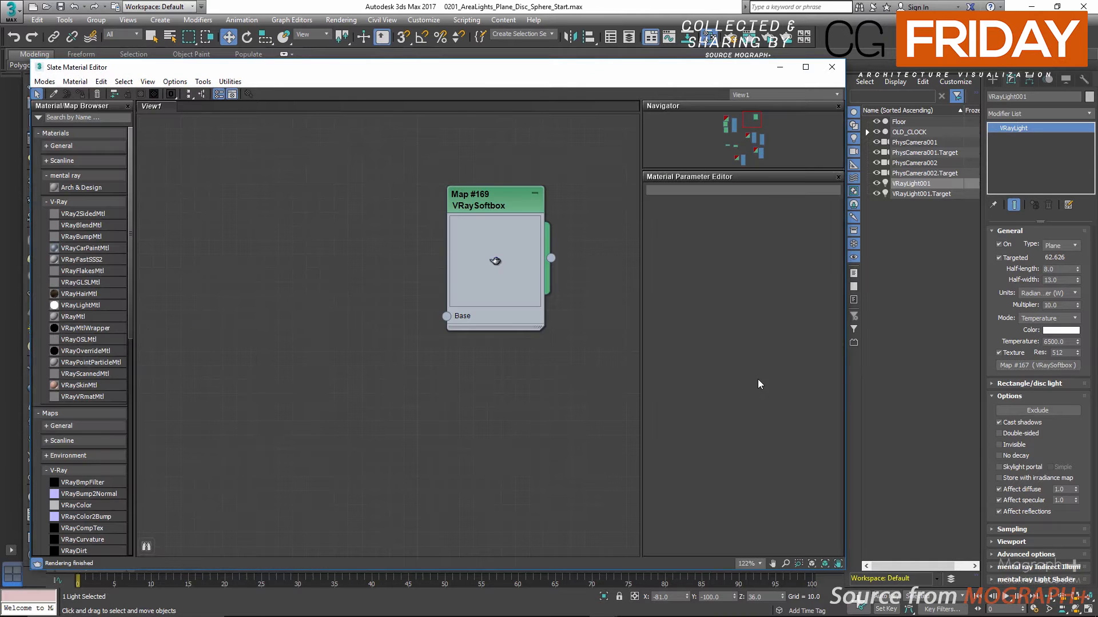
{"action": "left_click", "coordinate": [525, 232]}
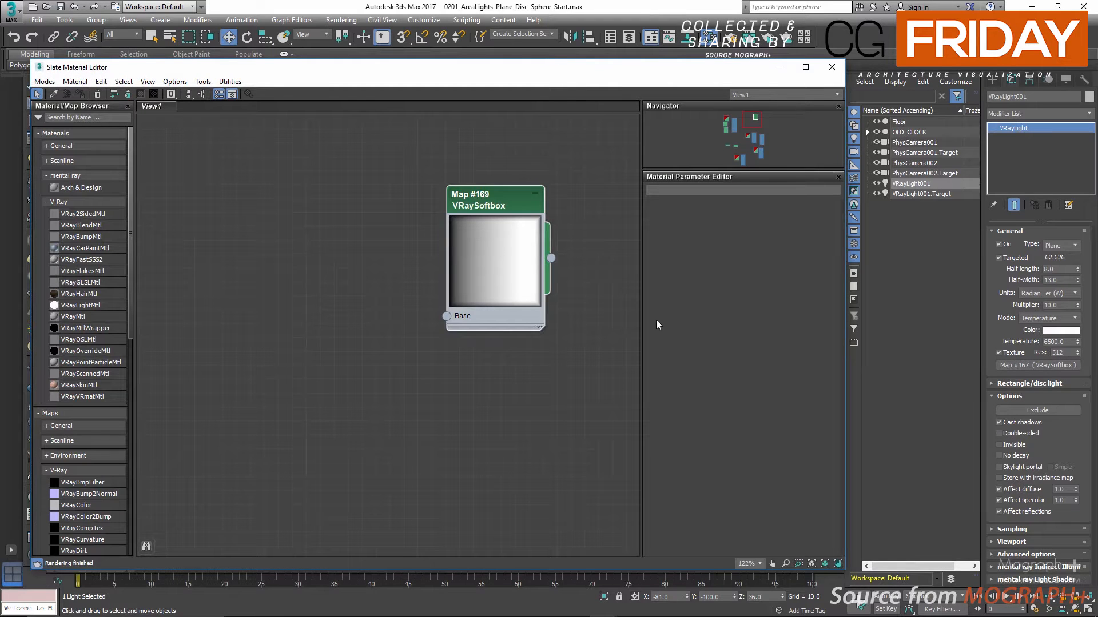
{"action": "key", "text": "Delete"}
{"action": "left_click_drag", "start_coordinate": [1012, 365], "coordinate": [452, 306]}
{"action": "left_click", "coordinate": [424, 354]}
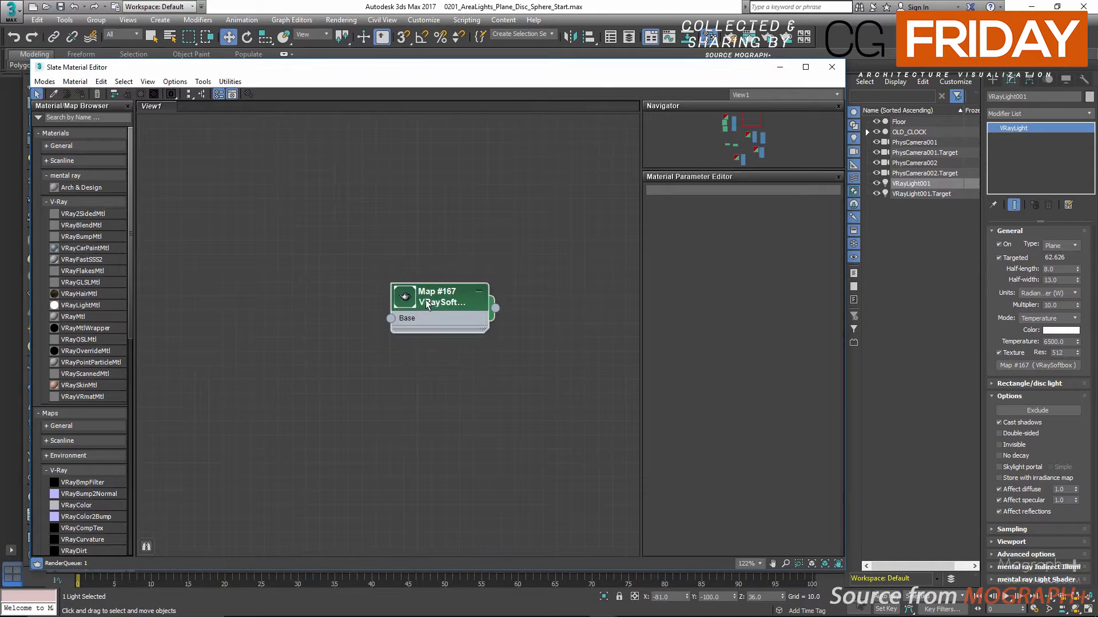
{"action": "double_click", "coordinate": [435, 309]}
{"action": "double_click", "coordinate": [405, 296]}
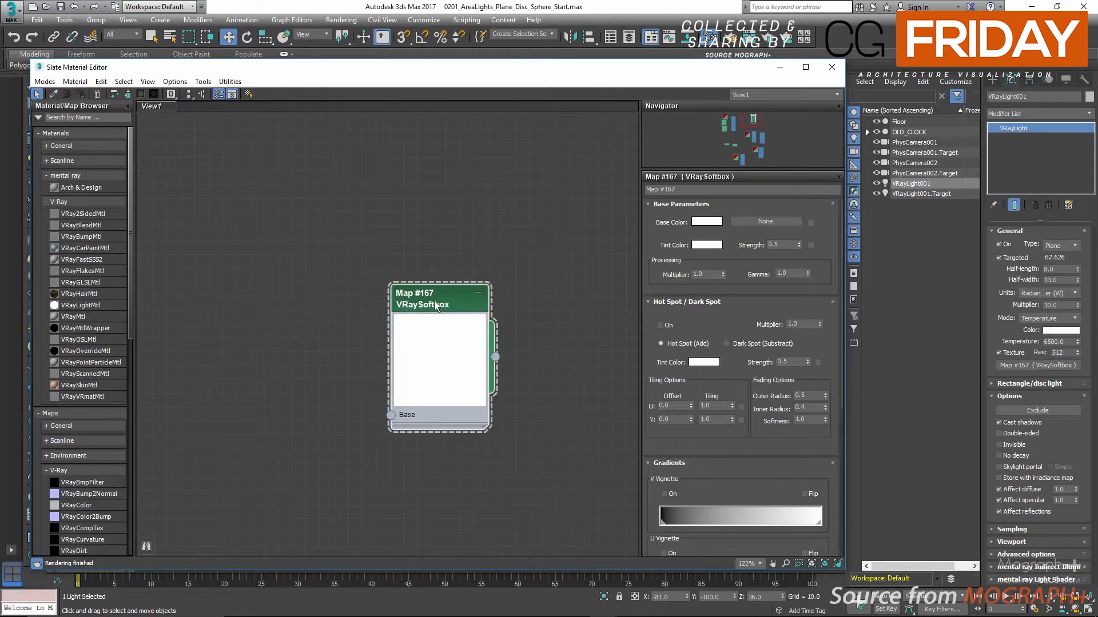
Enable the frame and U vignette gradients of the VRaySoftbox map
{"action": "scroll", "coordinate": [719, 378], "scroll_direction": "down", "scroll_amount": 12}
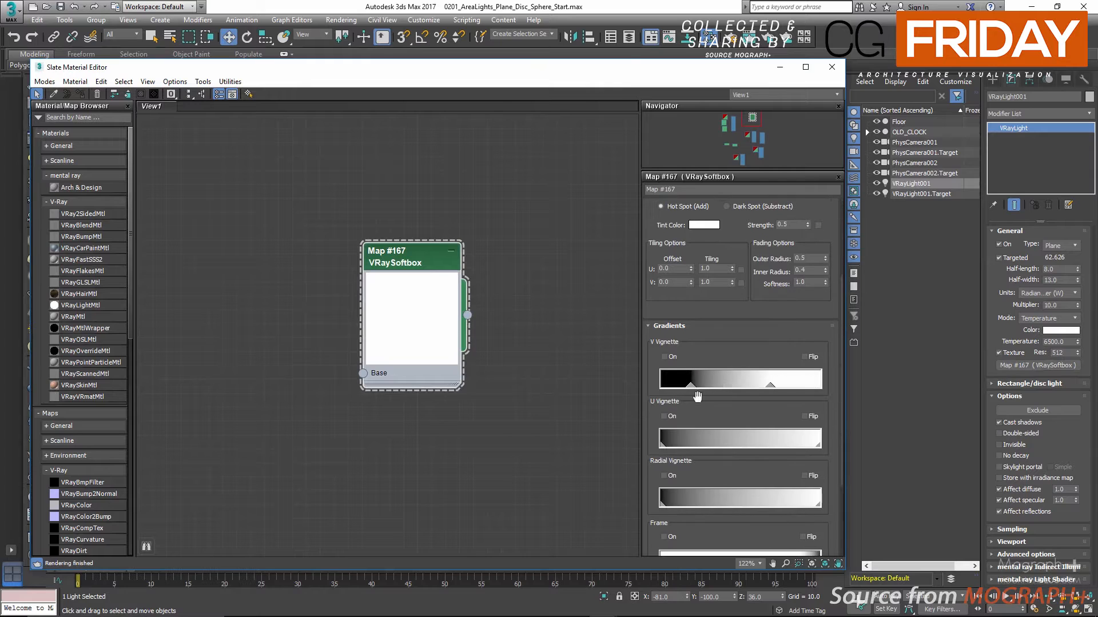
{"action": "scroll", "coordinate": [695, 348], "scroll_direction": "down", "scroll_amount": 3}
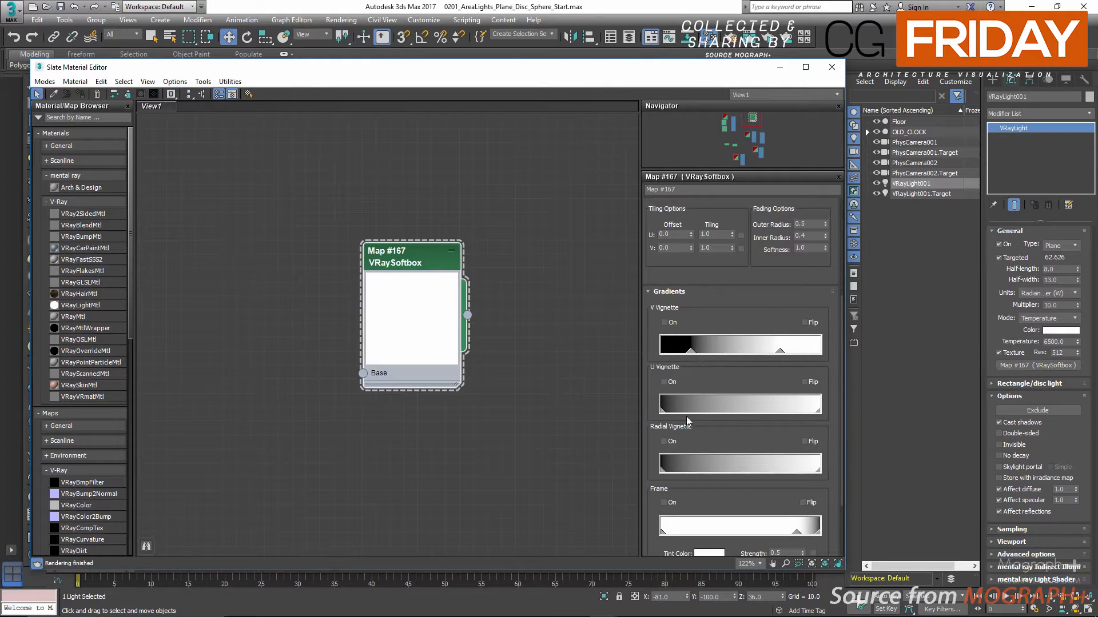
{"action": "left_click", "coordinate": [664, 502]}
{"action": "left_click", "coordinate": [664, 382]}
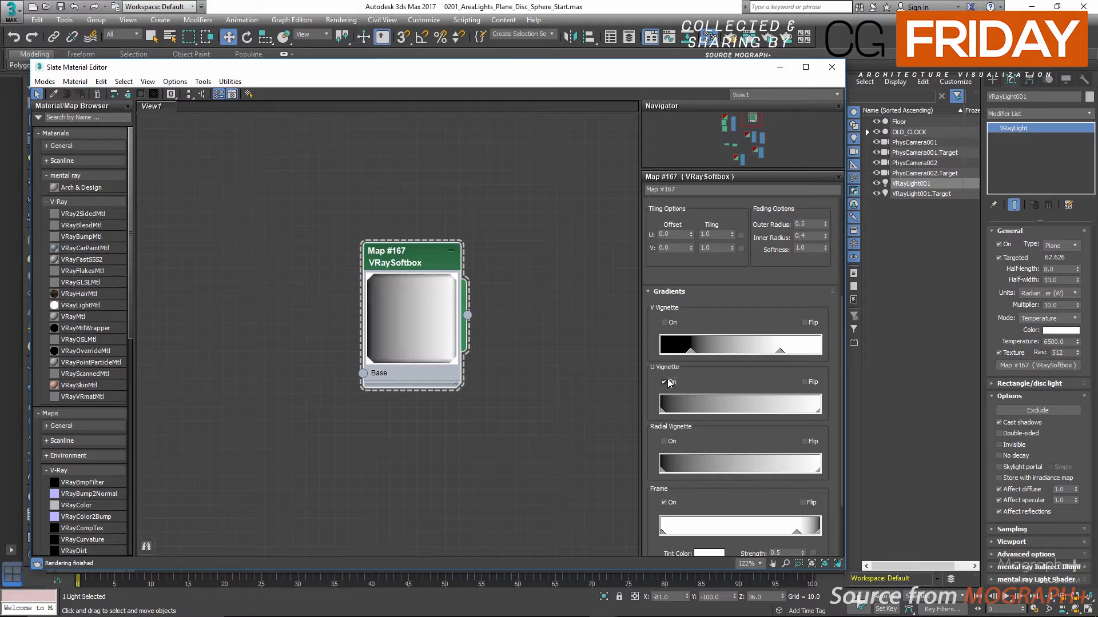
Rearrange the material editor and render window to compare the softbox map with the rendered light
{"action": "left_click_drag", "start_coordinate": [675, 70], "coordinate": [397, 391]}
{"action": "left_click_drag", "start_coordinate": [384, 152], "coordinate": [654, 93]}
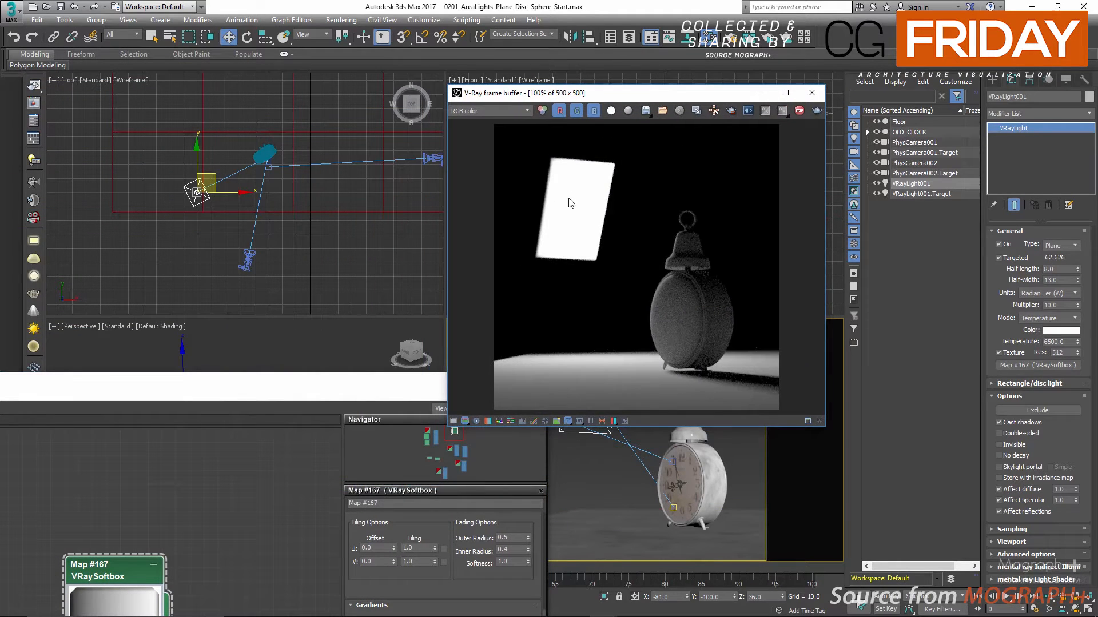
{"action": "left_click_drag", "start_coordinate": [407, 387], "coordinate": [422, 37]}
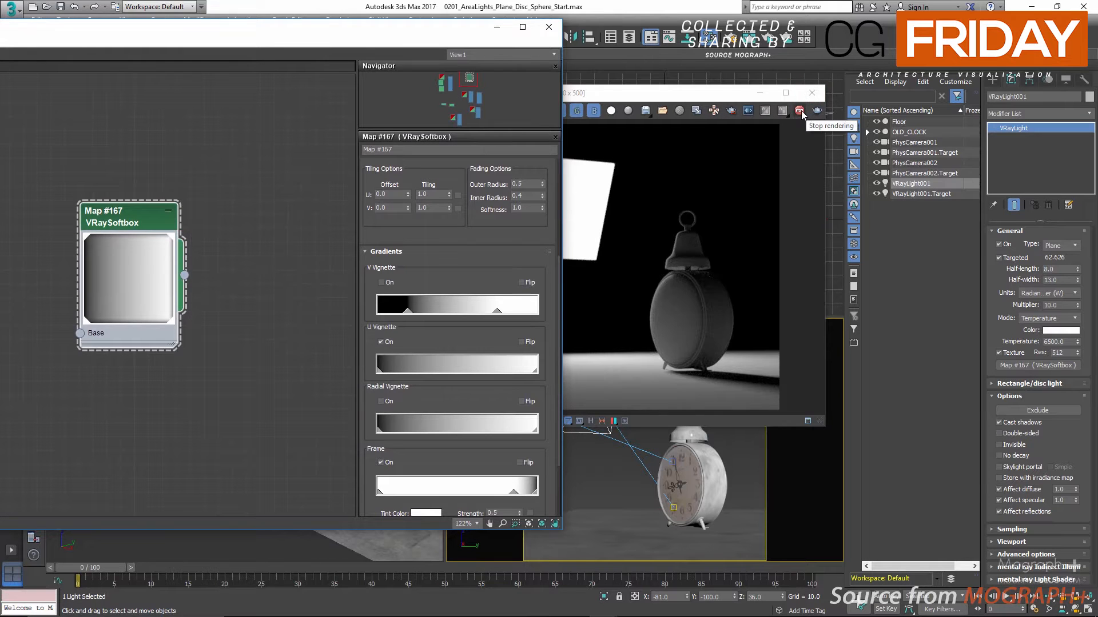
Stop the live render and close both the material editor and the render window
{"action": "left_click", "coordinate": [800, 111]}
{"action": "left_click", "coordinate": [546, 32]}
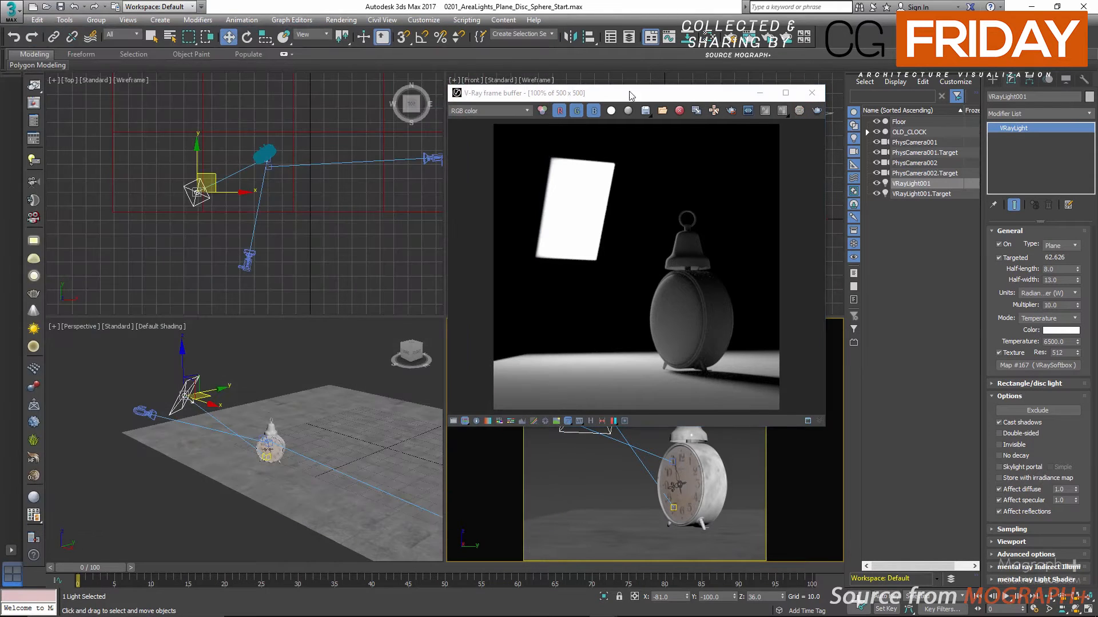
{"action": "left_click", "coordinate": [811, 93]}
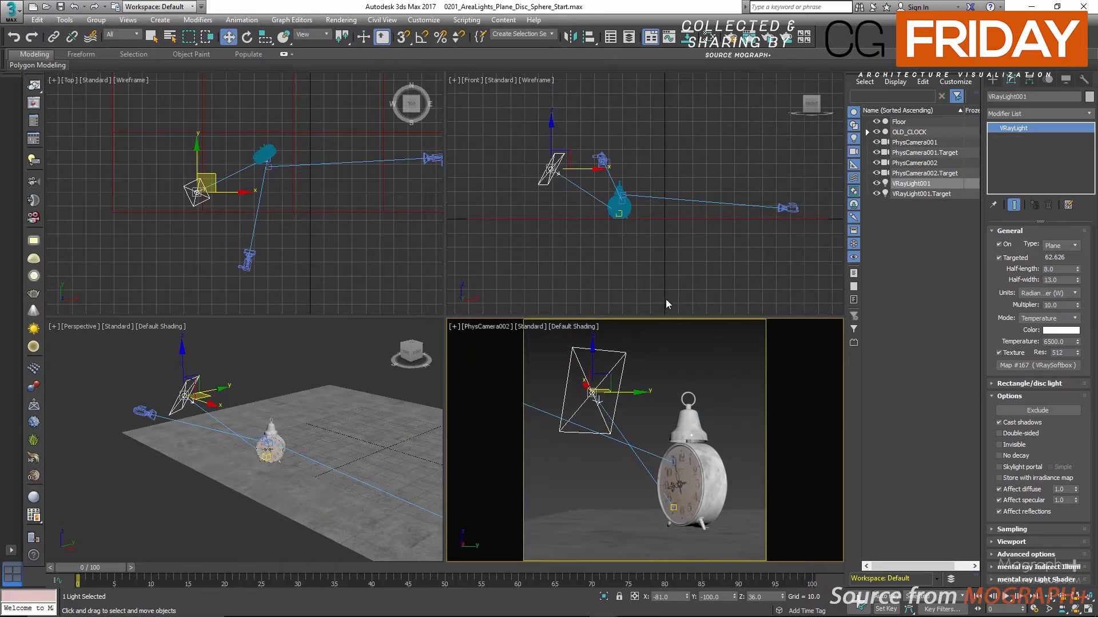
Turn off the plane light's texture and review its advanced options
{"action": "left_click", "coordinate": [1000, 352]}
{"action": "left_click", "coordinate": [1010, 397]}
{"action": "left_click", "coordinate": [1025, 435]}
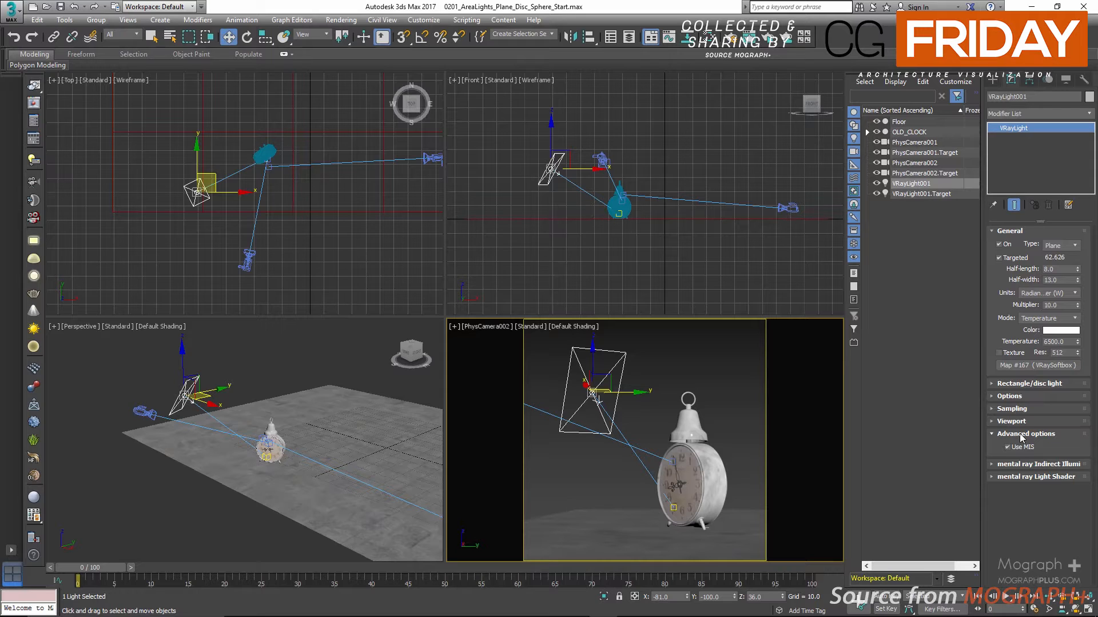
{"action": "left_click", "coordinate": [1021, 435]}
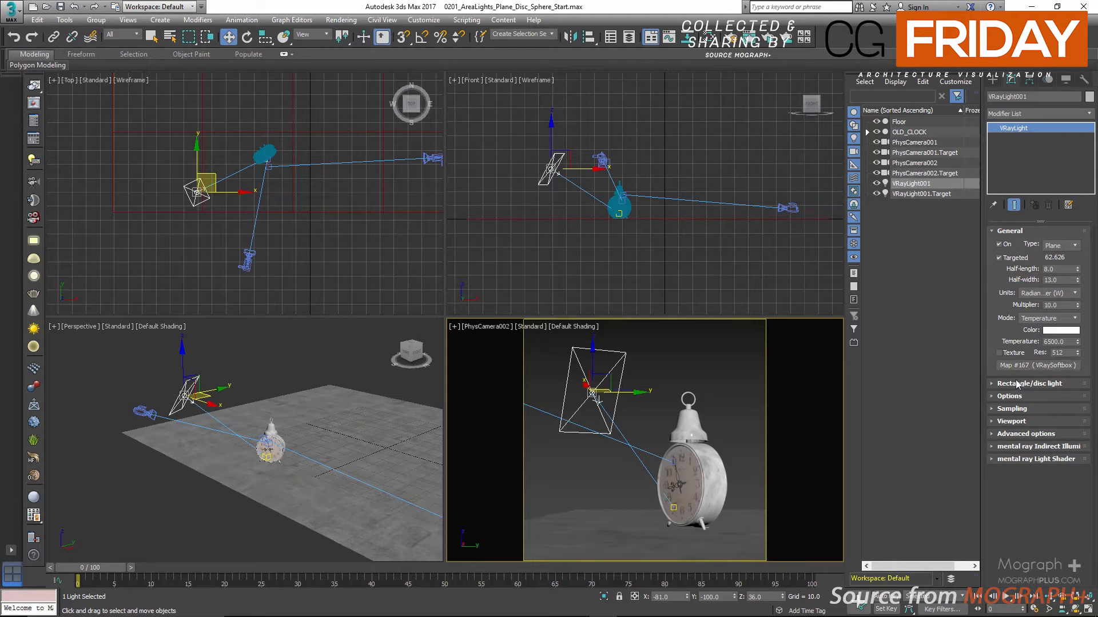
Examine the light's rectangle/disc settings and the available light types, leaving only the rectangle/disc settings expanded
{"action": "left_click", "coordinate": [1011, 231]}
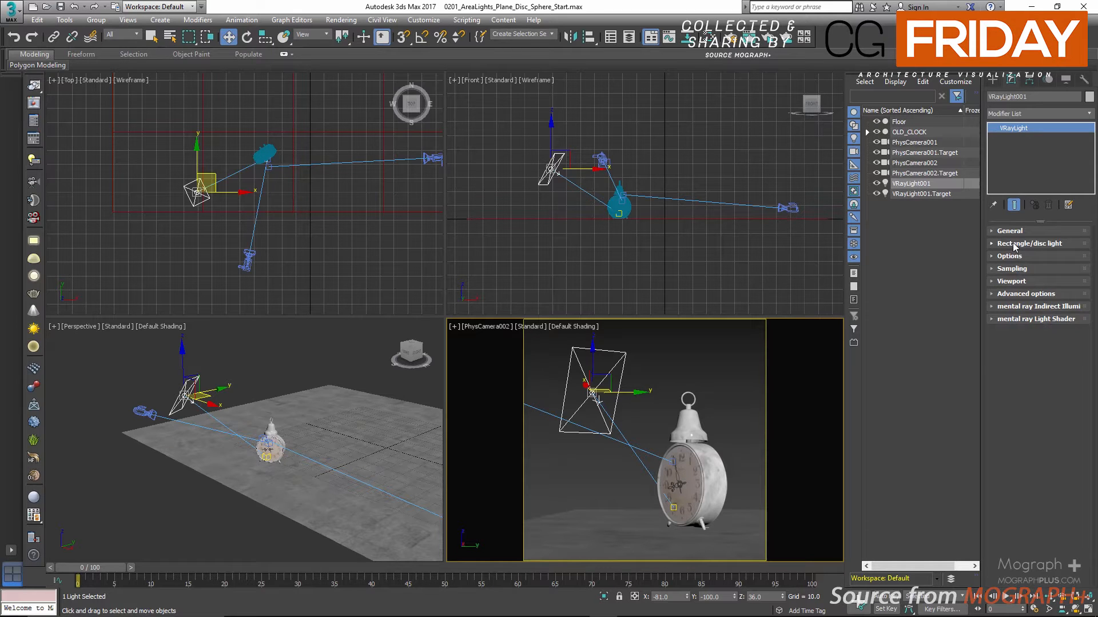
{"action": "left_click", "coordinate": [1017, 243]}
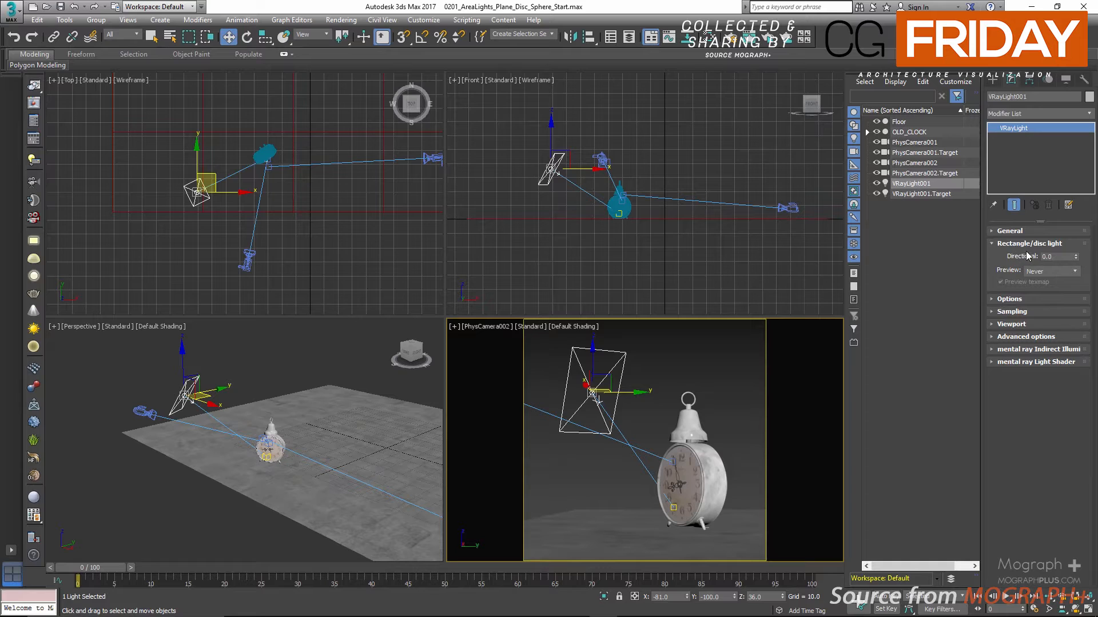
{"action": "left_click", "coordinate": [1027, 230]}
{"action": "left_click", "coordinate": [1062, 246]}
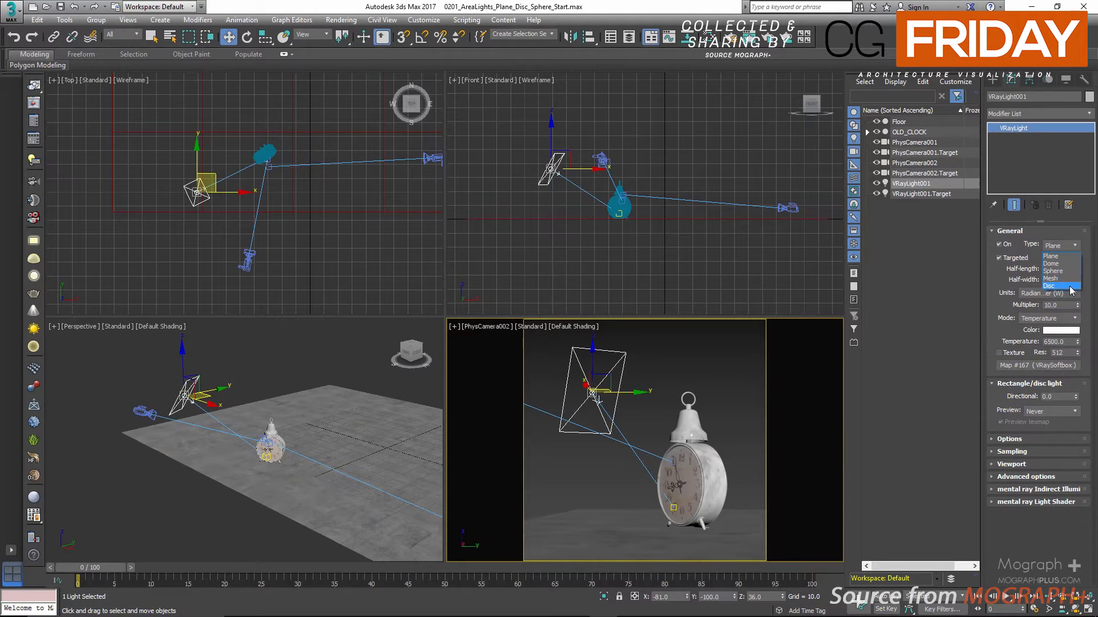
{"action": "left_click", "coordinate": [1036, 233]}
{"action": "left_click", "coordinate": [1037, 234]}
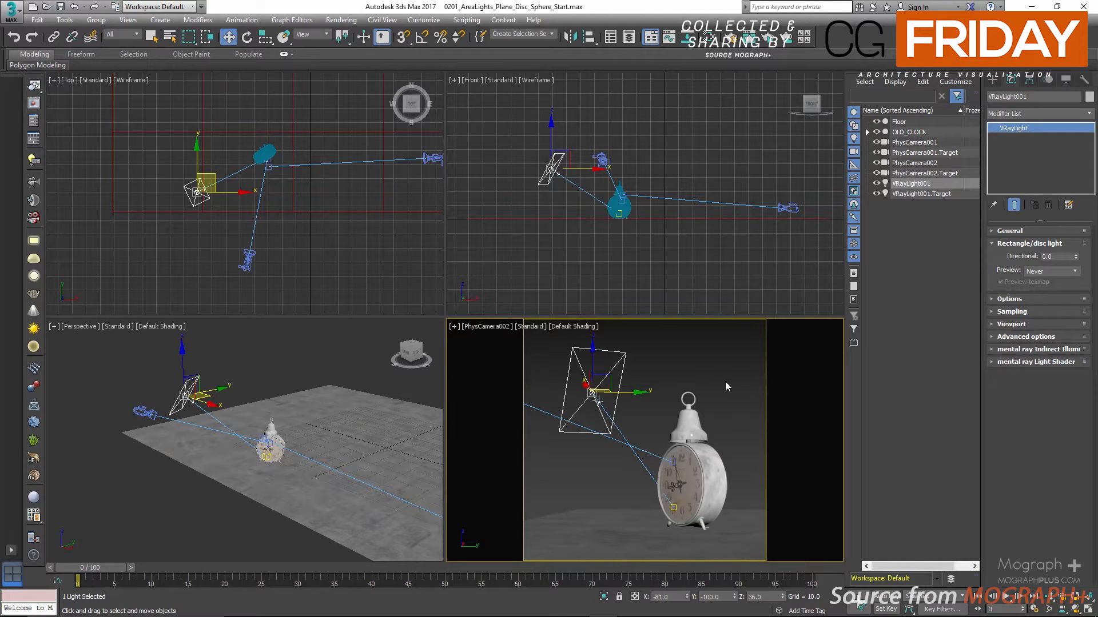
Switch the camera viewport to PhysCamera001 and start a live render of it, moving the render window clear of the light's settings
{"action": "key", "text": "c"}
{"action": "double_click", "coordinate": [503, 231]}
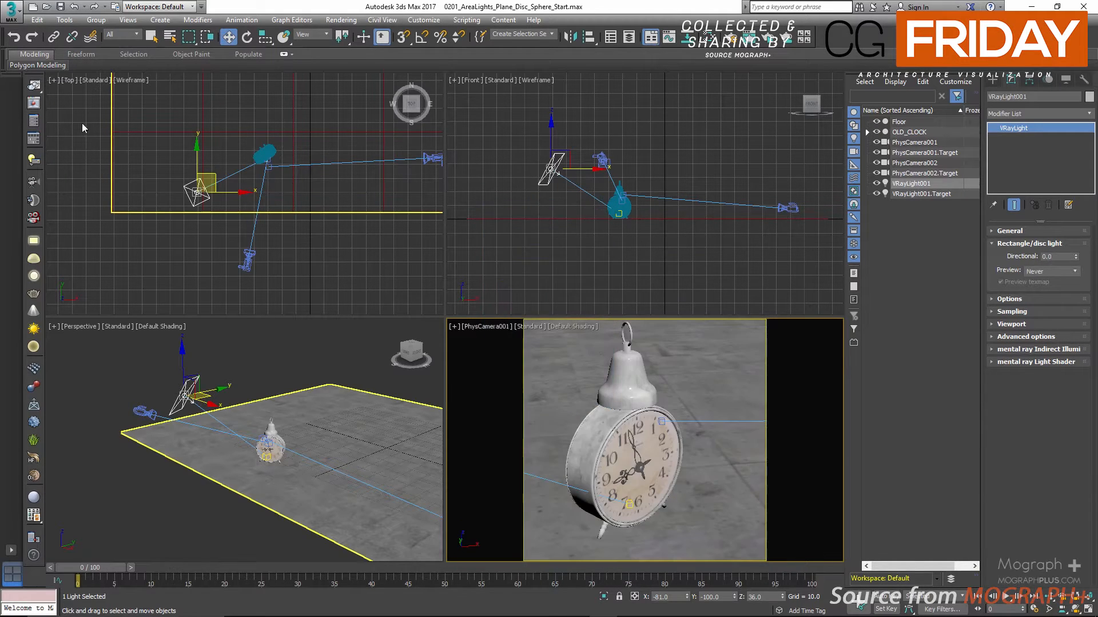
{"action": "key", "text": "shift+q"}
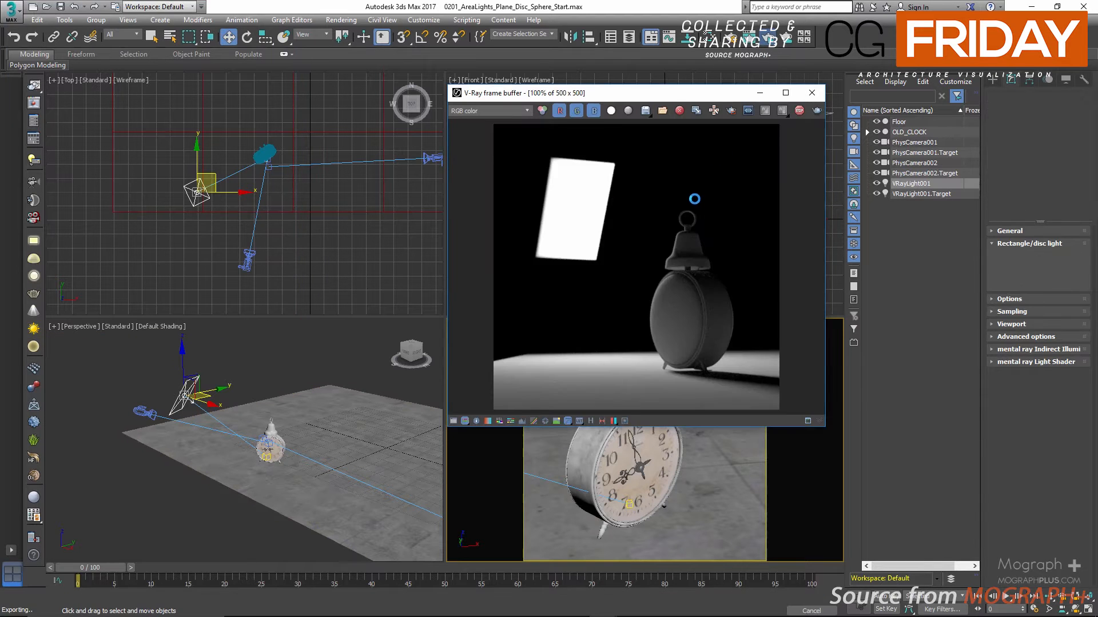
{"action": "left_click_drag", "start_coordinate": [611, 103], "coordinate": [499, 122]}
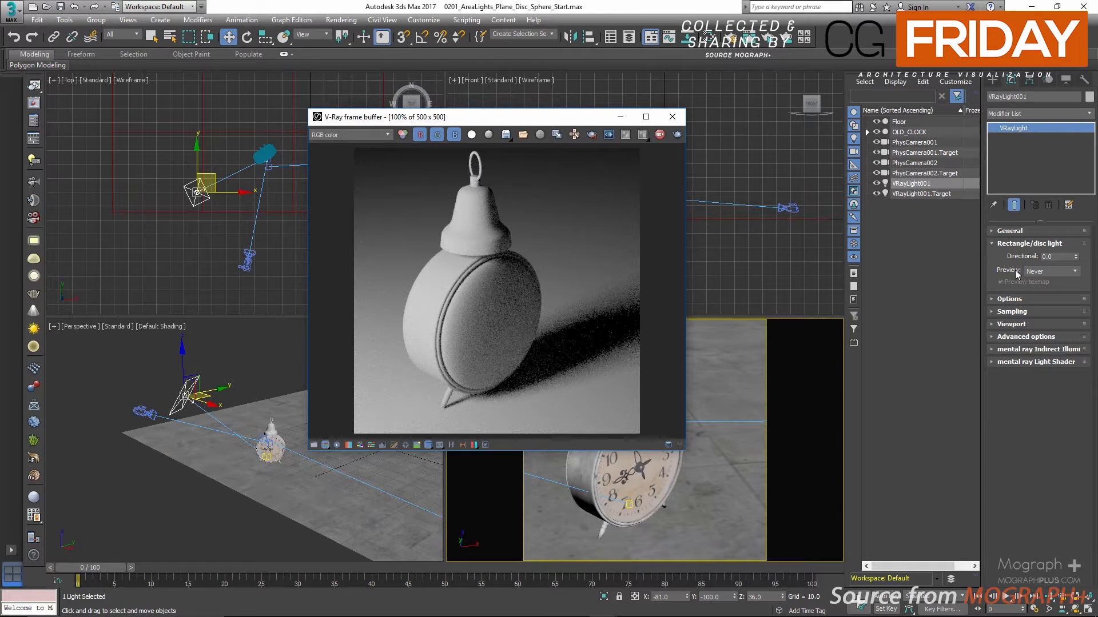
Raise the plane light's directional value to 0.5, 0.95 and finally 1 to compare the beam spread
{"action": "left_click", "coordinate": [1064, 258]}
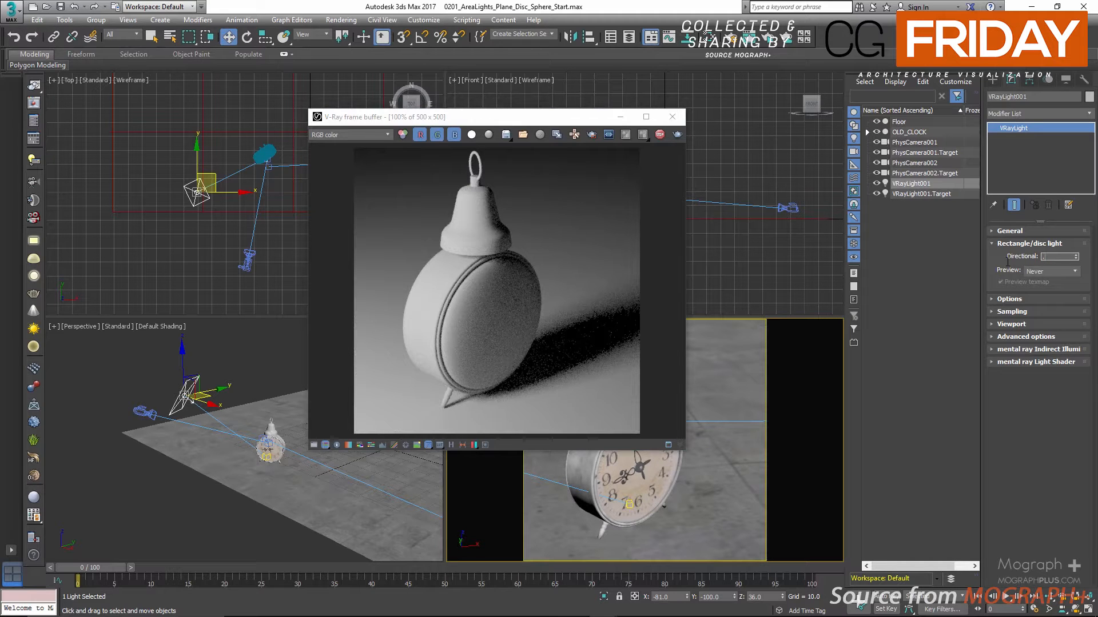
{"action": "key", "text": "Return"}
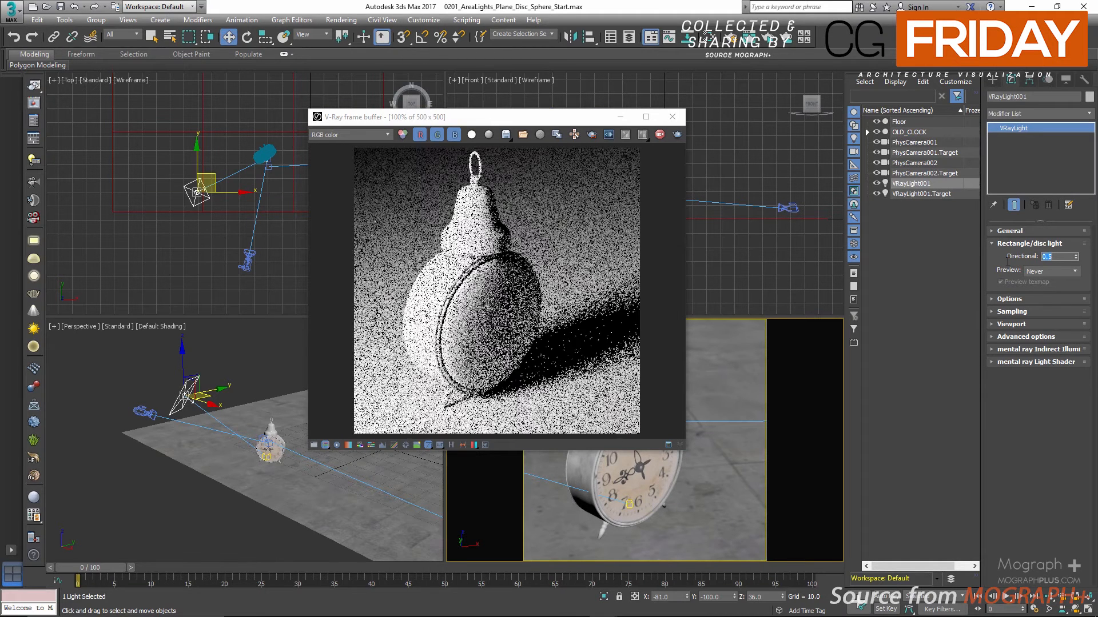
{"action": "type", "text": ".95"}
{"action": "key", "text": "Return"}
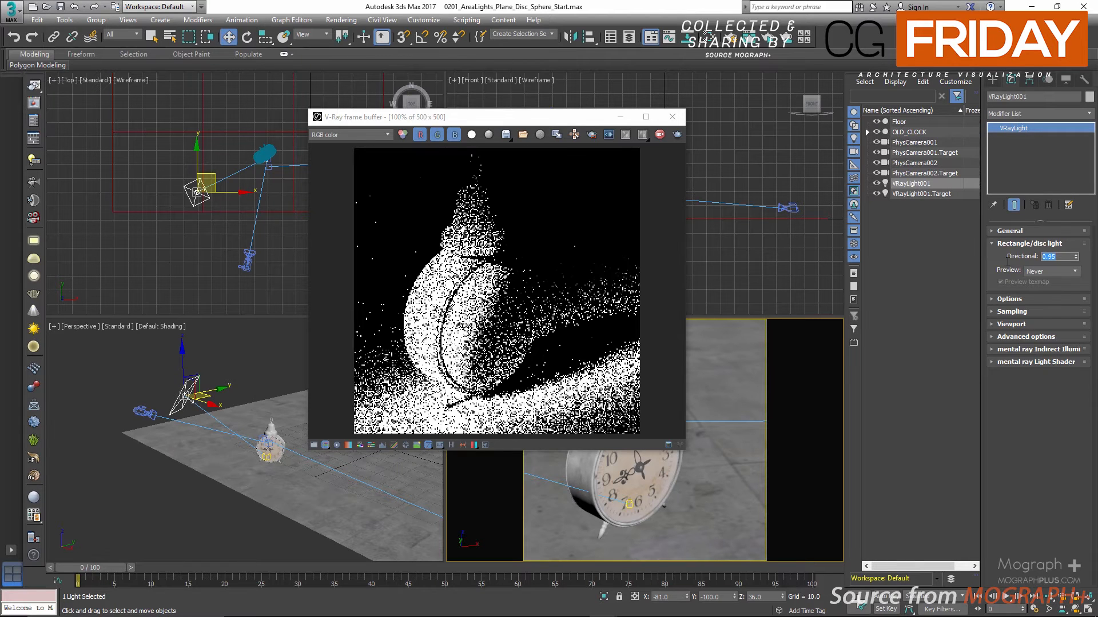
{"action": "type", "text": "1"}
{"action": "key", "text": "Return"}
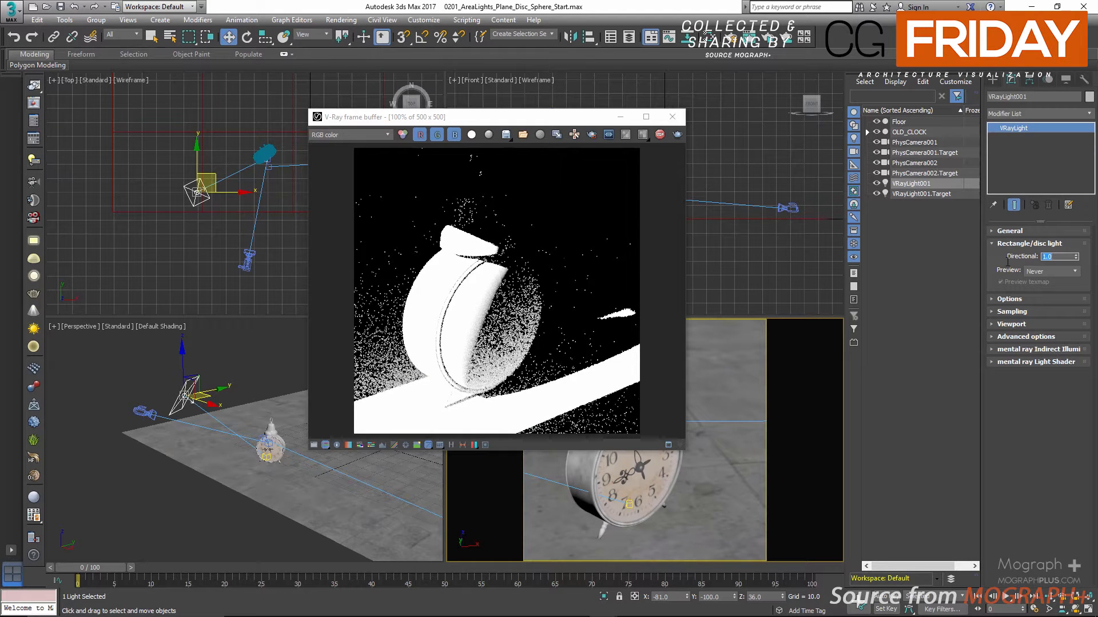
Turn the plane light's texture back on and set its half-length to 13 to make the light square
{"action": "left_click", "coordinate": [1005, 231]}
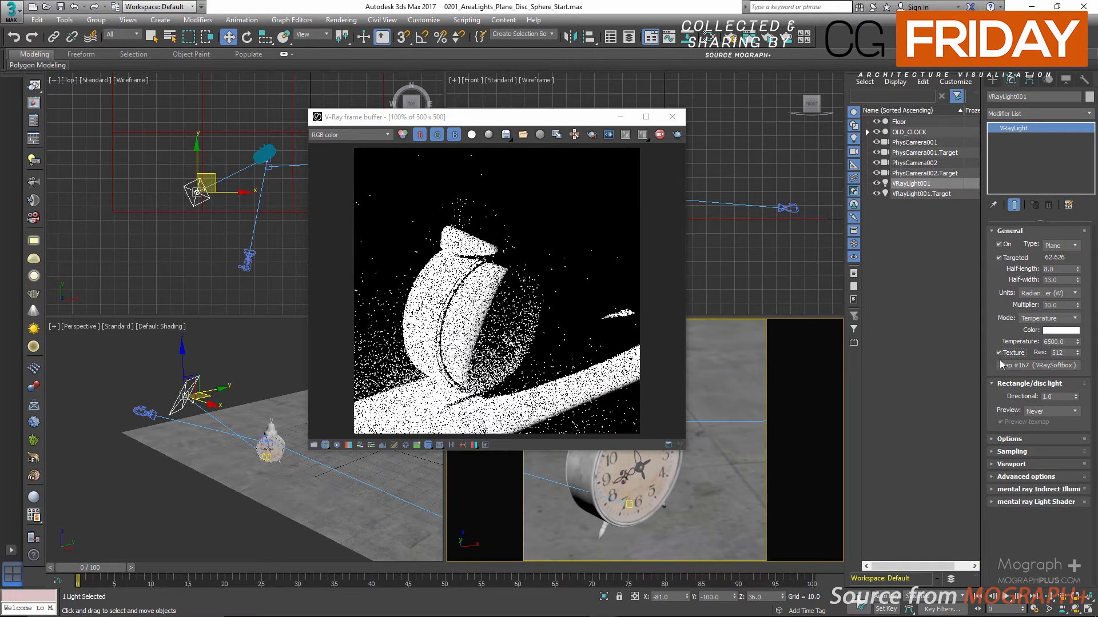
{"action": "double_click", "coordinate": [1044, 270]}
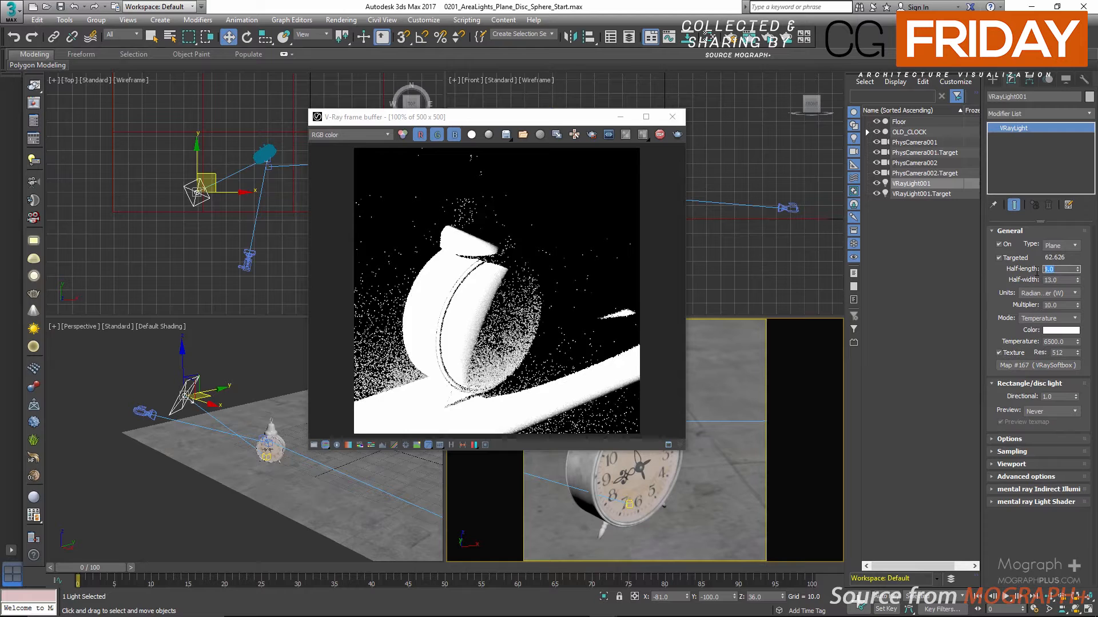
{"action": "type", "text": "13"}
{"action": "key", "text": "Return"}
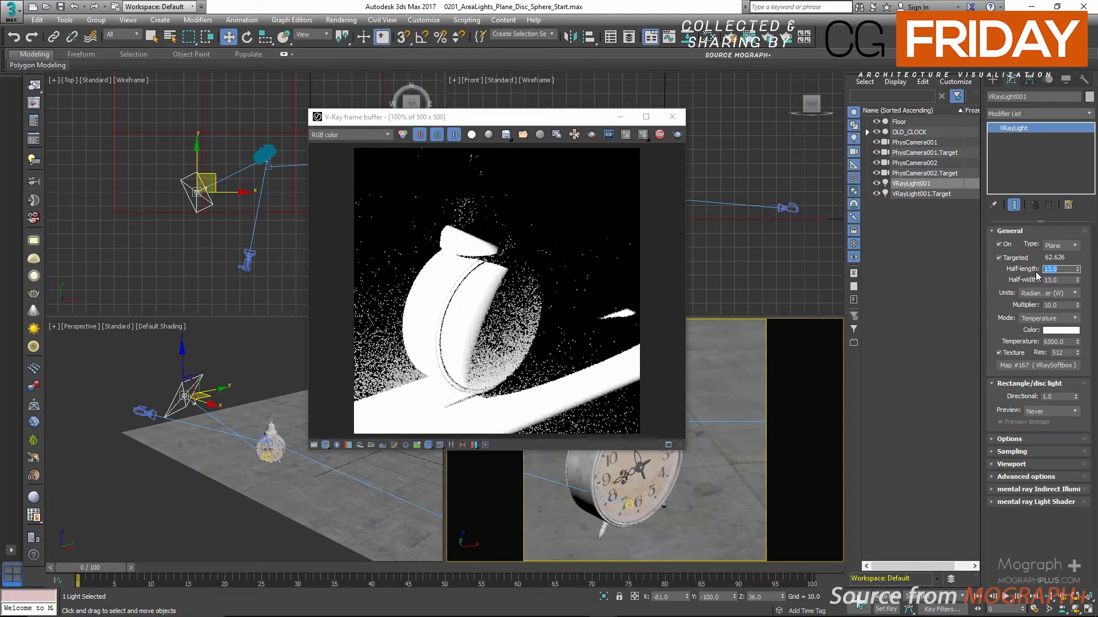
Replace the plane light's softbox texture with a Bitmap map using window.jpg
{"action": "left_click", "coordinate": [1016, 366]}
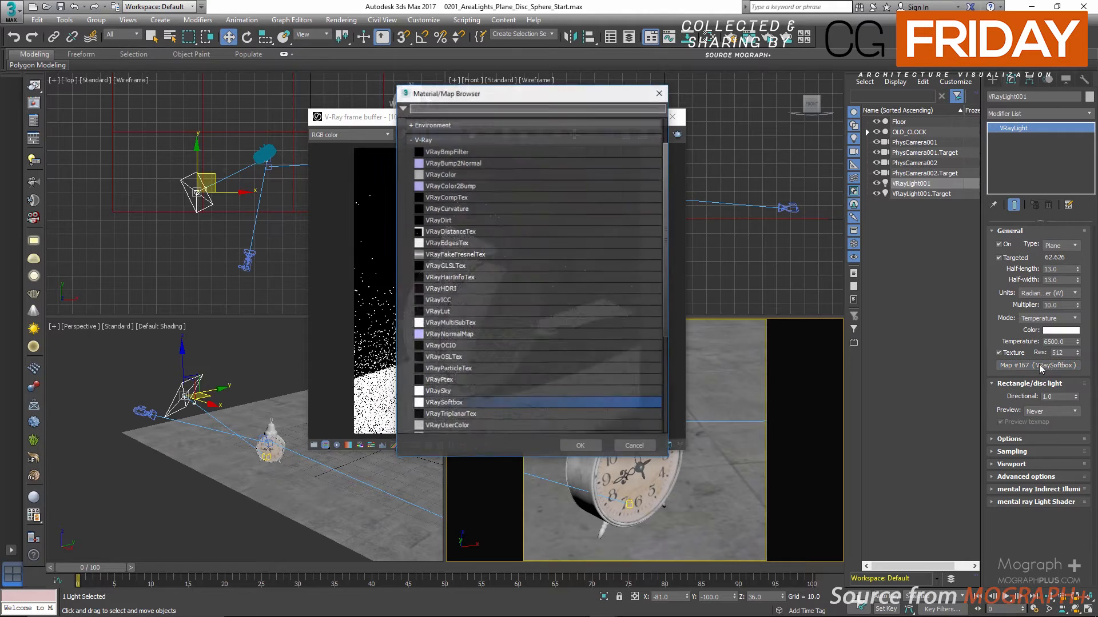
{"action": "scroll", "coordinate": [459, 208], "scroll_direction": "up", "scroll_amount": 3}
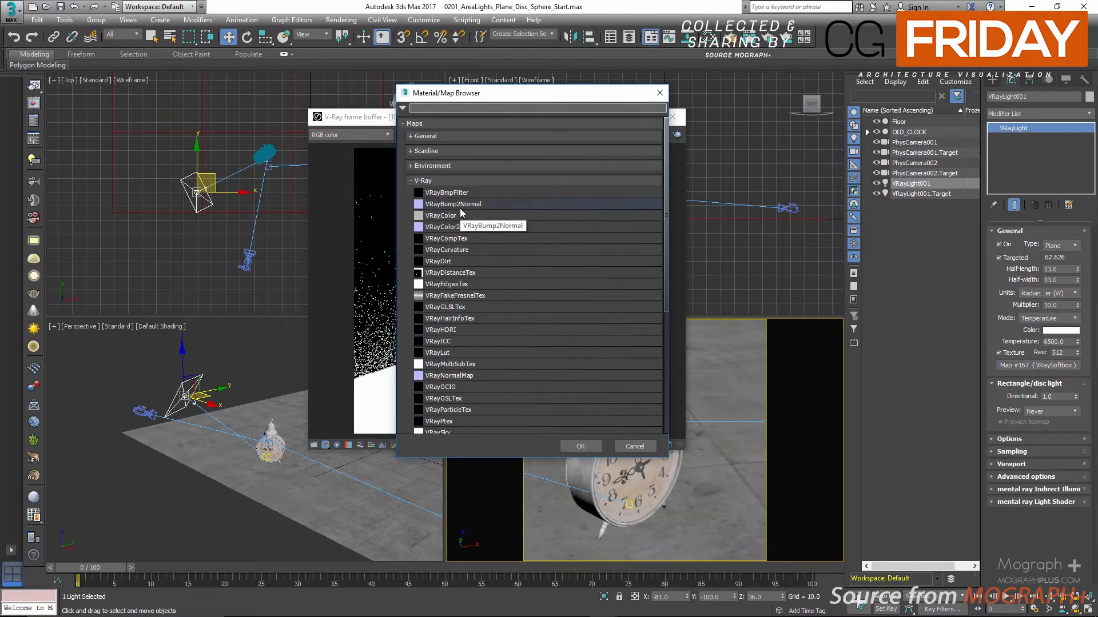
{"action": "left_click", "coordinate": [437, 140]}
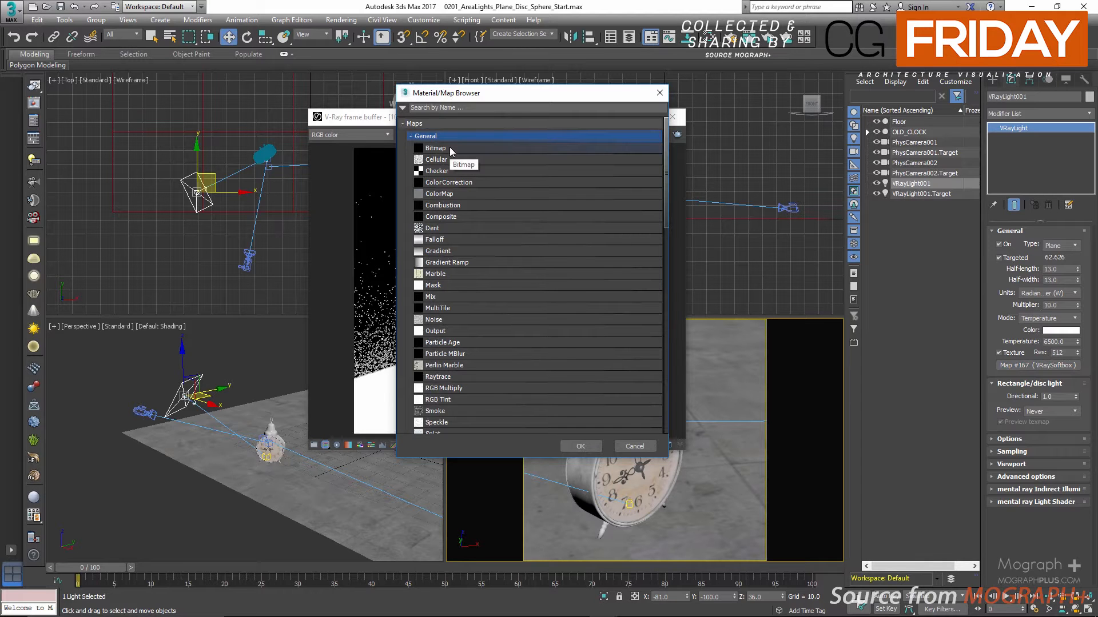
{"action": "double_click", "coordinate": [449, 147]}
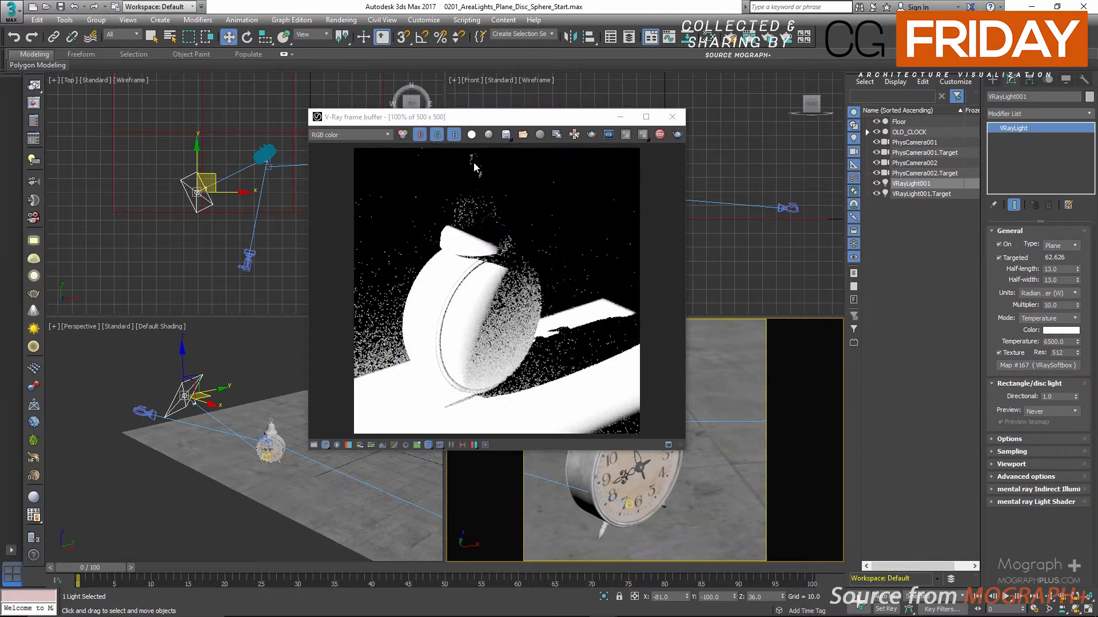
{"action": "scroll", "coordinate": [518, 229], "scroll_direction": "down", "scroll_amount": 10}
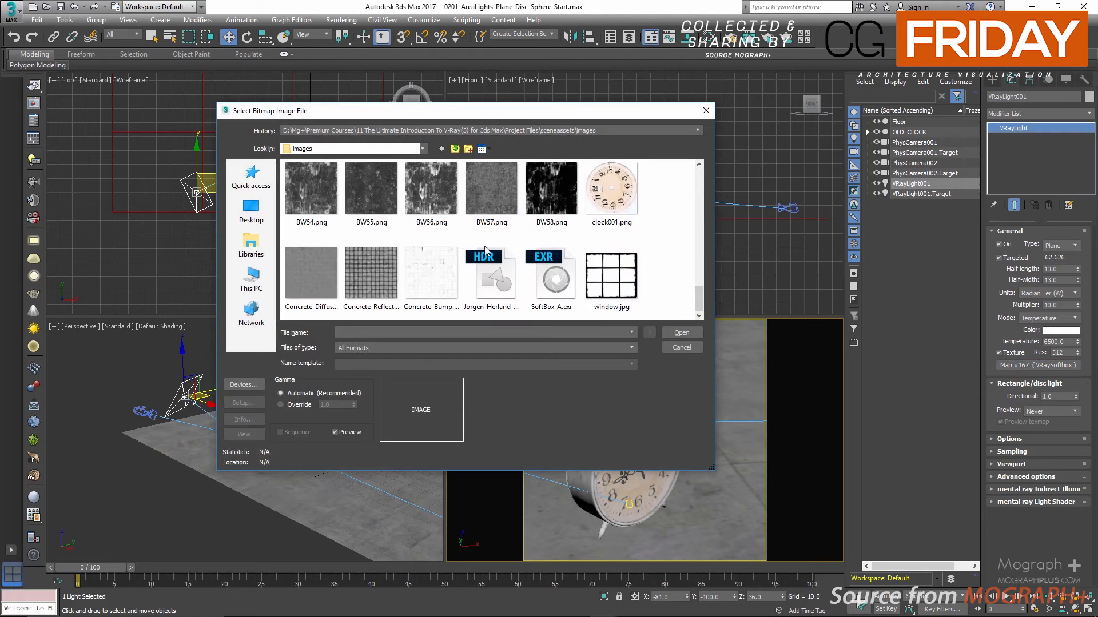
{"action": "double_click", "coordinate": [607, 272]}
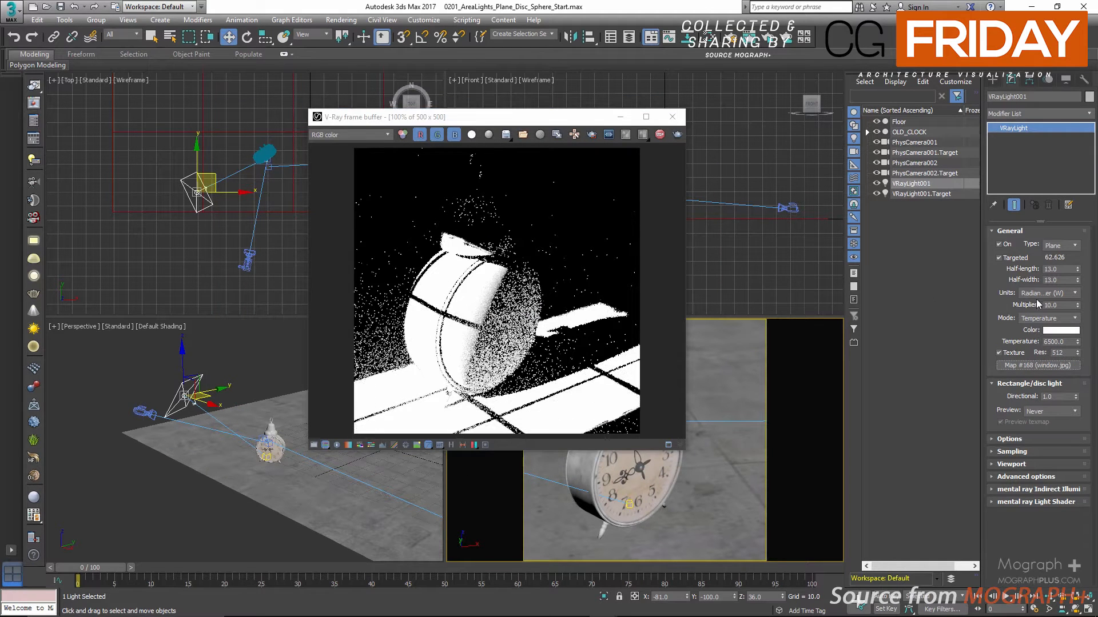
Lower the plane light's multiplier to 2 and switch off its window texture to compare the projection
{"action": "double_click", "coordinate": [1057, 305]}
{"action": "type", "text": "5"}
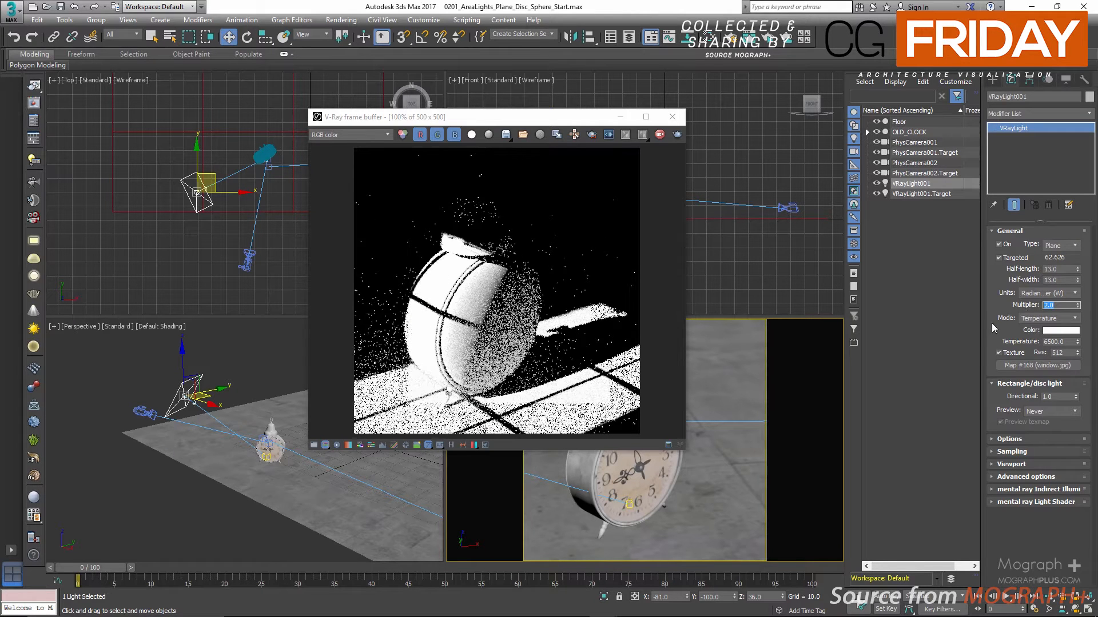
{"action": "left_click", "coordinate": [999, 353]}
{"action": "left_click", "coordinate": [999, 353]}
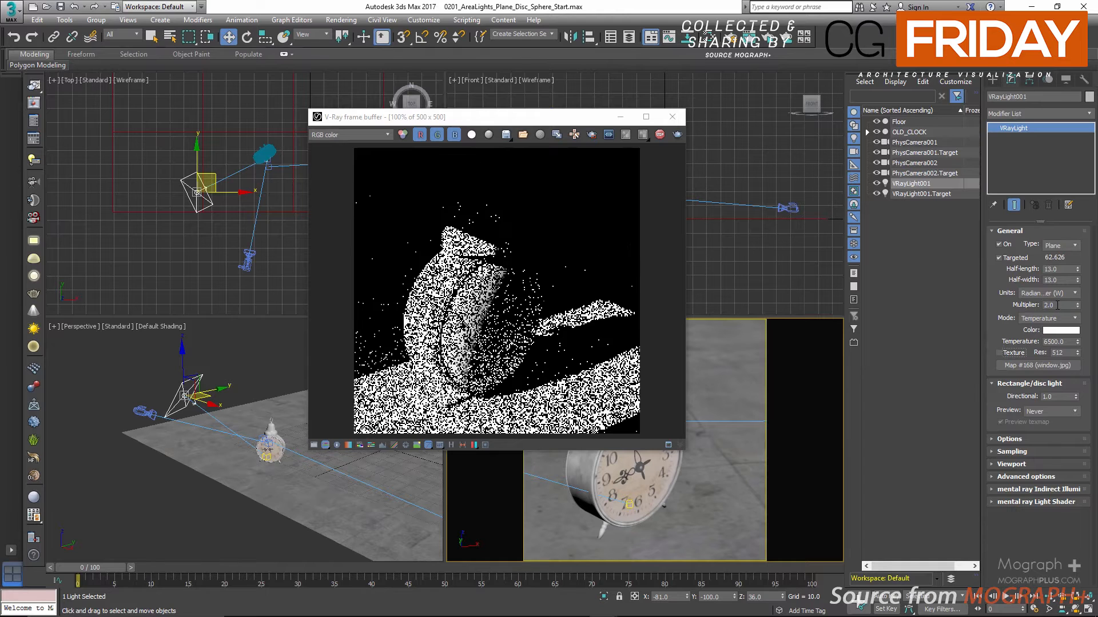
Set the plane light's multiplier to 10 and its half-length to 8
{"action": "left_click", "coordinate": [1057, 305]}
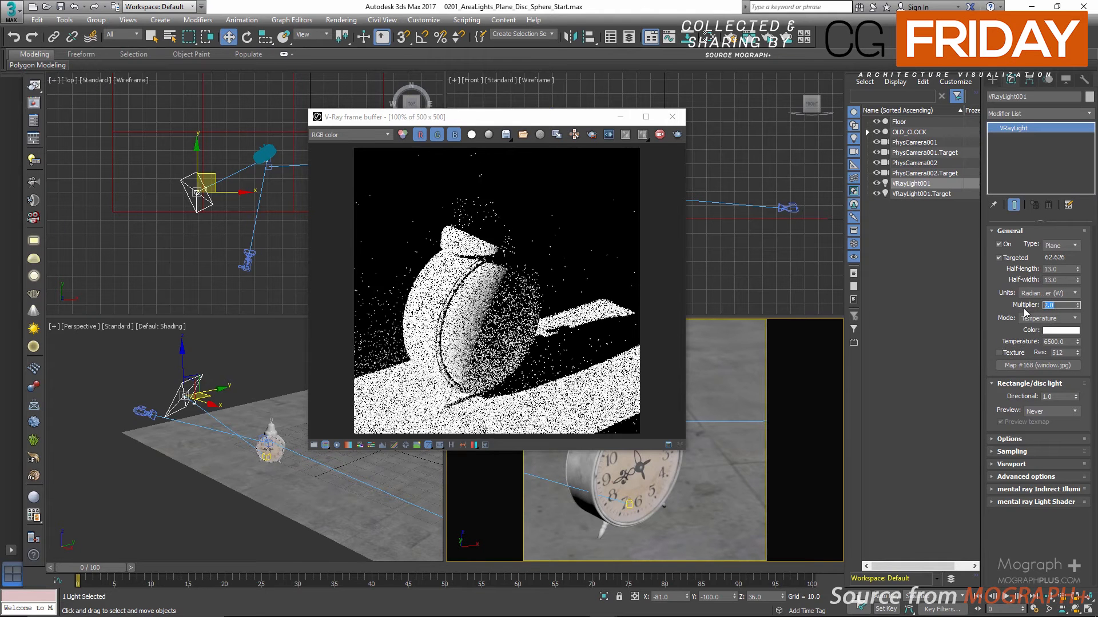
{"action": "type", "text": "10"}
{"action": "key", "text": "Return"}
{"action": "left_click", "coordinate": [1062, 269]}
{"action": "type", "text": "8"}
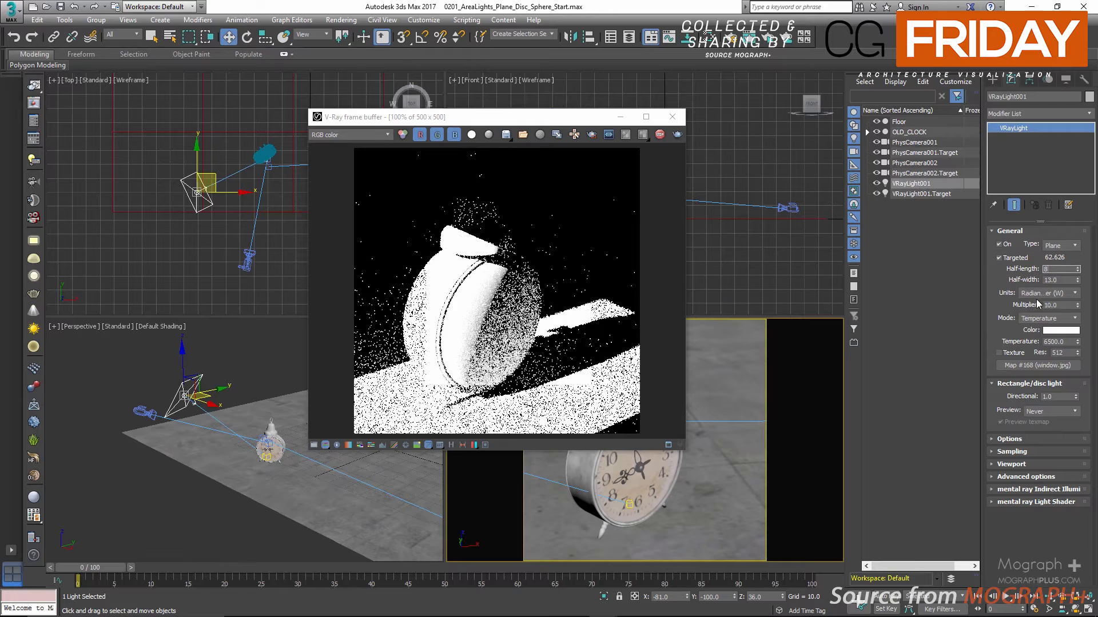
{"action": "key", "text": "Return"}
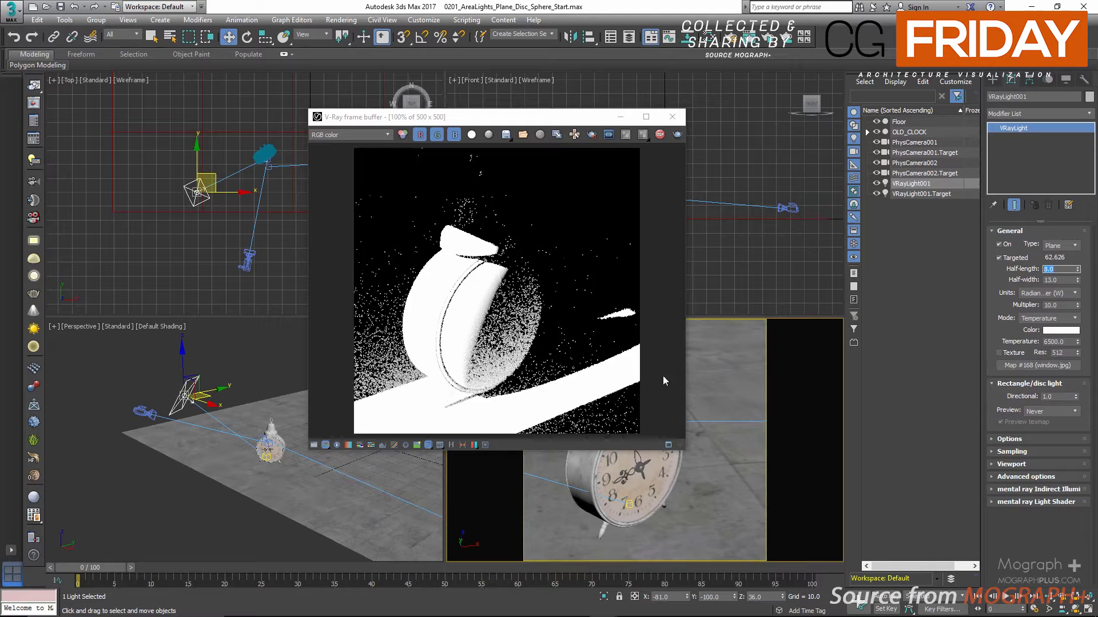
Set the plane light's directional beam preview to Always
{"action": "scroll", "coordinate": [218, 372], "scroll_direction": "up", "scroll_amount": 3}
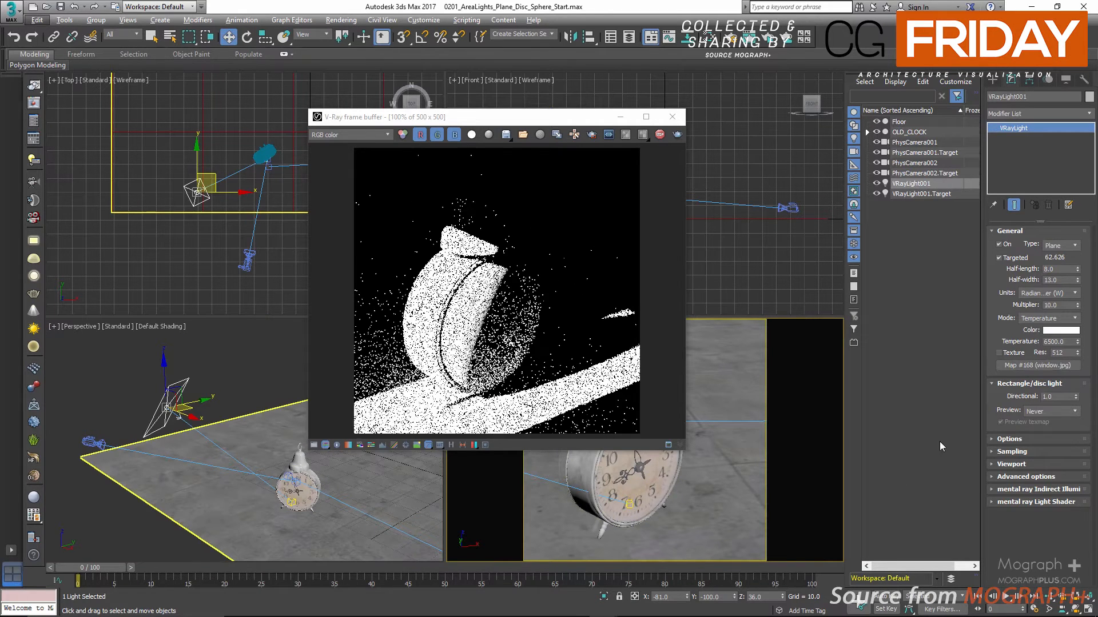
{"action": "left_click", "coordinate": [1067, 412]}
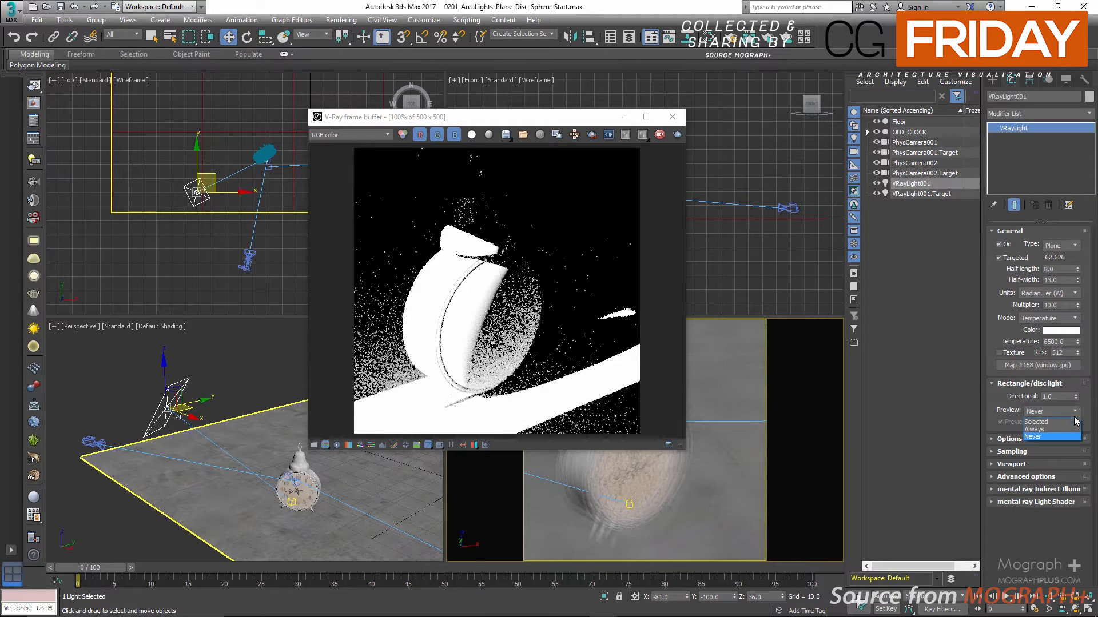
{"action": "left_click", "coordinate": [1047, 430]}
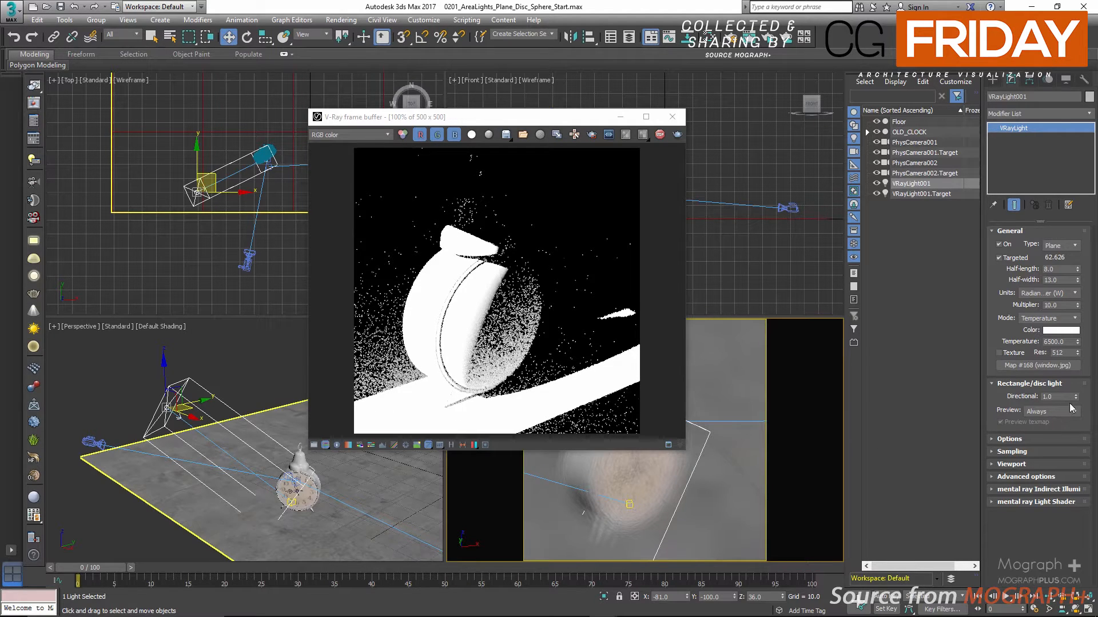
Try directional values of 0.5, 0.2, 0 and 1 on the plane light to compare the beam preview and render
{"action": "type", "text": ".5"}
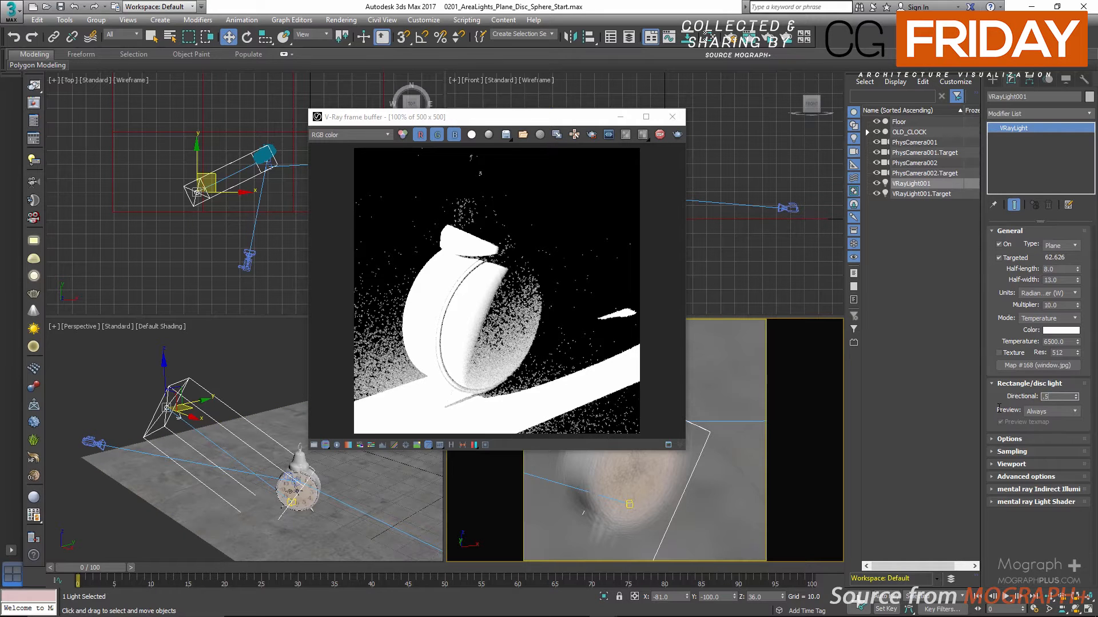
{"action": "key", "text": "Return"}
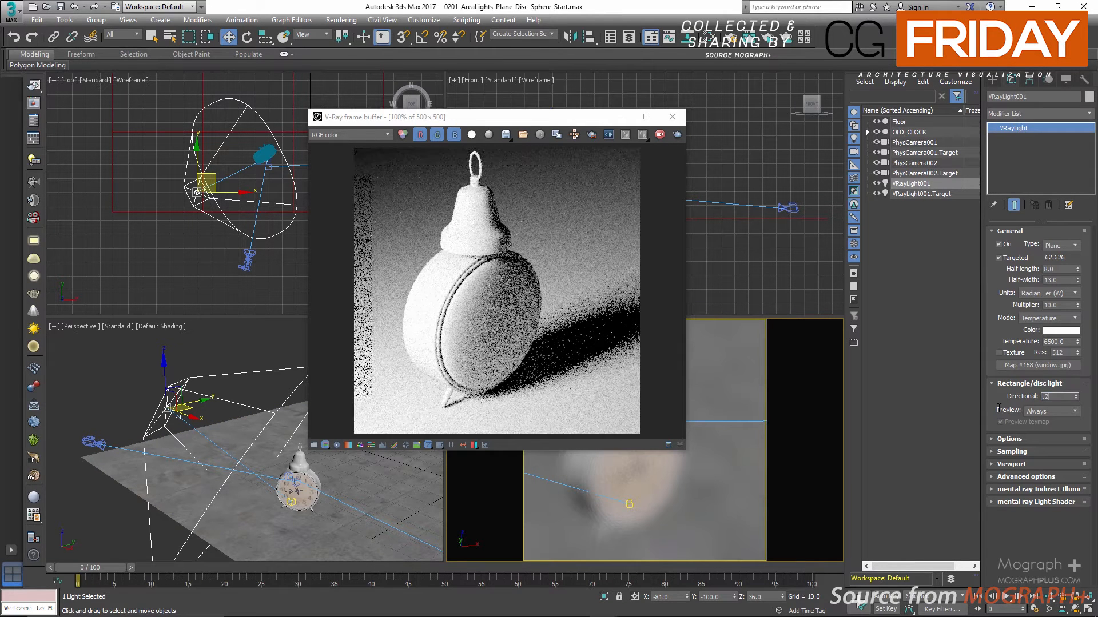
{"action": "type", "text": ".2"}
{"action": "key", "text": "Return"}
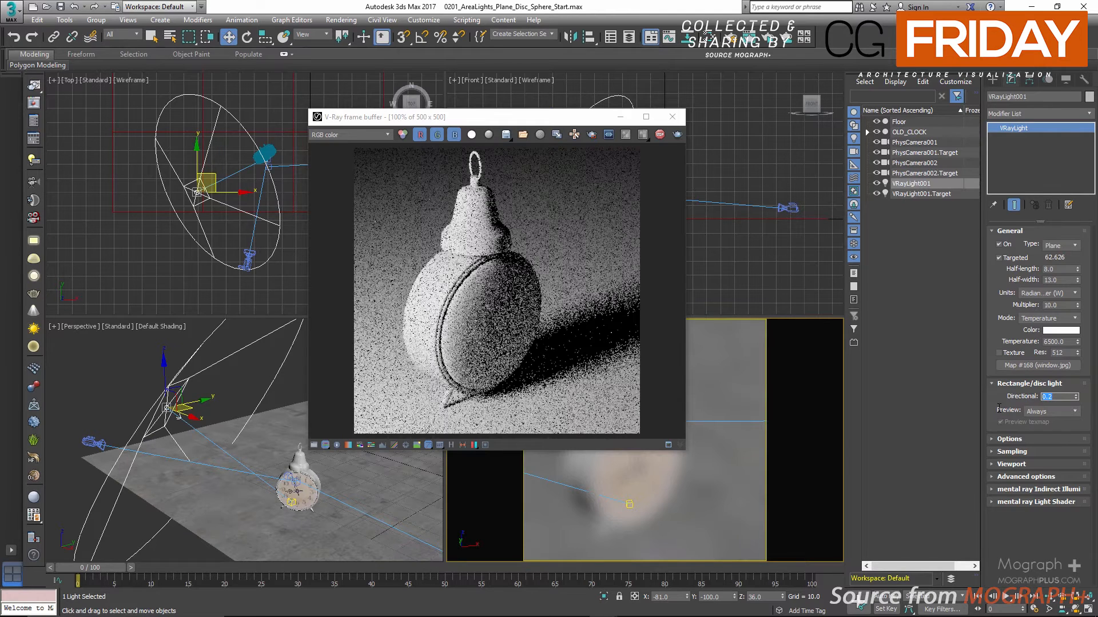
{"action": "type", "text": "0"}
{"action": "key", "text": "Return"}
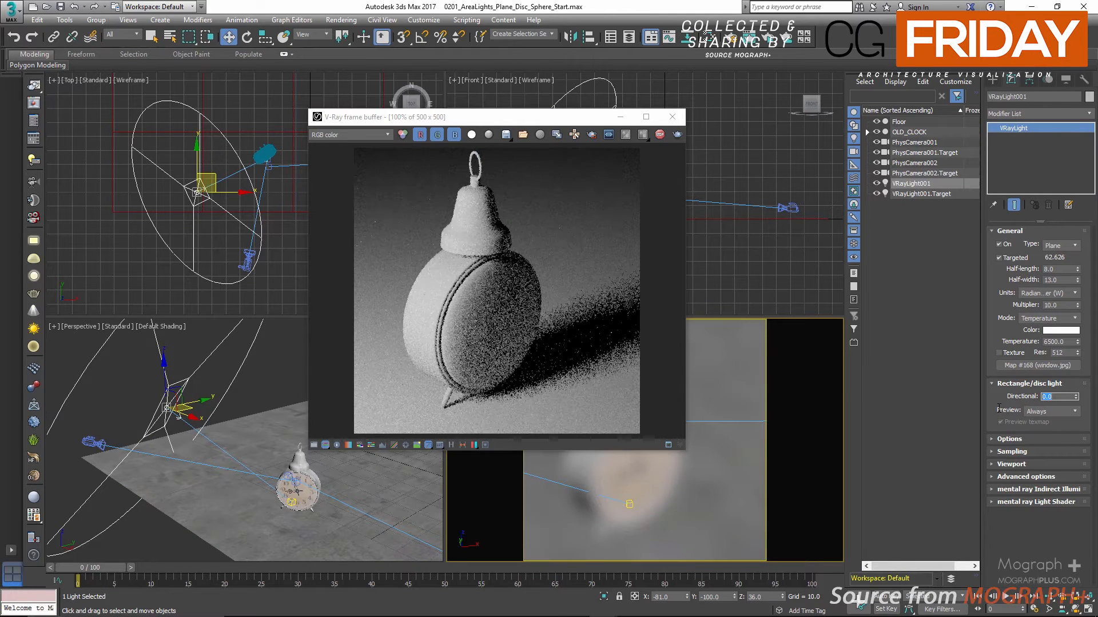
{"action": "type", "text": "1"}
{"action": "key", "text": "Return"}
Try the Selected beam preview mode, and finish with the preview set to Never and the light's directional value at 0
{"action": "left_click", "coordinate": [1051, 411]}
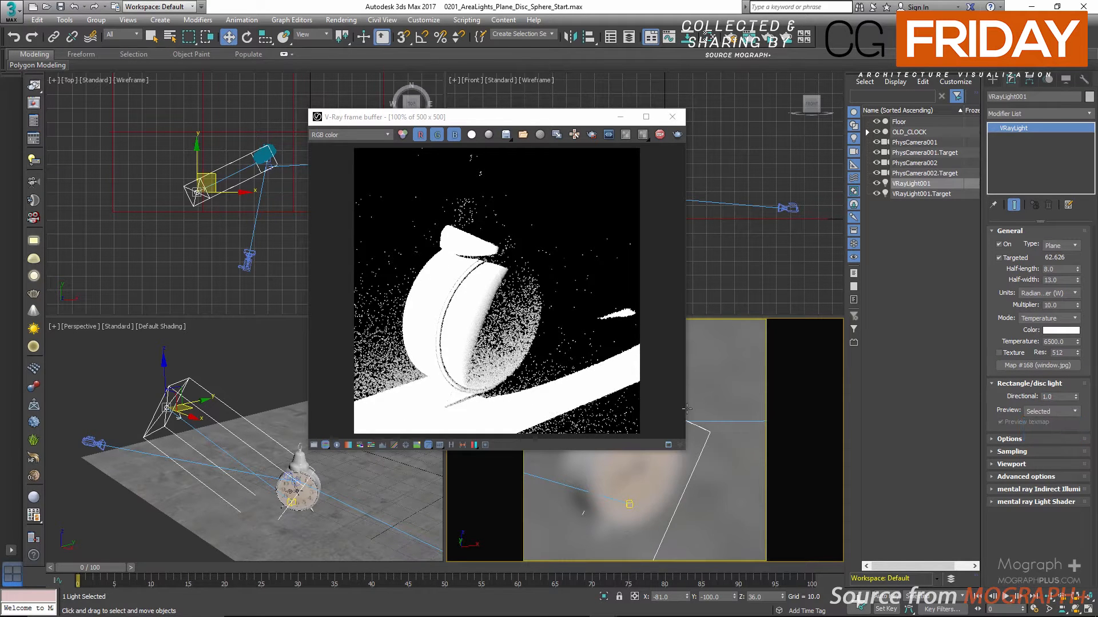
{"action": "left_click", "coordinate": [1059, 422]}
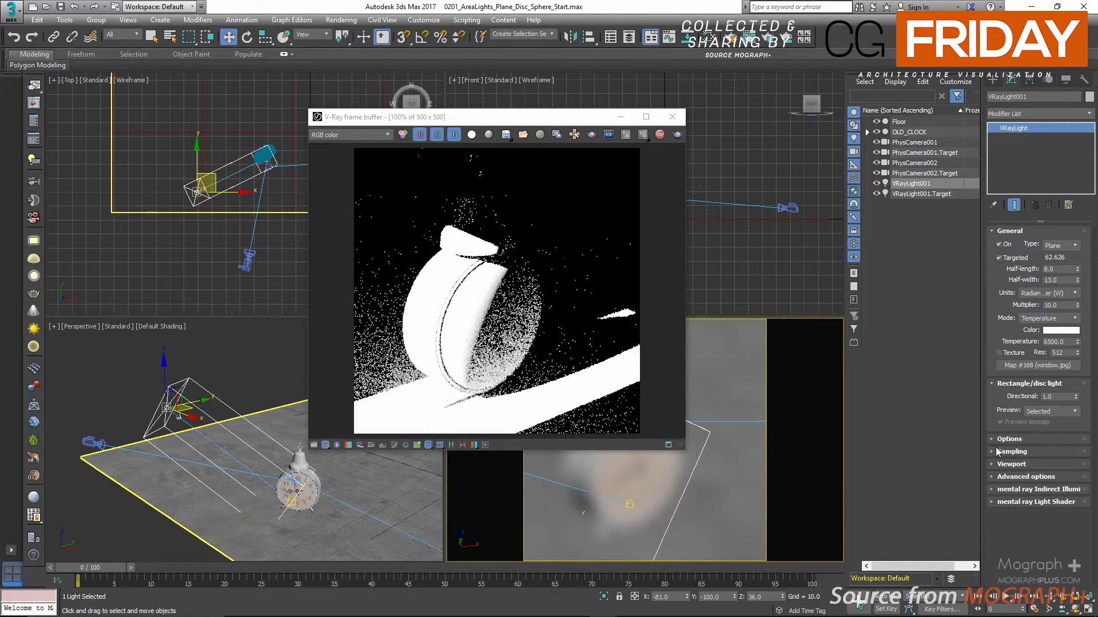
{"action": "left_click", "coordinate": [1058, 411]}
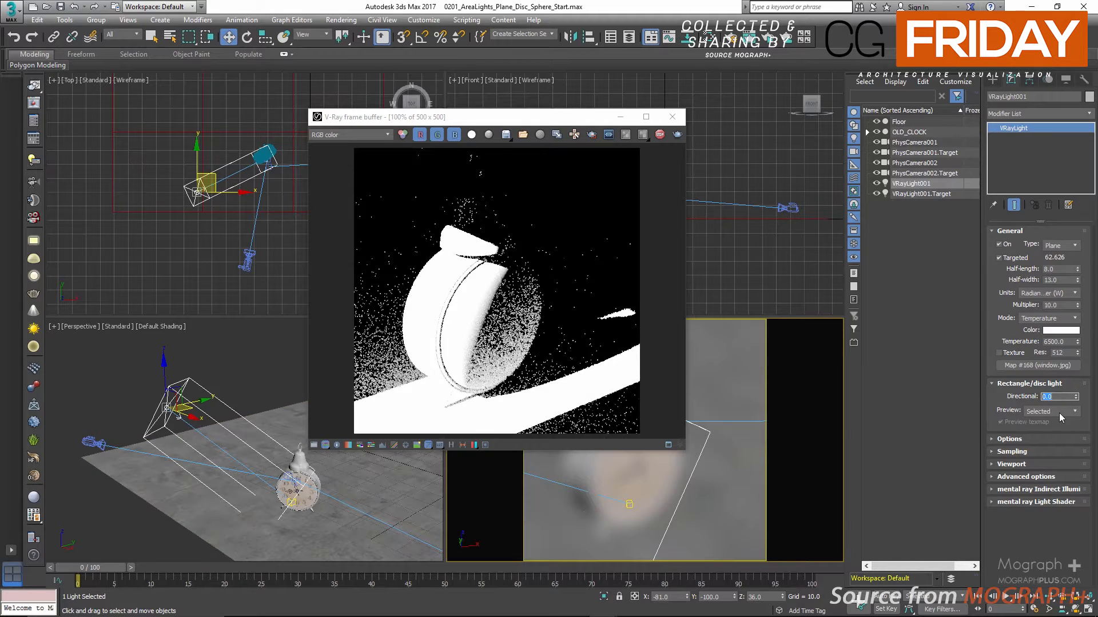
{"action": "left_click", "coordinate": [1046, 437]}
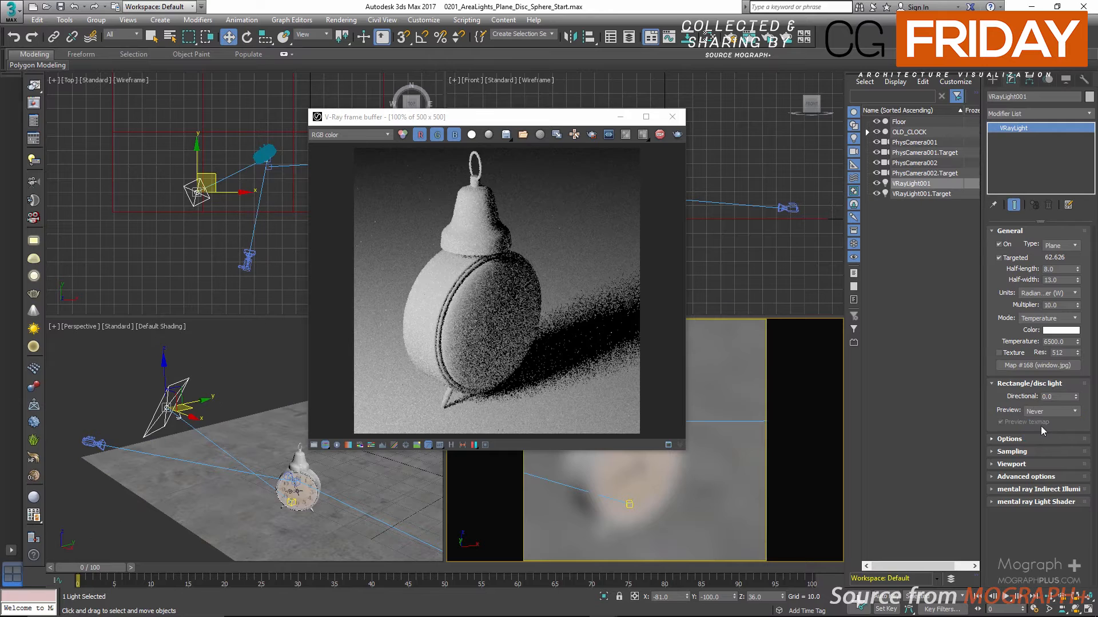
Exclude the Floor object from the plane light's illumination and shadow casting
{"action": "left_click", "coordinate": [1017, 383]}
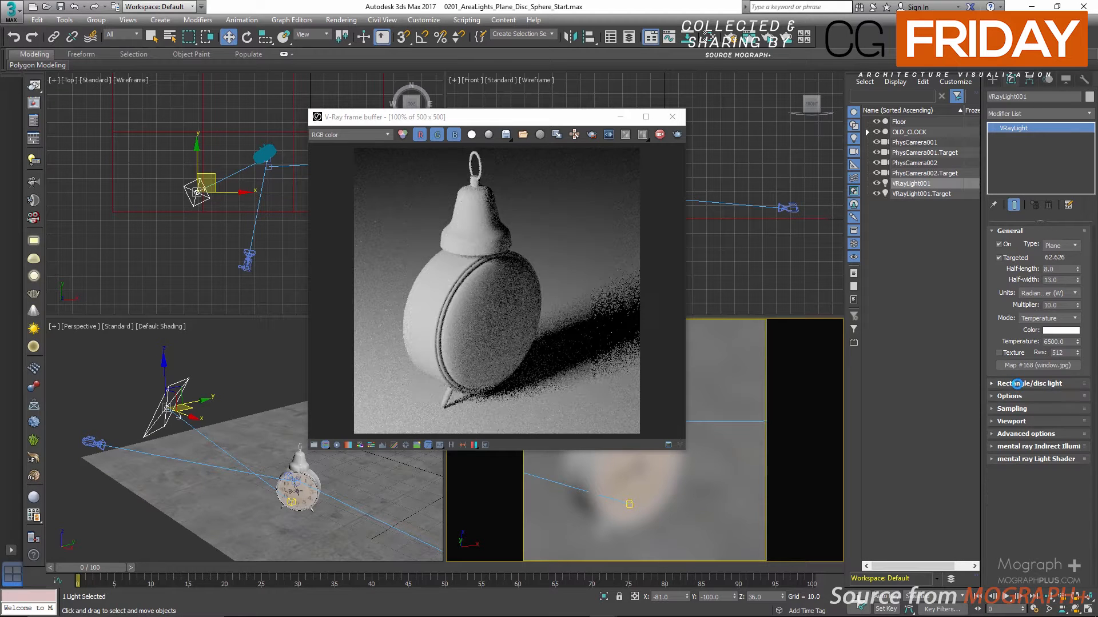
{"action": "left_click", "coordinate": [1009, 231]}
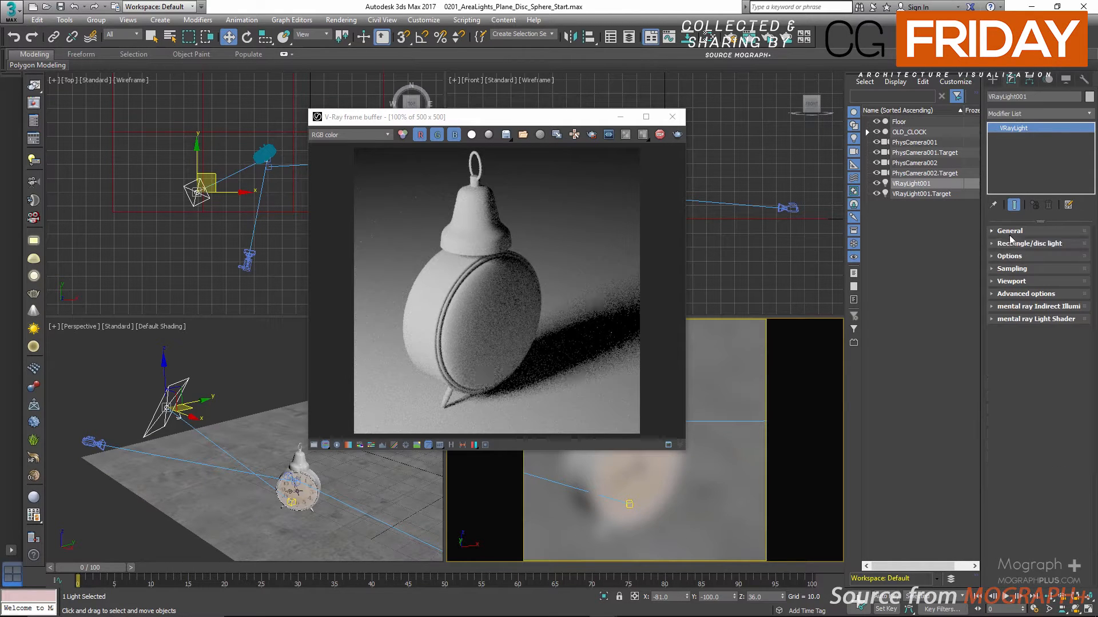
{"action": "left_click", "coordinate": [1019, 258]}
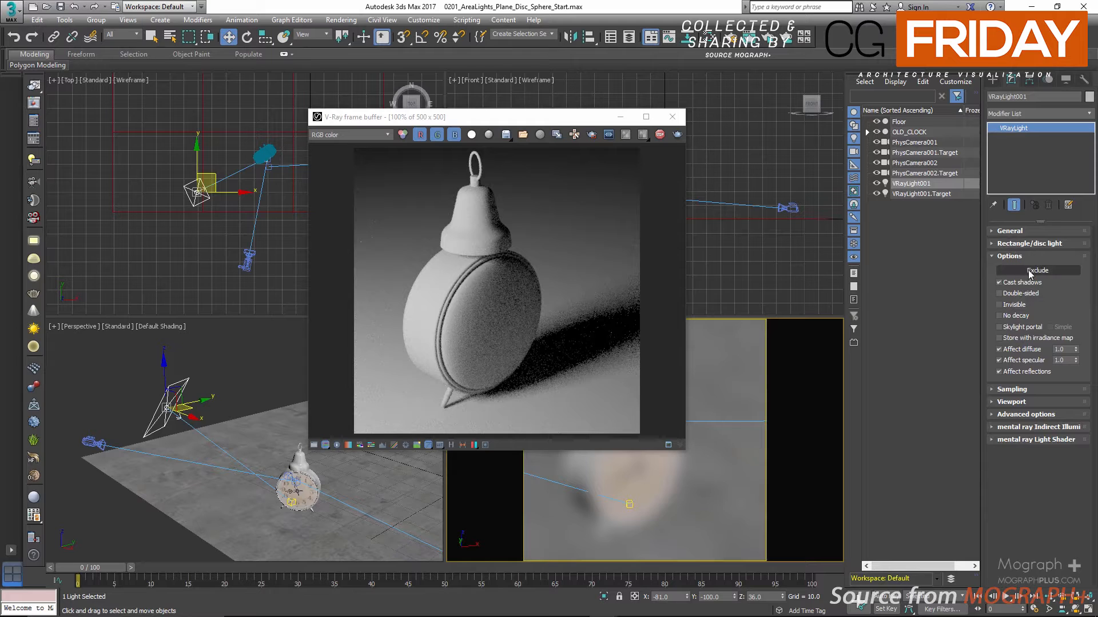
{"action": "left_click", "coordinate": [1031, 272]}
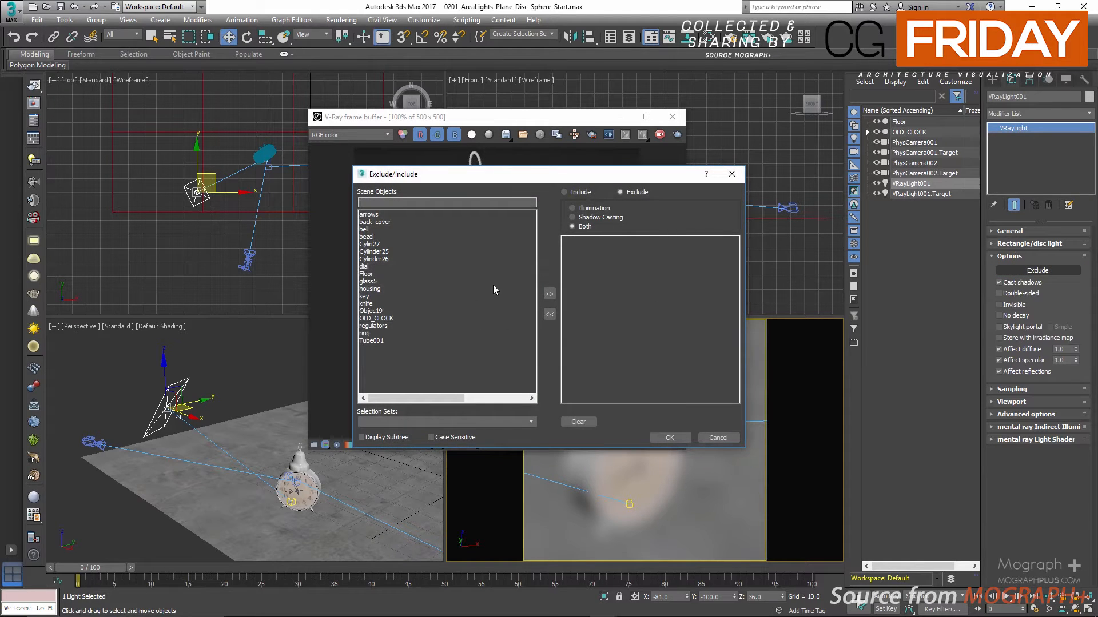
{"action": "left_click_drag", "start_coordinate": [549, 177], "coordinate": [693, 180]}
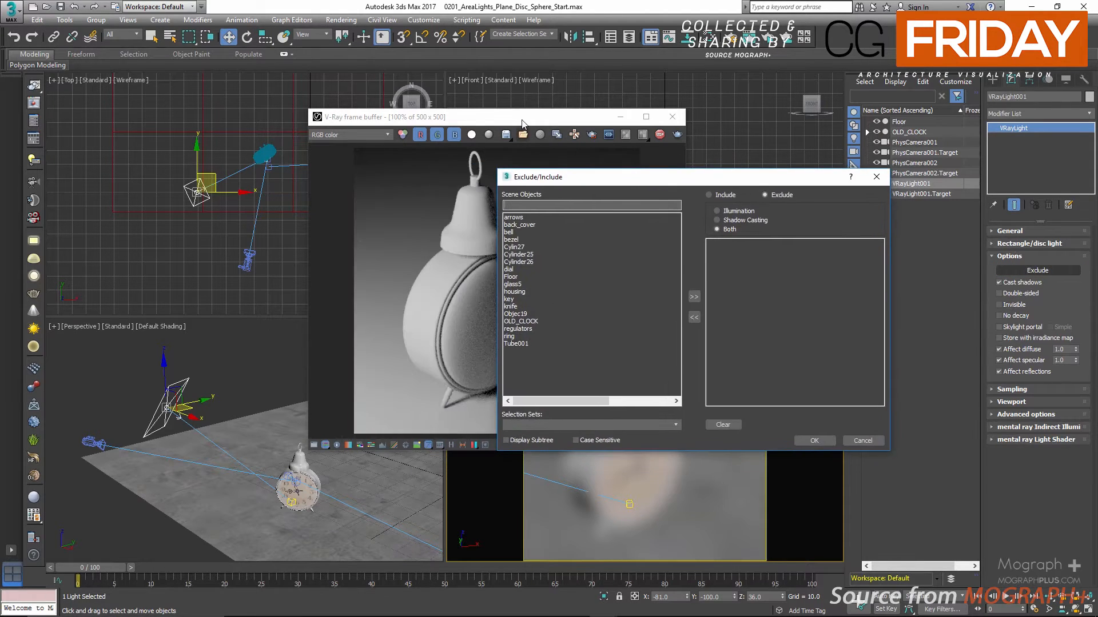
{"action": "left_click_drag", "start_coordinate": [522, 123], "coordinate": [308, 119]}
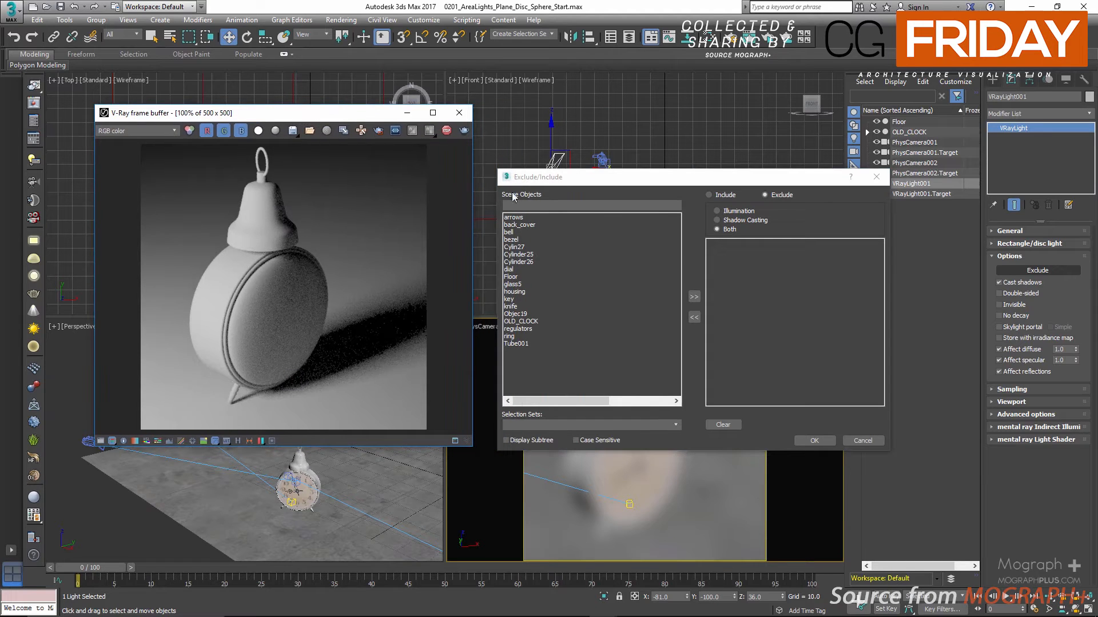
{"action": "double_click", "coordinate": [509, 277]}
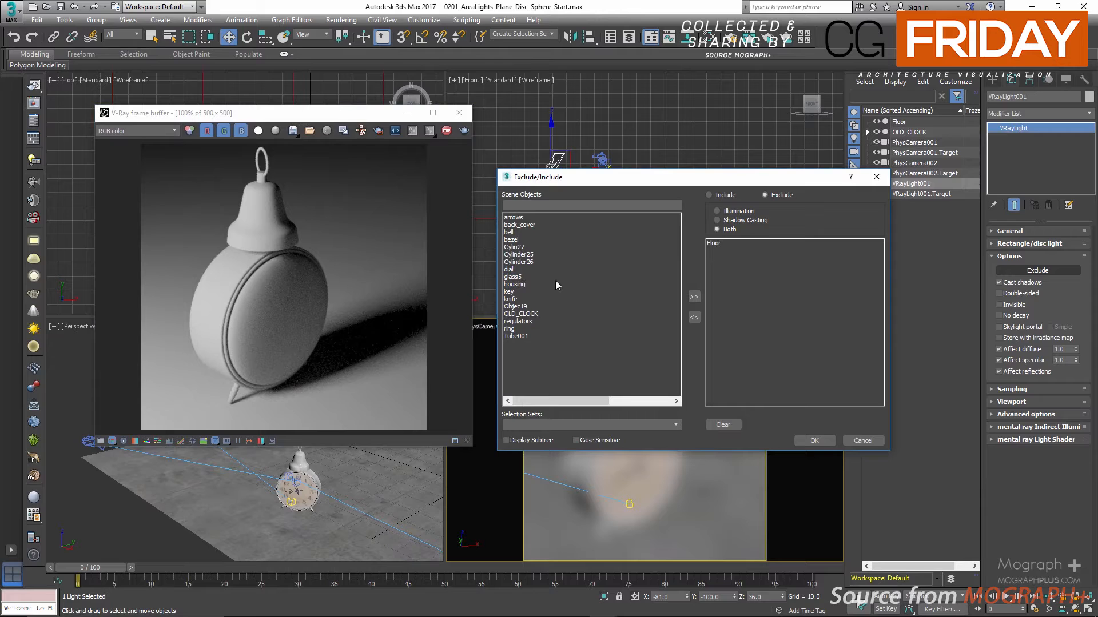
{"action": "left_click", "coordinate": [814, 440]}
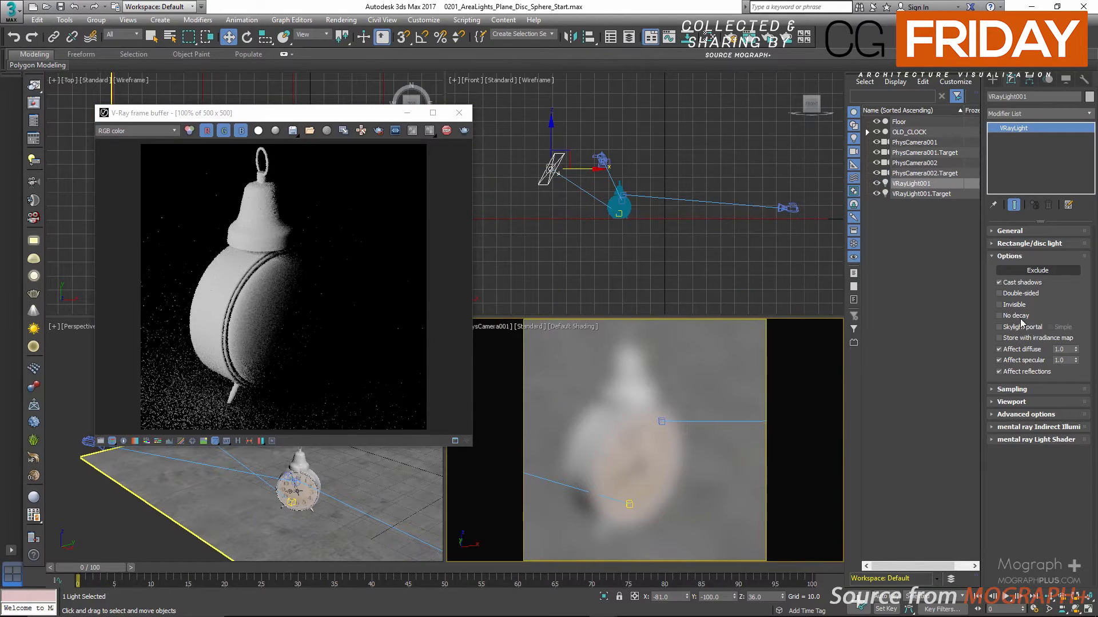
Remove the Floor object from the plane light's exclusion list
{"action": "left_click", "coordinate": [1049, 273]}
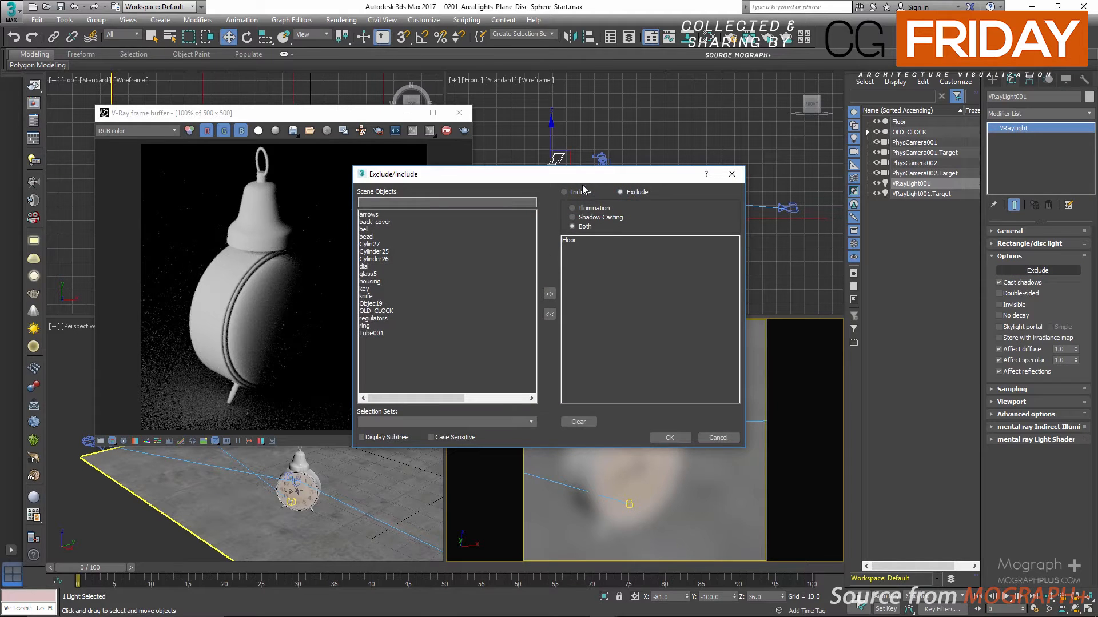
{"action": "left_click_drag", "start_coordinate": [627, 175], "coordinate": [709, 159]}
{"action": "double_click", "coordinate": [654, 224]}
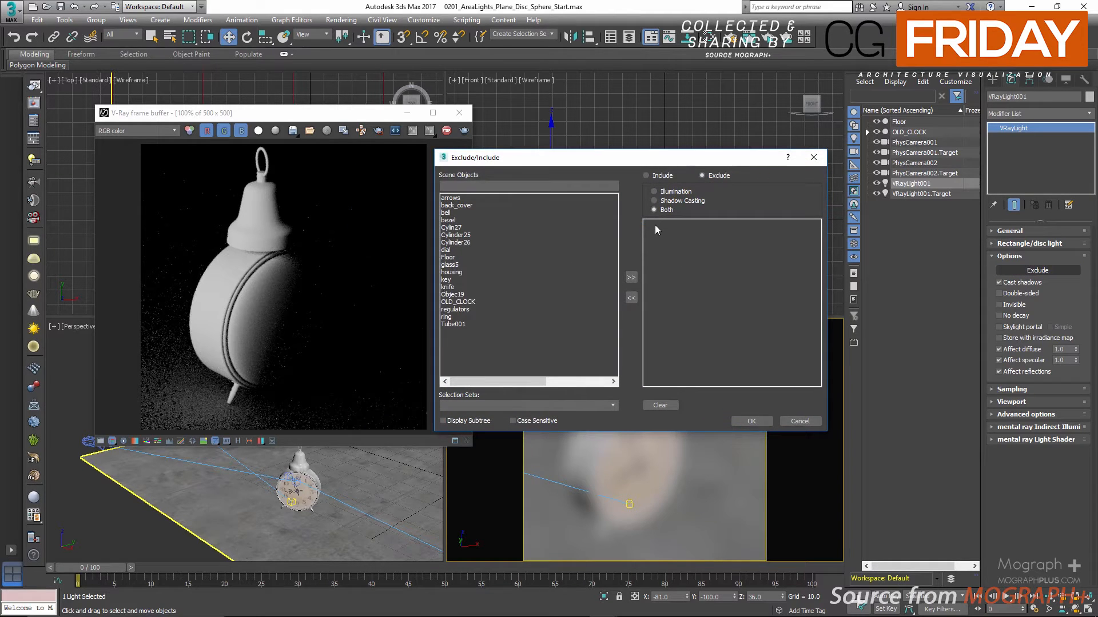
{"action": "left_click", "coordinate": [763, 423]}
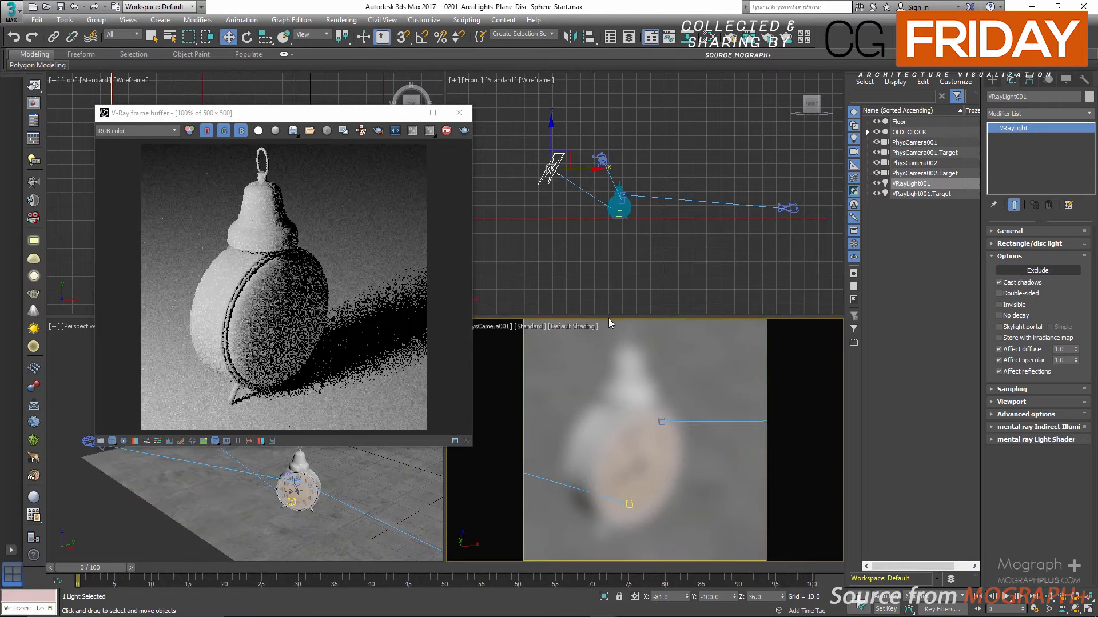
{"action": "right_click", "coordinate": [689, 357]}
{"action": "left_click", "coordinate": [588, 378]}
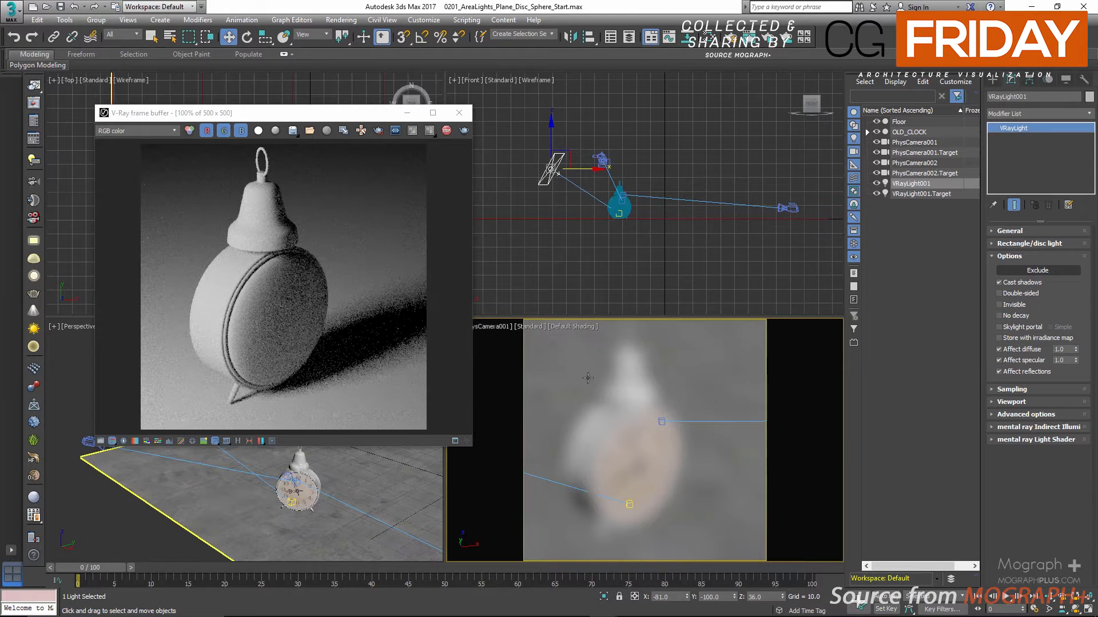
Turn the plane light's shadow casting off and back on to compare the render
{"action": "left_click_drag", "start_coordinate": [339, 120], "coordinate": [450, 115]}
{"action": "left_click", "coordinate": [999, 283]}
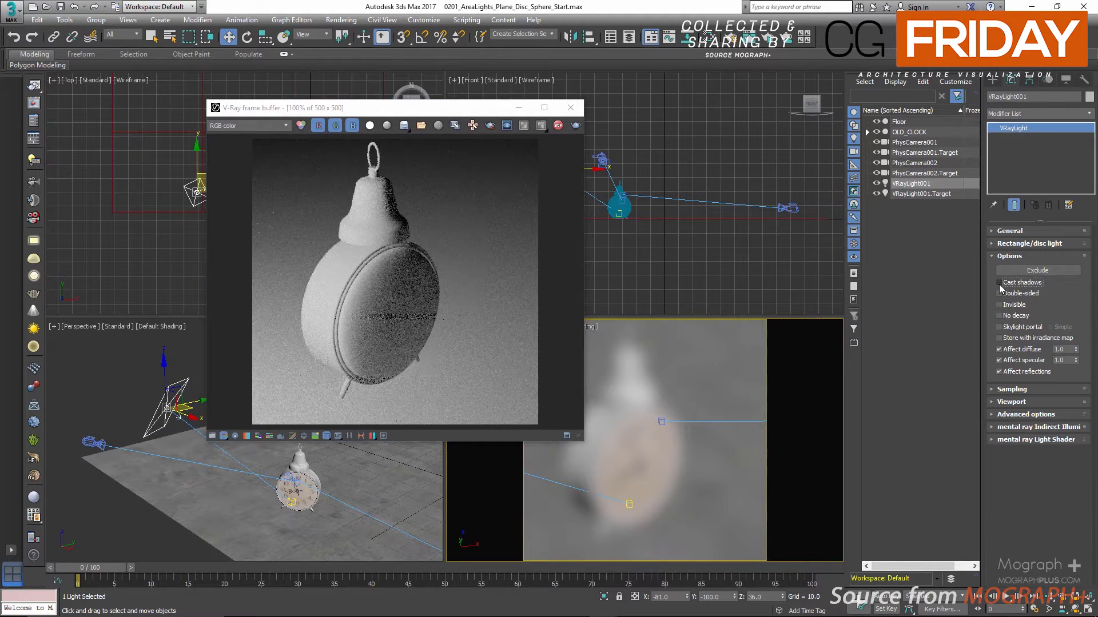
{"action": "left_click", "coordinate": [999, 283]}
{"action": "left_click", "coordinate": [999, 283]}
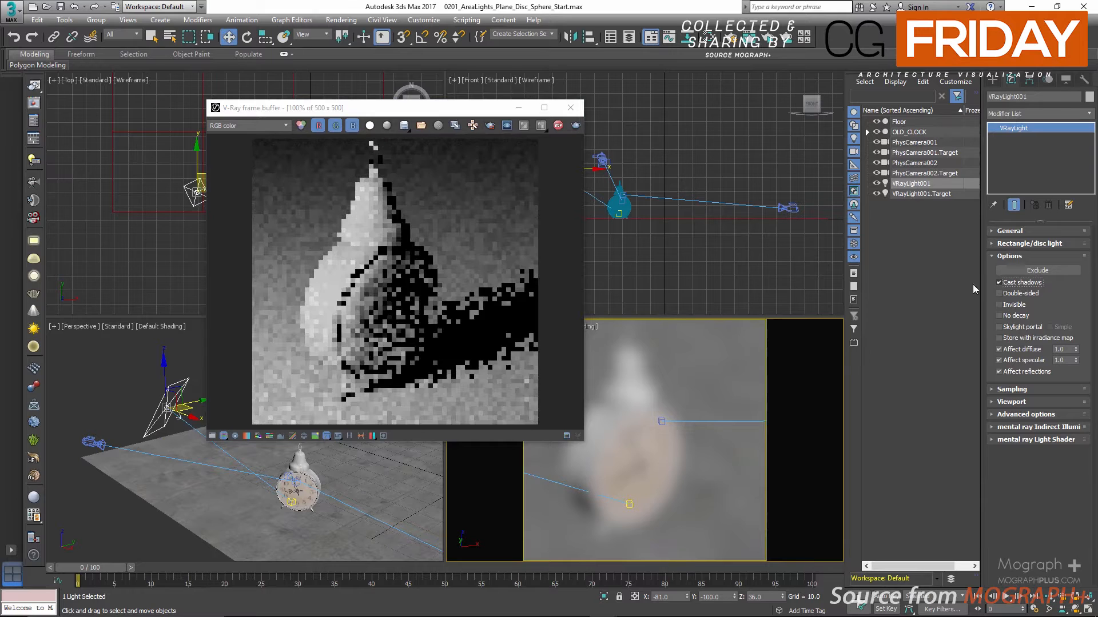
{"action": "left_click_drag", "start_coordinate": [457, 110], "coordinate": [586, 112]}
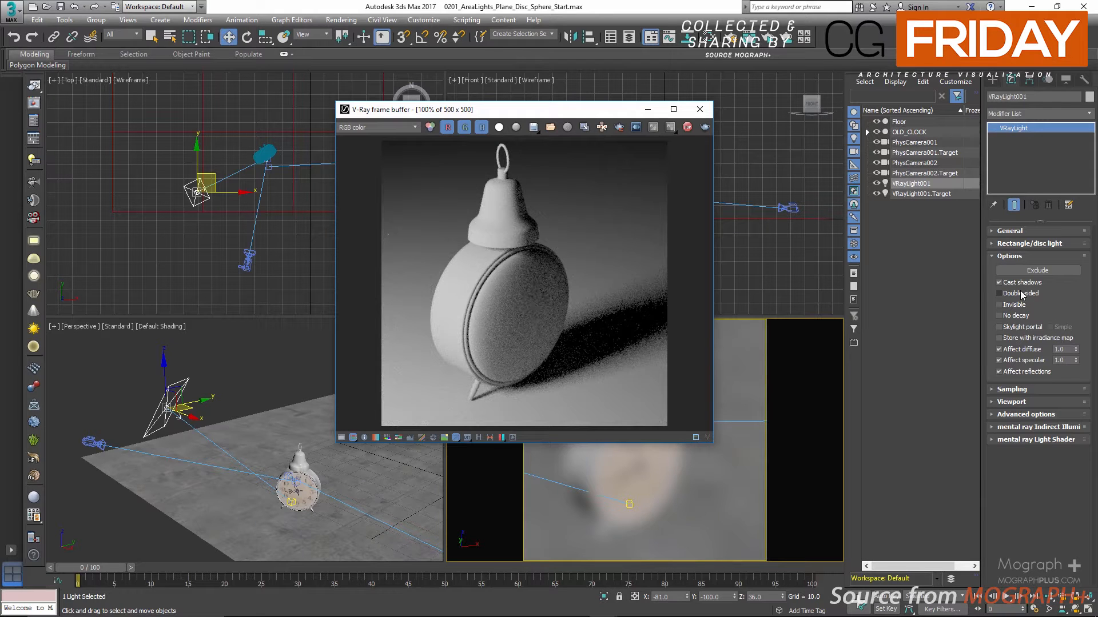
Switch the camera viewport to PhysCamera002 so that the plane light itself is in the rendered view
{"action": "left_click_drag", "start_coordinate": [546, 113], "coordinate": [372, 118]}
{"action": "right_click", "coordinate": [702, 372]}
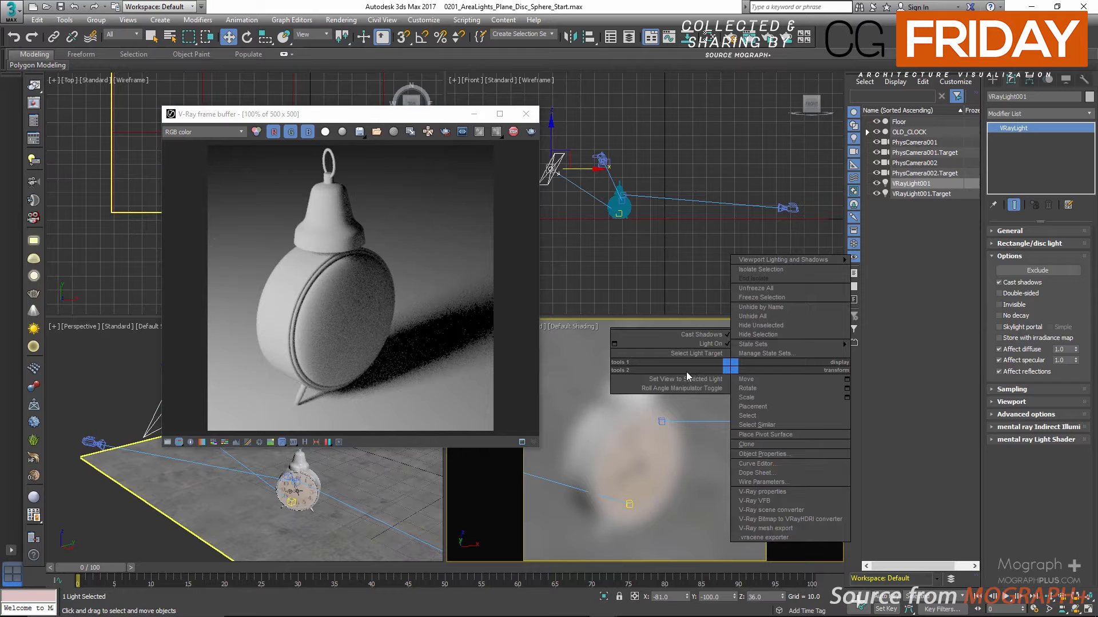
{"action": "left_click", "coordinate": [650, 417]}
{"action": "key", "text": "c"}
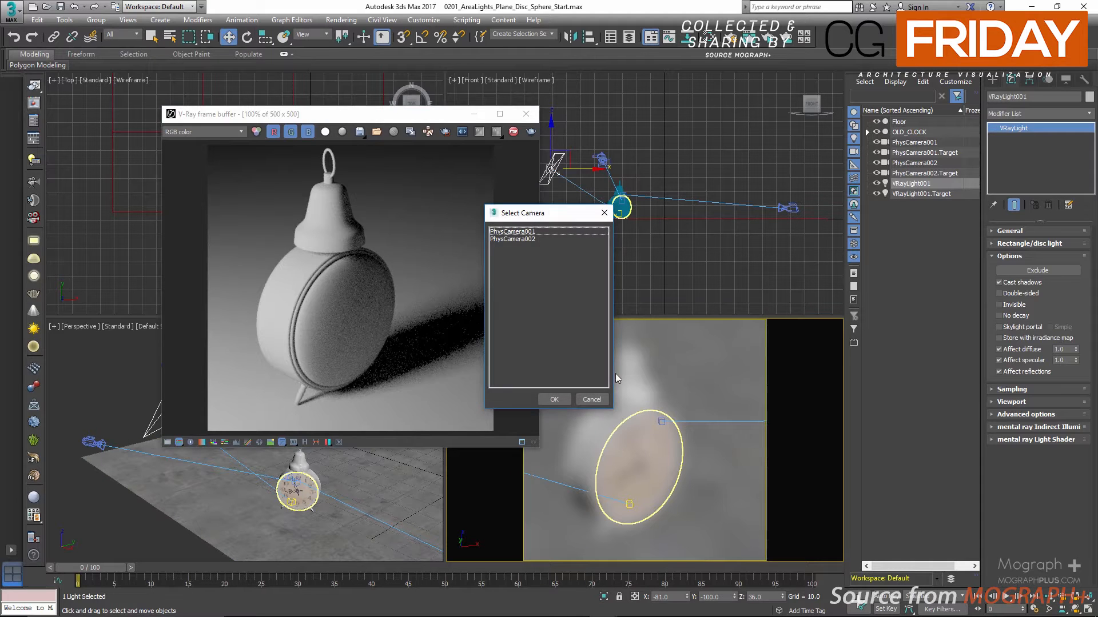
{"action": "double_click", "coordinate": [514, 238]}
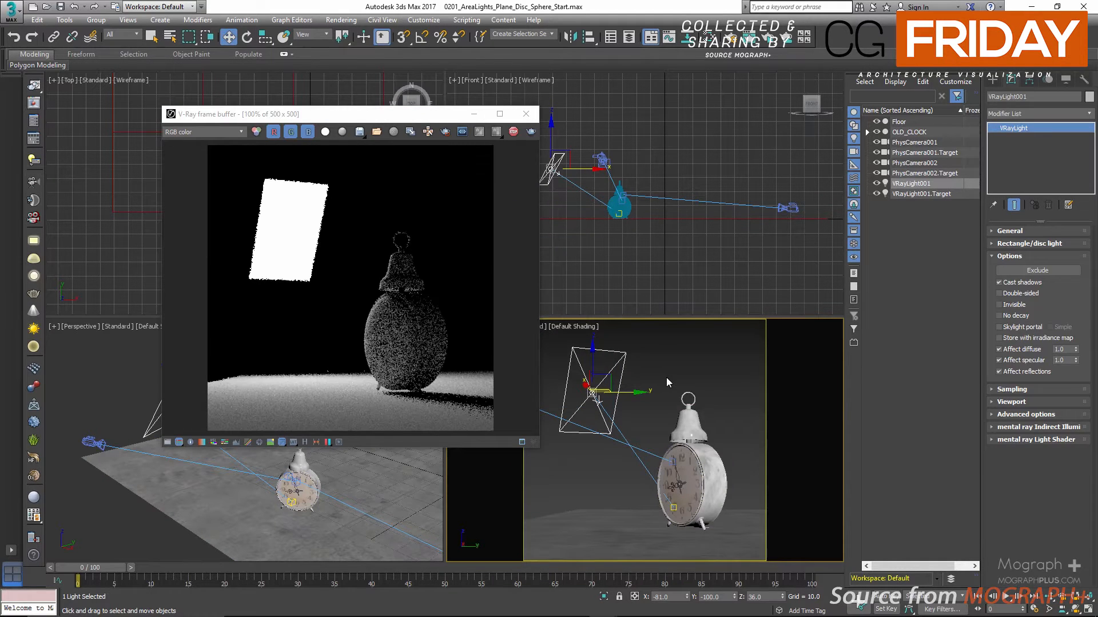
Orbit the camera behind the plane light and switch its double-sided emission off to compare the back face in the render
{"action": "middle_click_drag", "start_coordinate": [667, 377], "coordinate": [672, 399], "text": "alt"}
{"action": "middle_click_drag", "start_coordinate": [660, 400], "coordinate": [681, 393], "text": "ctrl+alt"}
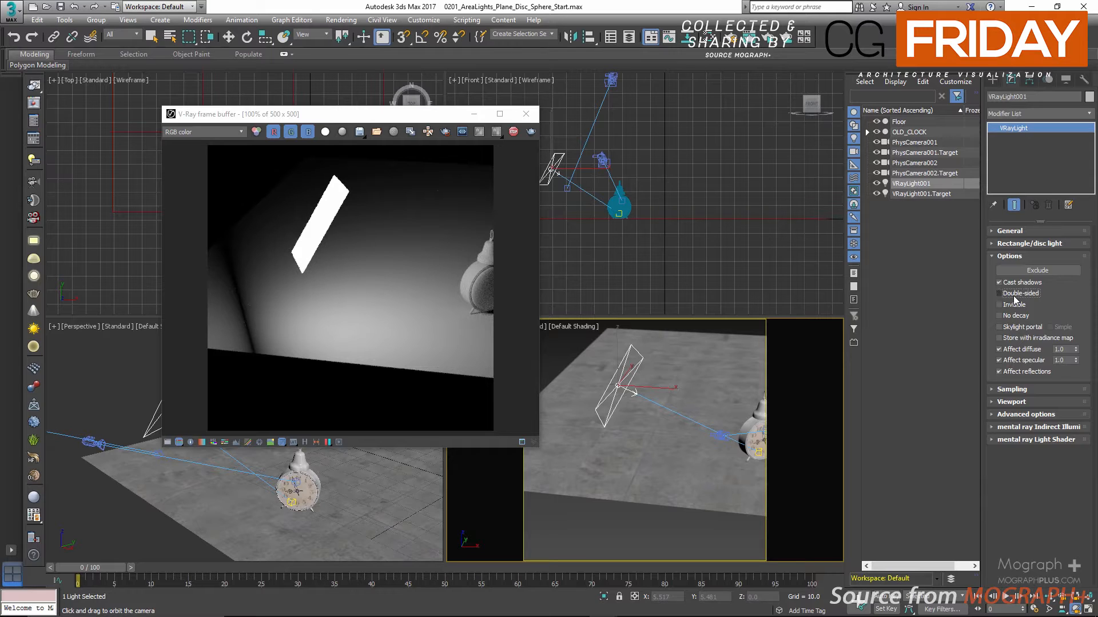
{"action": "left_click", "coordinate": [1014, 296]}
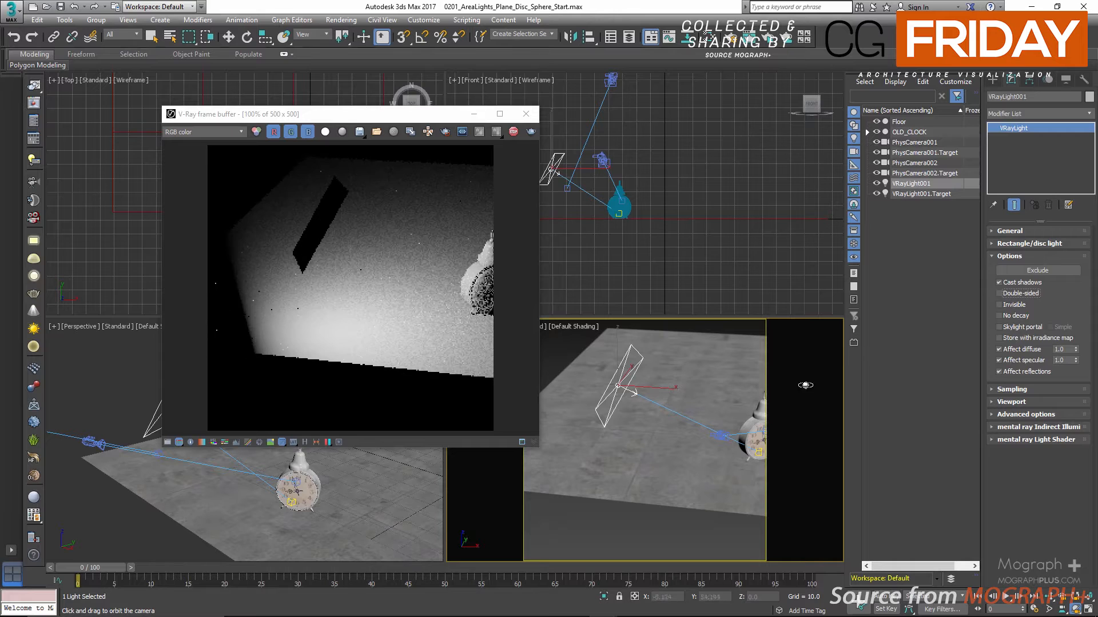
{"action": "left_click_drag", "start_coordinate": [693, 400], "coordinate": [621, 407]}
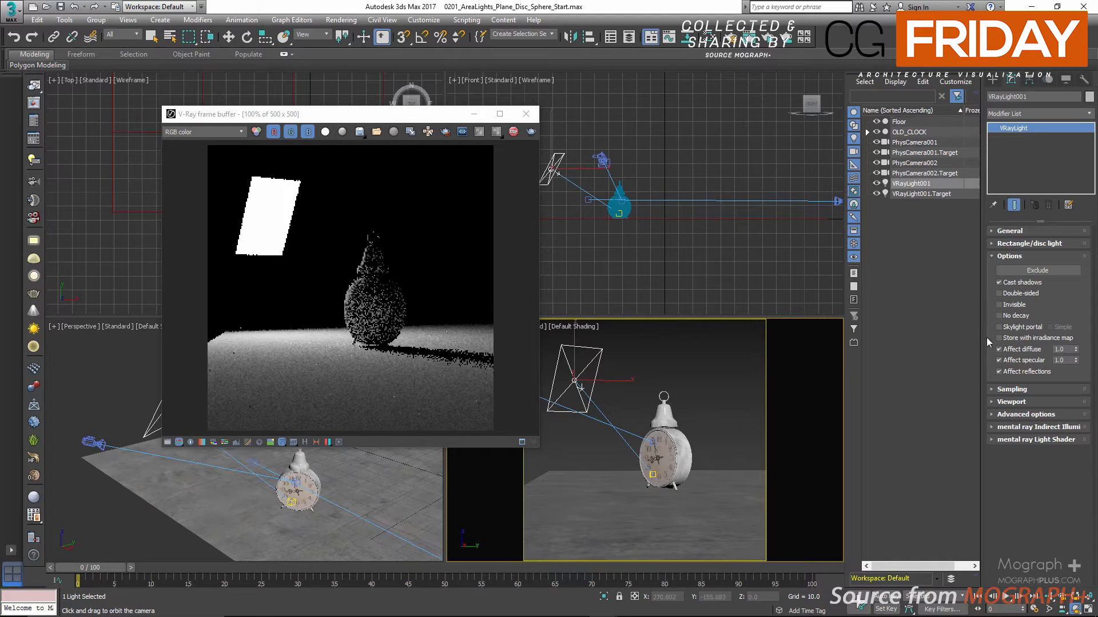
Toggle the plane light's Invisible option several times to compare the render, leaving it enabled
{"action": "left_click", "coordinate": [995, 307]}
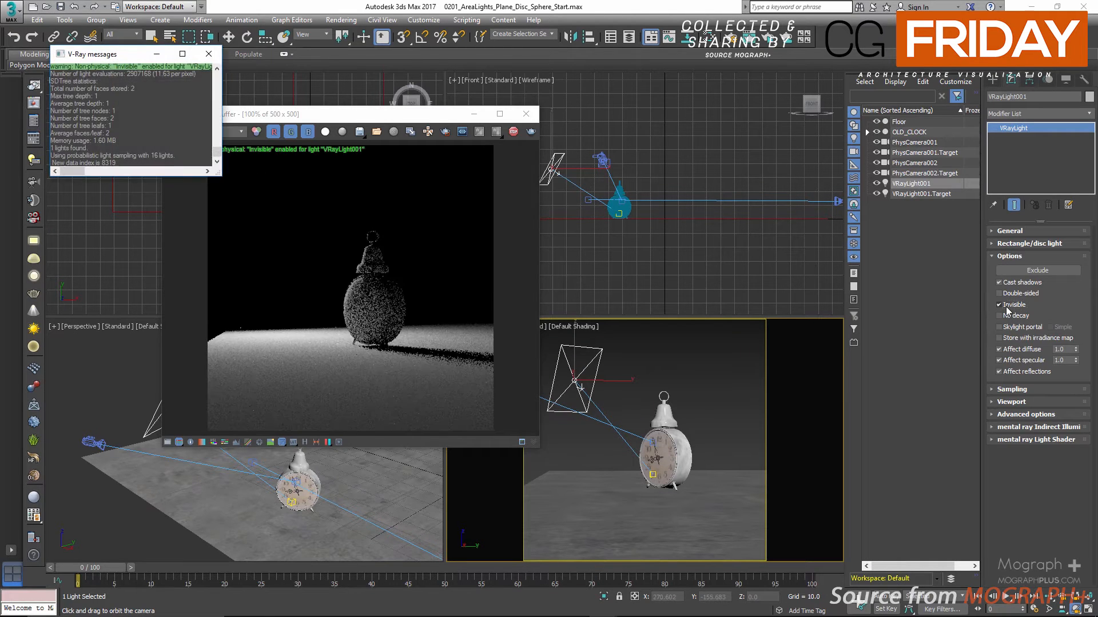
{"action": "left_click", "coordinate": [1007, 307]}
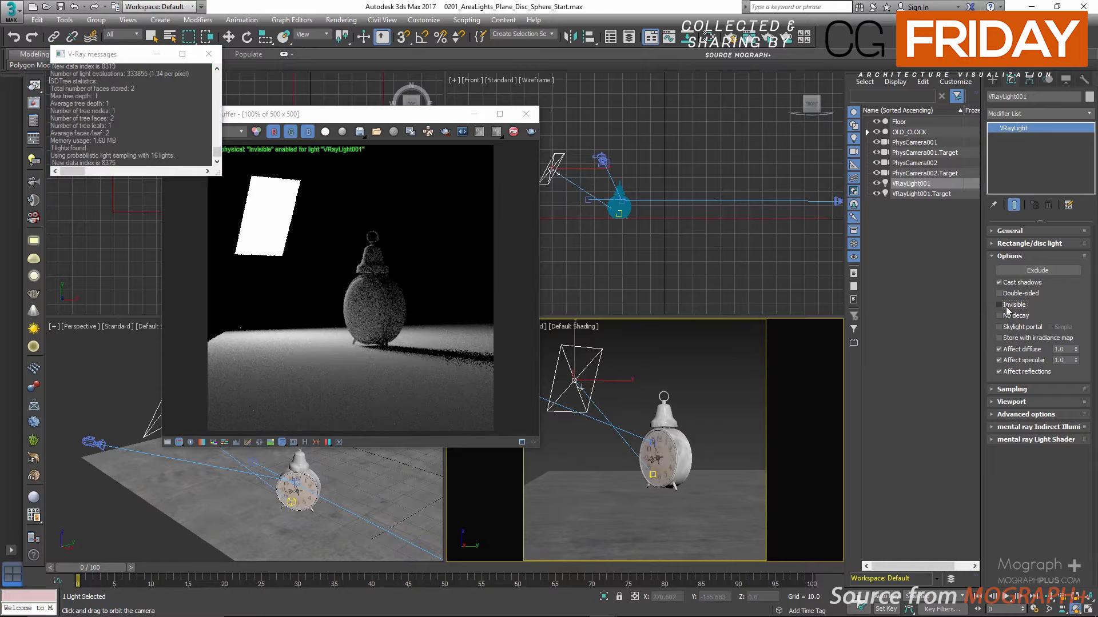
{"action": "left_click", "coordinate": [1006, 306]}
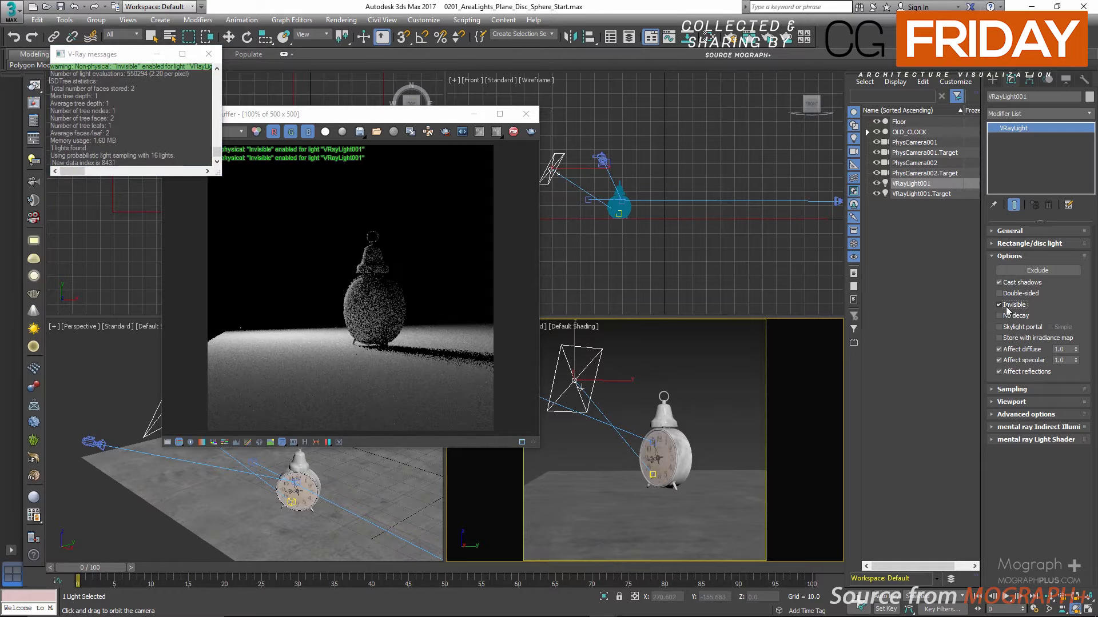
{"action": "left_click", "coordinate": [1006, 306]}
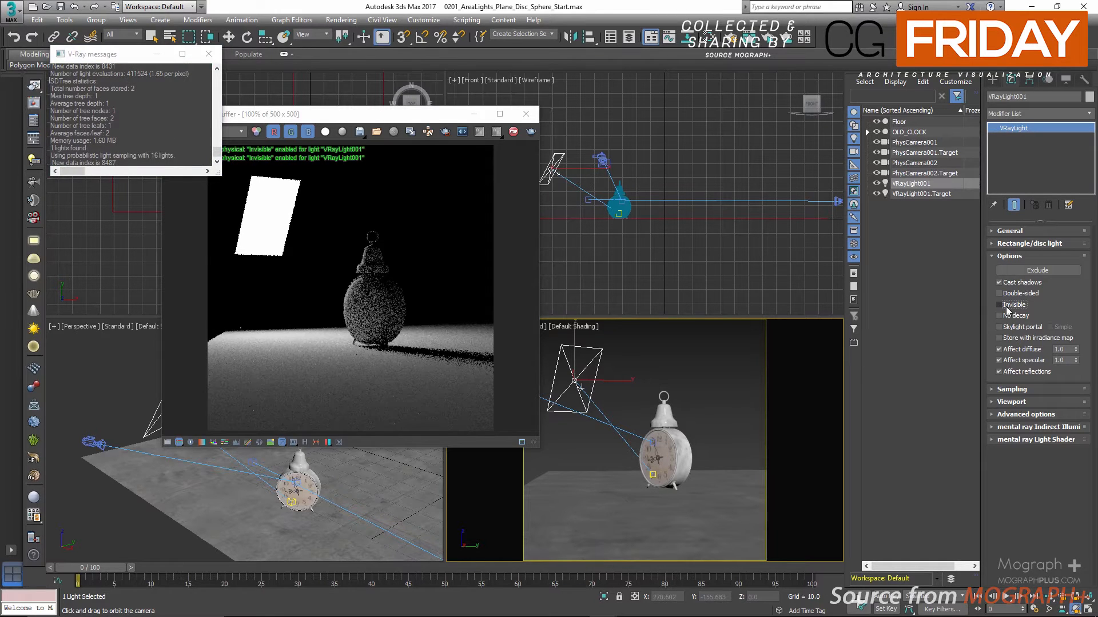
{"action": "left_click", "coordinate": [1007, 306]}
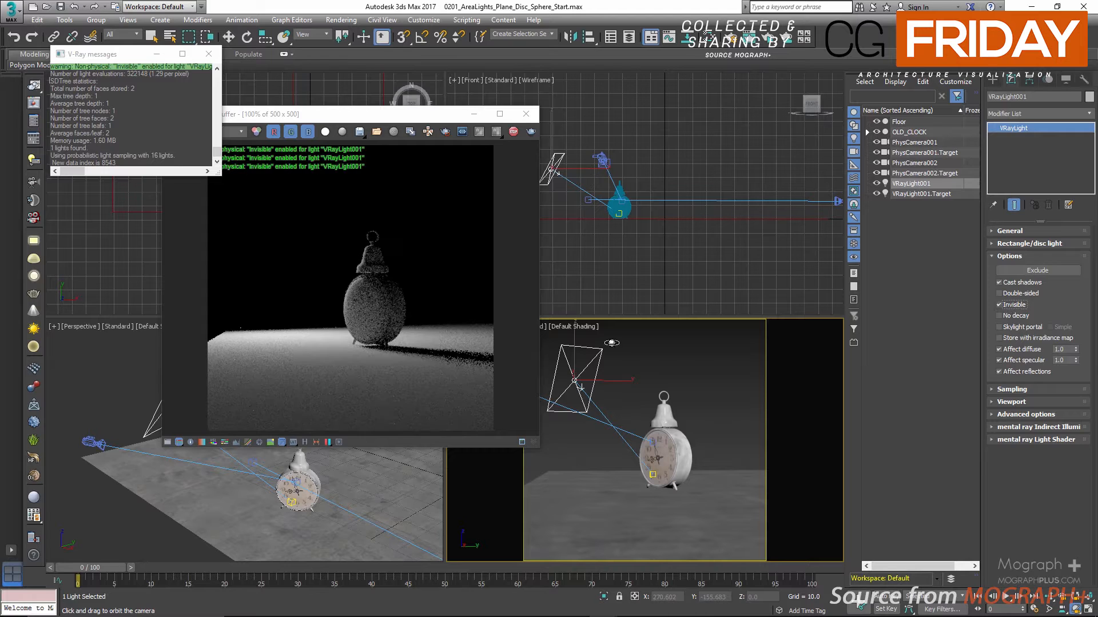
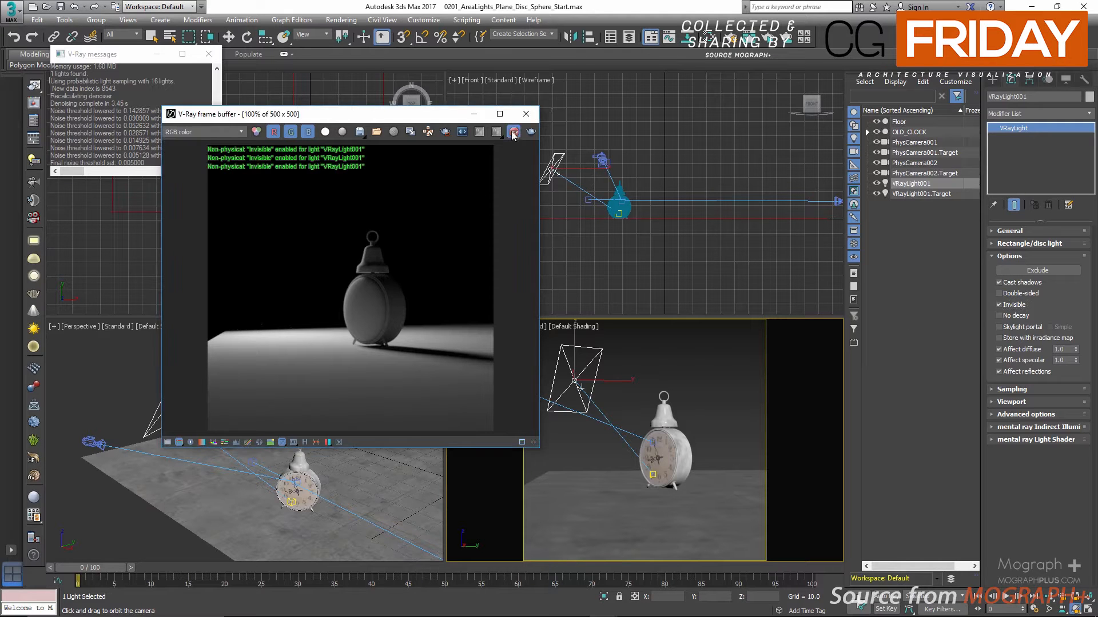
Turn off the material override in the V-Ray RT settings and start an ActiveShade render through PhysCamera001
{"action": "key", "text": "F10"}
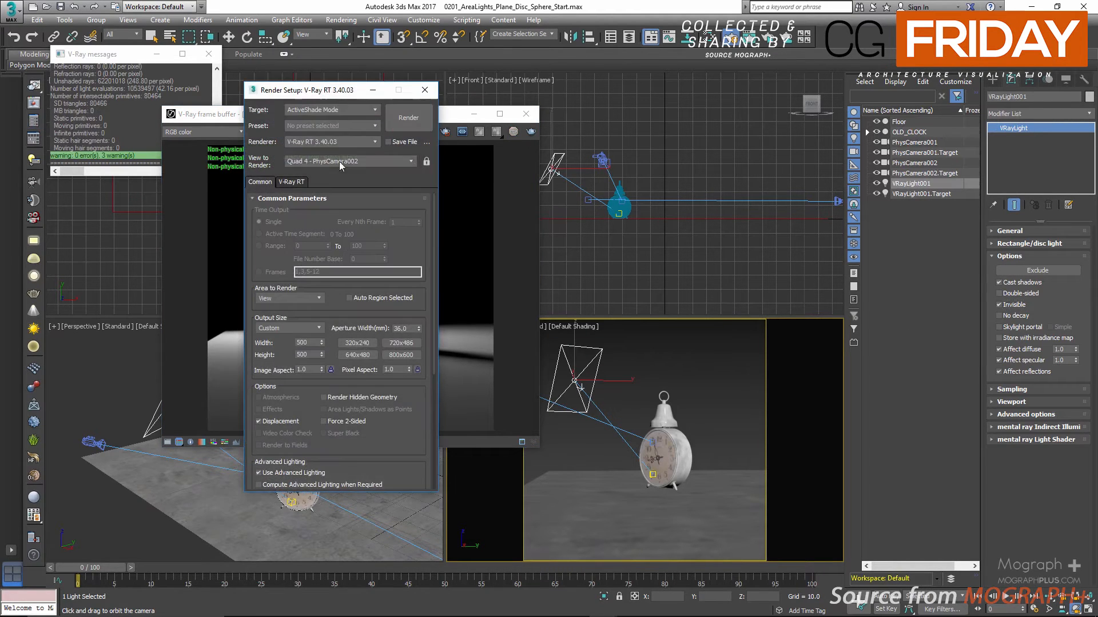
{"action": "left_click_drag", "start_coordinate": [318, 89], "coordinate": [408, 86]}
{"action": "left_click", "coordinate": [376, 177]}
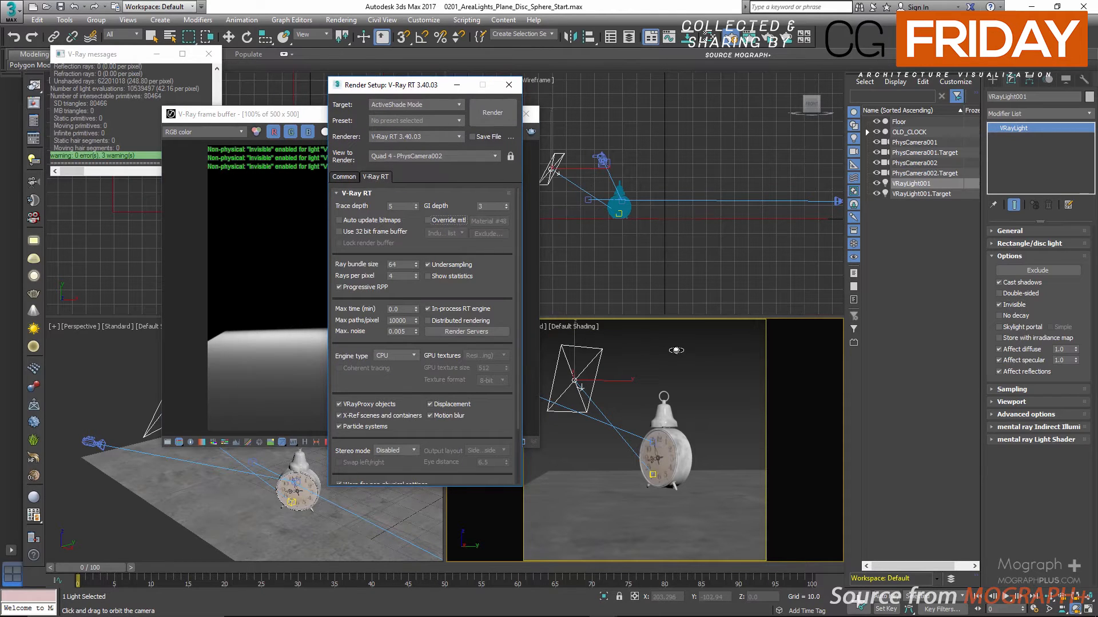
{"action": "right_click", "coordinate": [674, 358]}
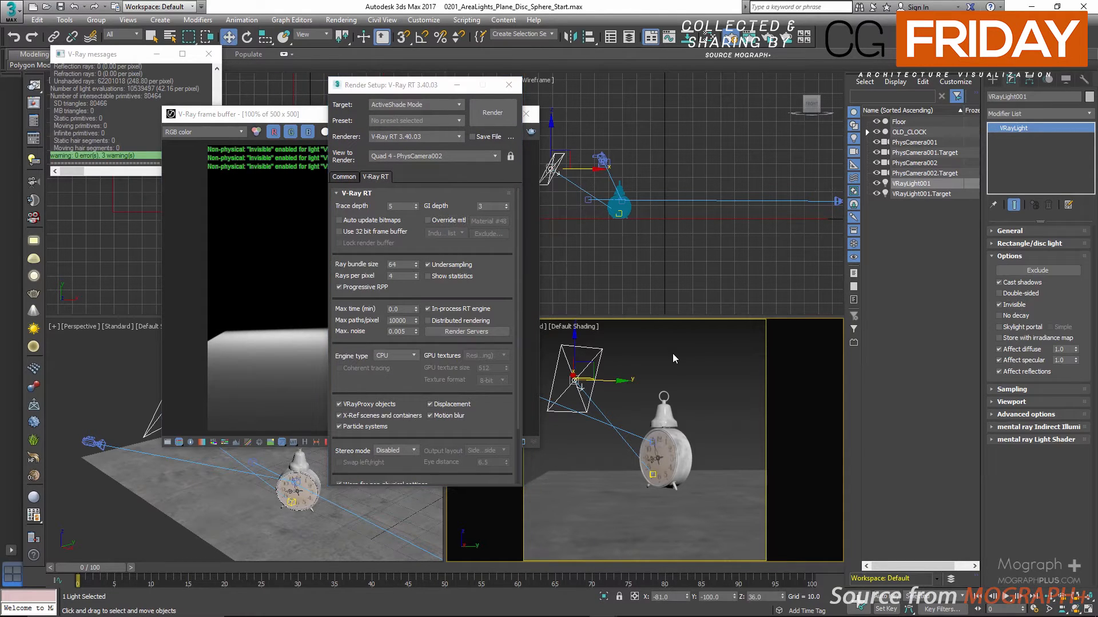
{"action": "key", "text": "c"}
{"action": "left_click", "coordinate": [561, 242]}
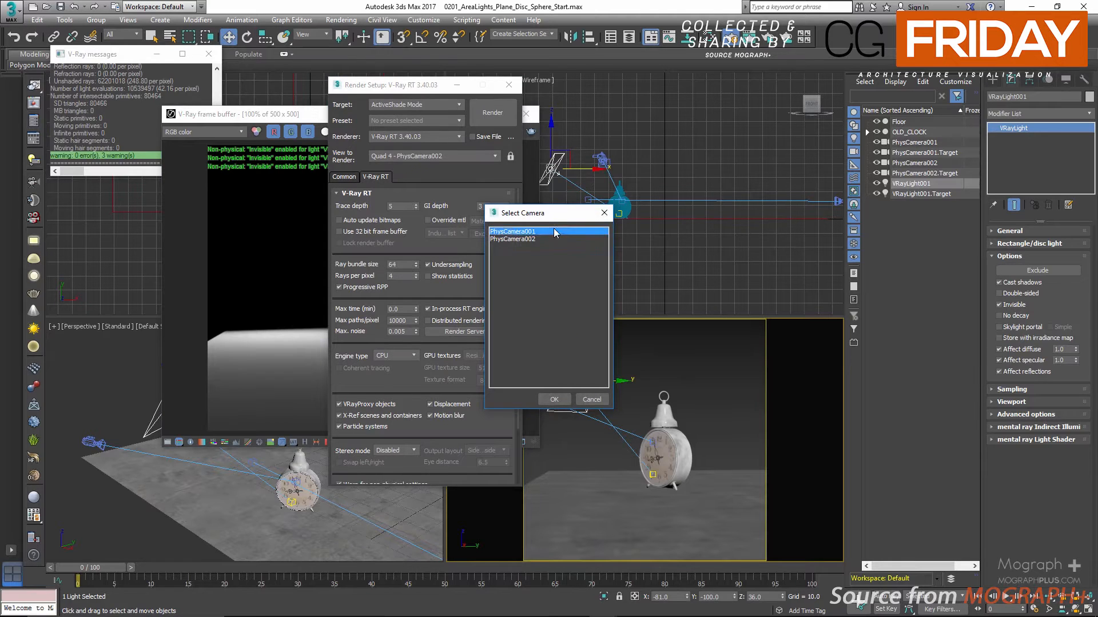
{"action": "double_click", "coordinate": [561, 242]}
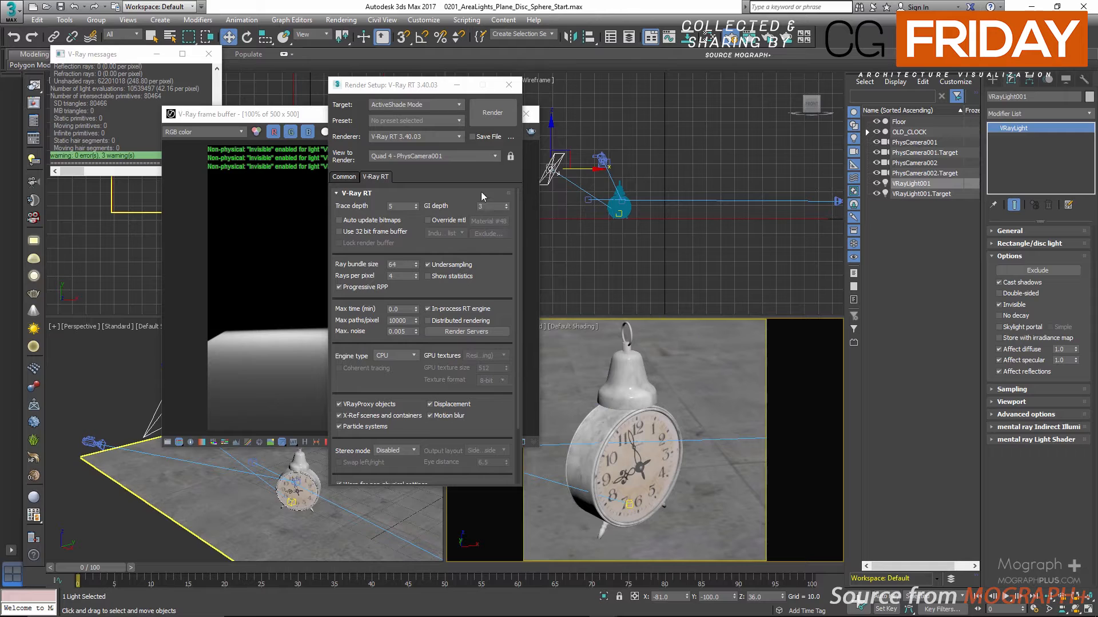
{"action": "left_click", "coordinate": [490, 117]}
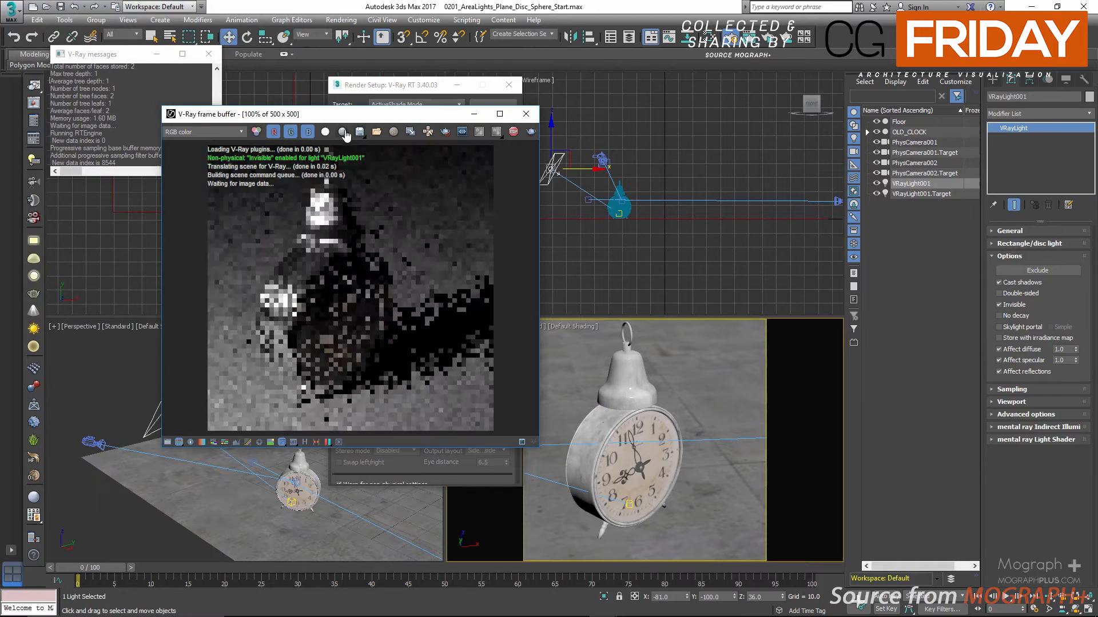
Turn off the plane light's Affect specular and toggle Invisible to compare the clock's highlights, leaving Invisible enabled
{"action": "left_click", "coordinate": [1000, 306]}
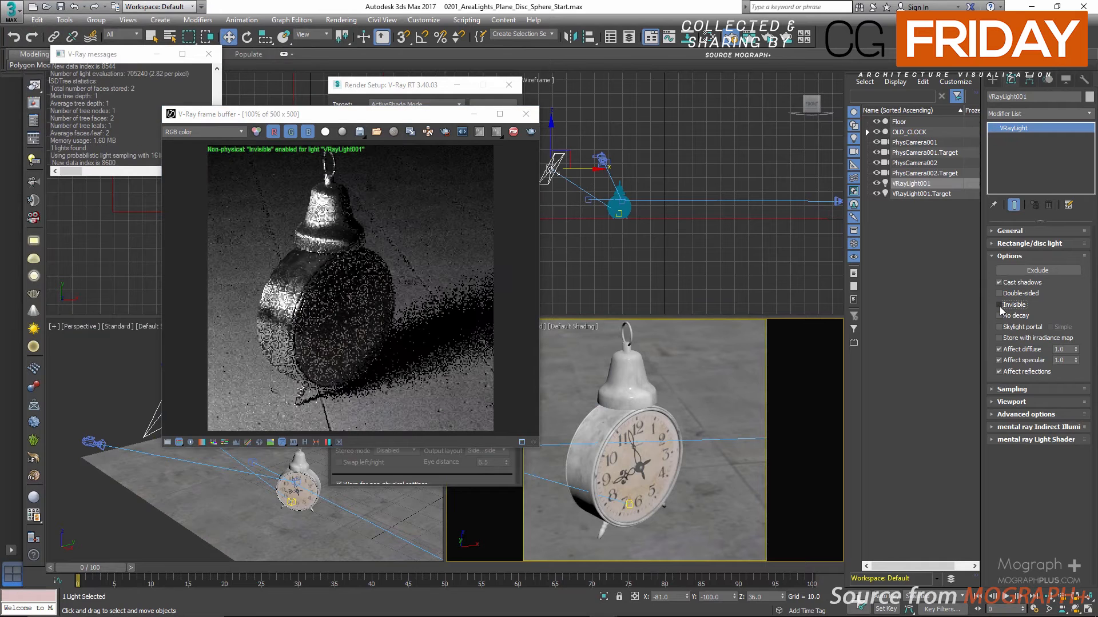
{"action": "left_click", "coordinate": [1015, 362]}
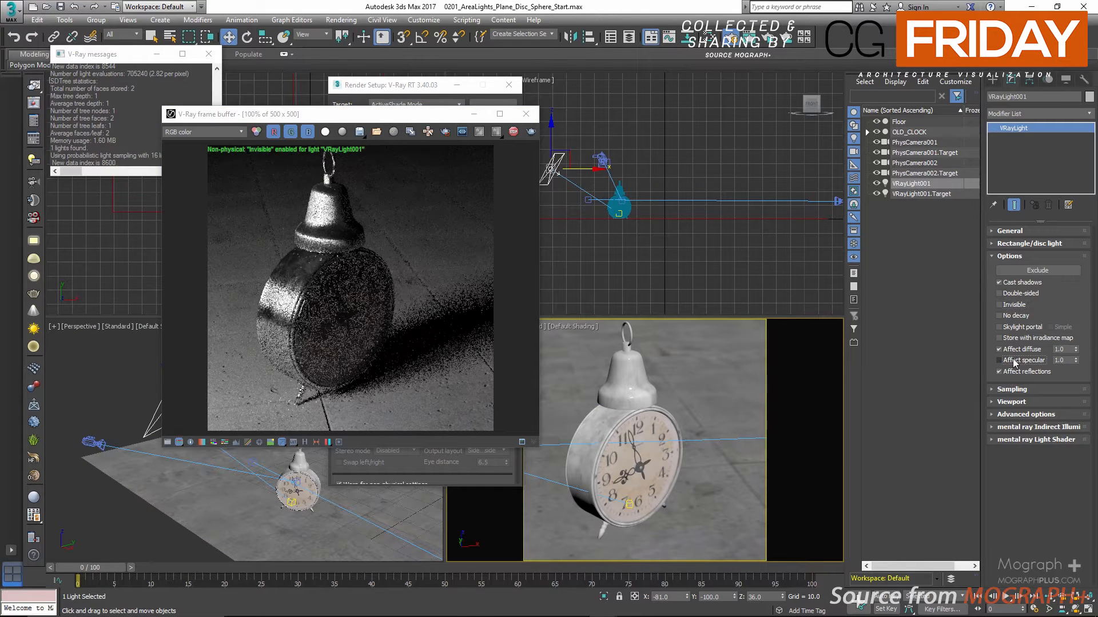
{"action": "left_click", "coordinate": [1008, 306]}
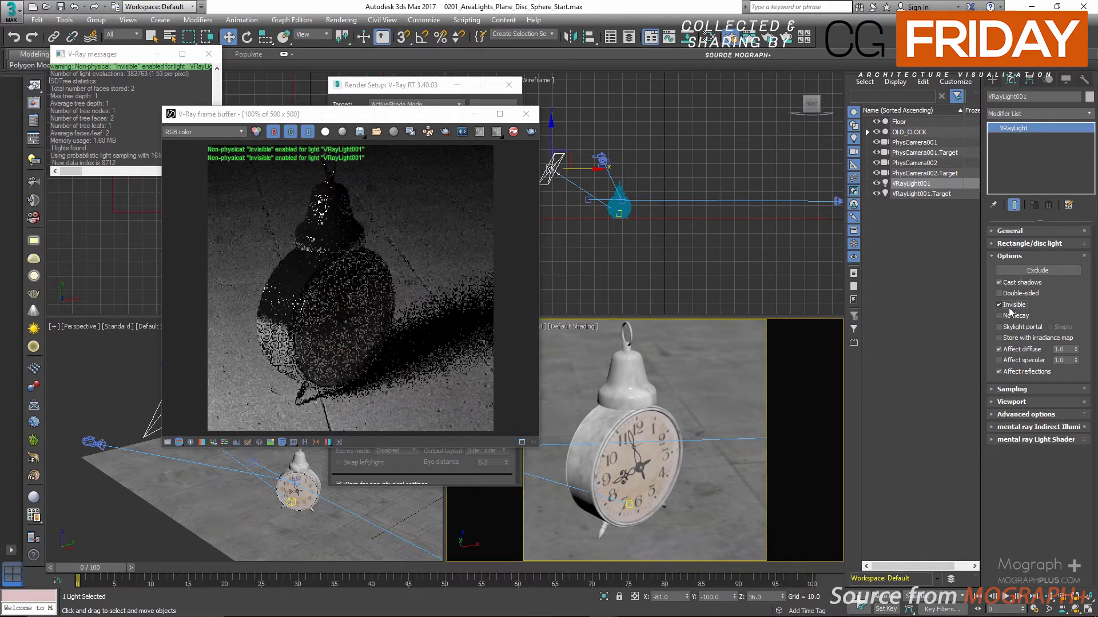
{"action": "left_click", "coordinate": [1009, 308]}
{"action": "left_click", "coordinate": [1009, 308]}
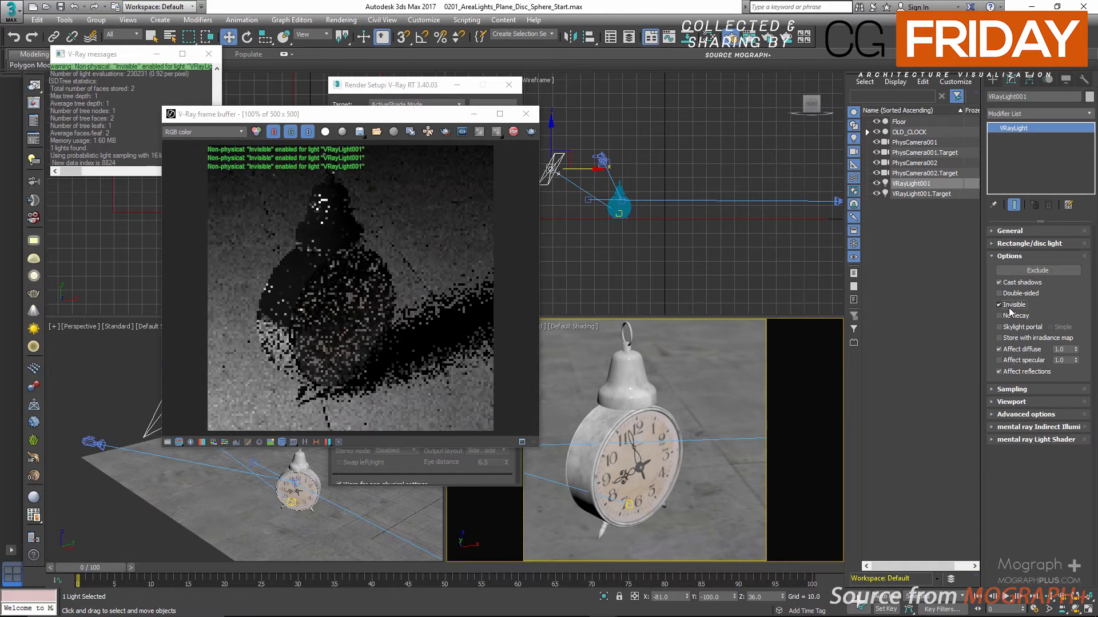
Turn the light's Affect reflections off and back on to compare the render, and re-enable Affect specular
{"action": "left_click", "coordinate": [999, 372]}
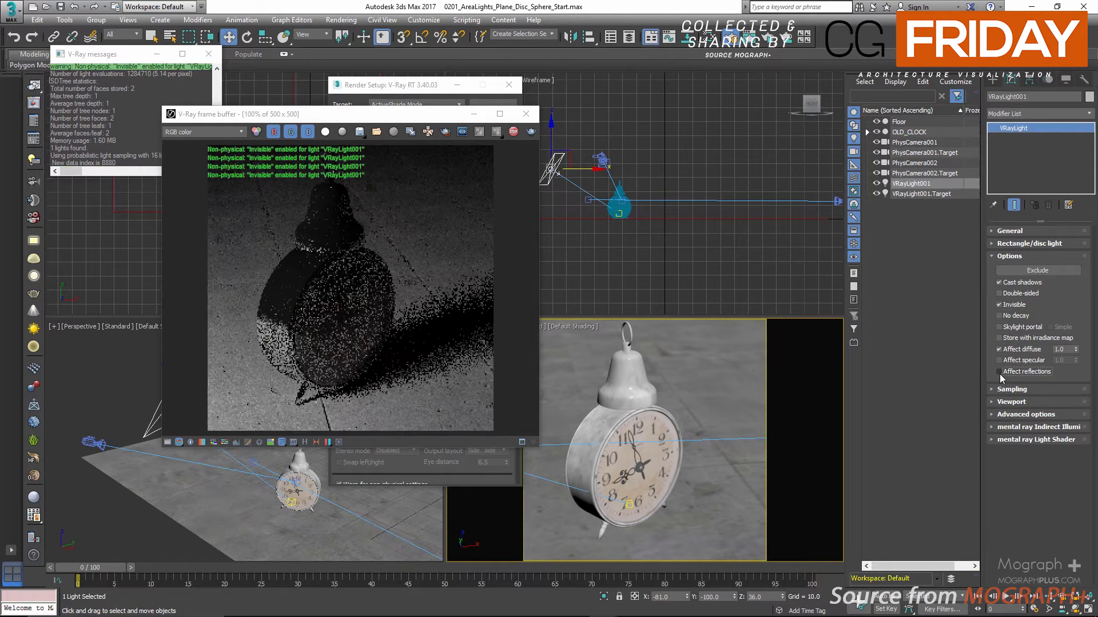
{"action": "left_click", "coordinate": [998, 372]}
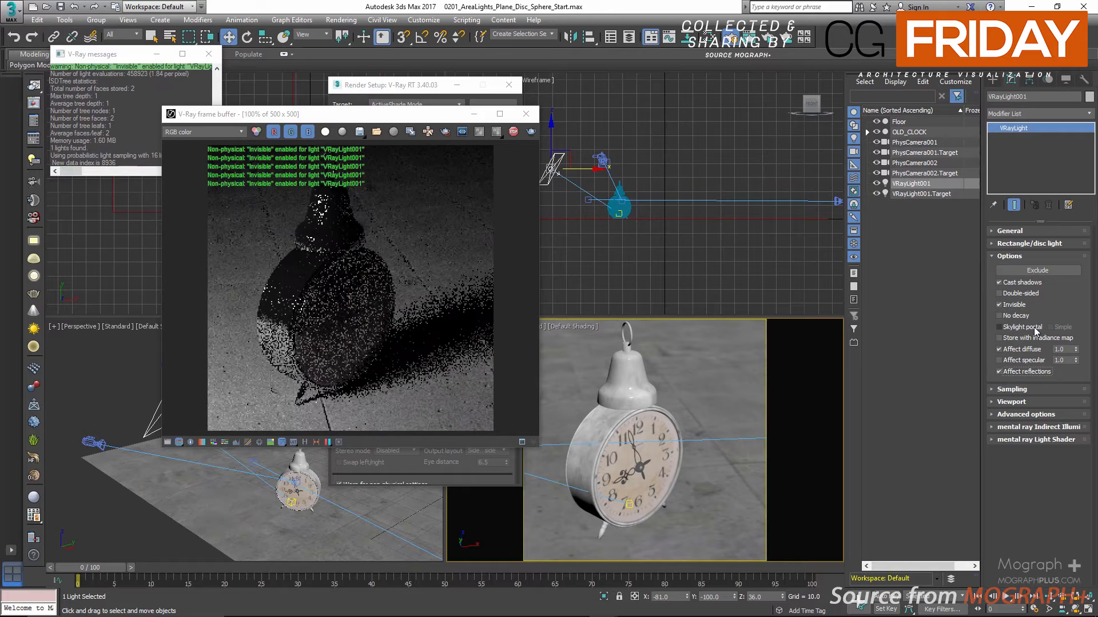
{"action": "left_click", "coordinate": [999, 360]}
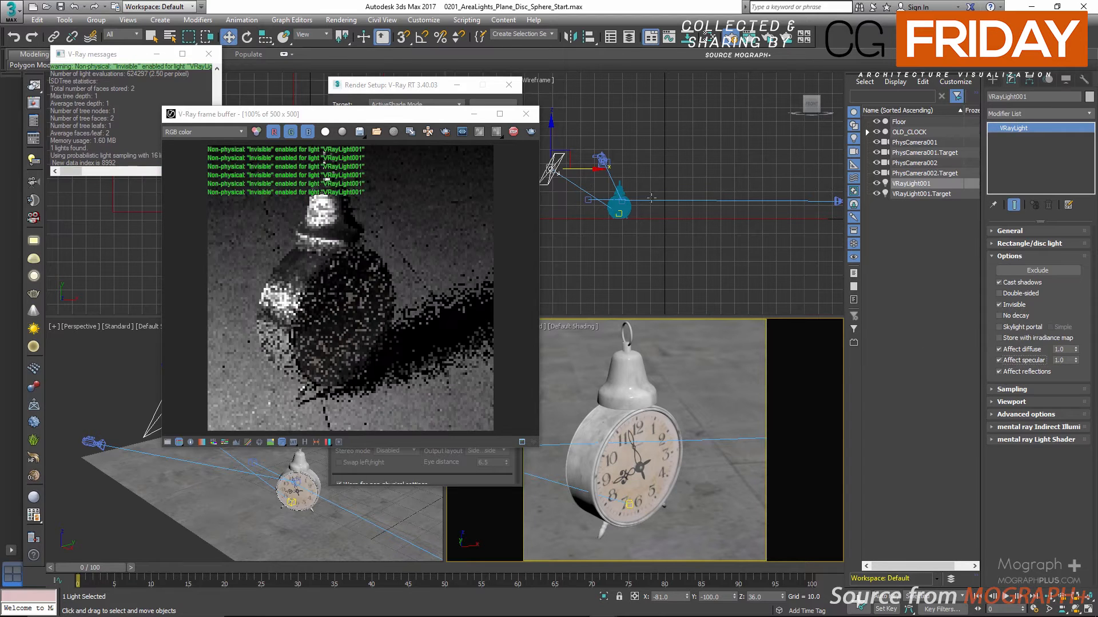
Enable the V-Ray RT material override again and close the render settings
{"action": "left_click", "coordinate": [437, 93]}
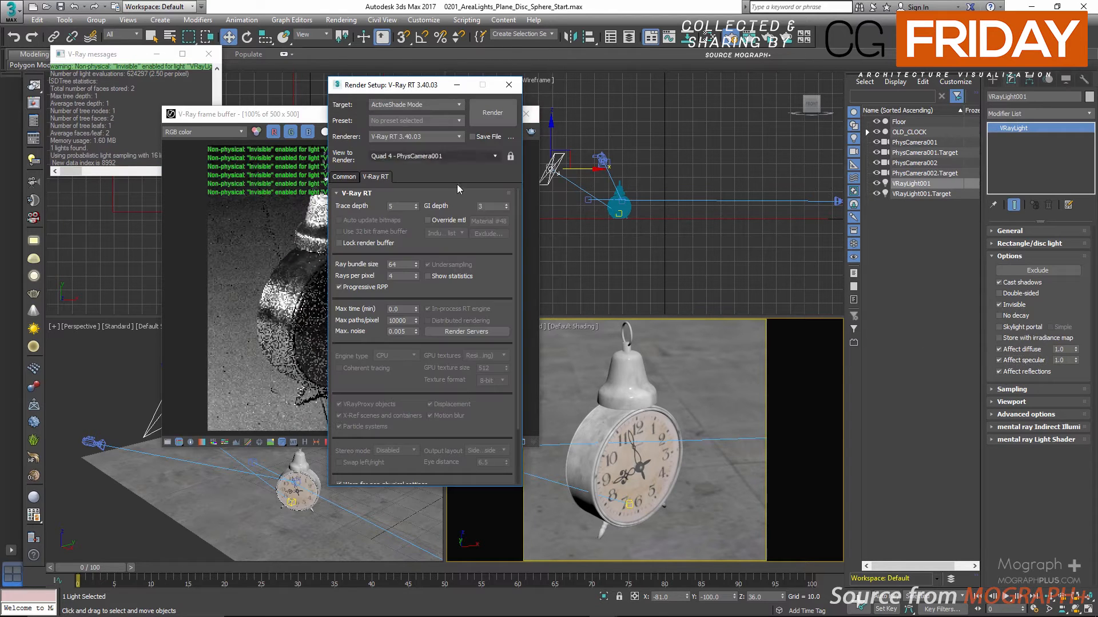
{"action": "left_click", "coordinate": [457, 222]}
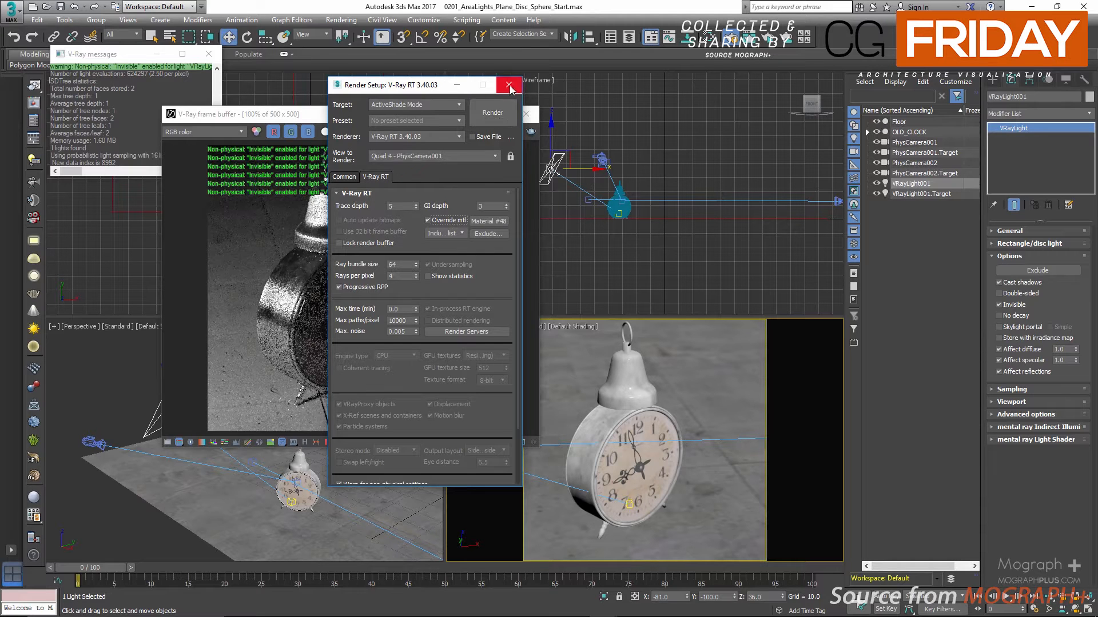
{"action": "left_click", "coordinate": [509, 87]}
Switch the camera viewport to PhysCamera002 to show the light and clock in the live render
{"action": "right_click", "coordinate": [730, 442]}
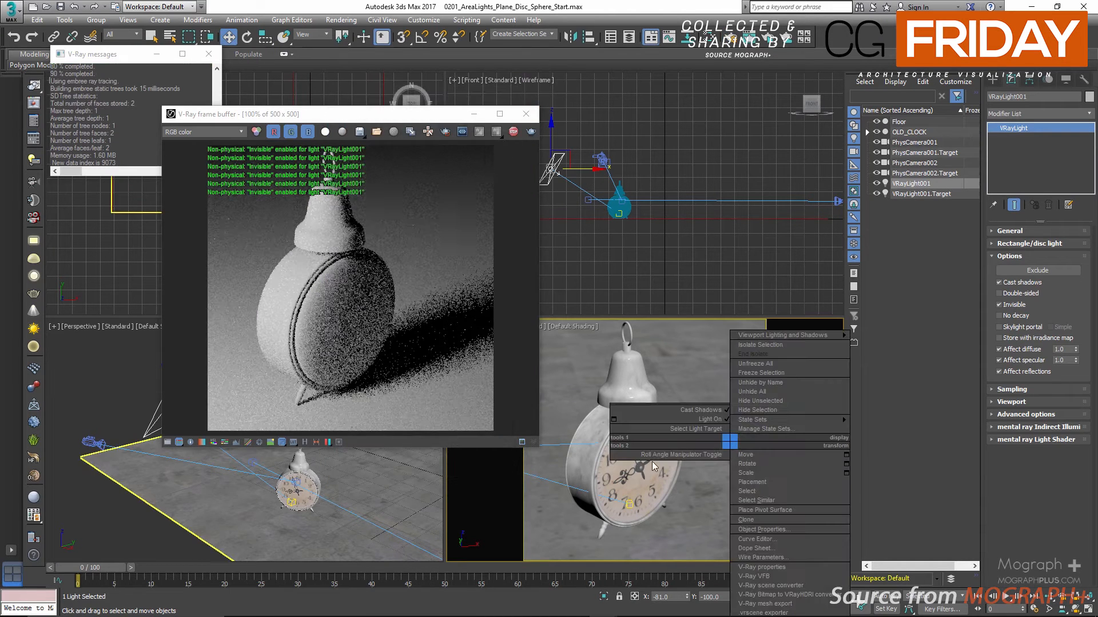
{"action": "left_click", "coordinate": [649, 486]}
{"action": "key", "text": "c"}
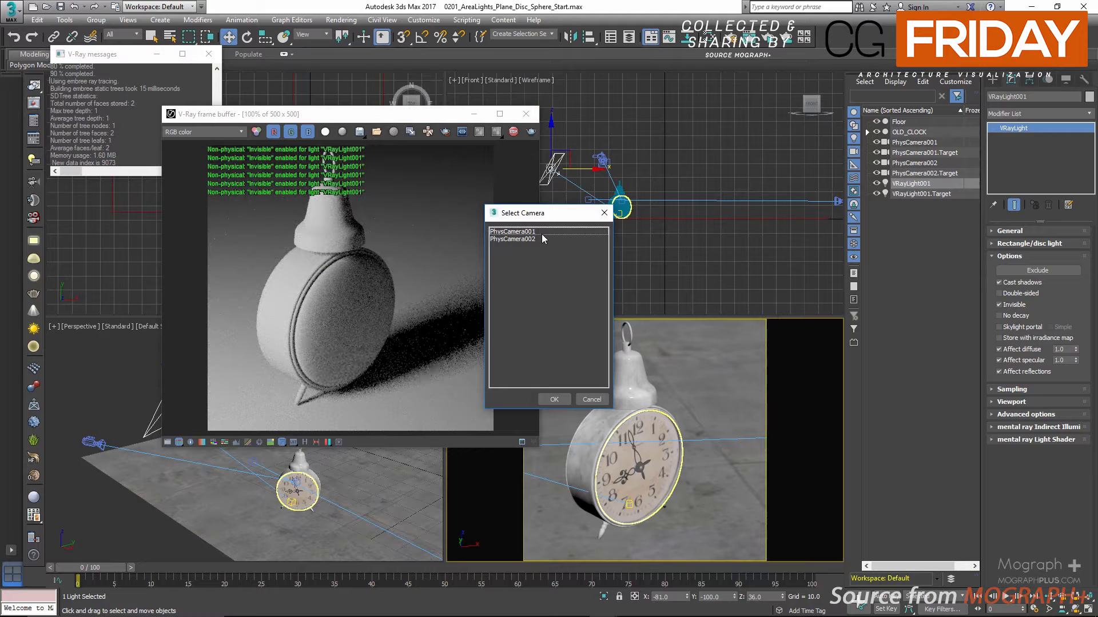
{"action": "left_click", "coordinate": [537, 238]}
{"action": "double_click", "coordinate": [537, 238]}
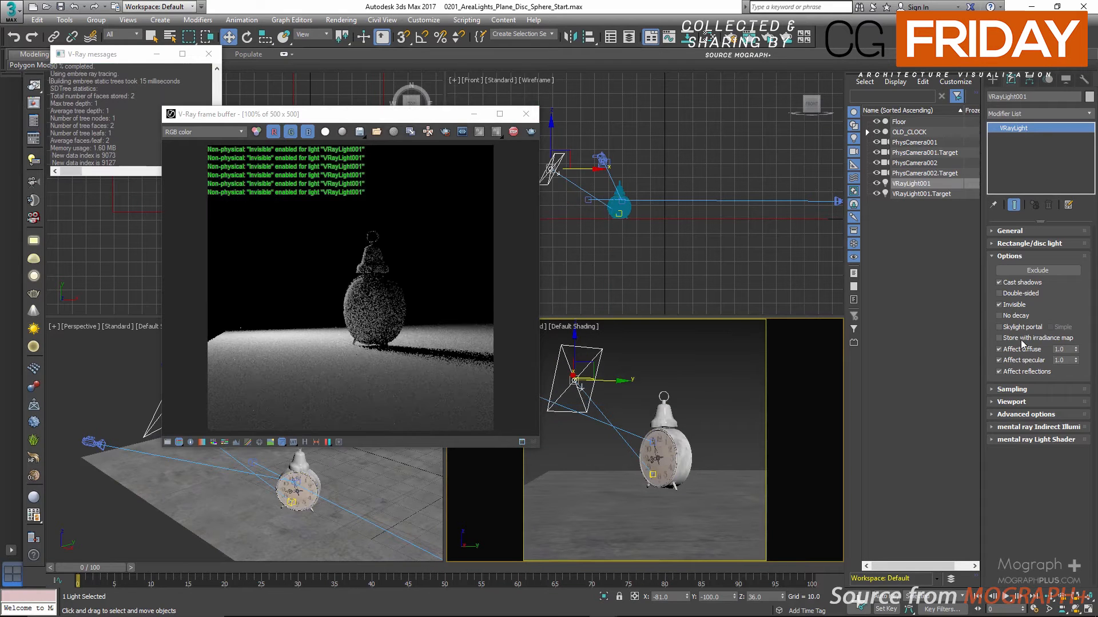
Turn off the plane light's Invisible option and enable No decay to compare the brightness in the render
{"action": "left_click", "coordinate": [1018, 306]}
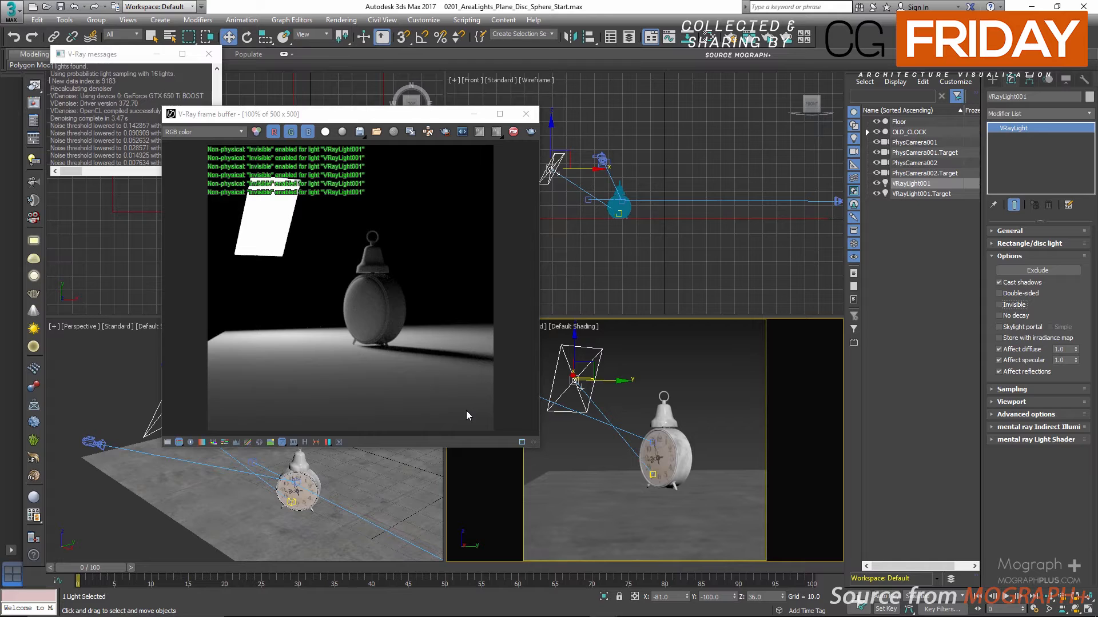
{"action": "left_click", "coordinate": [1000, 315]}
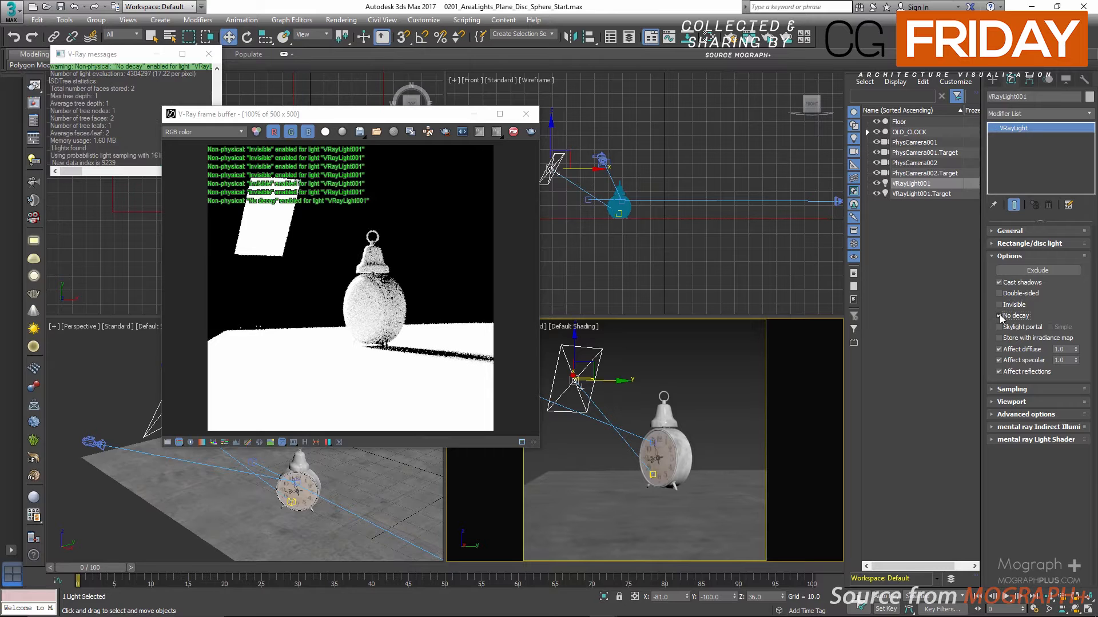
Turn off the V-Ray RT warning for non-physical settings, and disable No decay on the plane light
{"action": "left_click", "coordinate": [33, 123]}
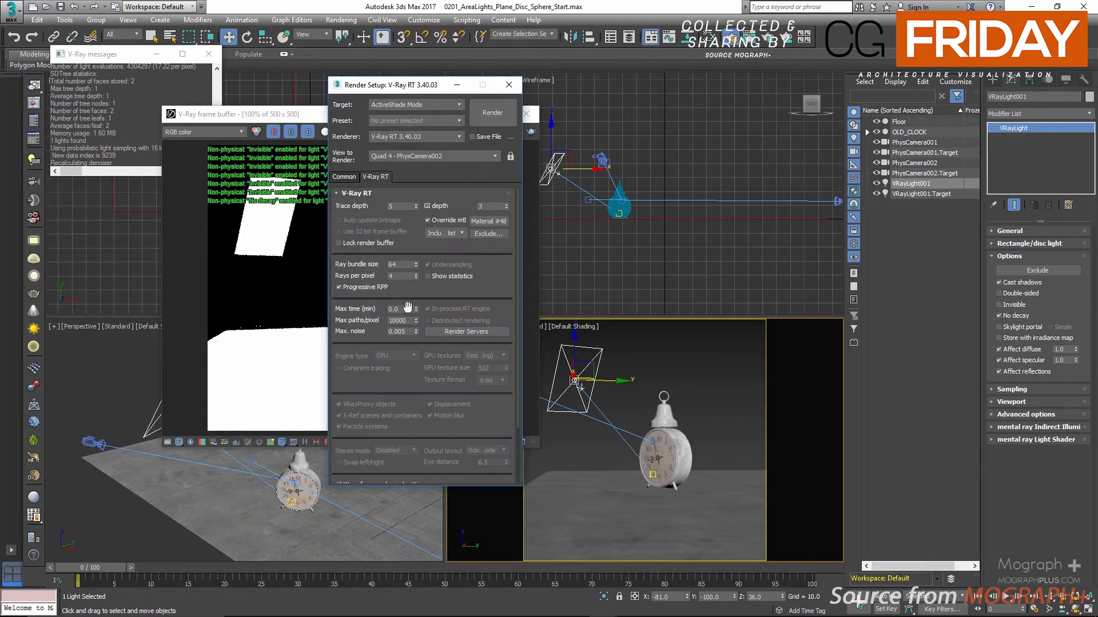
{"action": "scroll", "coordinate": [407, 307], "scroll_direction": "down", "scroll_amount": 3}
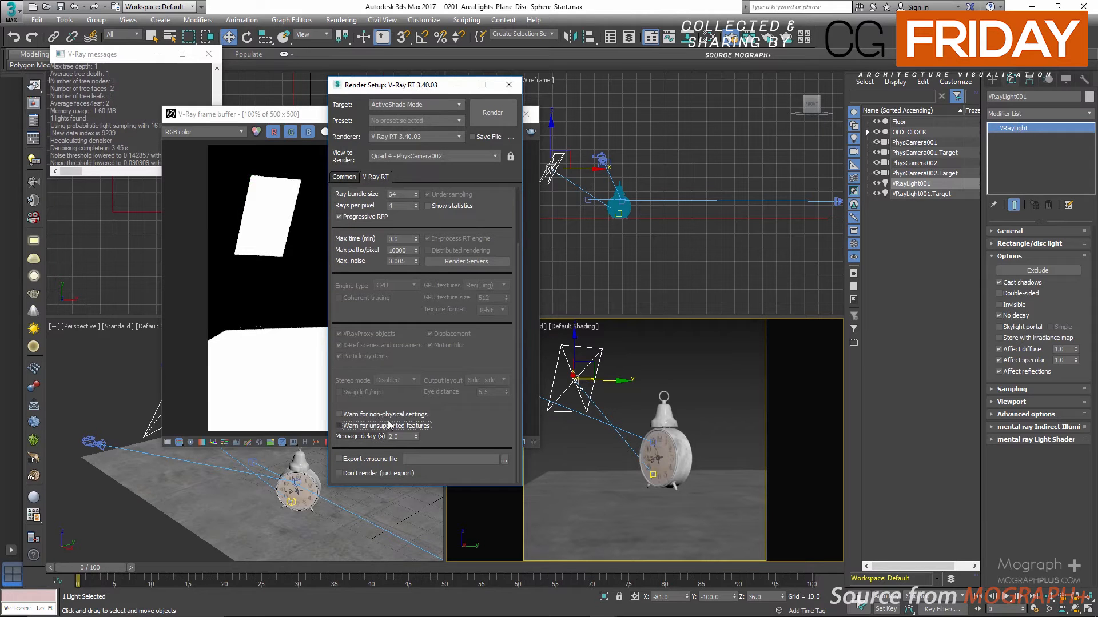
{"action": "left_click", "coordinate": [504, 85]}
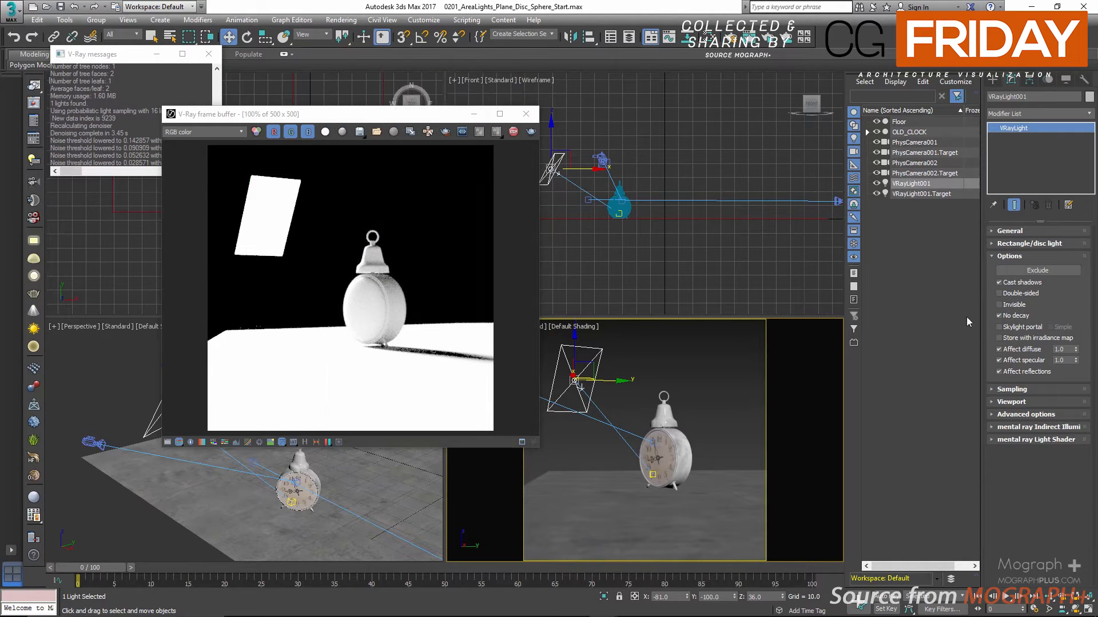
{"action": "left_click", "coordinate": [1005, 317]}
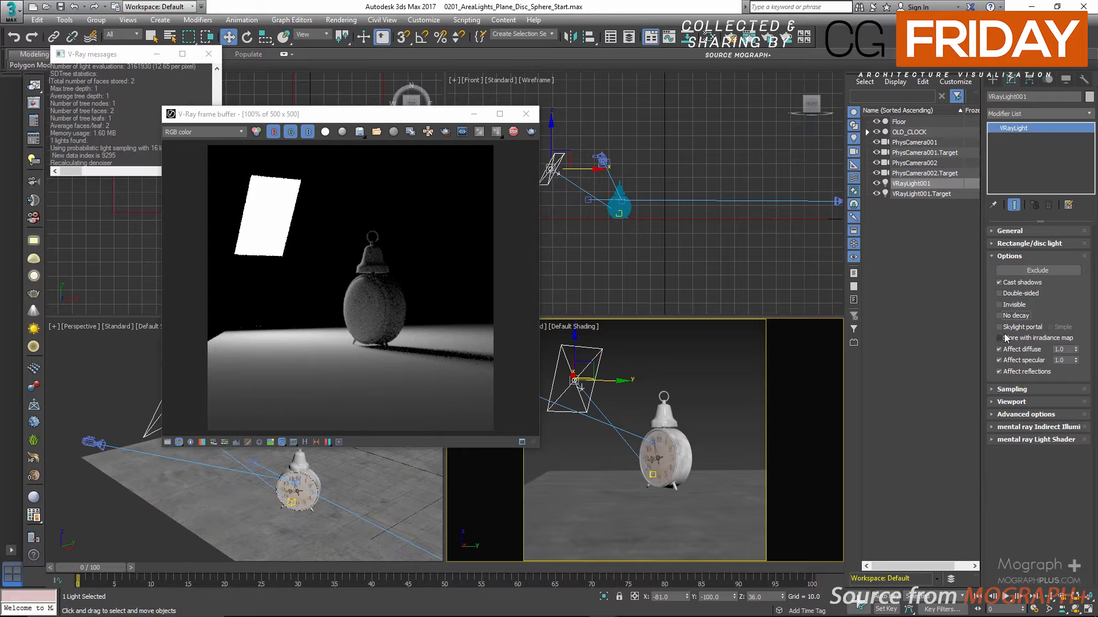
Switch the camera viewport back to PhysCamera001 for a close view of the clock
{"action": "right_click", "coordinate": [715, 362]}
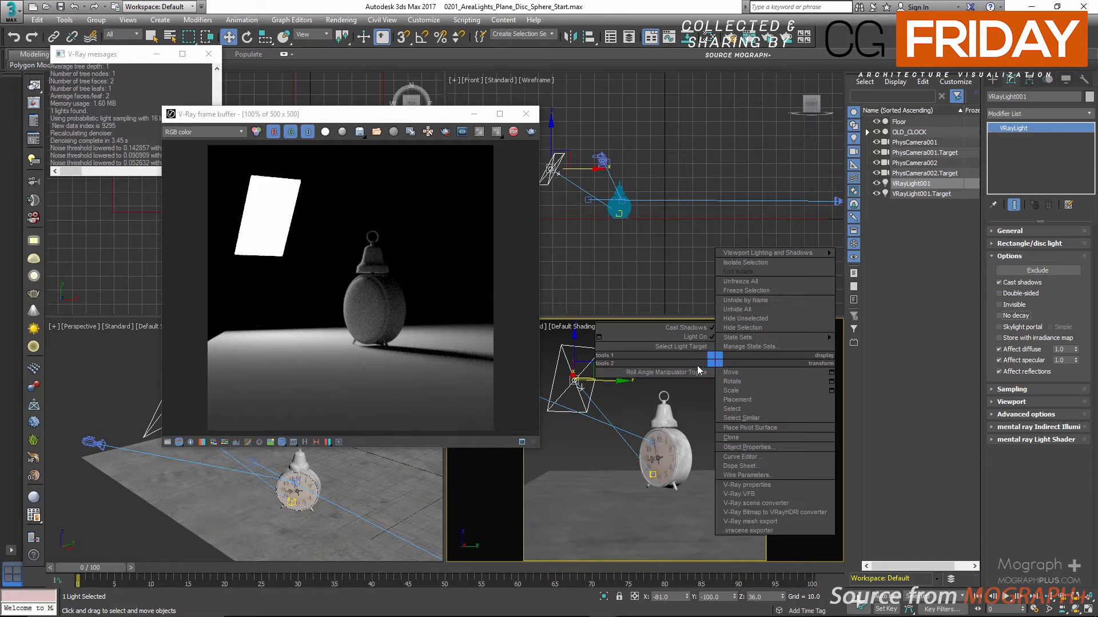
{"action": "left_click", "coordinate": [647, 397]}
{"action": "key", "text": "c"}
{"action": "double_click", "coordinate": [512, 240]}
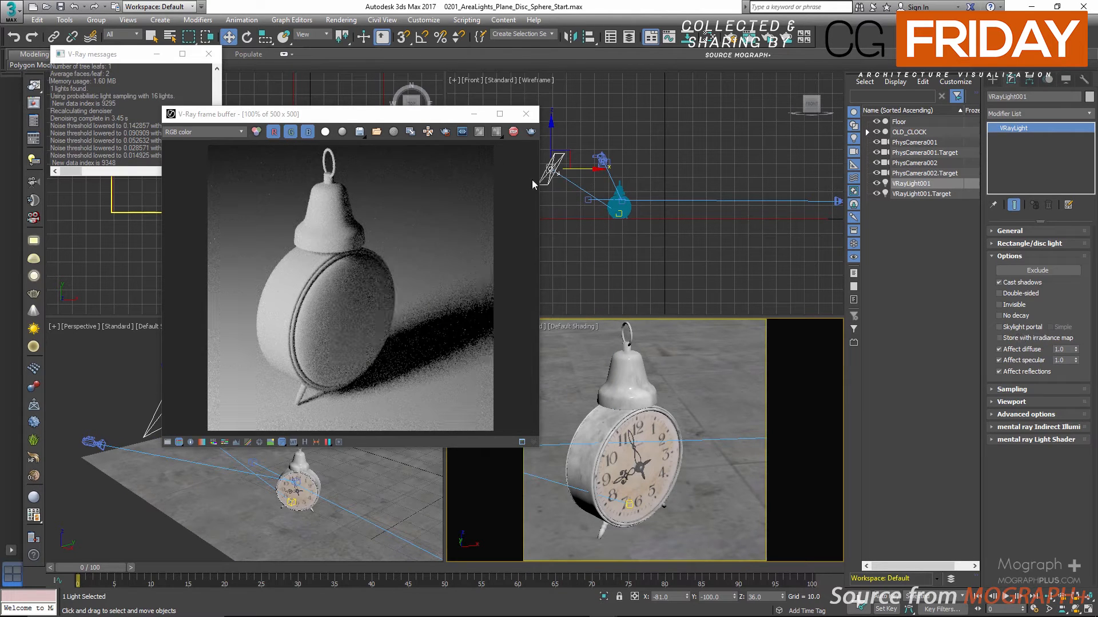
Stop the live render and set the Render Setup target to Production Rendering Mode
{"action": "left_click_drag", "start_coordinate": [440, 114], "coordinate": [522, 102]}
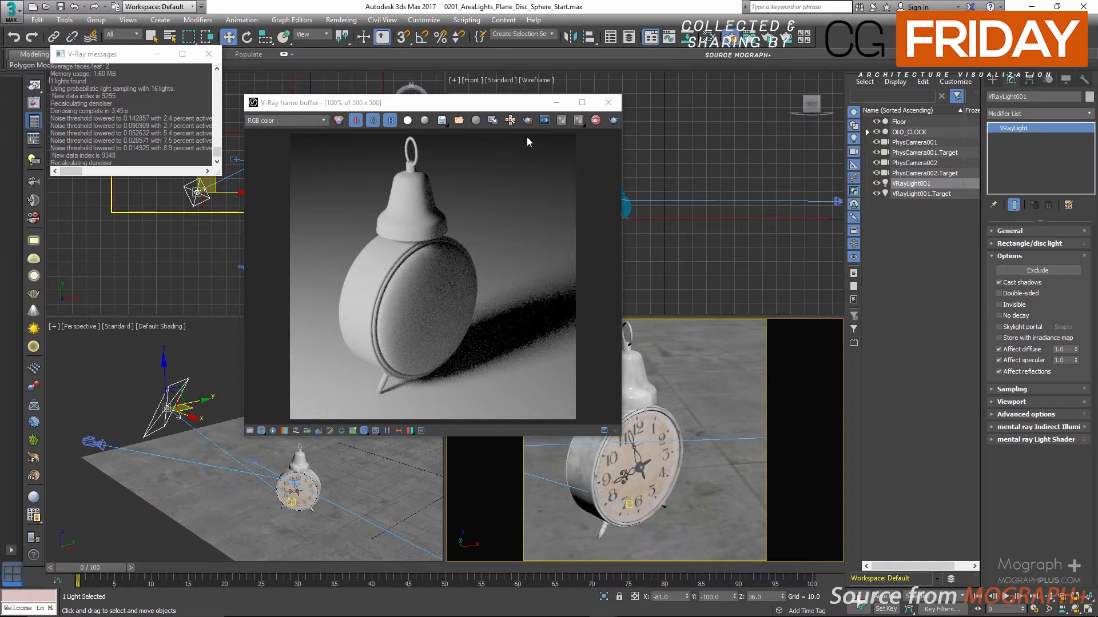
{"action": "left_click", "coordinate": [578, 120]}
{"action": "left_click", "coordinate": [595, 120]}
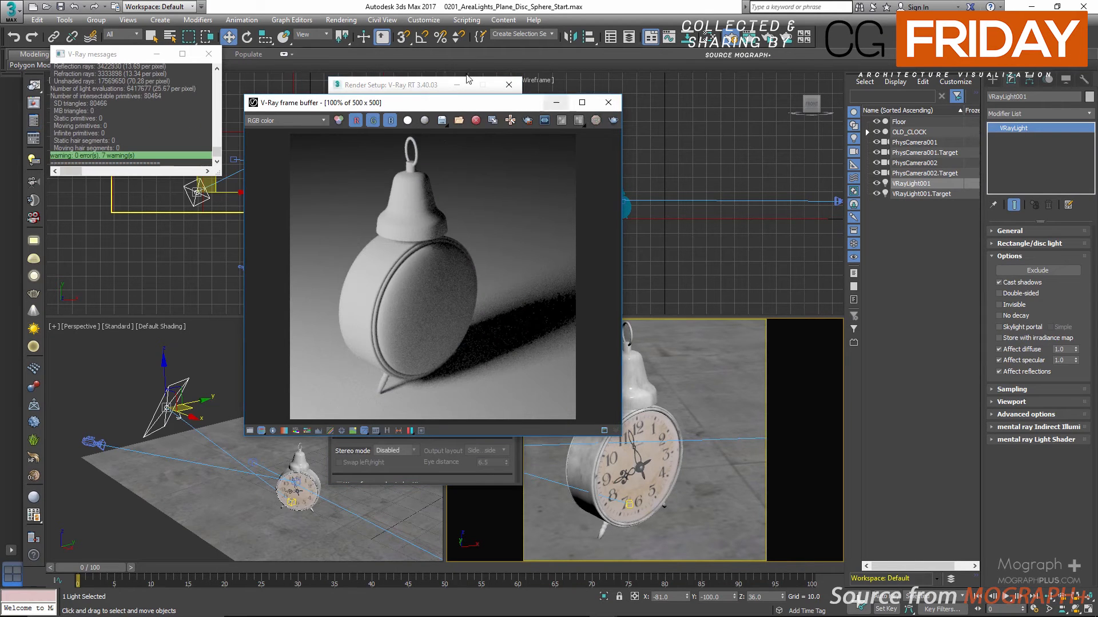
{"action": "left_click", "coordinate": [416, 87]}
{"action": "left_click", "coordinate": [416, 104]}
{"action": "left_click", "coordinate": [416, 117]}
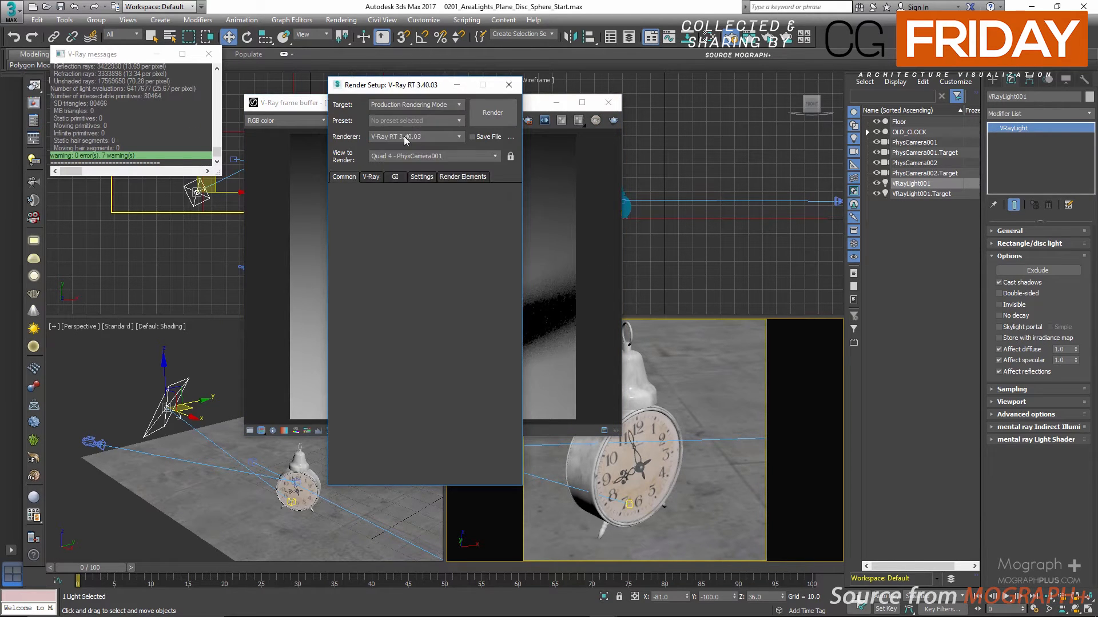
Choose Irradiance map as the primary GI engine and enable Store with irradiance map on the plane light
{"action": "left_click", "coordinate": [393, 177]}
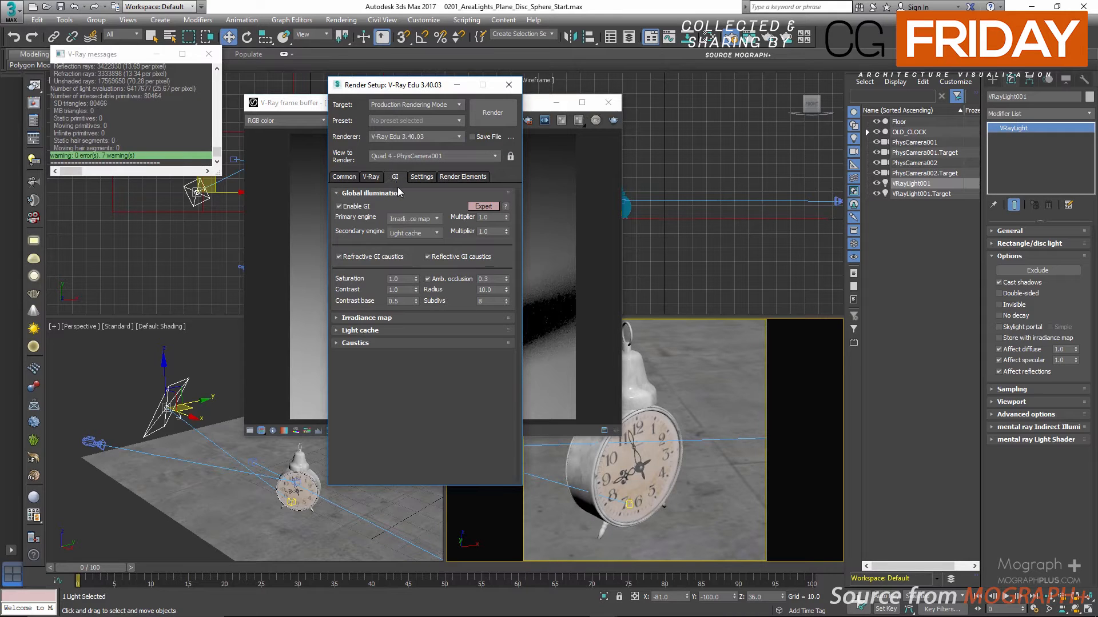
{"action": "left_click", "coordinate": [422, 219]}
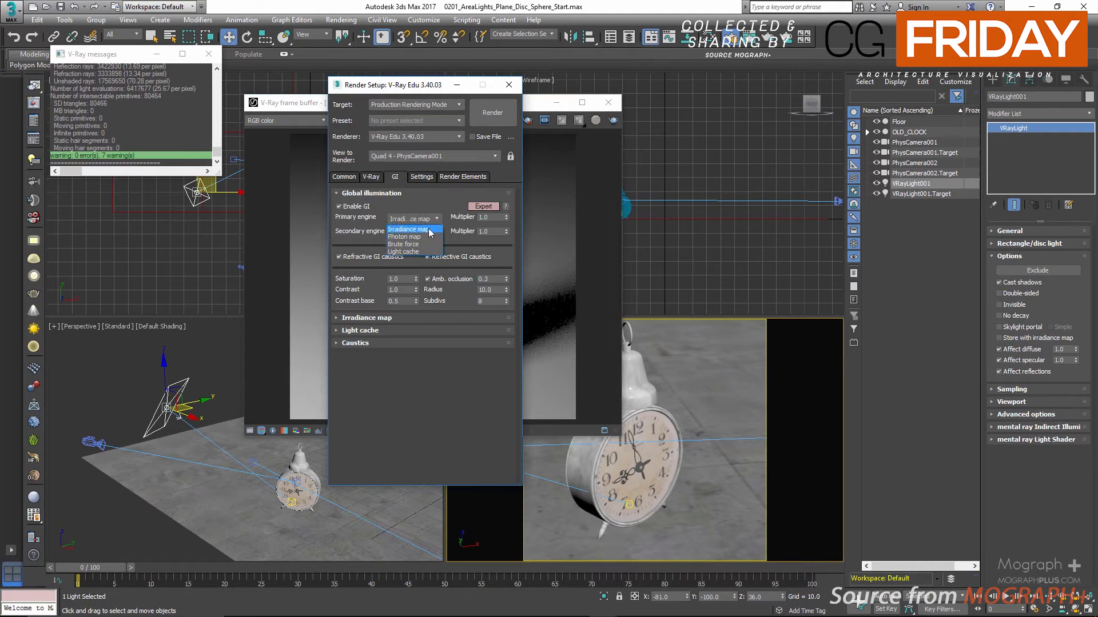
{"action": "left_click", "coordinate": [407, 230]}
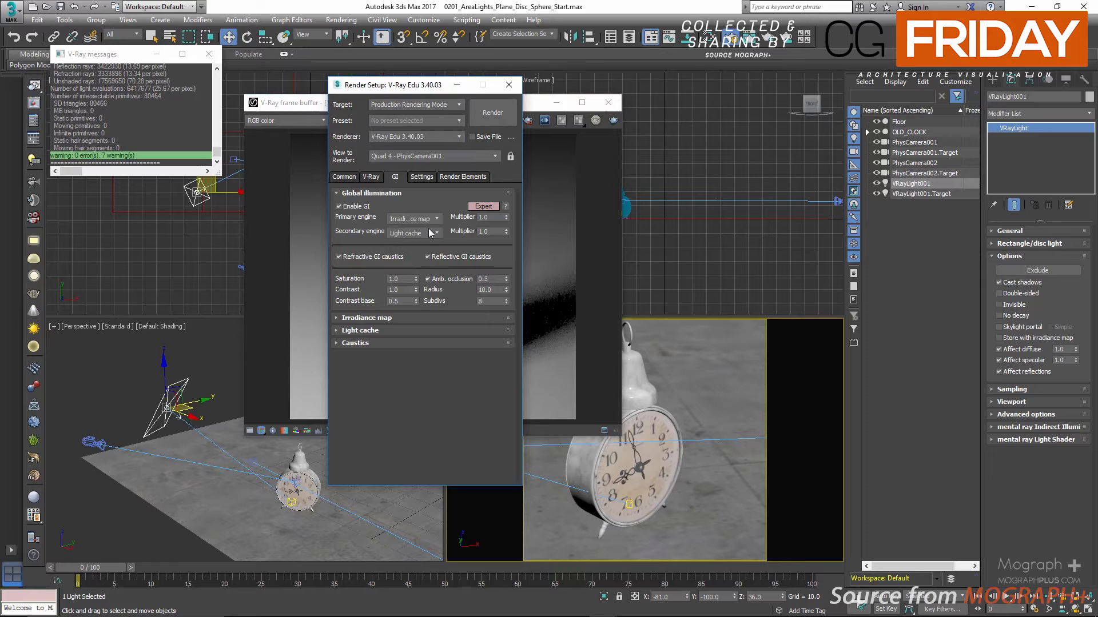
{"action": "left_click", "coordinate": [1005, 339]}
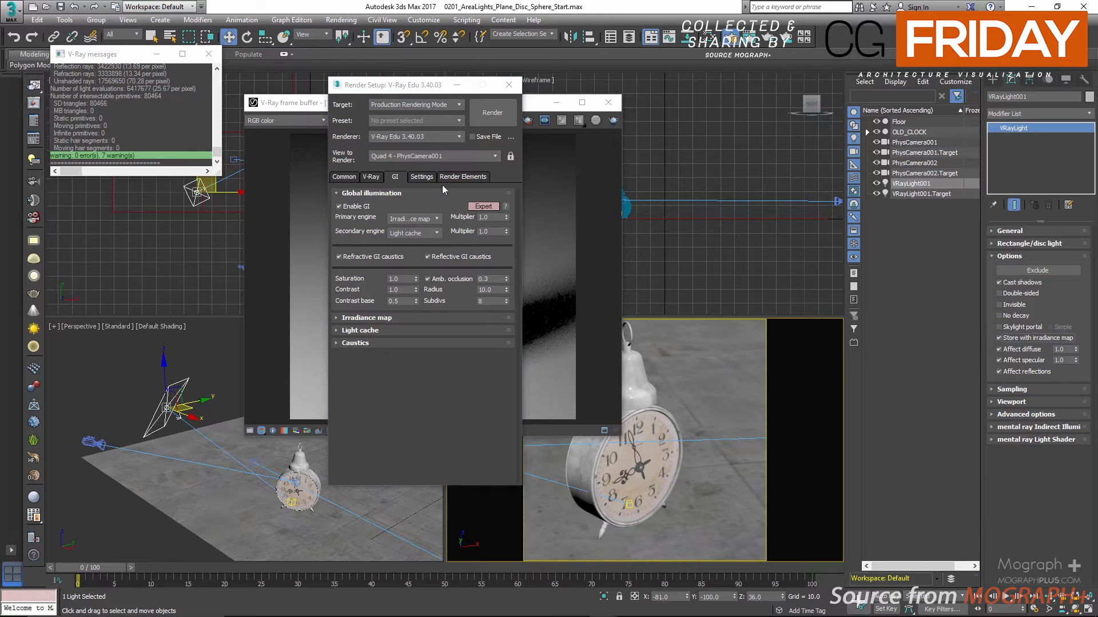
Arrange the Render Setup and V-Ray frame buffer windows side by side
{"action": "left_click_drag", "start_coordinate": [424, 87], "coordinate": [314, 96]}
{"action": "left_click_drag", "start_coordinate": [444, 107], "coordinate": [620, 110]}
{"action": "left_click_drag", "start_coordinate": [300, 99], "coordinate": [286, 96]}
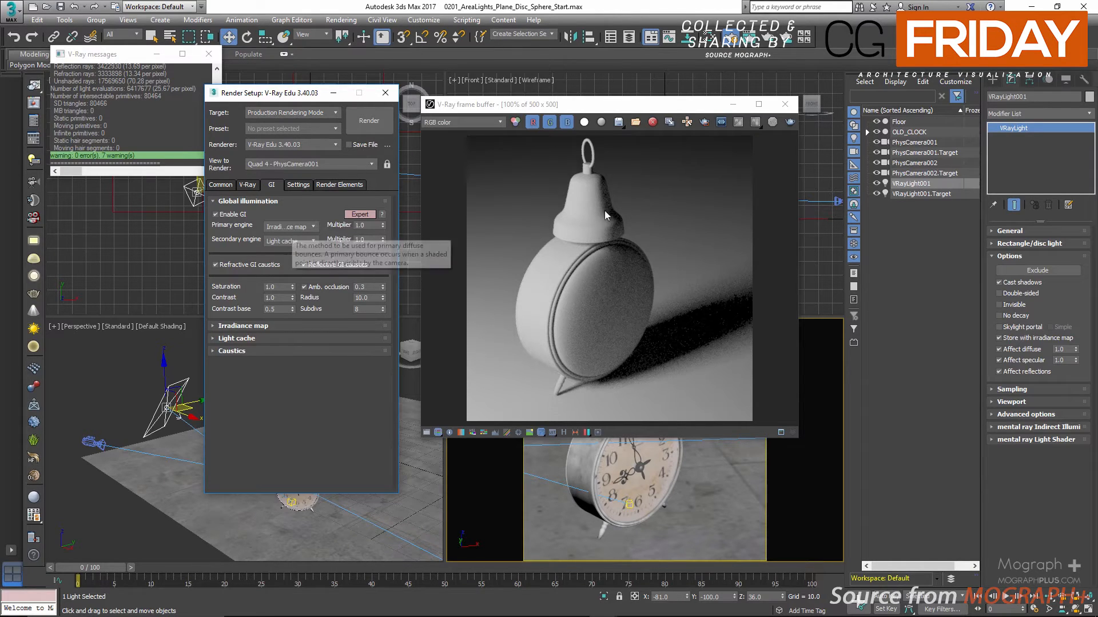
{"action": "left_click", "coordinate": [606, 108]}
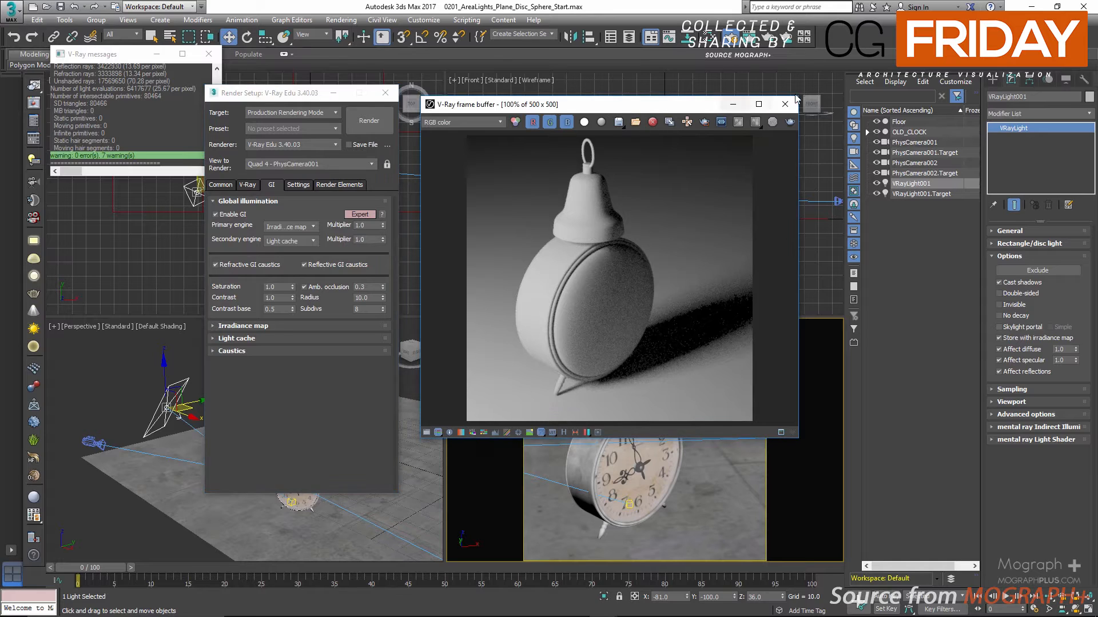
Show the render history in the V-Ray frame buffer and load the "Store with IR Map DISABLED" render
{"action": "left_click", "coordinate": [779, 107]}
{"action": "left_click", "coordinate": [33, 103]}
{"action": "left_click", "coordinate": [564, 432]}
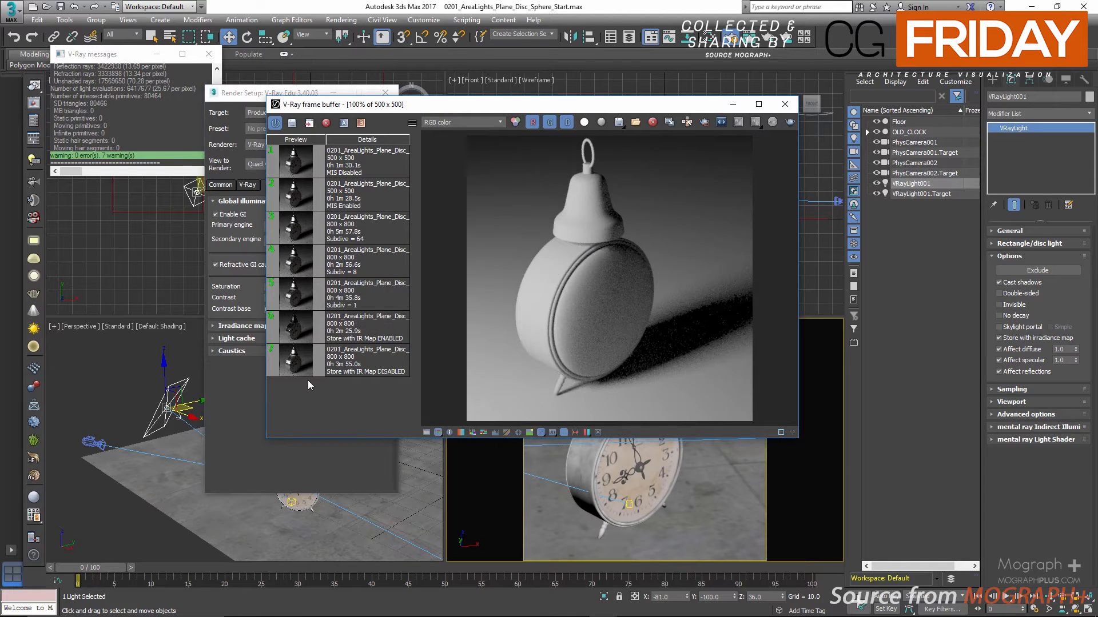
{"action": "left_click", "coordinate": [293, 368]}
{"action": "double_click", "coordinate": [294, 369]}
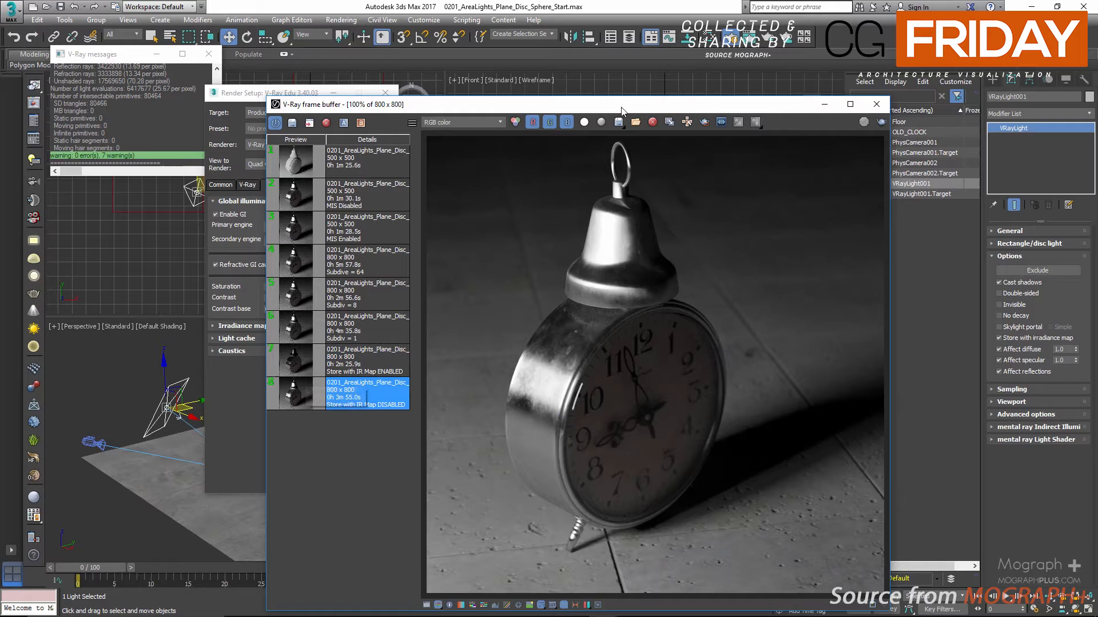
{"action": "left_click_drag", "start_coordinate": [622, 110], "coordinate": [584, 69]}
Compare the clock's foot, metal and shadow between the "Store with IR Map ENABLED" and "Store with IR Map DISABLED" history renders
{"action": "left_click", "coordinate": [283, 329]}
{"action": "double_click", "coordinate": [283, 329]}
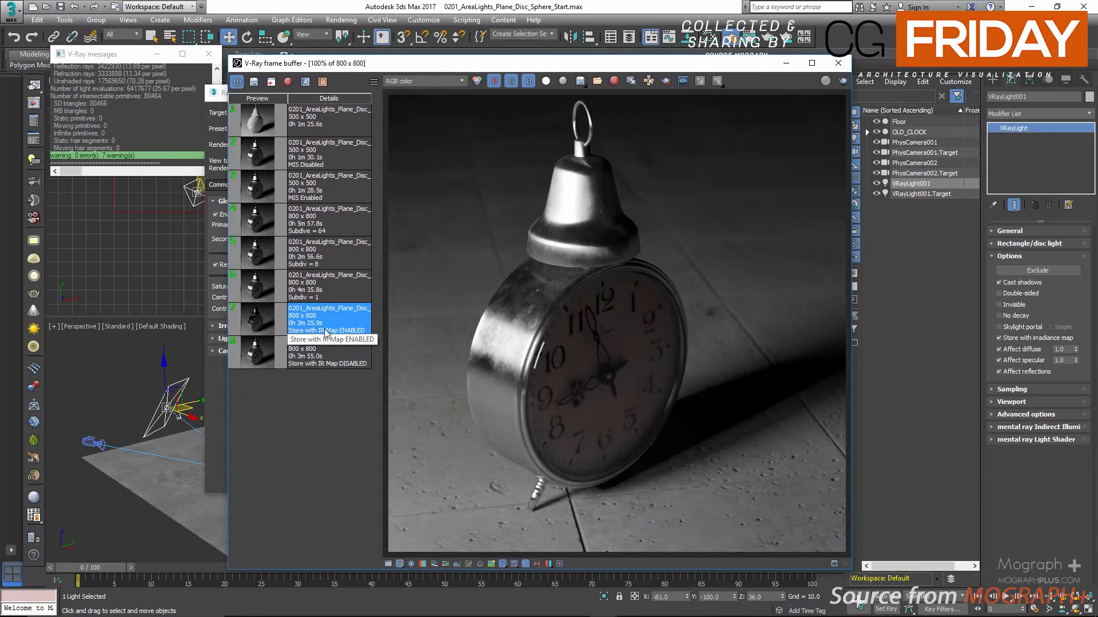
{"action": "scroll", "coordinate": [567, 512], "scroll_direction": "up", "scroll_amount": 4}
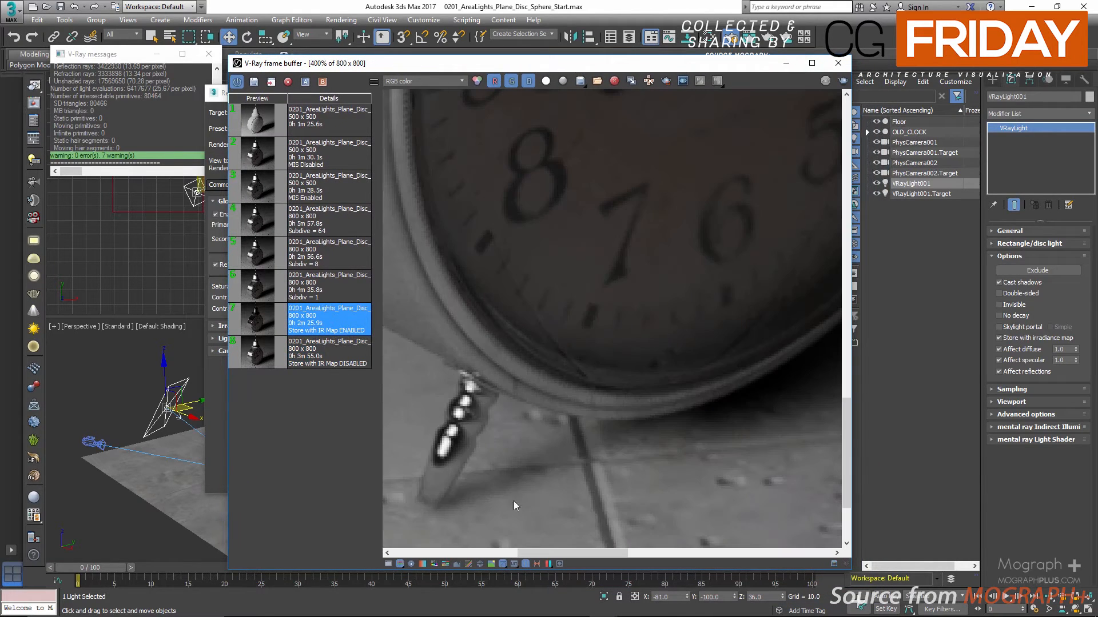
{"action": "scroll", "coordinate": [483, 489], "scroll_direction": "down", "scroll_amount": 2}
{"action": "double_click", "coordinate": [271, 359]}
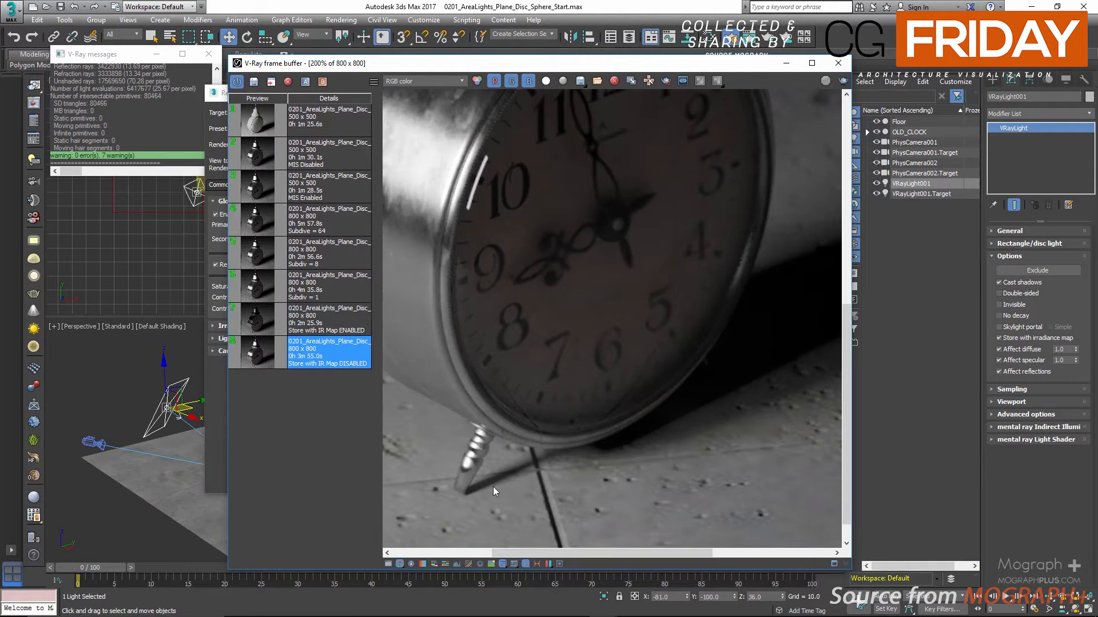
{"action": "scroll", "coordinate": [493, 486], "scroll_direction": "down", "scroll_amount": 2}
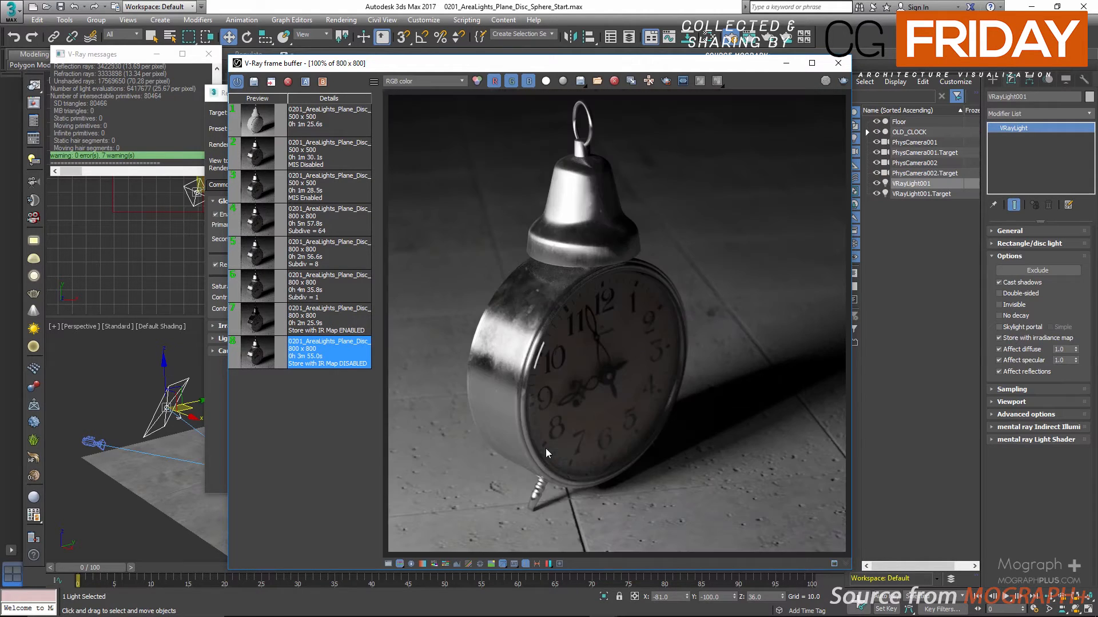
{"action": "double_click", "coordinate": [264, 324]}
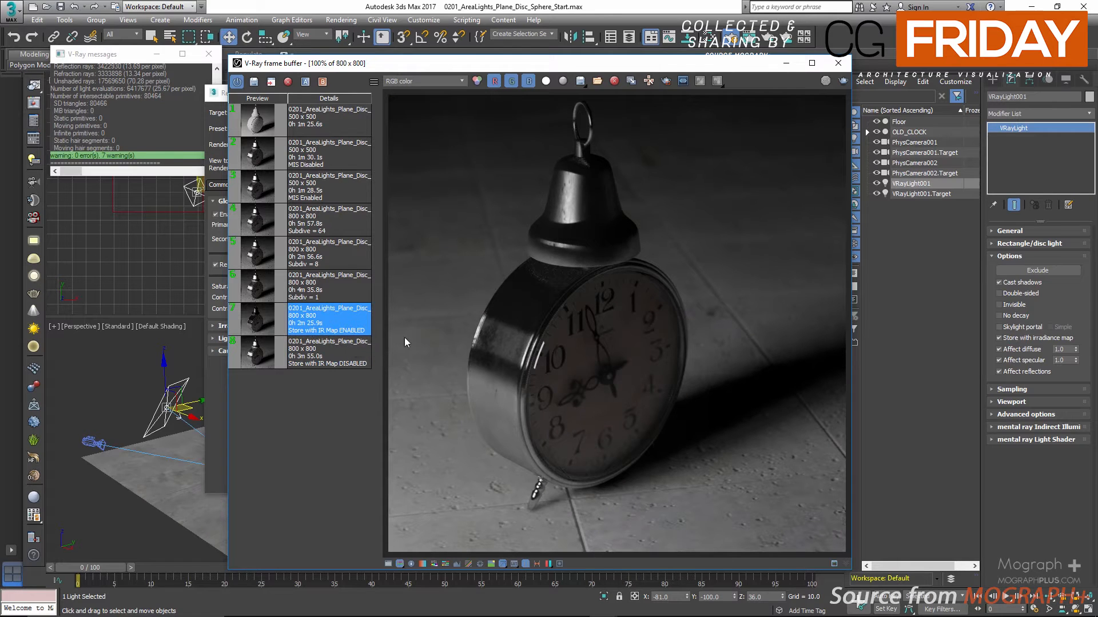
{"action": "double_click", "coordinate": [324, 360]}
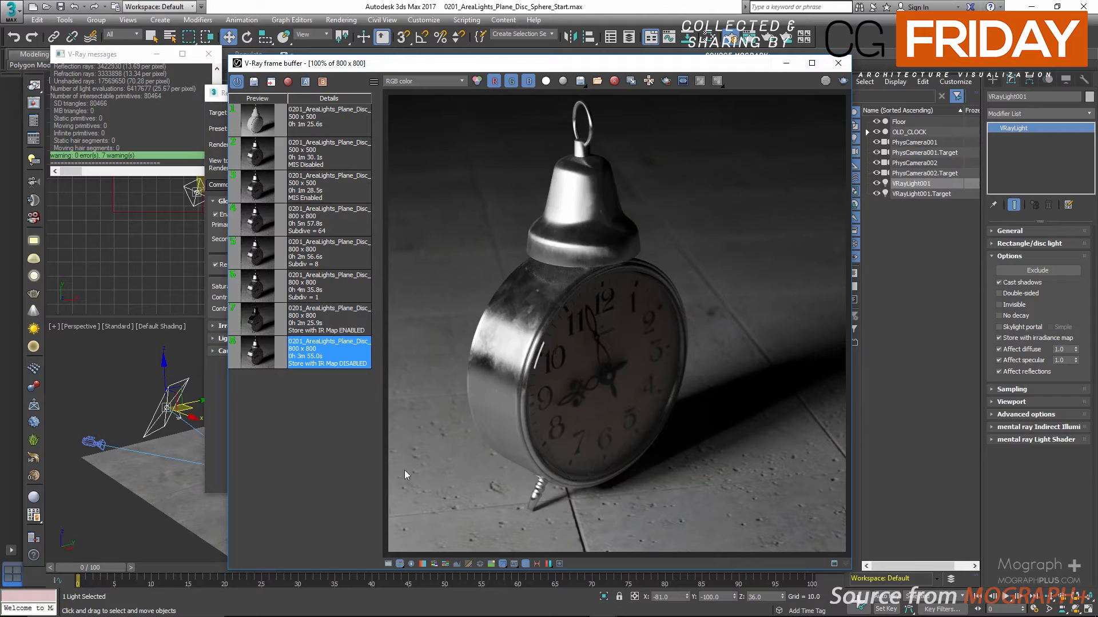
{"action": "double_click", "coordinate": [322, 323]}
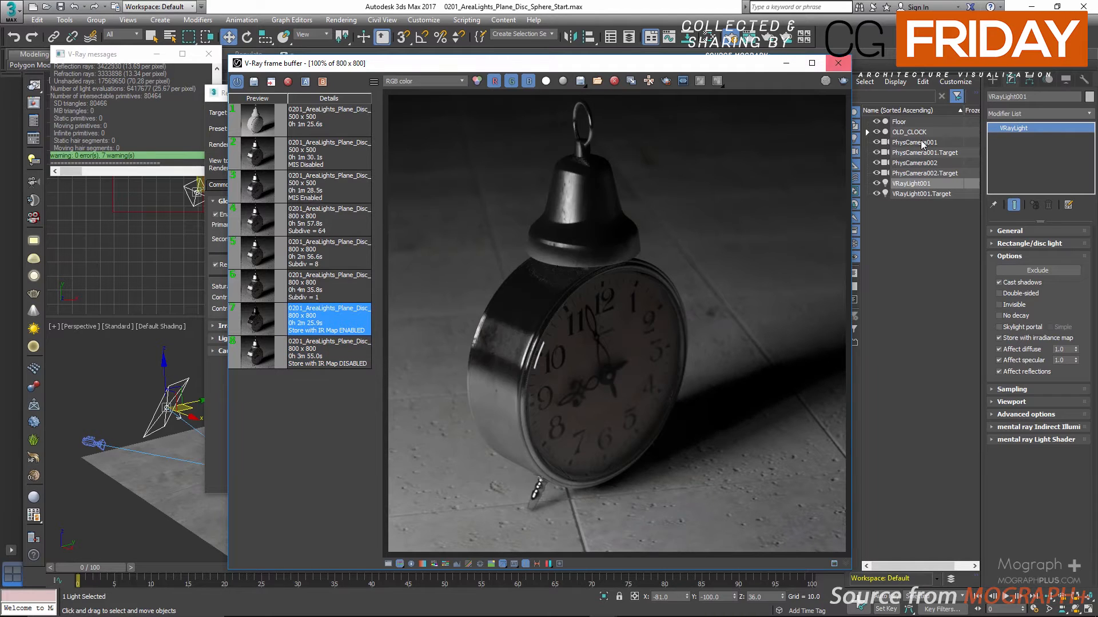
Disable Store with irradiance map on the plane light and remove the unlabelled 500 x 500 render from the frame buffer history
{"action": "left_click", "coordinate": [1004, 338]}
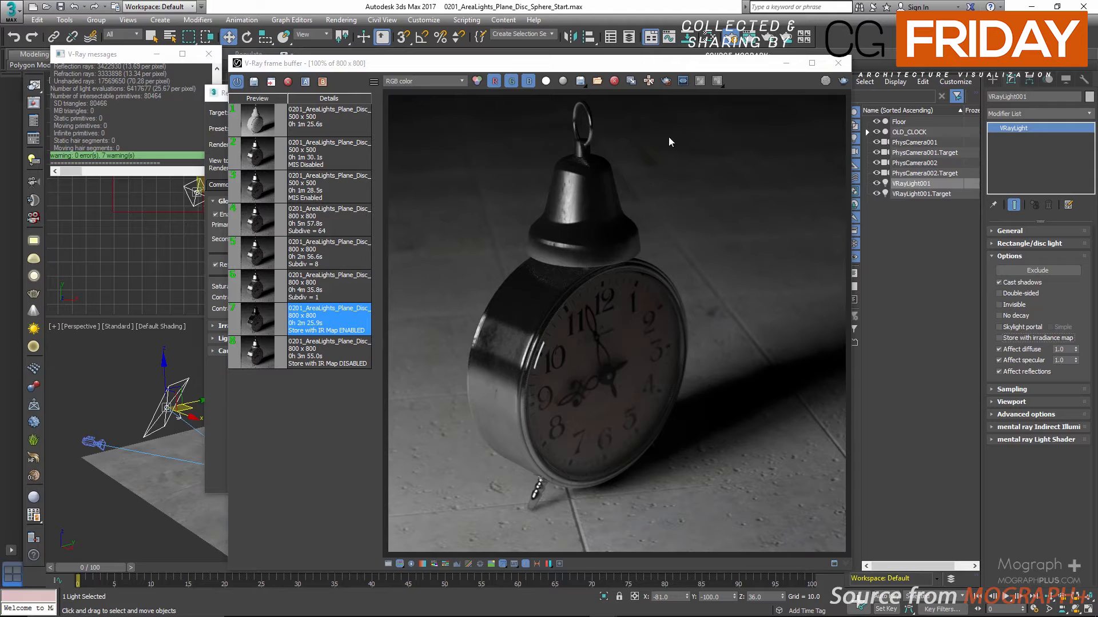
{"action": "left_click", "coordinate": [338, 115]}
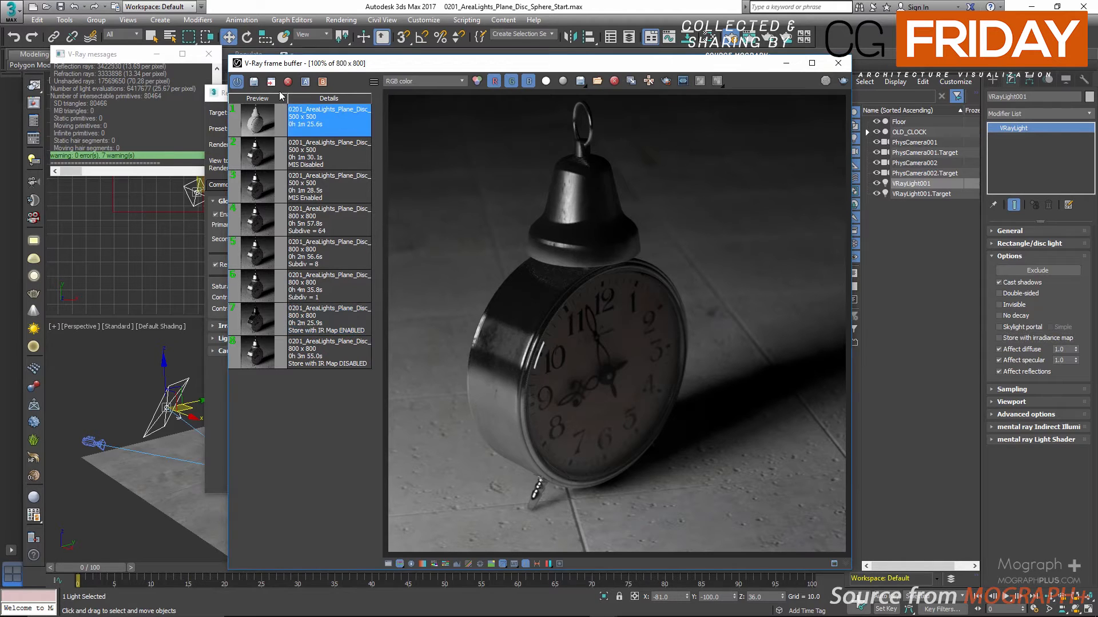
{"action": "left_click", "coordinate": [287, 81]}
Re-examine floor detail and shadows around the clock's foot by alternating close views of the IR map enabled and disabled renders
{"action": "left_click", "coordinate": [337, 320]}
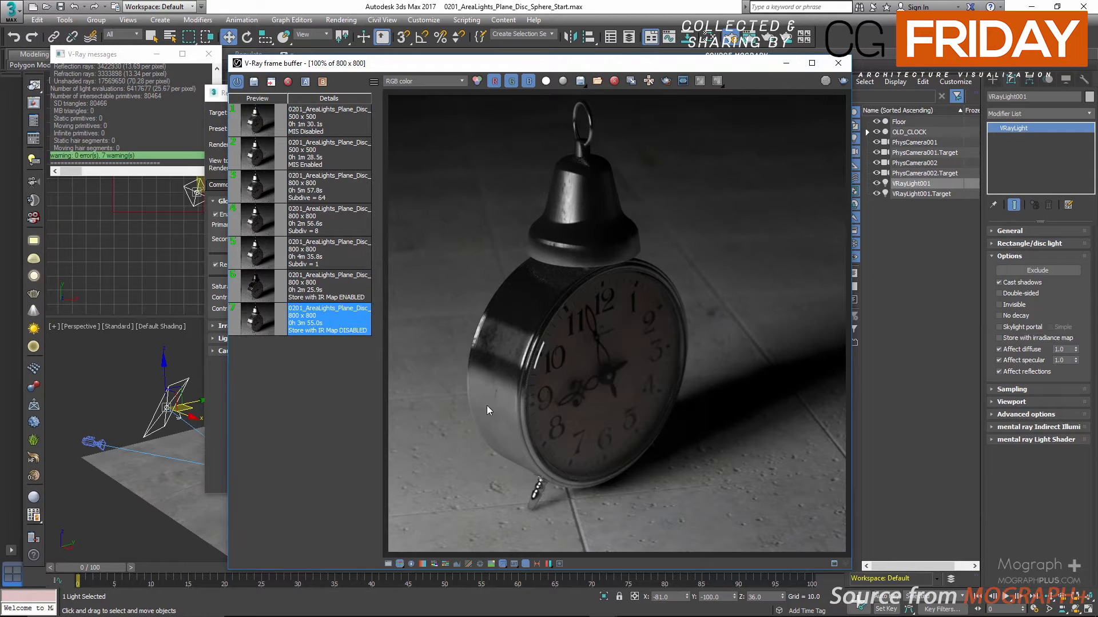
{"action": "left_click", "coordinate": [327, 285]}
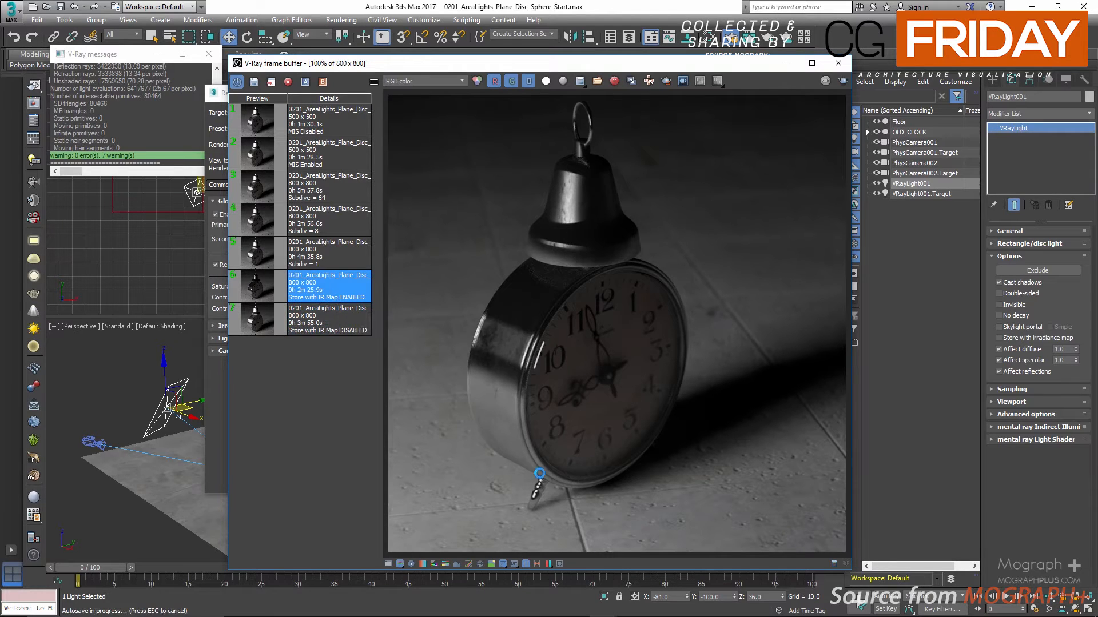
{"action": "scroll", "coordinate": [532, 494], "scroll_direction": "up", "scroll_amount": 1}
{"action": "middle_click_drag", "start_coordinate": [526, 503], "coordinate": [523, 352]}
{"action": "scroll", "coordinate": [522, 354], "scroll_direction": "down", "scroll_amount": 1}
{"action": "double_click", "coordinate": [261, 330]}
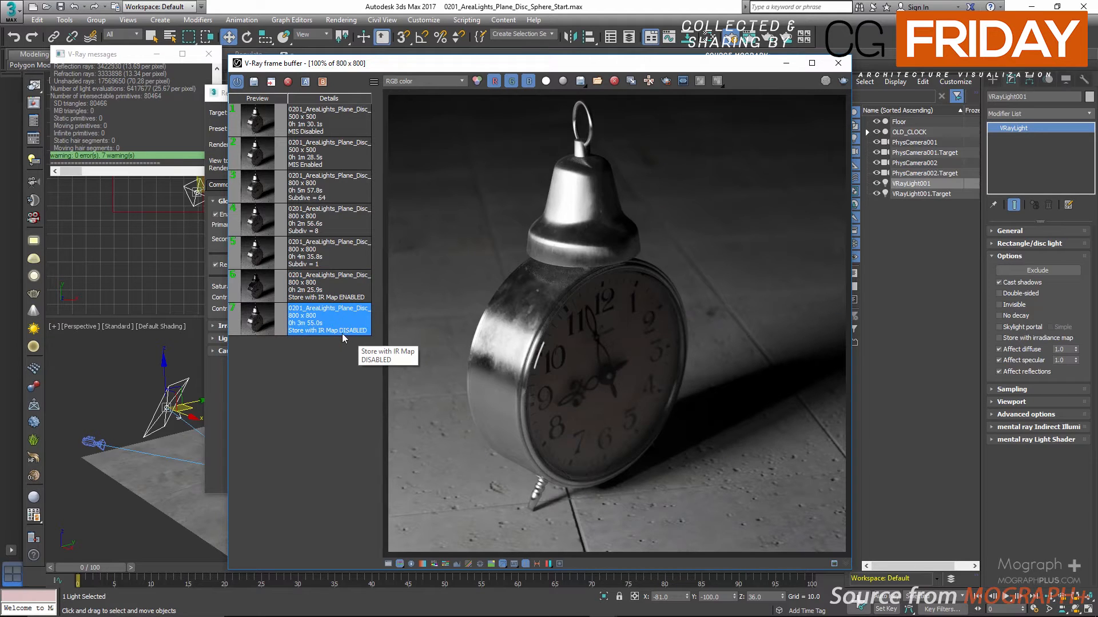
{"action": "double_click", "coordinate": [344, 299]}
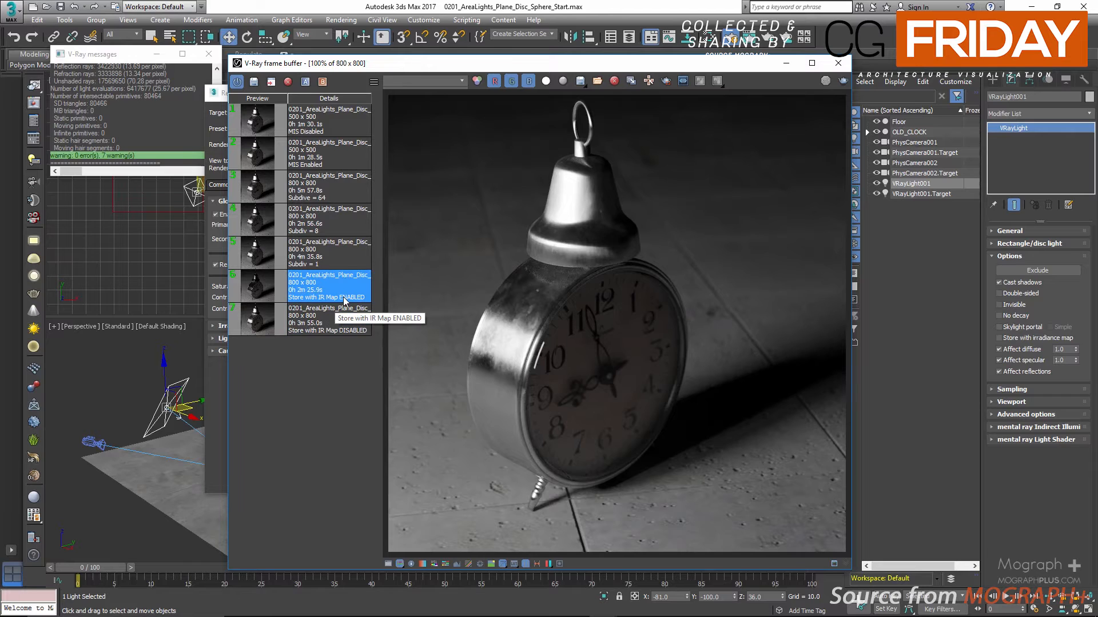
{"action": "scroll", "coordinate": [546, 505], "scroll_direction": "up", "scroll_amount": 2}
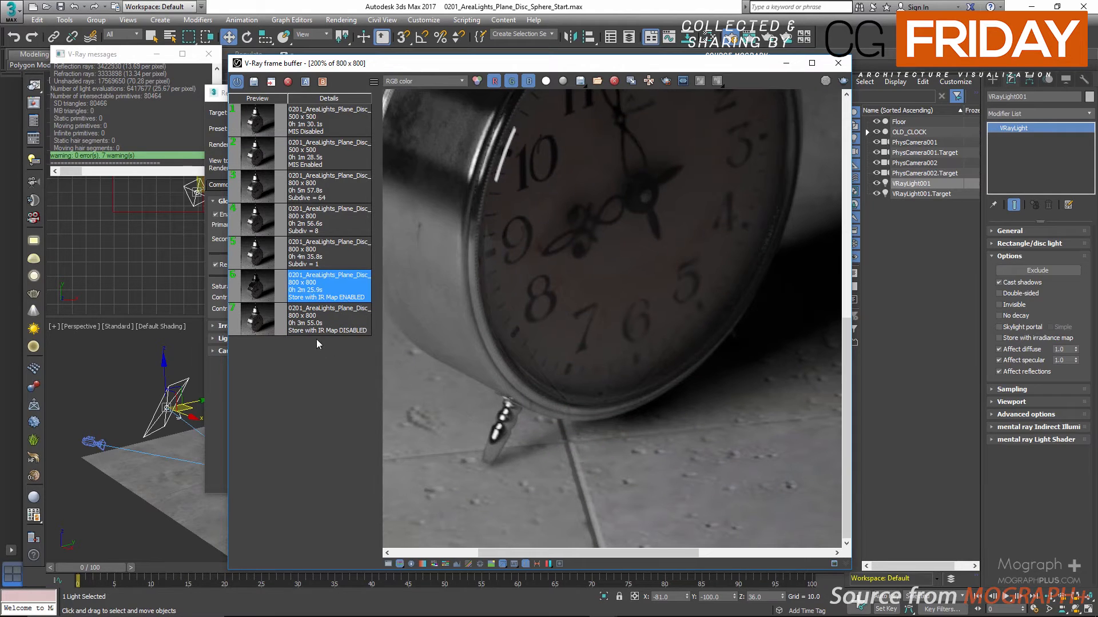
{"action": "double_click", "coordinate": [317, 331]}
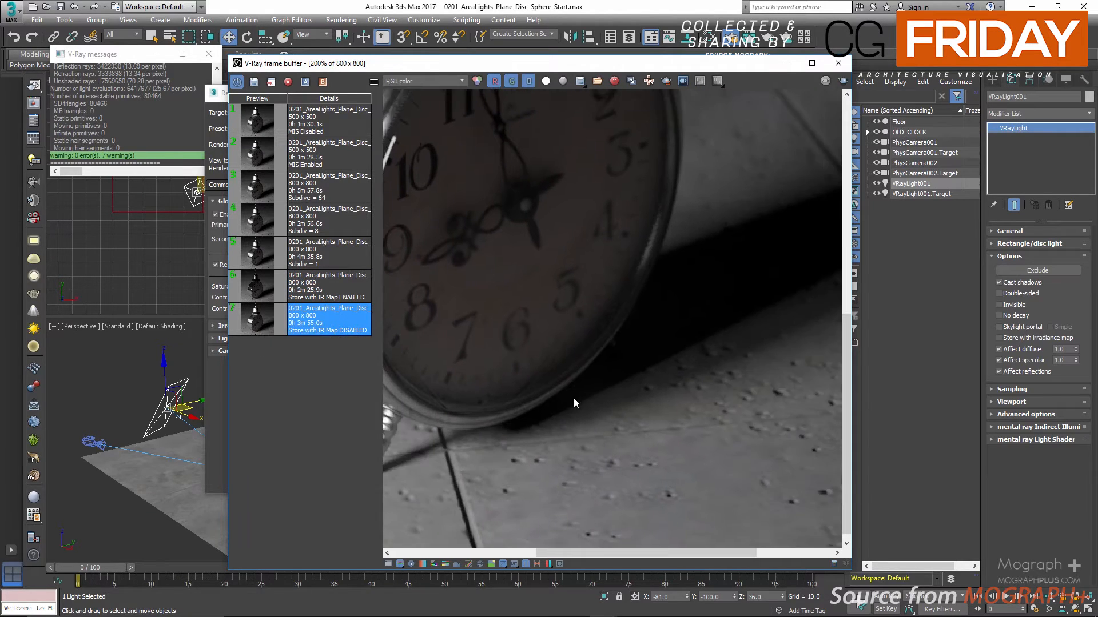
{"action": "middle_click_drag", "start_coordinate": [574, 398], "coordinate": [677, 389]}
{"action": "left_click", "coordinate": [260, 286]}
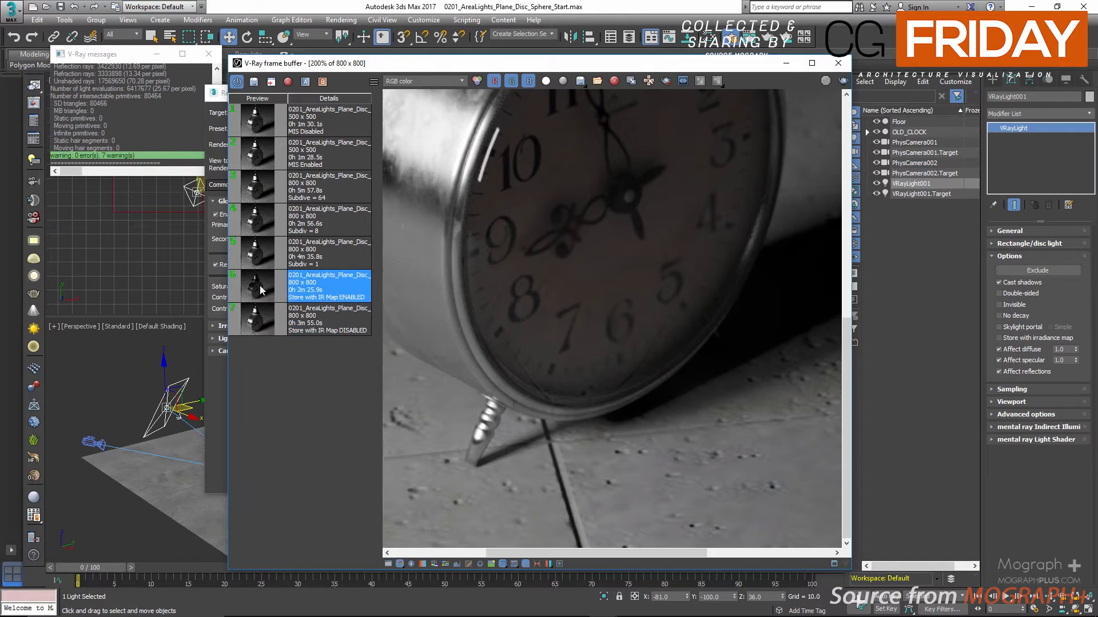
{"action": "scroll", "coordinate": [534, 378], "scroll_direction": "down", "scroll_amount": 2}
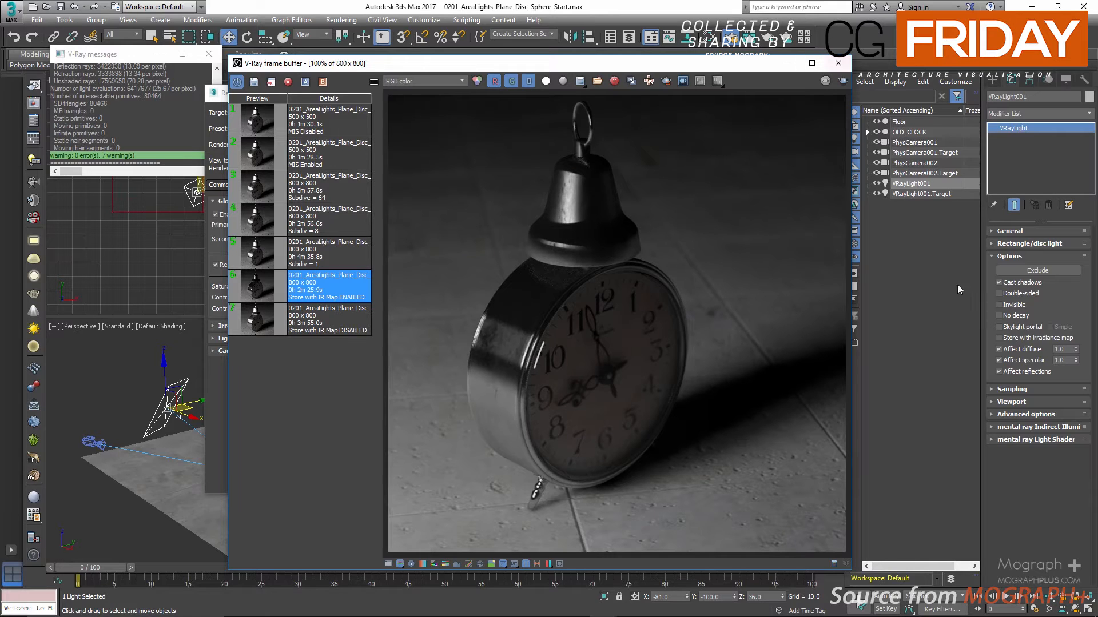
Close the V-Ray frame buffer and V-Ray messages windows, and move Render Setup clear of the scene
{"action": "left_click", "coordinate": [841, 64]}
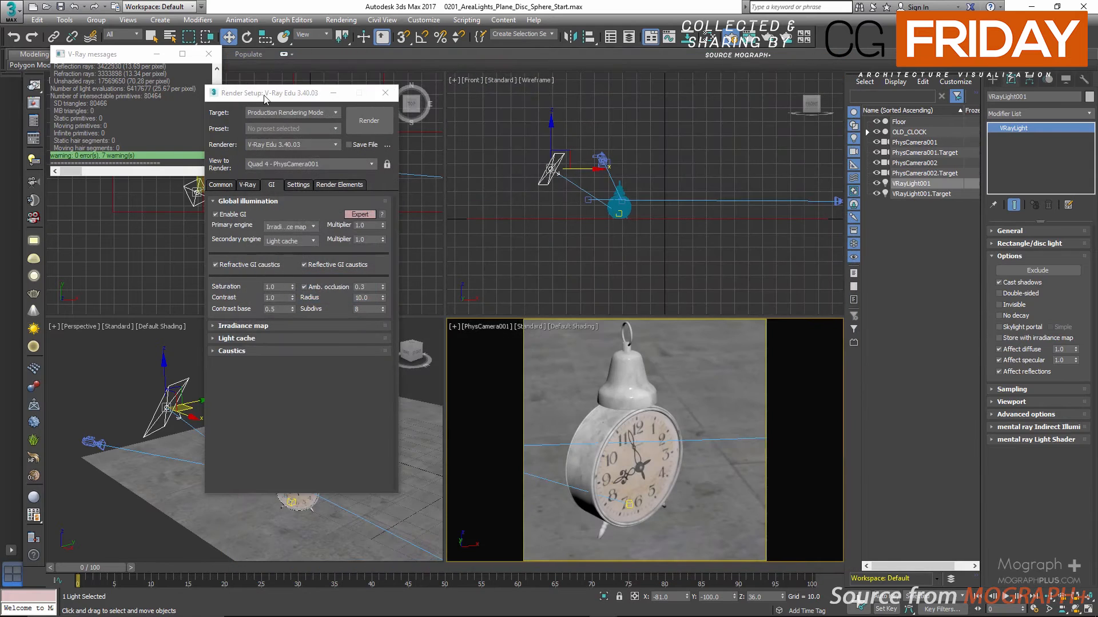
{"action": "left_click_drag", "start_coordinate": [266, 97], "coordinate": [375, 87]}
{"action": "left_click", "coordinate": [209, 55]}
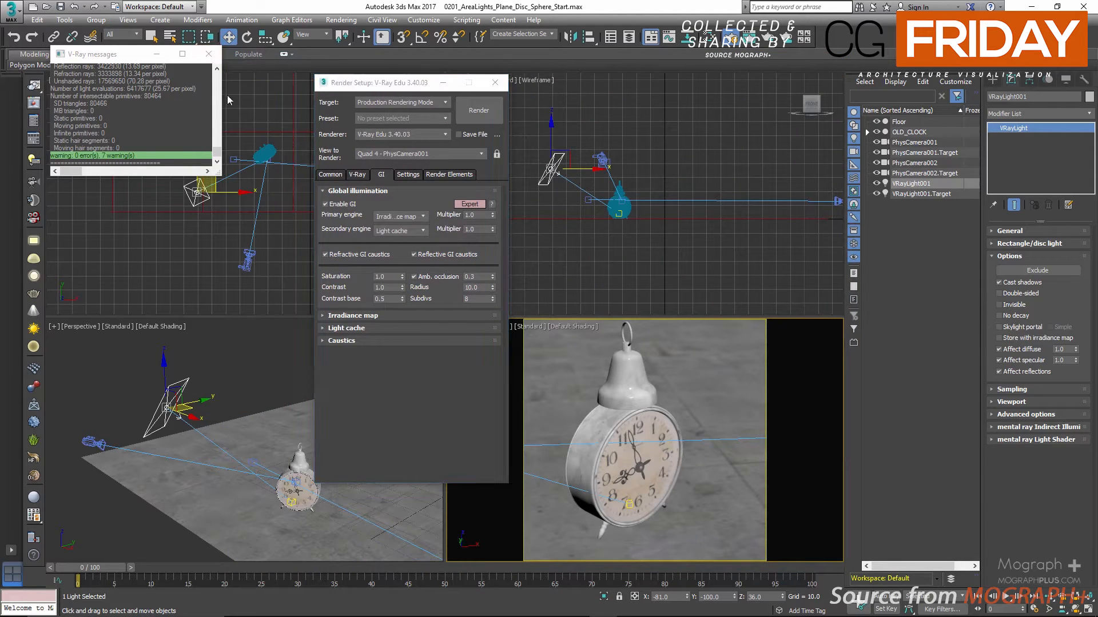
Set the Render Setup target to ActiveShade Mode and show its V-Ray RT settings
{"action": "left_click", "coordinate": [393, 105]}
{"action": "left_click", "coordinate": [395, 113]}
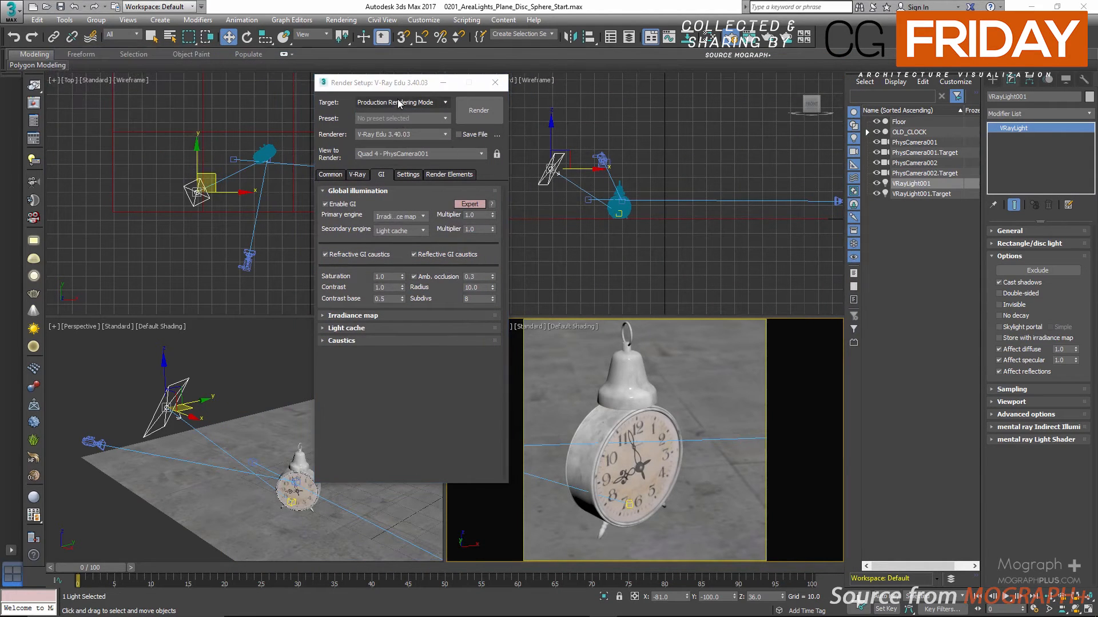
{"action": "left_click", "coordinate": [397, 102]}
{"action": "left_click", "coordinate": [392, 132]}
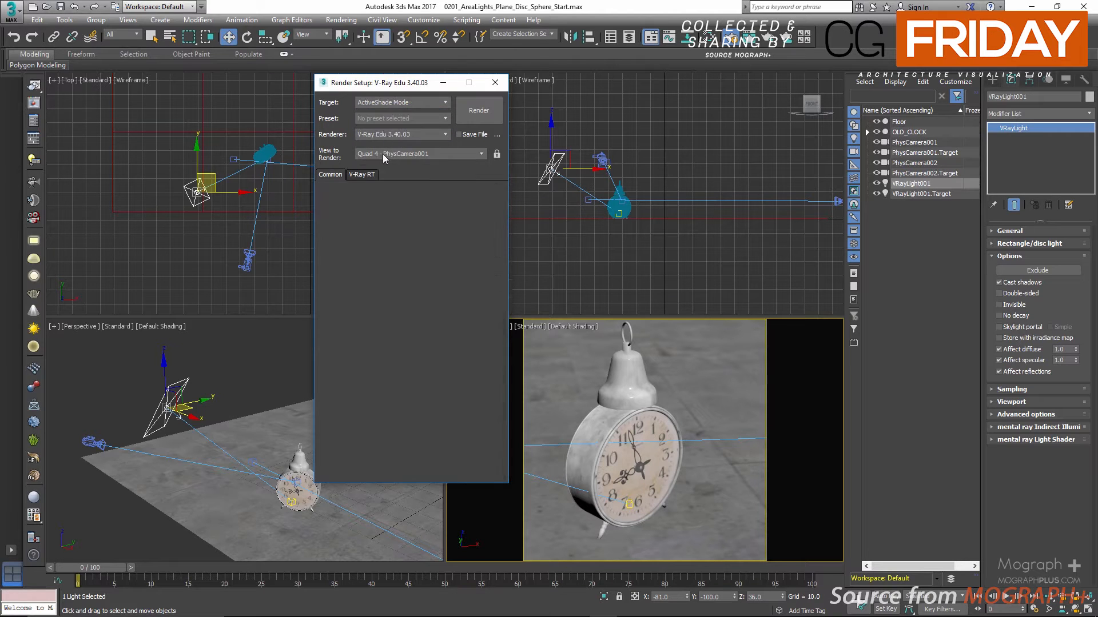
{"action": "left_click", "coordinate": [362, 175]}
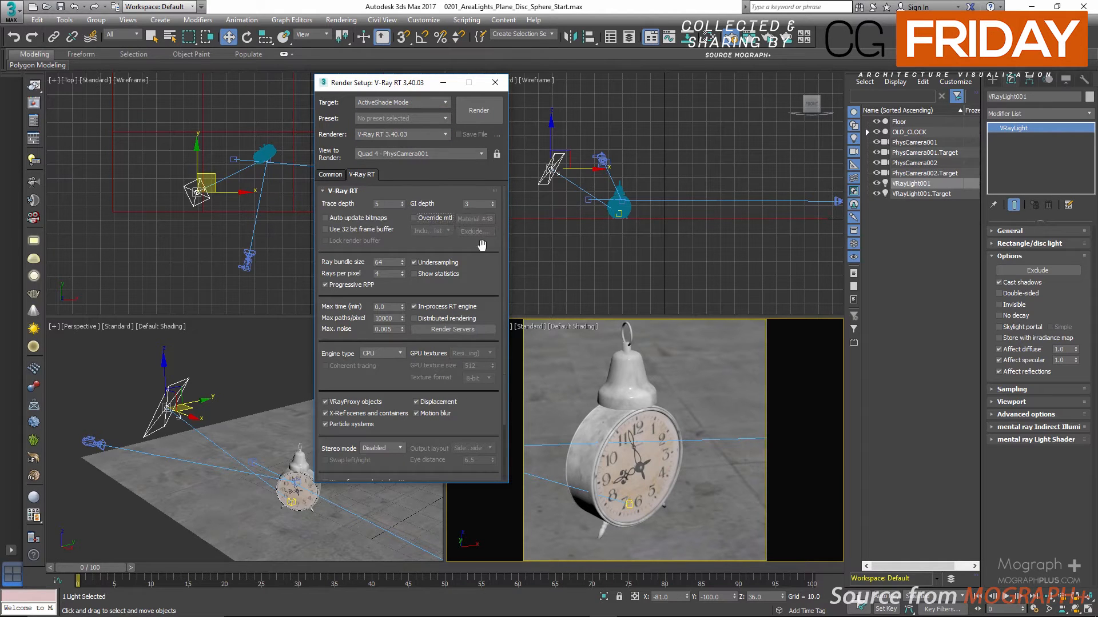
Start an ActiveShade render of the PhysCamera001 view and move the frame buffer clear of the light's parameters
{"action": "right_click", "coordinate": [738, 385]}
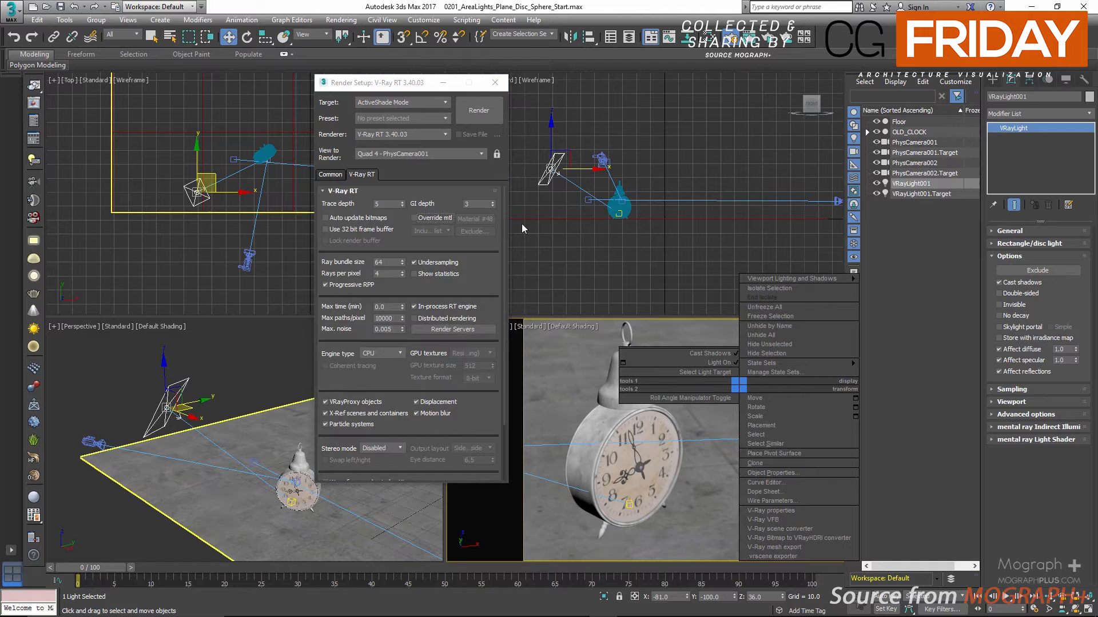
{"action": "left_click", "coordinate": [471, 110]}
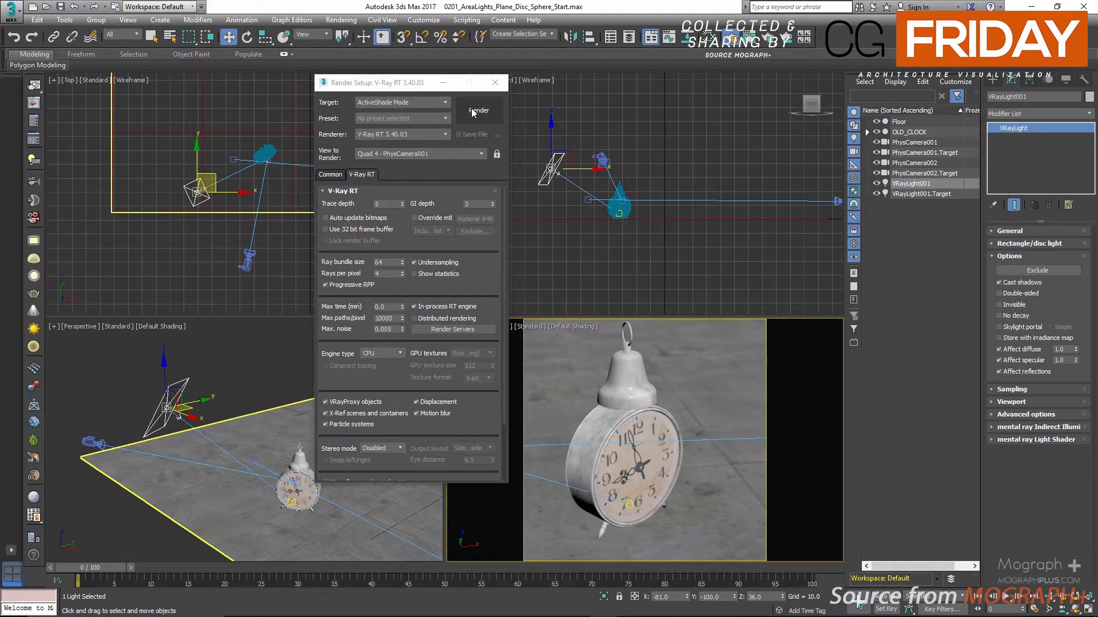
{"action": "left_click", "coordinate": [478, 111]}
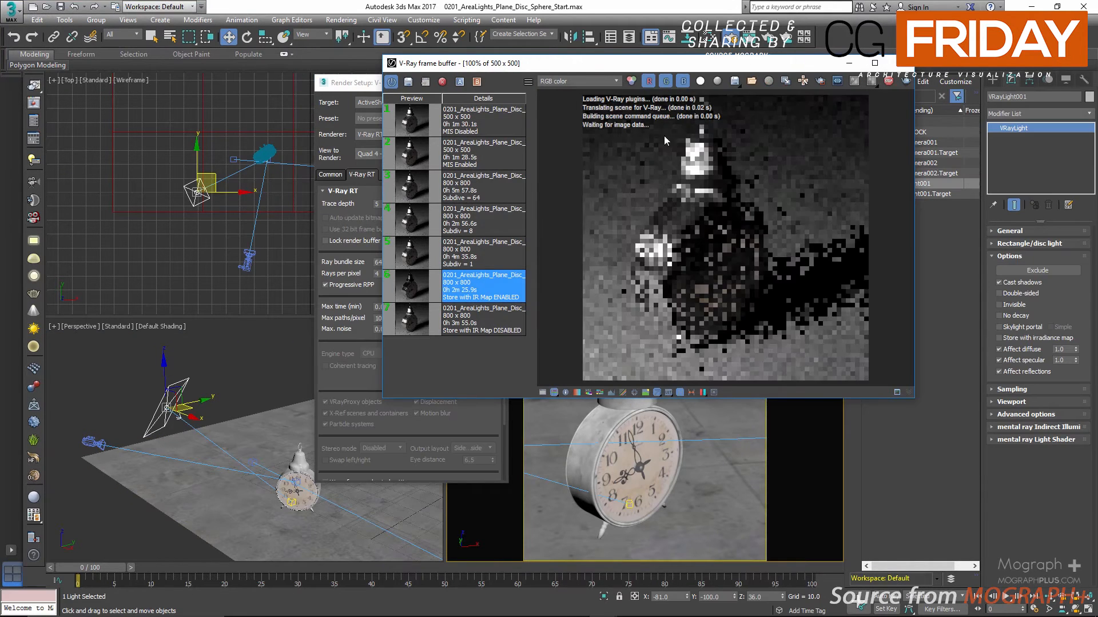
{"action": "left_click_drag", "start_coordinate": [708, 64], "coordinate": [473, 101]}
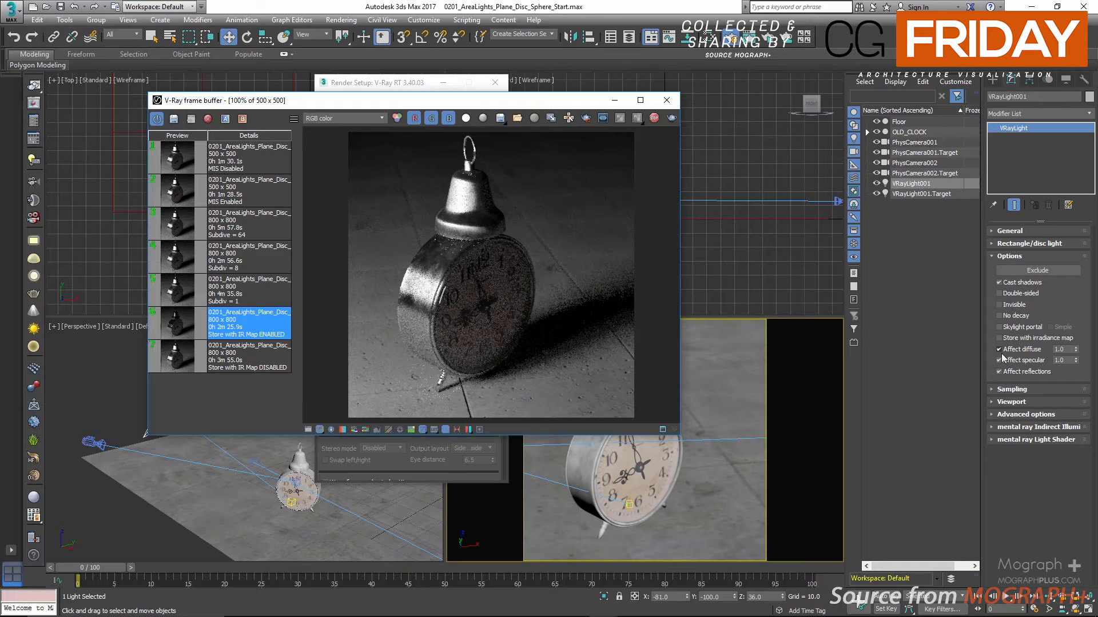
Test the plane light's Affect diffuse option by switching it off and on, trying values 0.2 and 0.5, and restoring 1.0
{"action": "left_click", "coordinate": [1002, 353]}
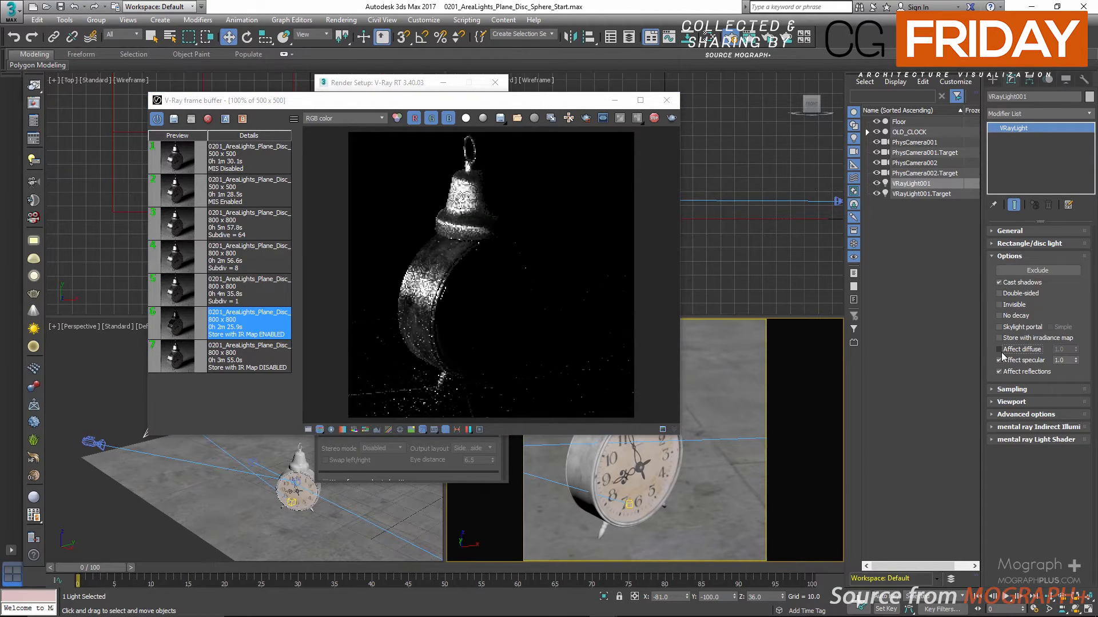
{"action": "left_click", "coordinate": [999, 350]}
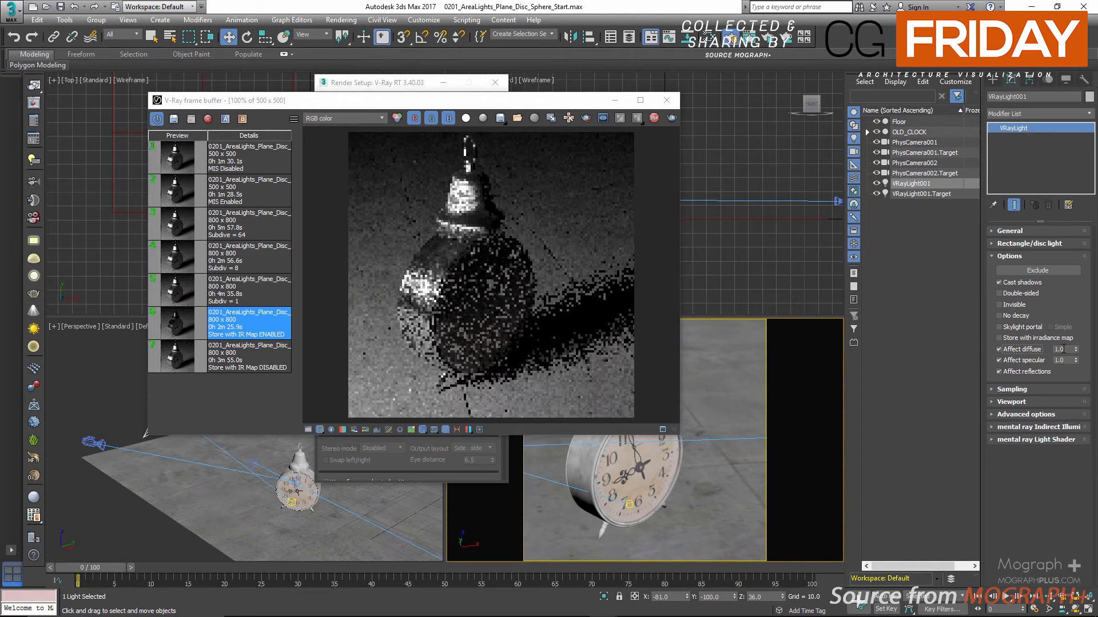
{"action": "left_click_drag", "start_coordinate": [1064, 349], "coordinate": [1037, 353]}
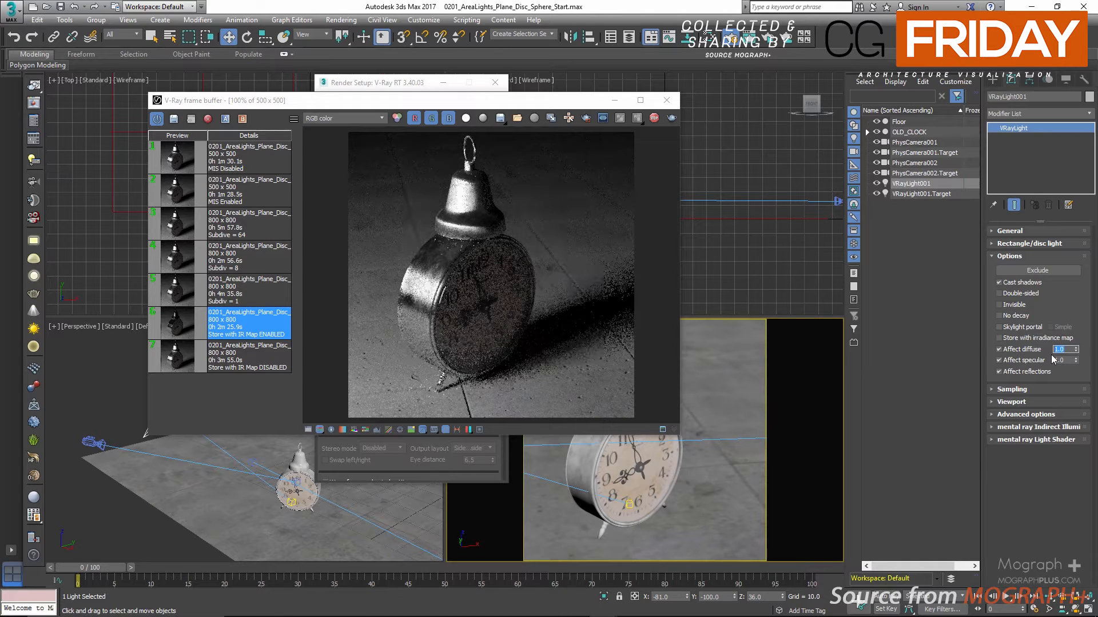
{"action": "type", "text": "0.2"}
{"action": "key", "text": "Return"}
{"action": "type", "text": "0.5"}
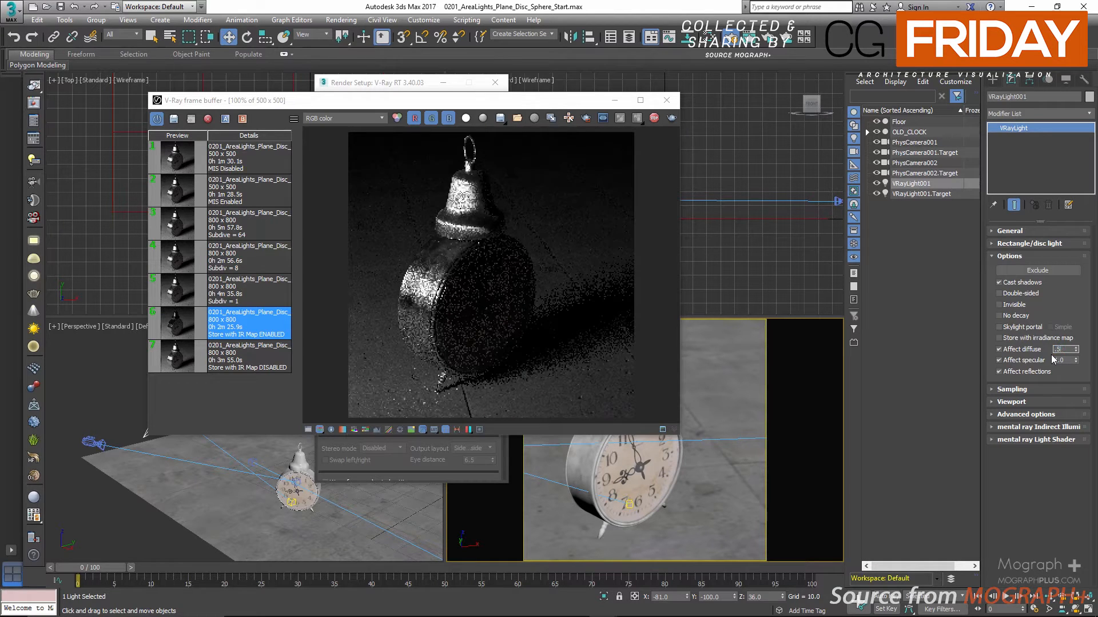
{"action": "key", "text": "Return"}
{"action": "type", "text": "1.0"}
{"action": "key", "text": "Return"}
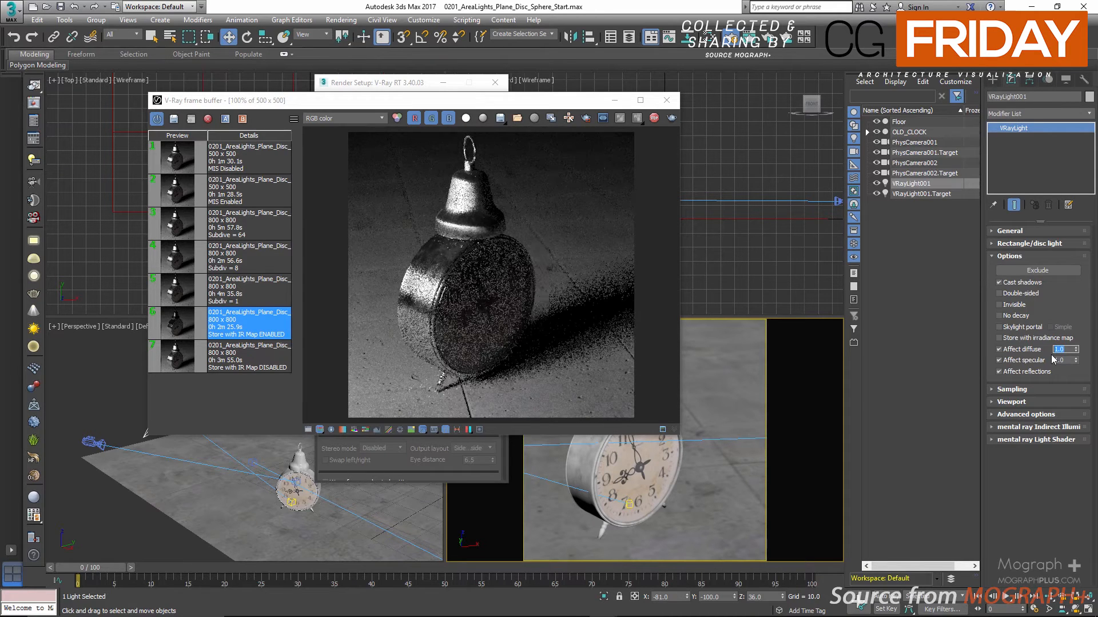
Disable Affect specular on the plane light
{"action": "left_click", "coordinate": [998, 360]}
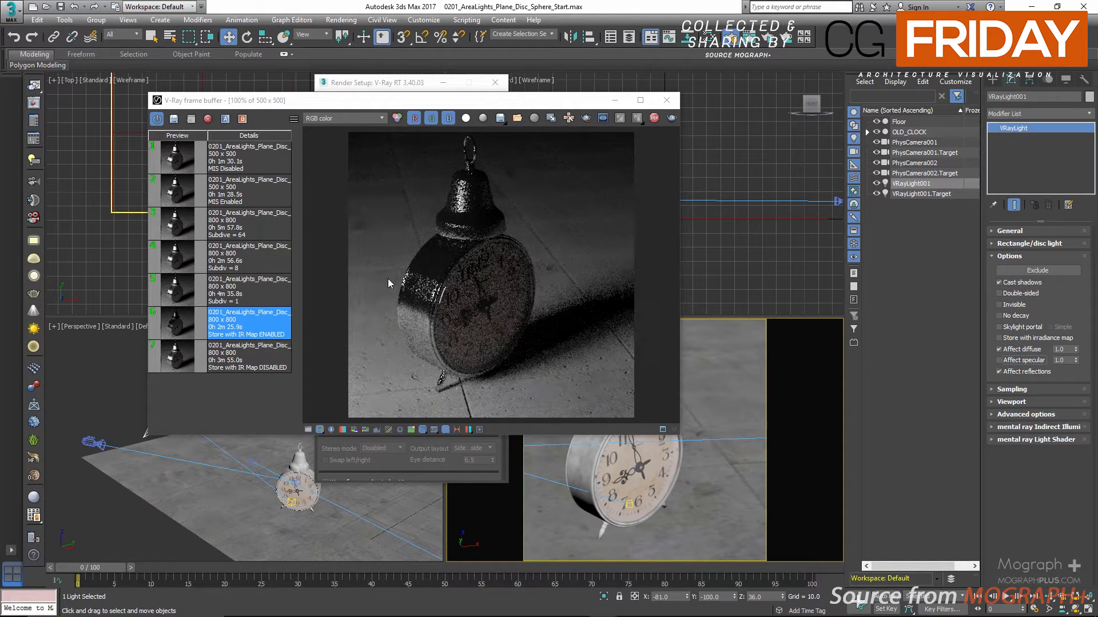
Test the plane light with Affect reflections disabled, and re-enable both Affect reflections and Affect specular
{"action": "left_click", "coordinate": [1013, 375]}
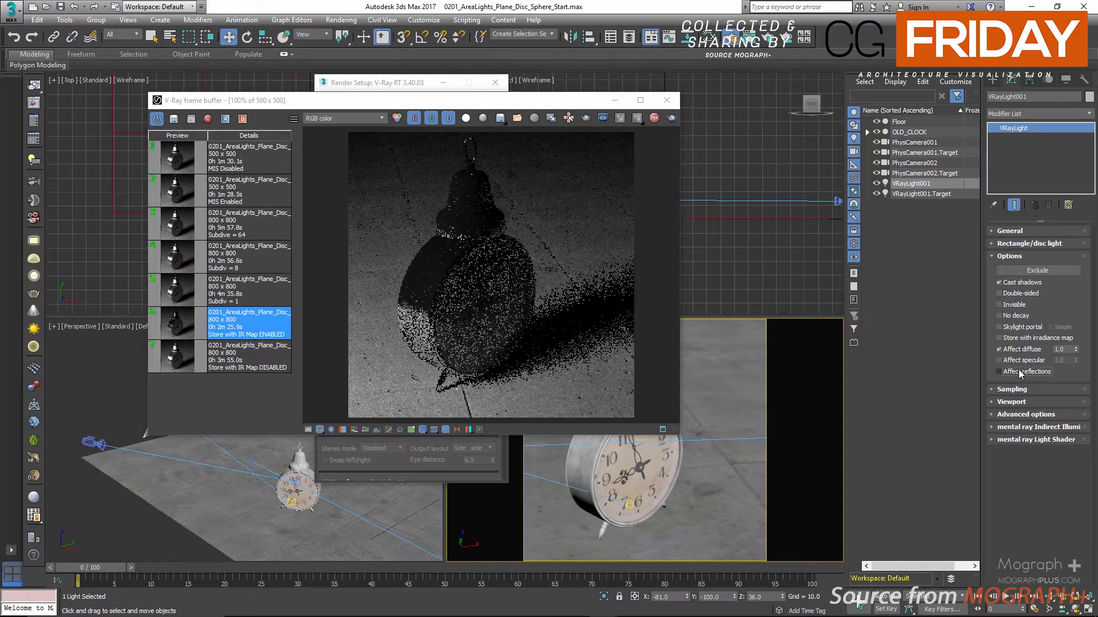
{"action": "left_click", "coordinate": [1016, 371]}
{"action": "left_click", "coordinate": [1015, 360]}
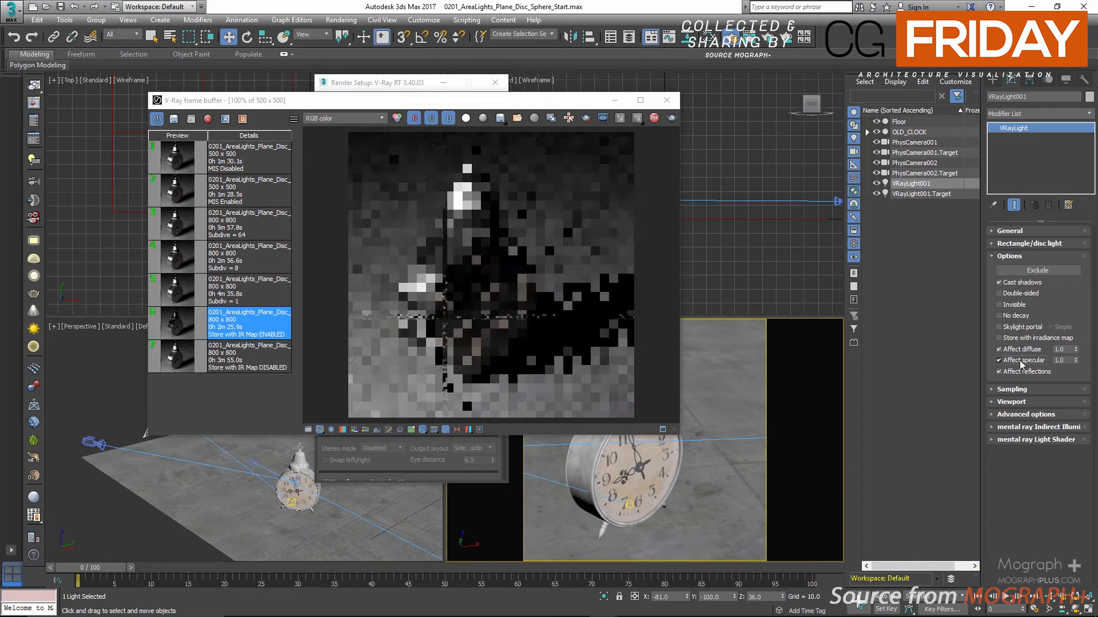
Show the plane light's Sampling parameters and stop the ActiveShade render
{"action": "left_click", "coordinate": [1009, 256]}
{"action": "left_click", "coordinate": [1013, 268]}
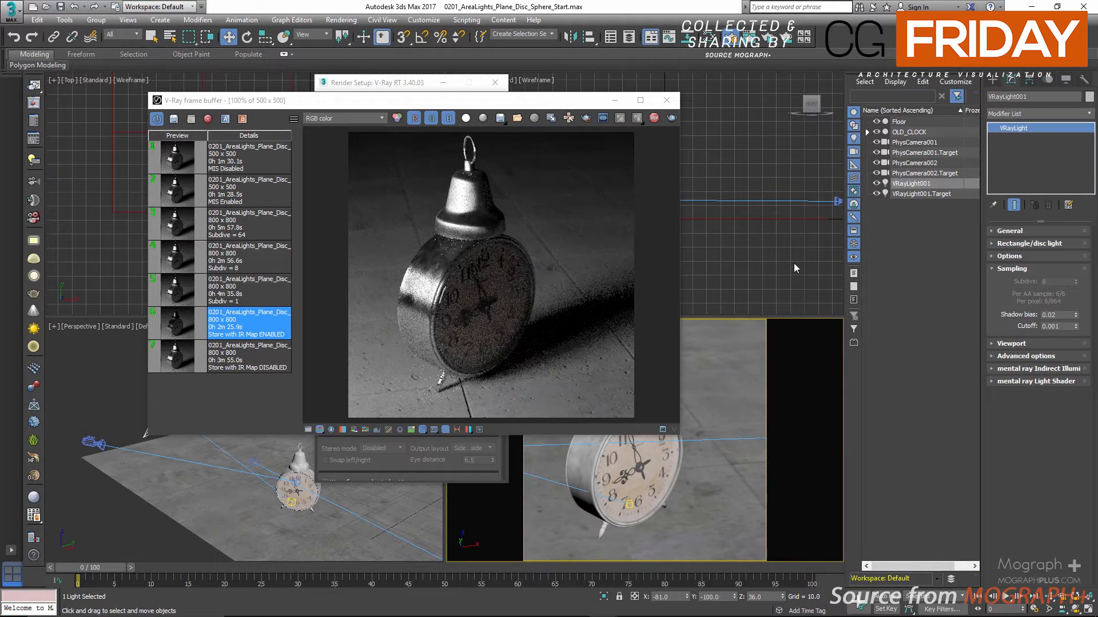
{"action": "left_click", "coordinate": [655, 121]}
Set the Render Setup target to Production Rendering Mode
{"action": "left_click", "coordinate": [403, 82]}
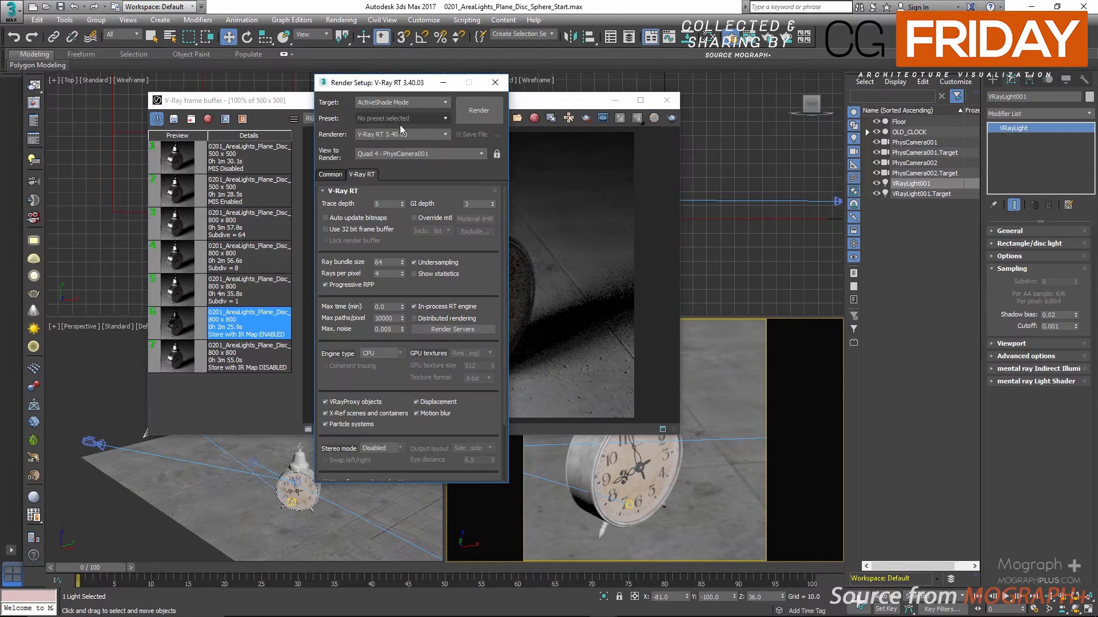
{"action": "left_click", "coordinate": [407, 103]}
{"action": "left_click", "coordinate": [403, 115]}
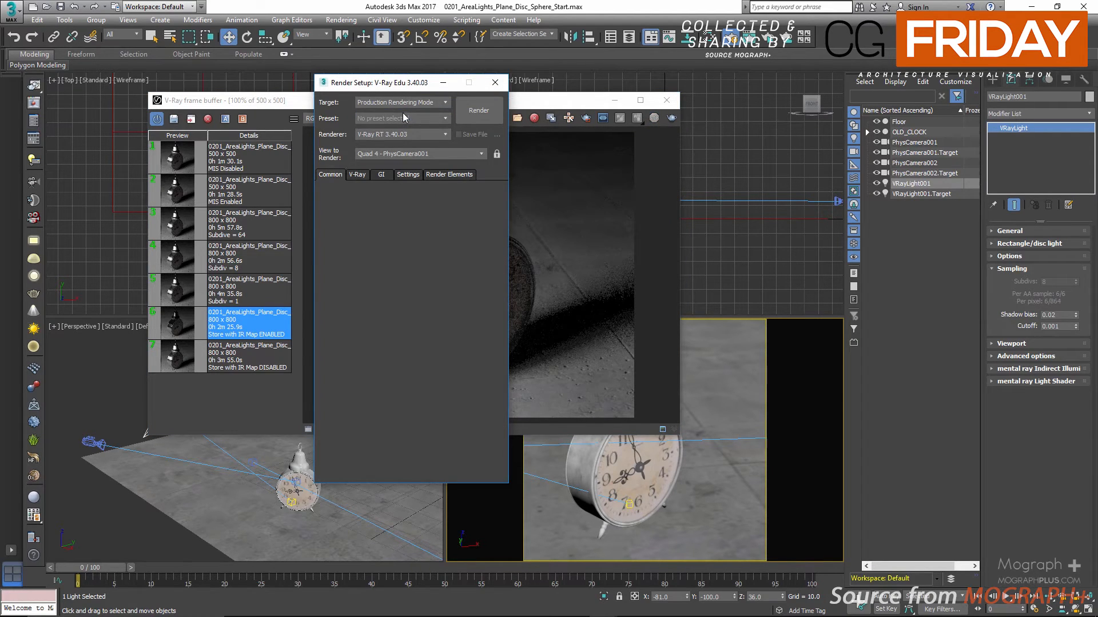
Show the Global DMC settings of the V-Ray renderer and enable Use local subdivs
{"action": "left_click", "coordinate": [360, 176]}
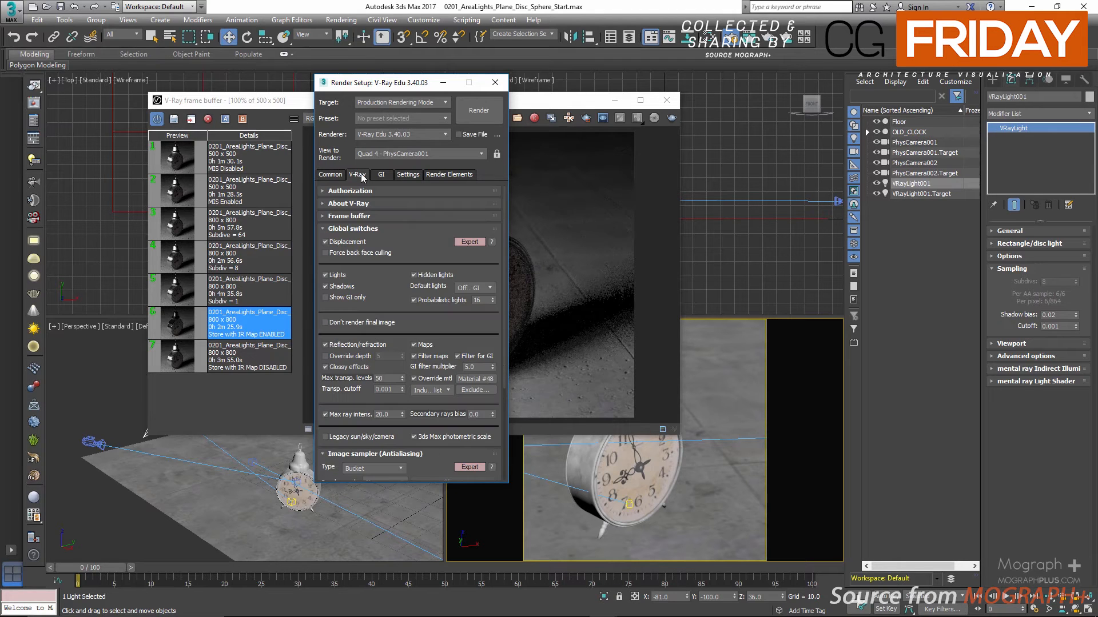
{"action": "left_click", "coordinate": [400, 230]}
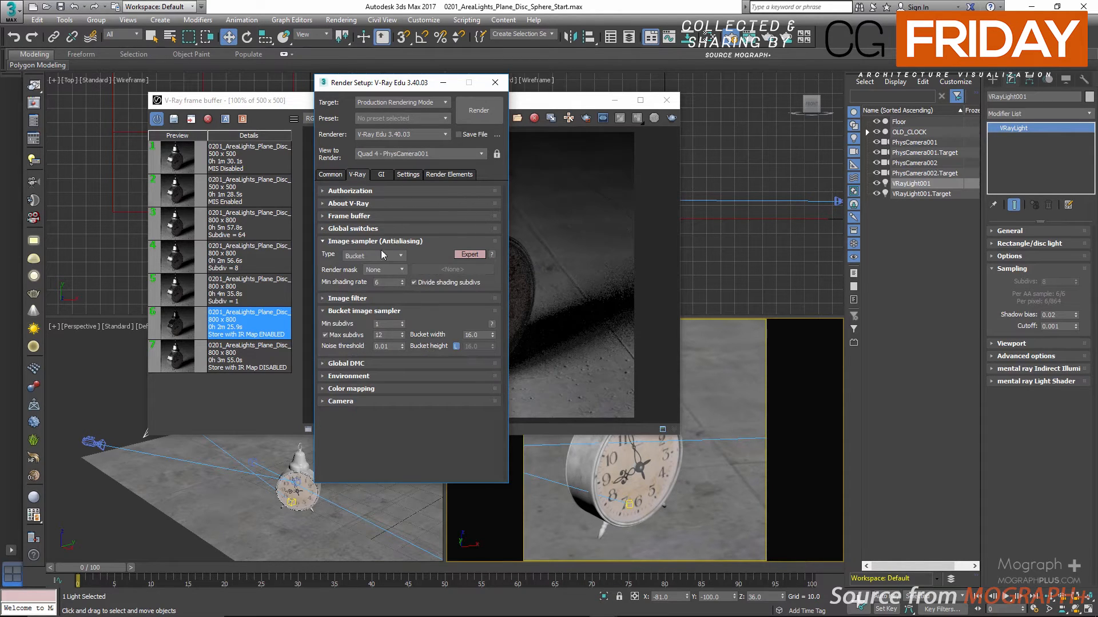
{"action": "left_click", "coordinate": [345, 363]}
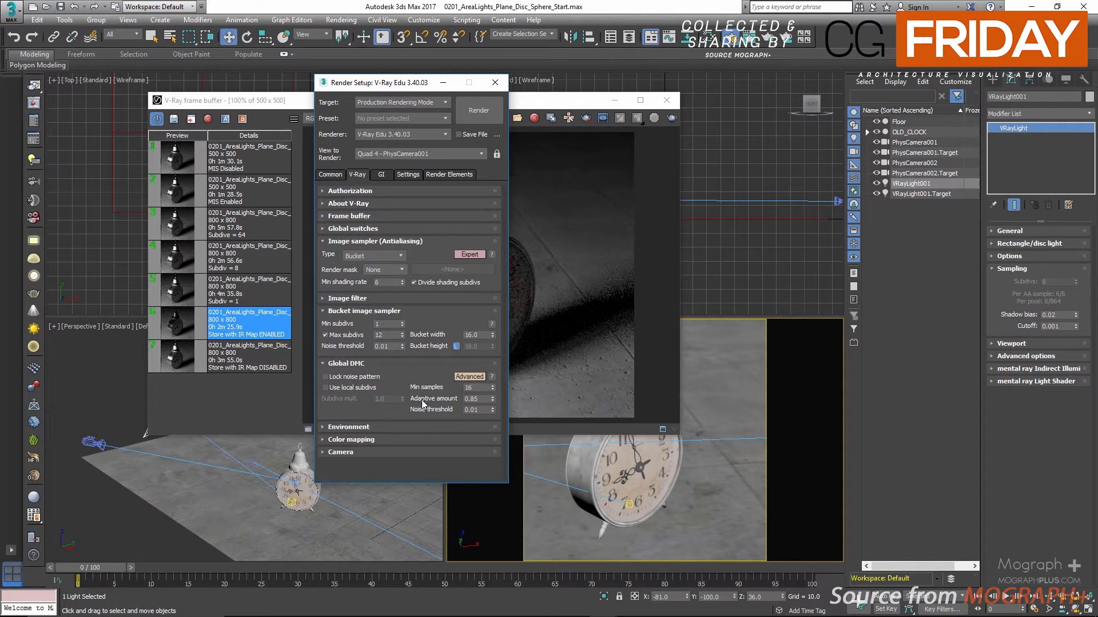
{"action": "left_click", "coordinate": [357, 389]}
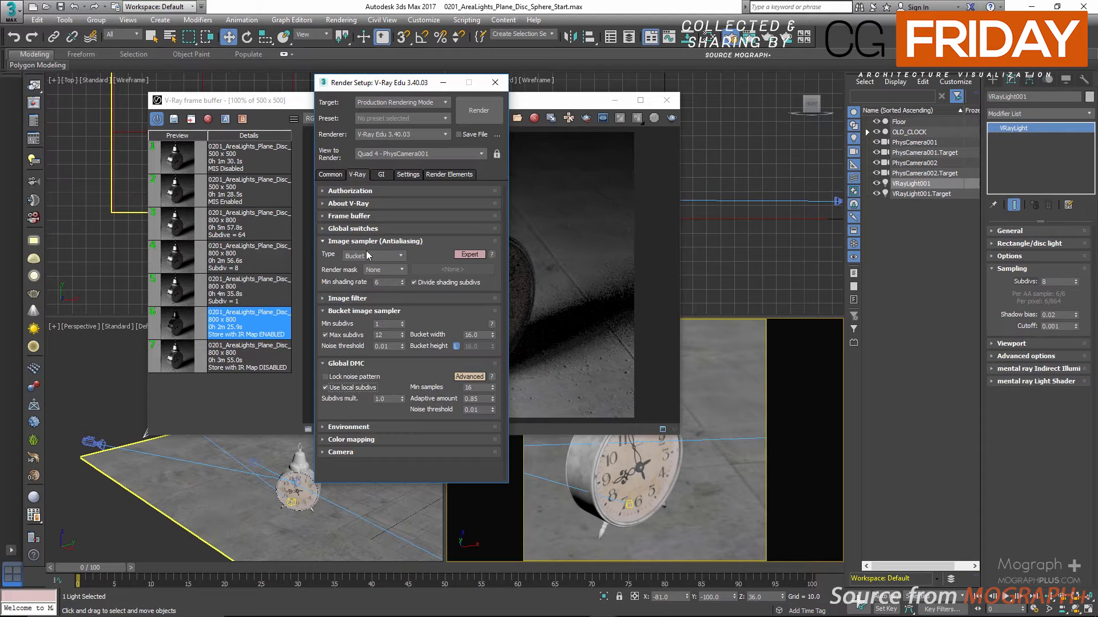
Disable Divide shading subdivs in the image sampler and set the Min shading rate to 1
{"action": "right_click", "coordinate": [475, 256]}
{"action": "left_click", "coordinate": [499, 289]}
{"action": "left_click_drag", "start_coordinate": [409, 121], "coordinate": [417, 110]}
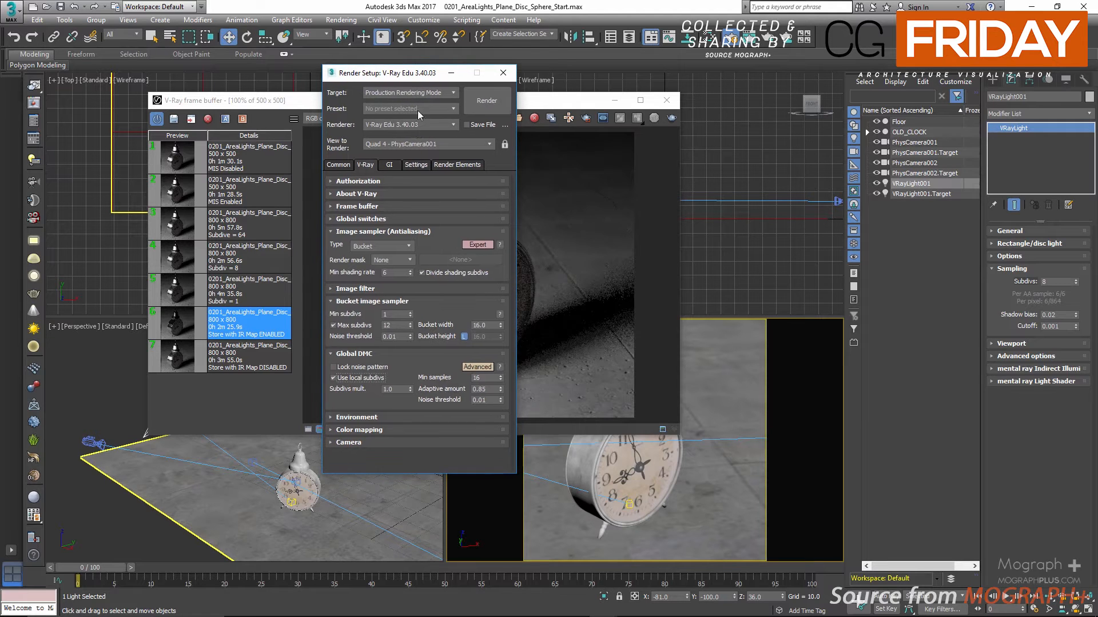
{"action": "left_click", "coordinate": [422, 274]}
{"action": "left_click_drag", "start_coordinate": [392, 273], "coordinate": [371, 284]}
{"action": "type", "text": "6"}
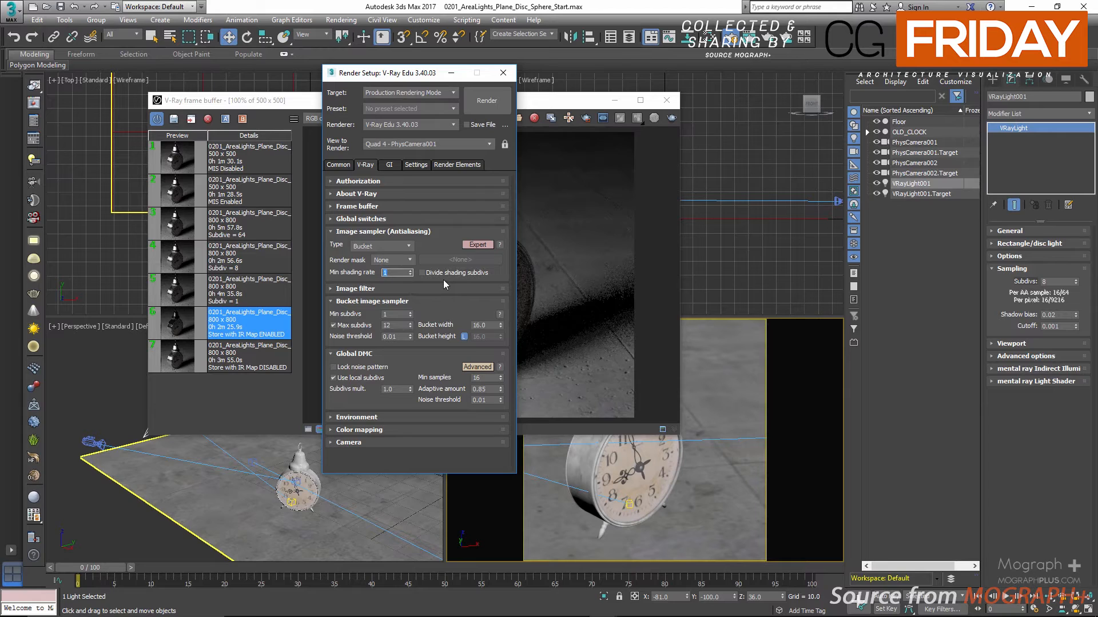
Set the noise threshold to 0.03 for both the Bucket image sampler and Global DMC
{"action": "left_click", "coordinate": [401, 337]}
{"action": "type", "text": "0.03"}
{"action": "left_click", "coordinate": [490, 399]}
{"action": "type", "text": "3"}
{"action": "key", "text": "Return"}
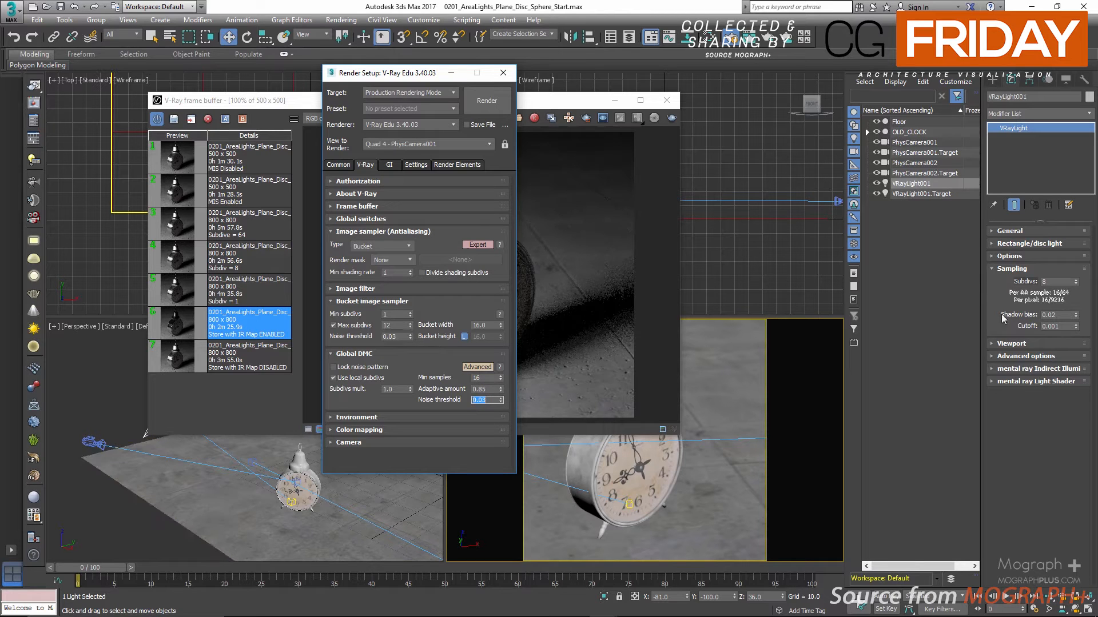
Reselect VRayLight001 in the scene and close Render Setup
{"action": "left_click", "coordinate": [911, 192]}
{"action": "left_click", "coordinate": [912, 184]}
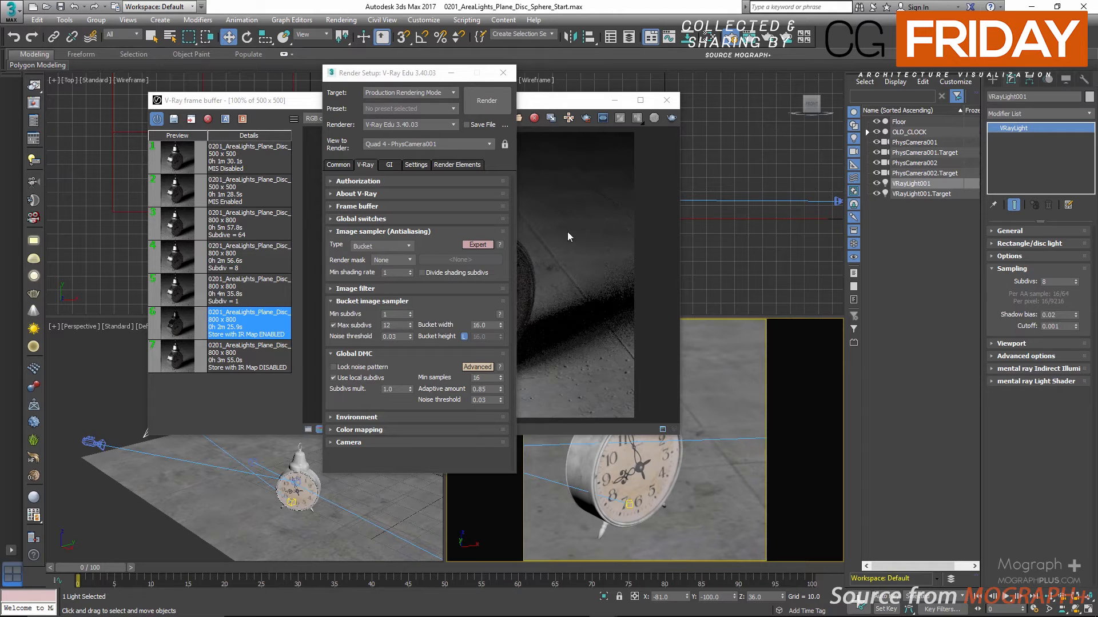
{"action": "left_click", "coordinate": [505, 76]}
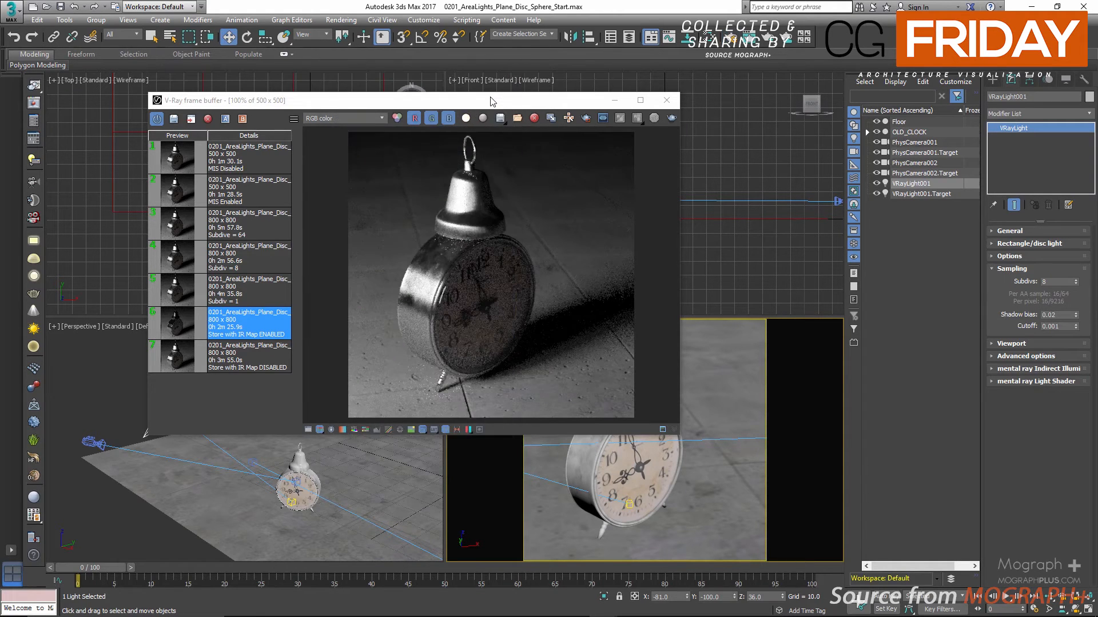
Compare the saved history renders made with light subdivs of 1, 8 and 64 in the V-Ray frame buffer
{"action": "left_click_drag", "start_coordinate": [484, 102], "coordinate": [625, 112]}
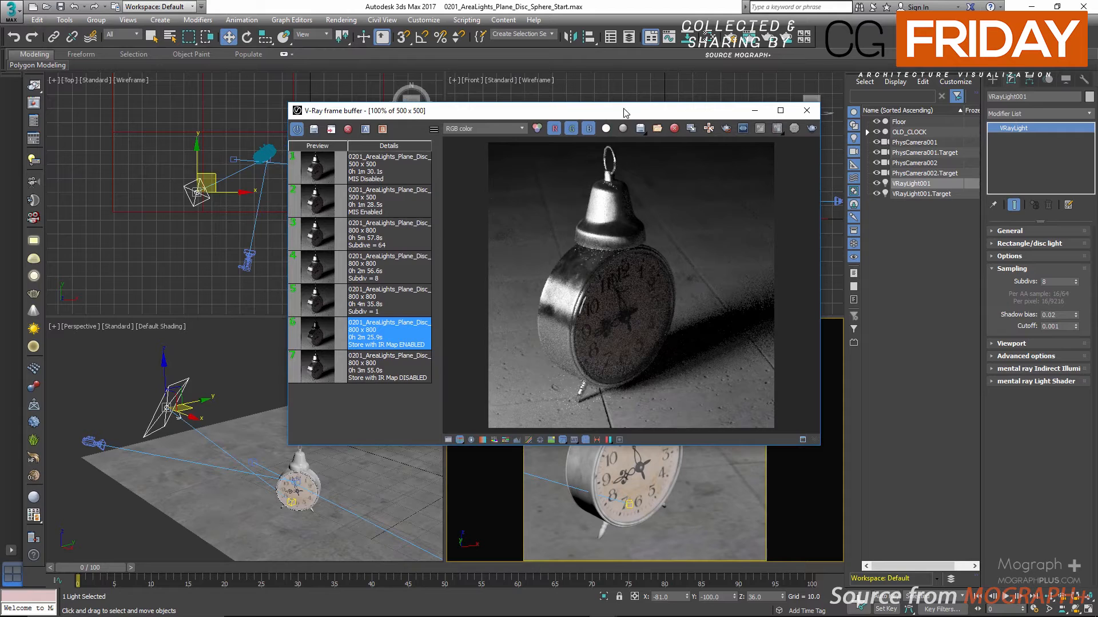
{"action": "left_click", "coordinate": [317, 307]}
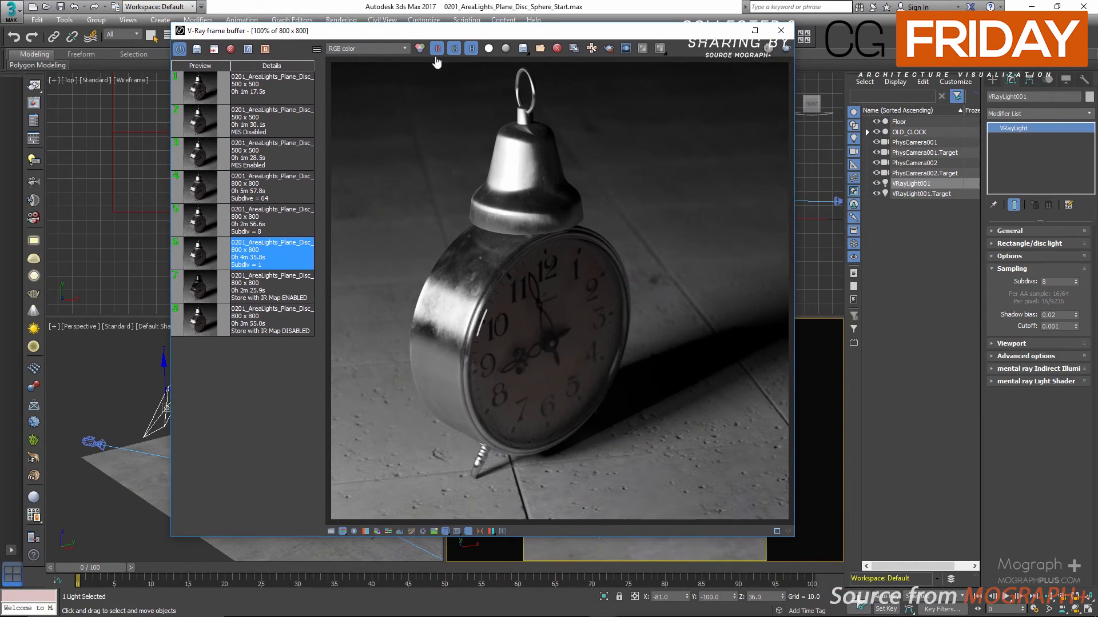
{"action": "left_click", "coordinate": [215, 217]}
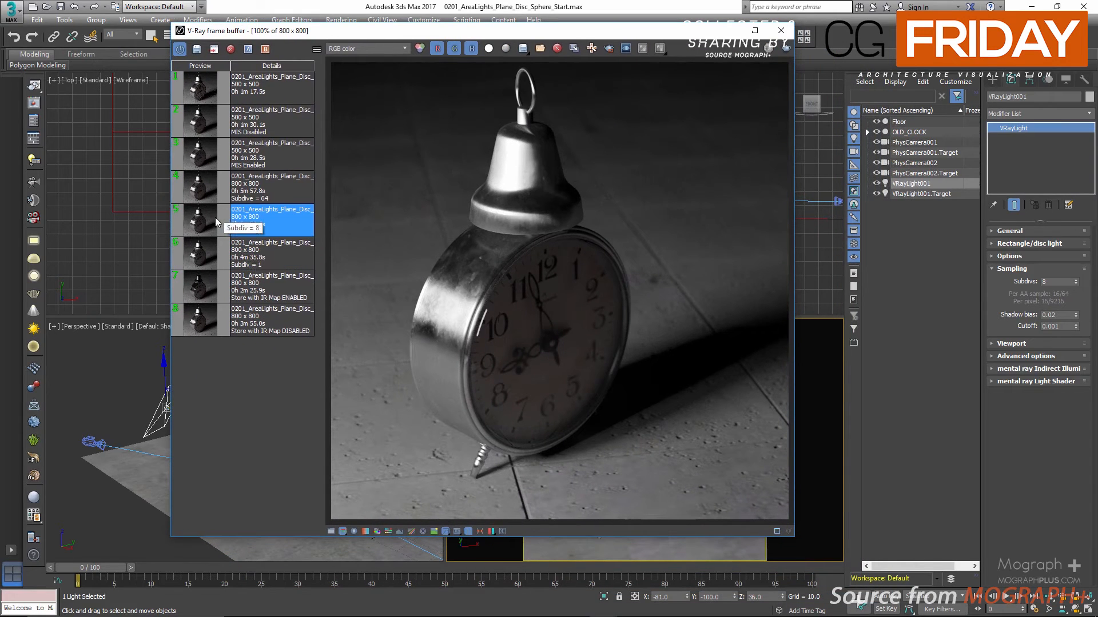
{"action": "left_click", "coordinate": [205, 257]}
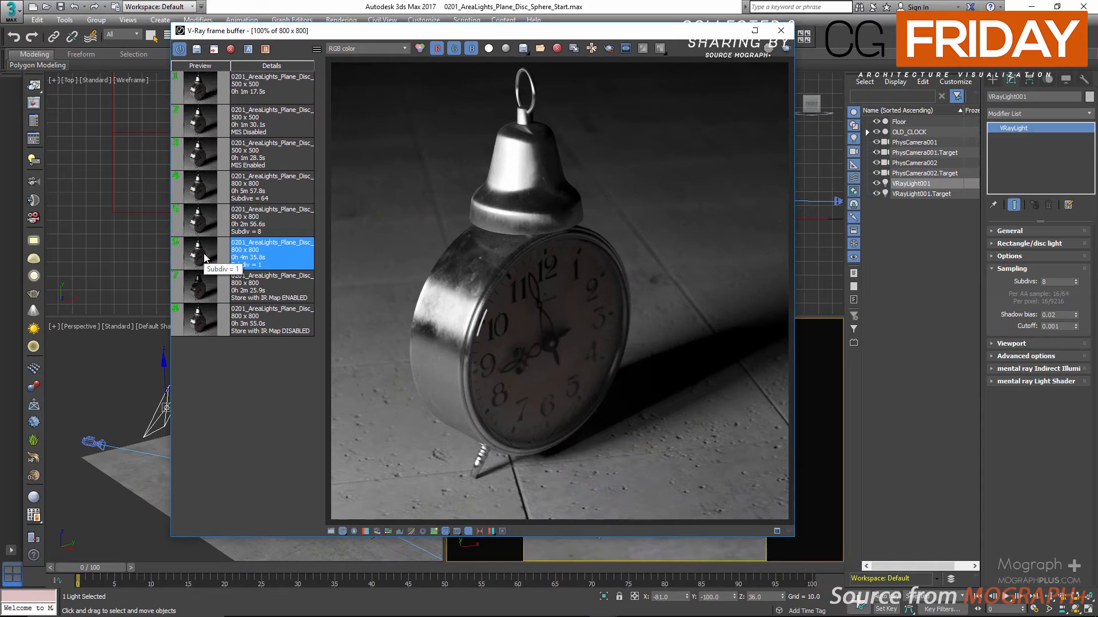
{"action": "left_click", "coordinate": [205, 232]}
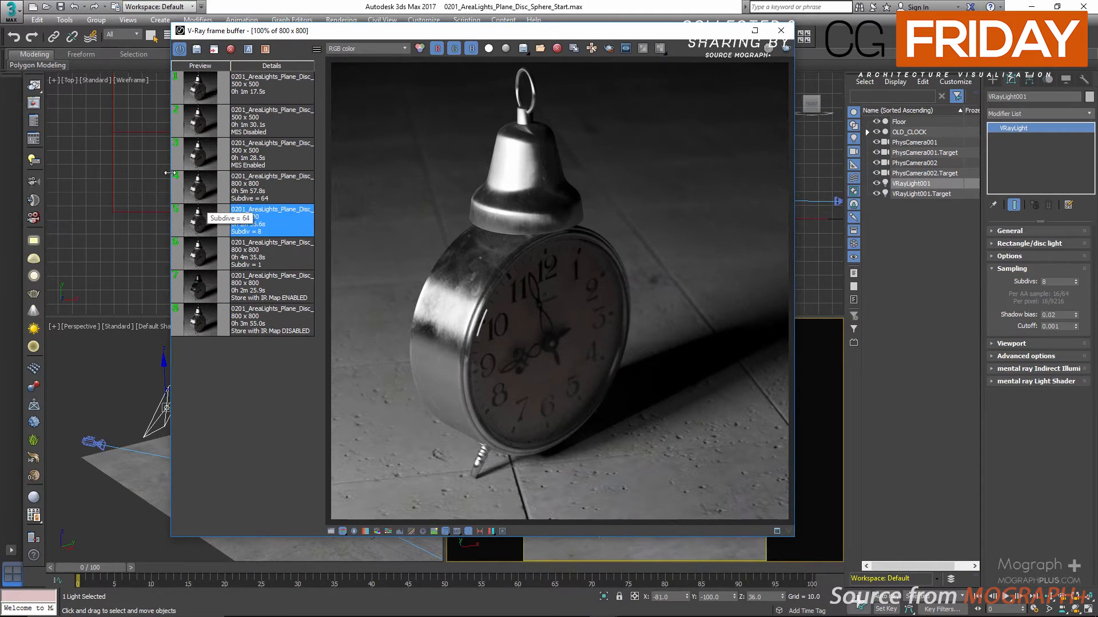
{"action": "left_click", "coordinate": [198, 192]}
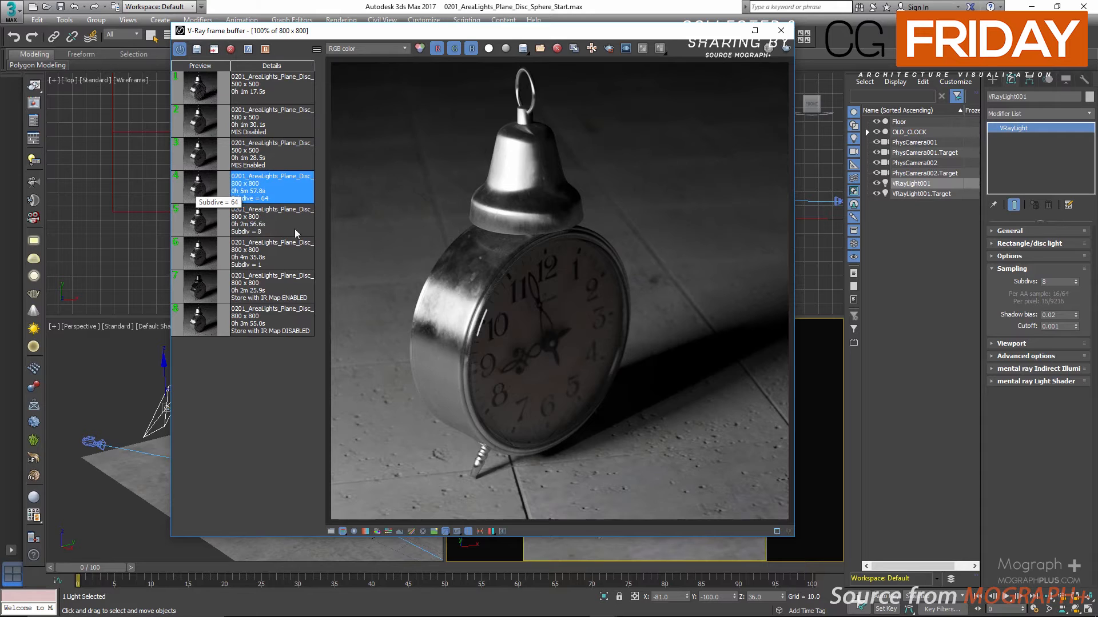
Examine the clock's shadow edge at up to 400% zoom, alternating between the subdivs 1 and 64 renders
{"action": "scroll", "coordinate": [593, 435], "scroll_direction": "up", "scroll_amount": 1}
{"action": "scroll", "coordinate": [592, 430], "scroll_direction": "up", "scroll_amount": 1}
{"action": "middle_click_drag", "start_coordinate": [637, 393], "coordinate": [445, 273]}
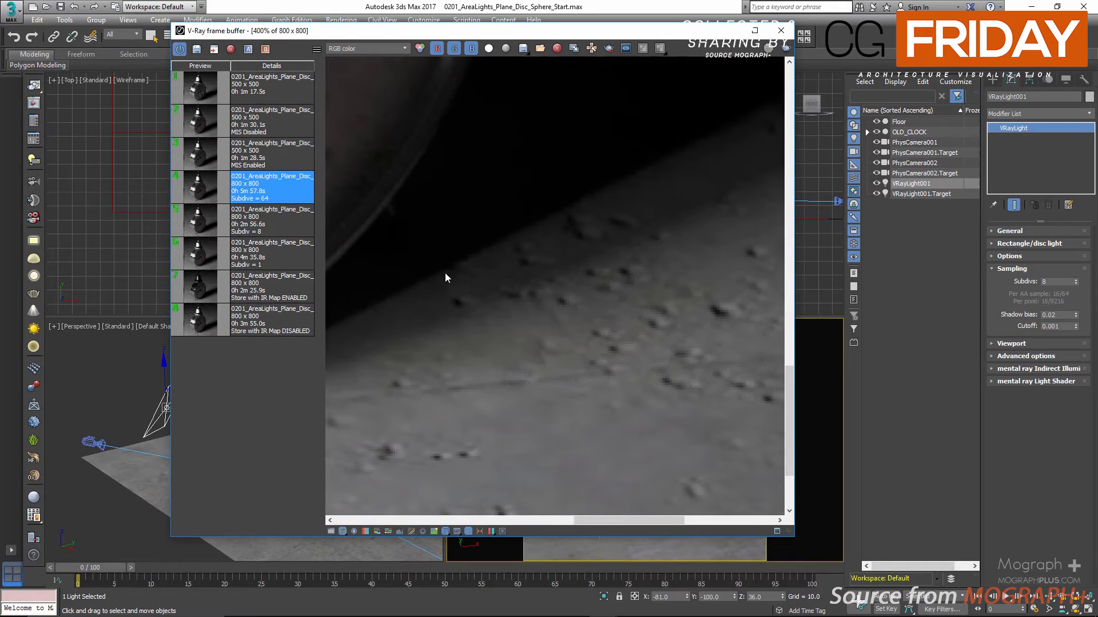
{"action": "middle_click_drag", "start_coordinate": [548, 257], "coordinate": [486, 329]}
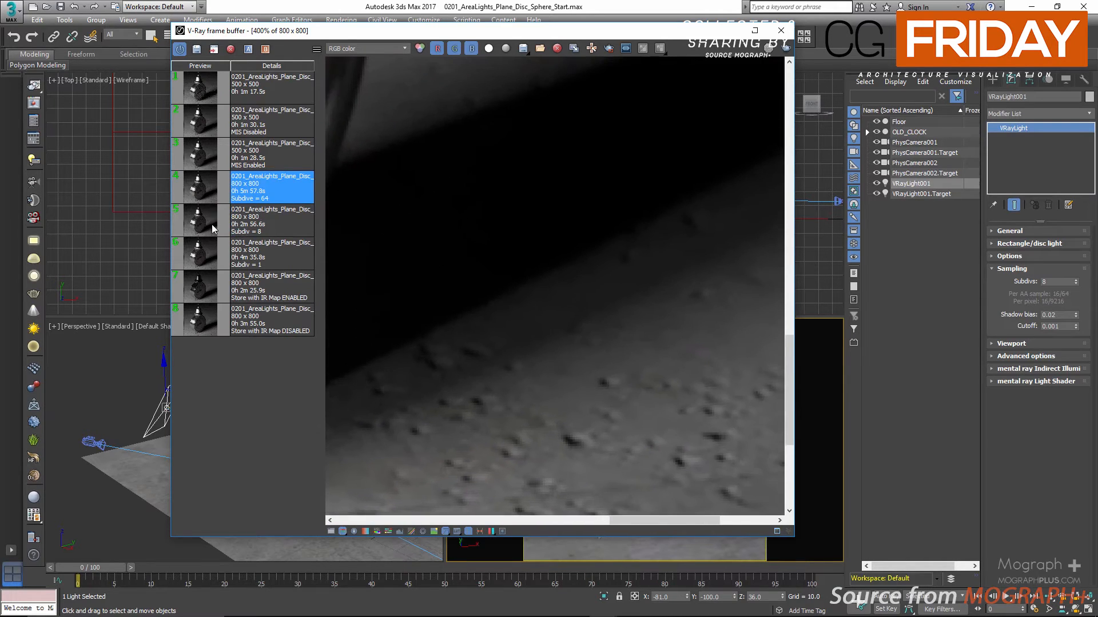
{"action": "left_click", "coordinate": [212, 257]}
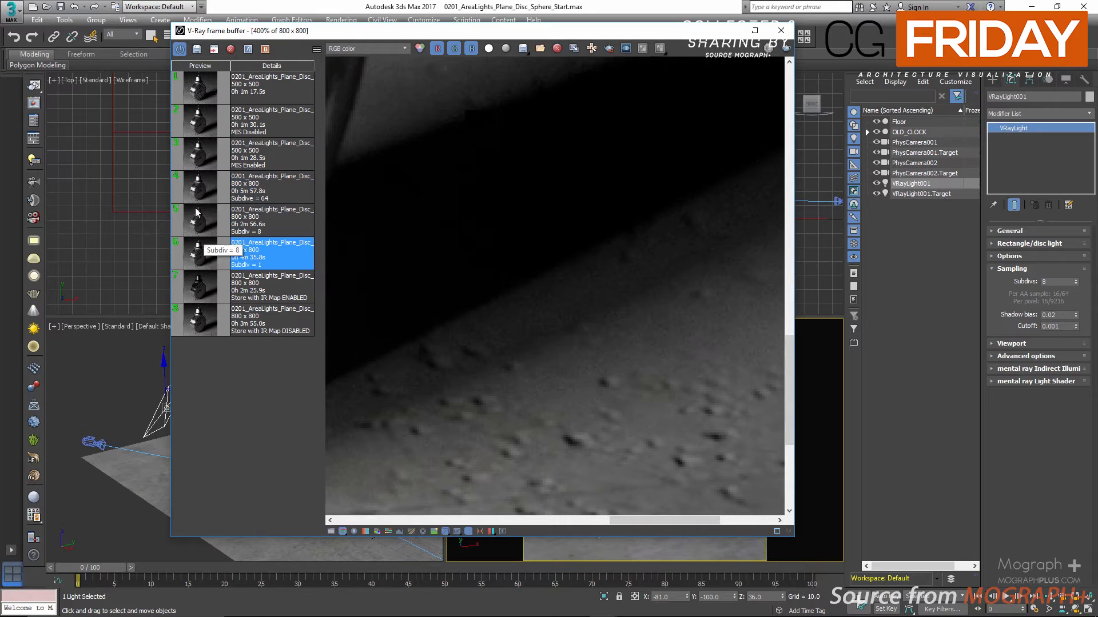
{"action": "left_click", "coordinate": [205, 193]}
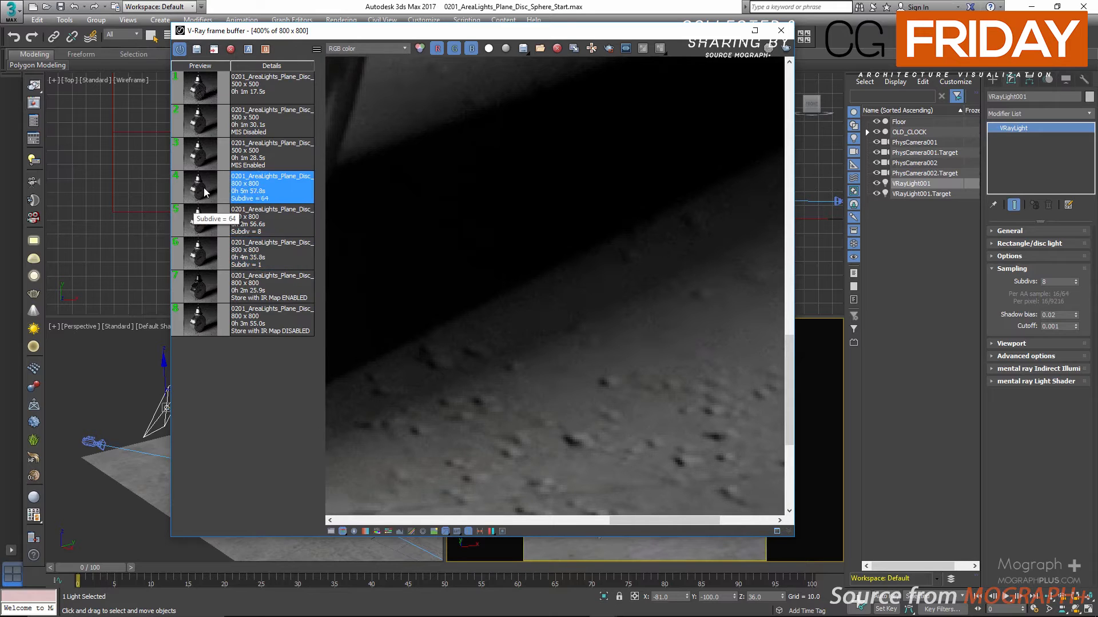
{"action": "left_click", "coordinate": [204, 256]}
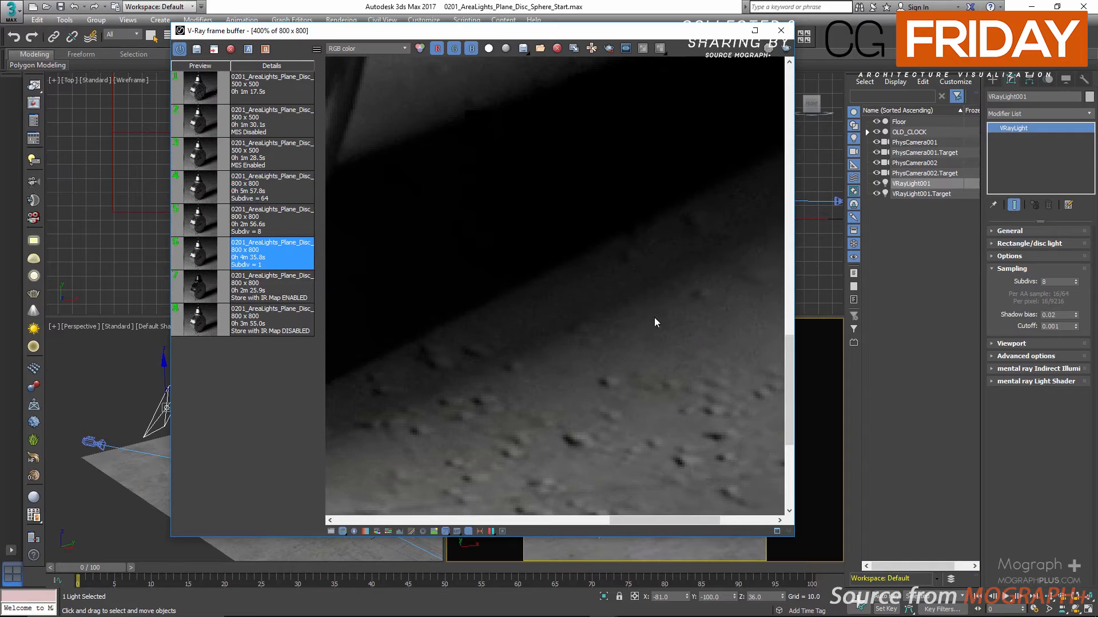
{"action": "left_click", "coordinate": [203, 194]}
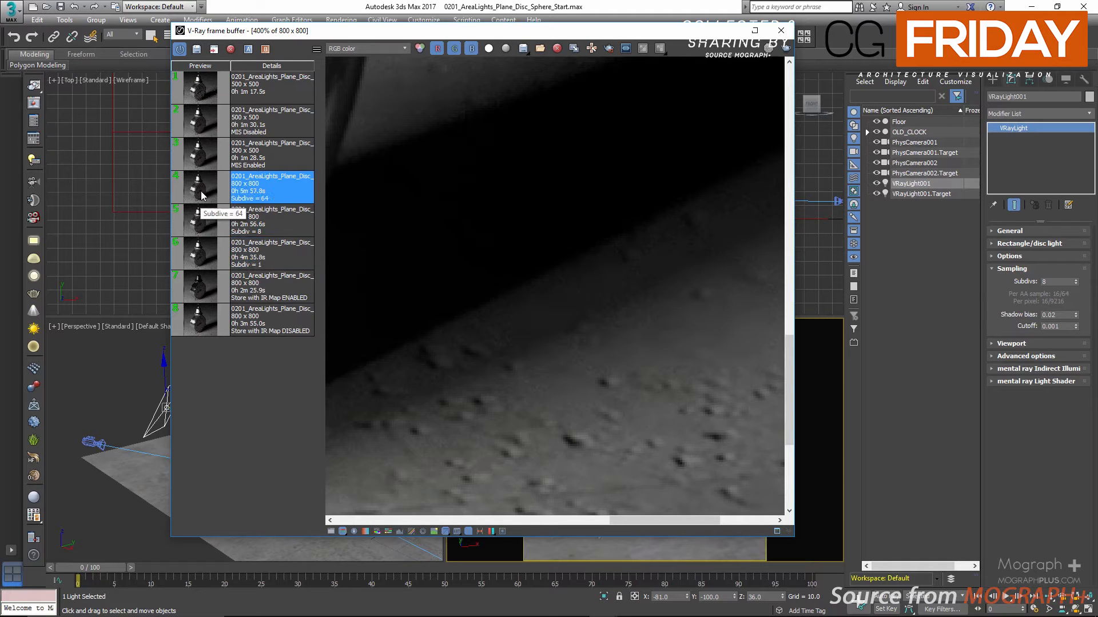
{"action": "scroll", "coordinate": [543, 315], "scroll_direction": "down", "scroll_amount": 1}
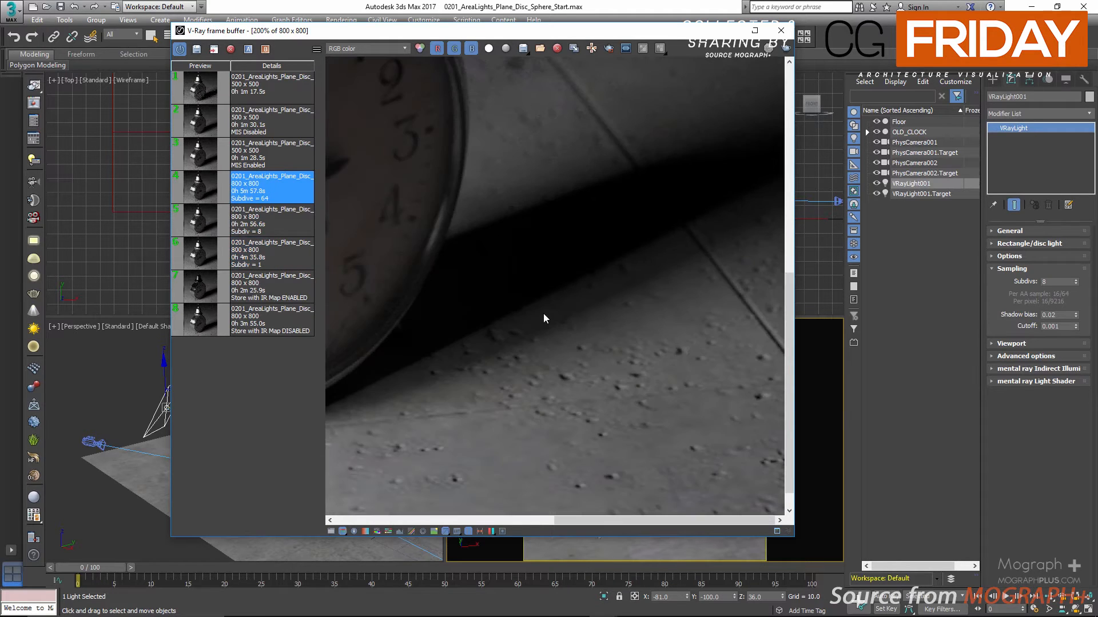
{"action": "left_click", "coordinate": [207, 252]}
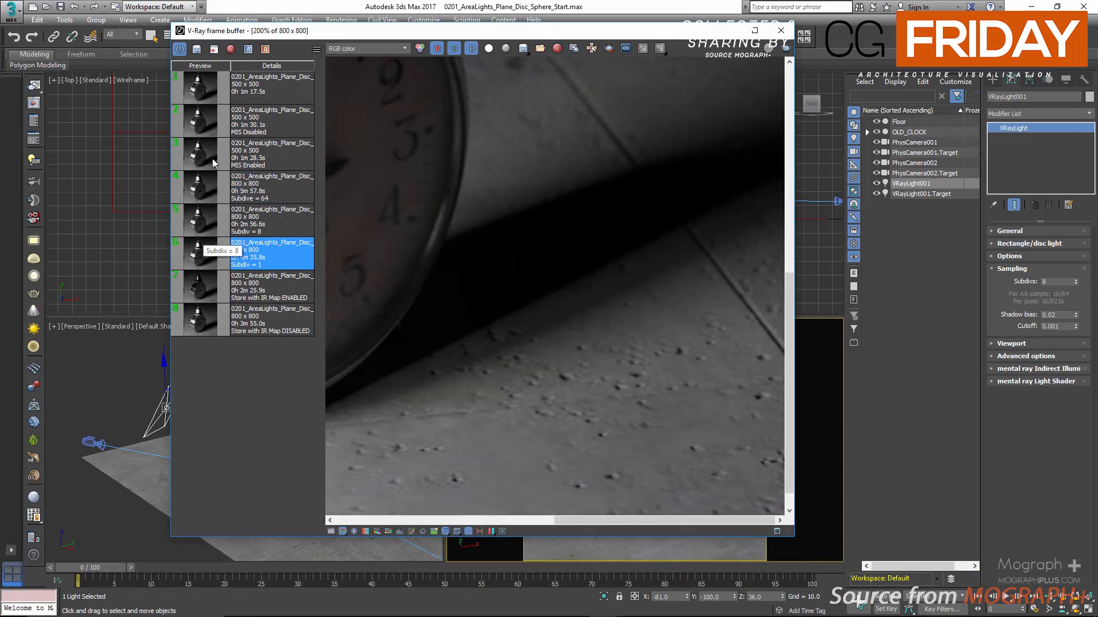
Set up an A/B comparison with the subdivs 1 render as A and the subdivs 64 render as B, maximizing the frame buffer
{"action": "left_click", "coordinate": [248, 50]}
{"action": "left_click", "coordinate": [261, 199]}
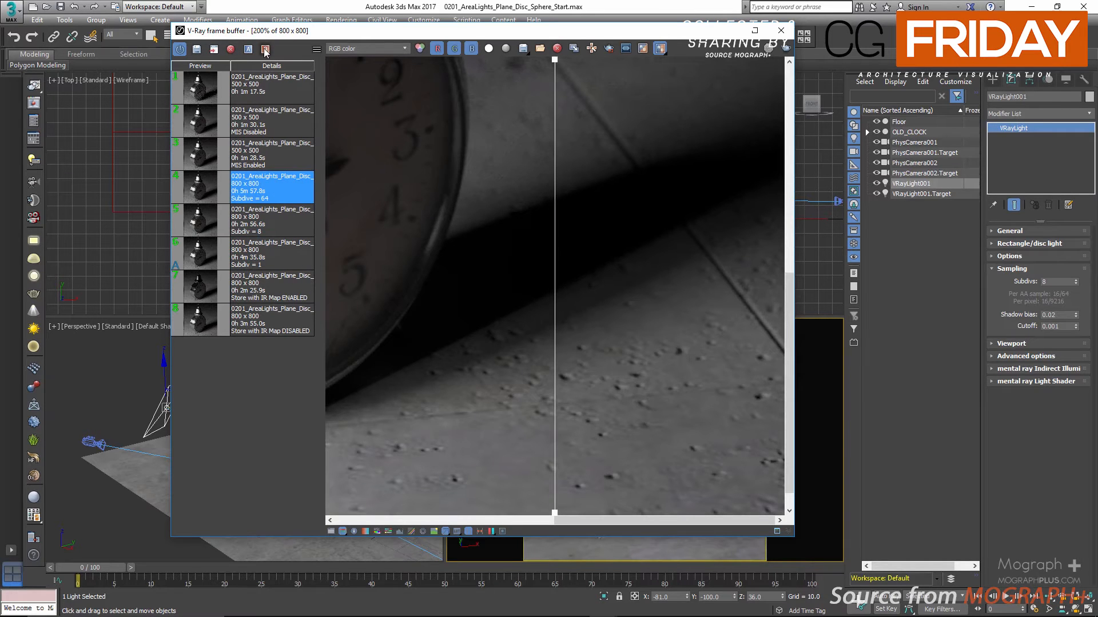
{"action": "left_click", "coordinate": [265, 49]}
{"action": "scroll", "coordinate": [532, 213], "scroll_direction": "down", "scroll_amount": 1}
{"action": "double_click", "coordinate": [600, 31]}
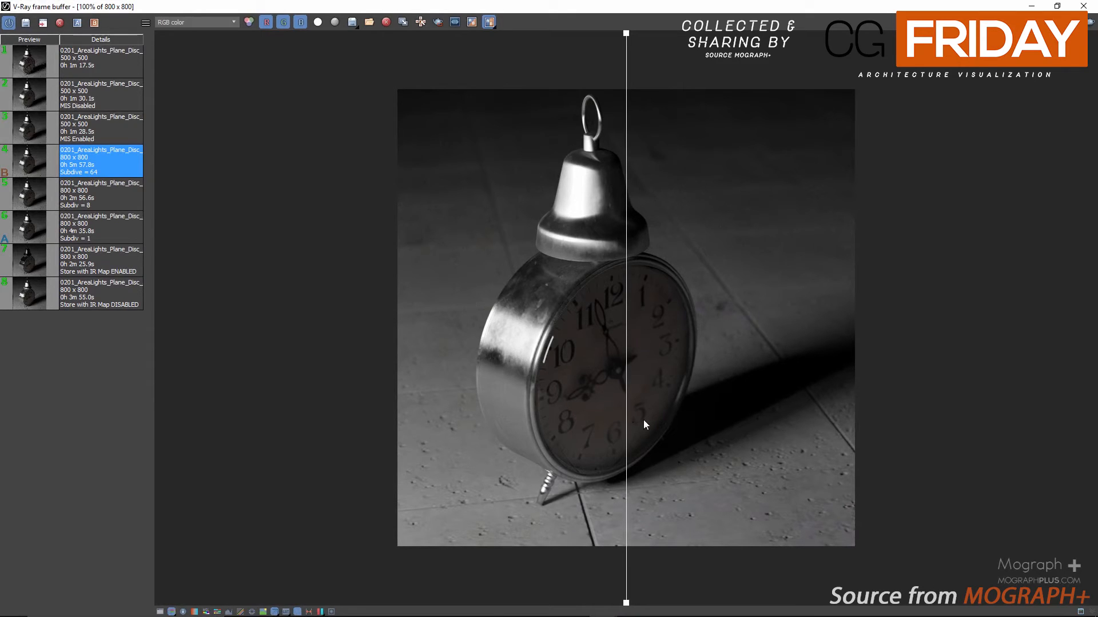
Inspect both renders across the comparison divider at 400% beside the shadow, and end the comparison and close the frame buffer
{"action": "left_click_drag", "start_coordinate": [627, 426], "coordinate": [663, 412]}
{"action": "scroll", "coordinate": [721, 460], "scroll_direction": "up", "scroll_amount": 3}
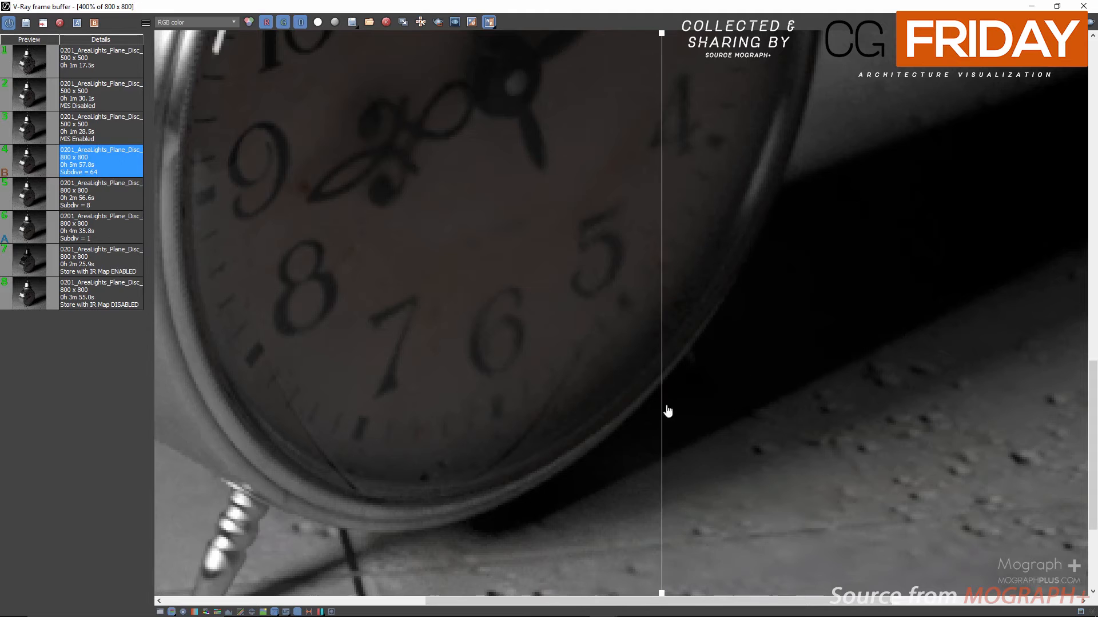
{"action": "left_click", "coordinate": [489, 23]}
{"action": "left_click", "coordinate": [1084, 7]}
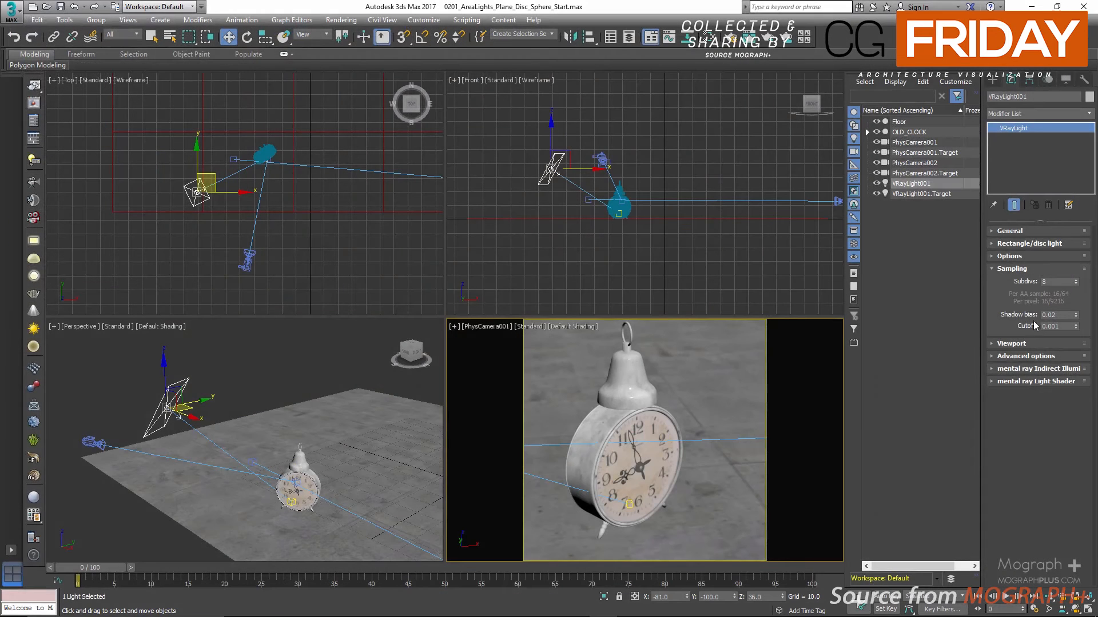
Set the plane light's Subdivs to 8
{"action": "double_click", "coordinate": [1056, 281]}
{"action": "type", "text": "8"}
{"action": "key", "text": "Return"}
Set the Bucket image sampler and Global DMC noise thresholds to 0.01 and disable Use local subdivs in Render Setup
{"action": "left_click", "coordinate": [38, 122]}
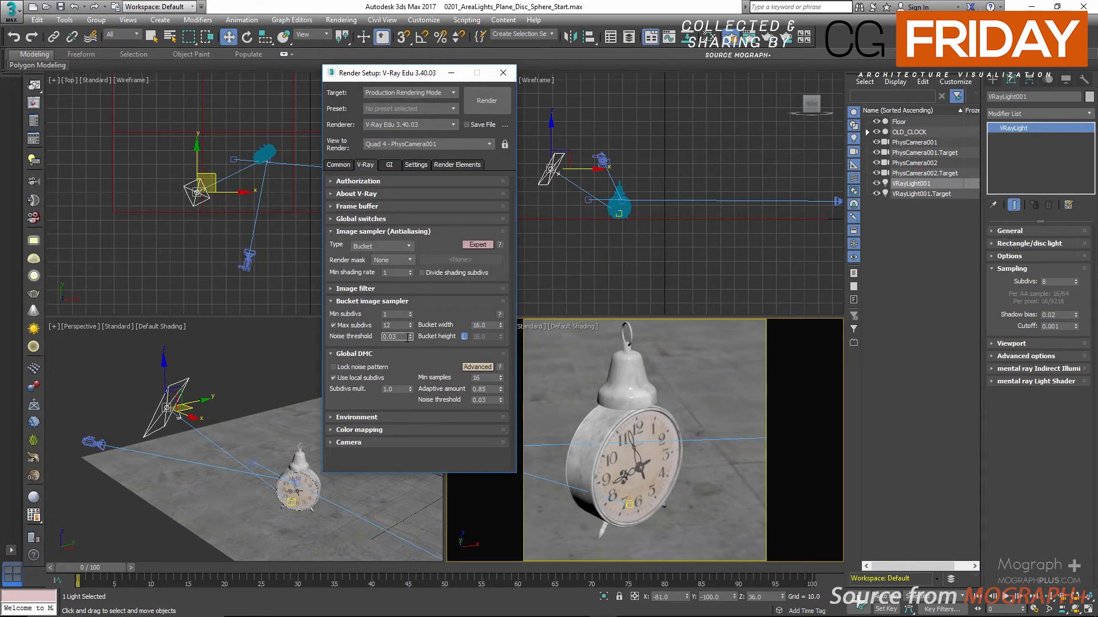
{"action": "double_click", "coordinate": [490, 400]}
{"action": "type", "text": "0.01"}
{"action": "key", "text": "Return"}
{"action": "left_click", "coordinate": [353, 379]}
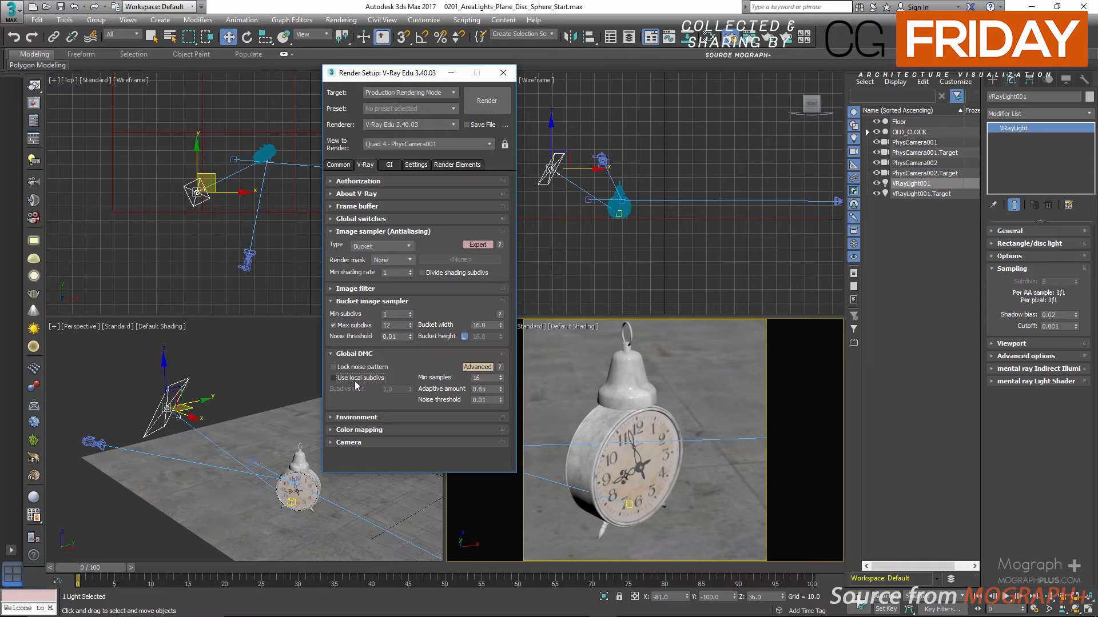
Enable Divide shading subdivs with a Min shading rate of 6 and collapse the Bucket image sampler settings
{"action": "left_click", "coordinate": [426, 275]}
{"action": "double_click", "coordinate": [394, 273]}
{"action": "left_click", "coordinate": [451, 304]}
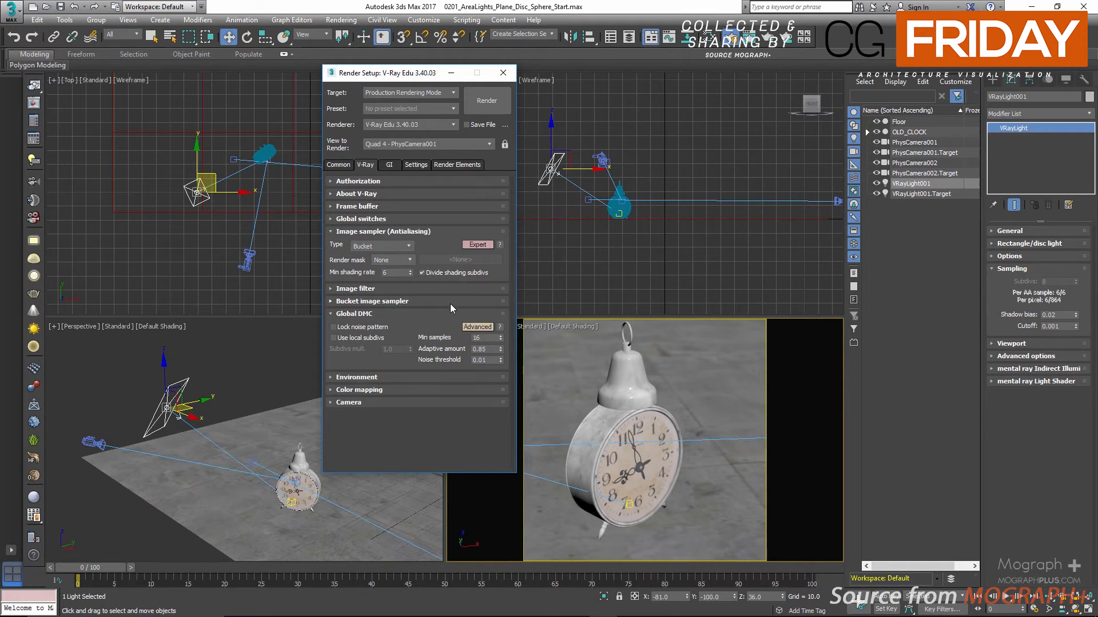
Switch the render target to ActiveShade Mode and enable Override mtl in the V-Ray RT settings
{"action": "left_click", "coordinate": [407, 301]}
{"action": "left_click", "coordinate": [435, 93]}
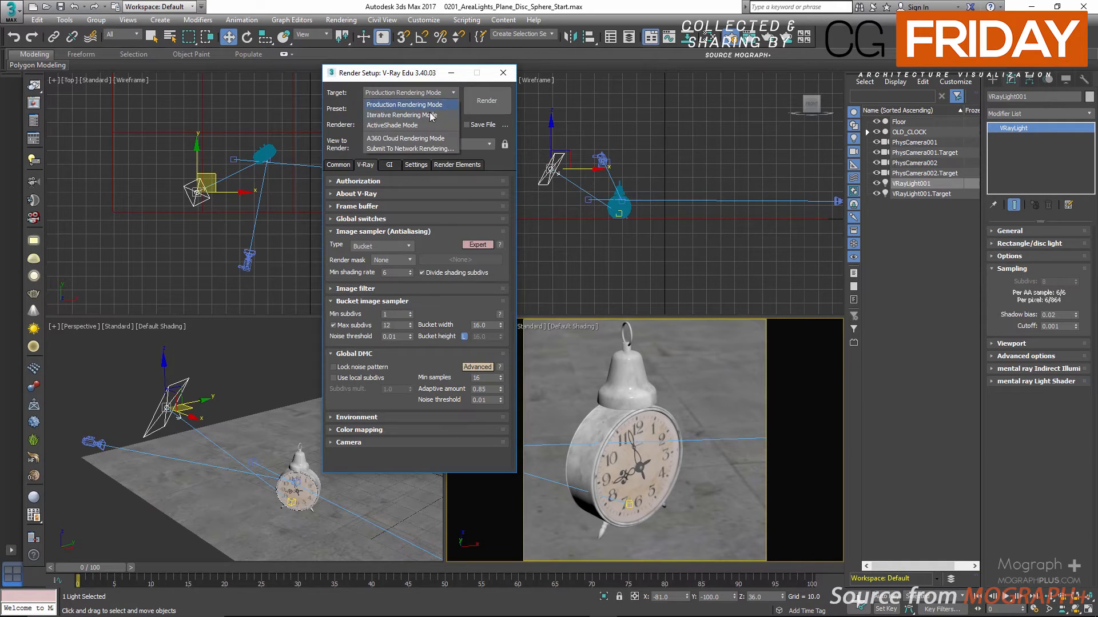
{"action": "left_click", "coordinate": [431, 126]}
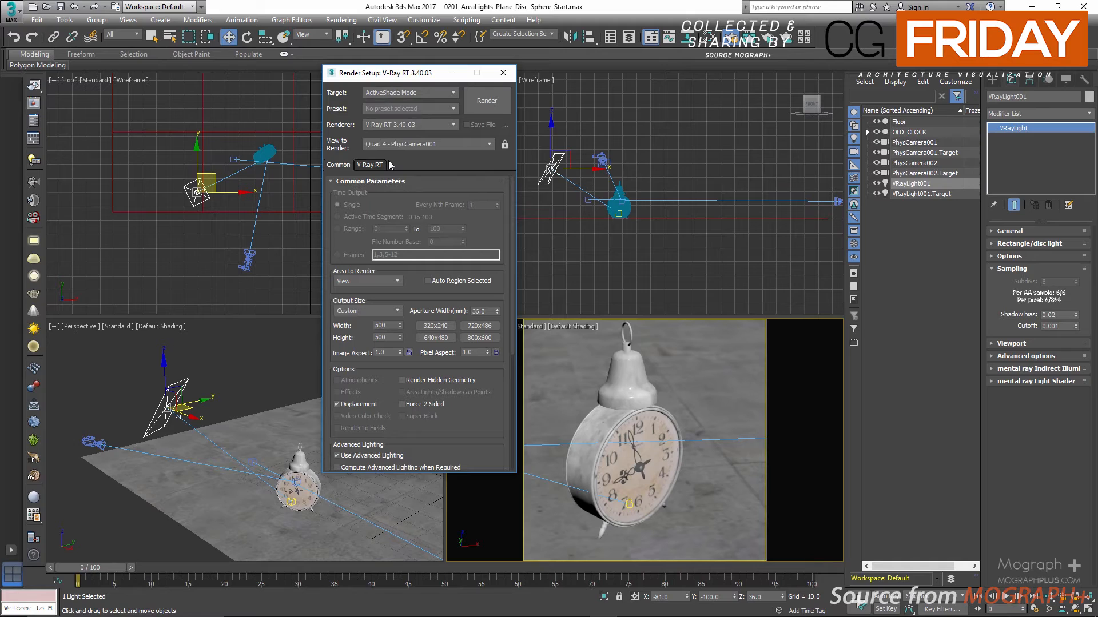
{"action": "left_click", "coordinate": [370, 166]}
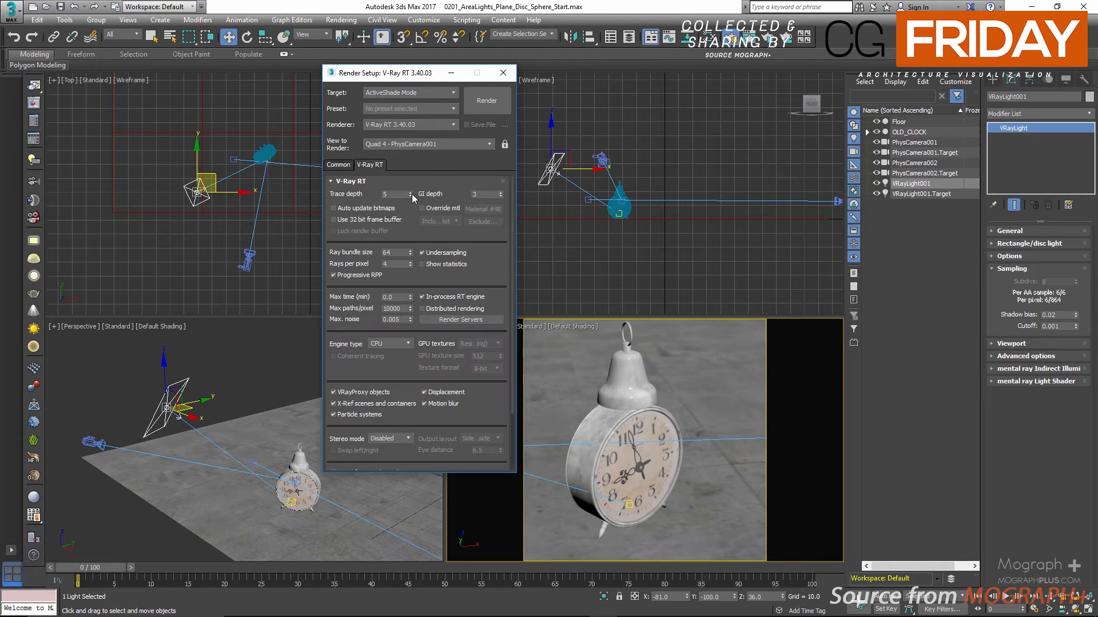
{"action": "left_click", "coordinate": [439, 209]}
Start the ActiveShade render of the PhysCamera001 view and move the frame buffer clear of the light's parameters
{"action": "right_click", "coordinate": [732, 370]}
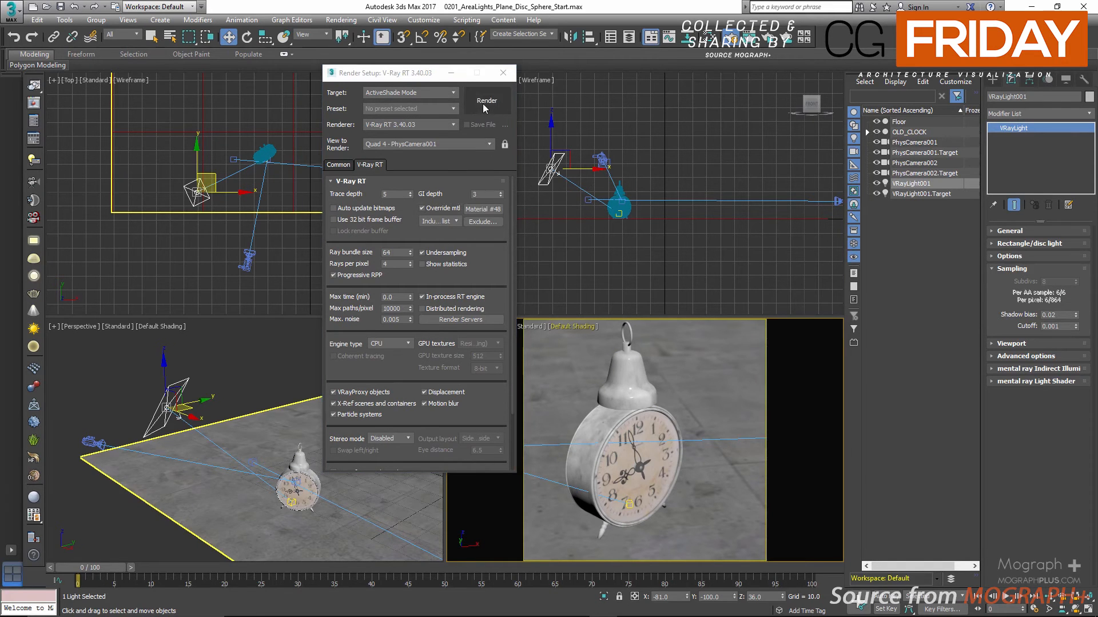
{"action": "left_click", "coordinate": [485, 103]}
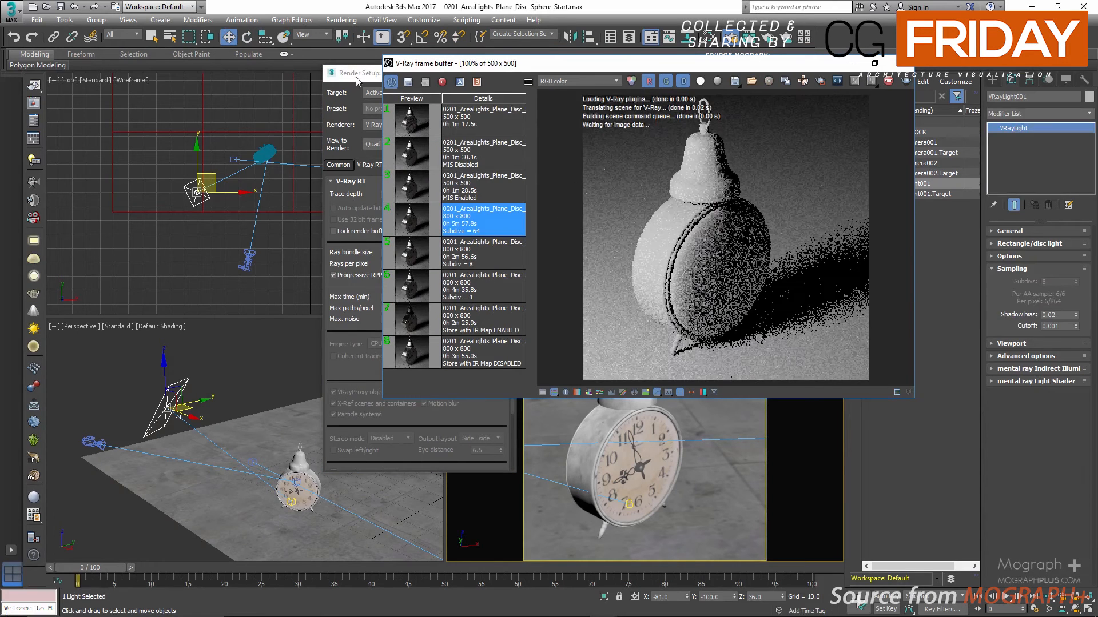
{"action": "left_click_drag", "start_coordinate": [470, 66], "coordinate": [113, 67]}
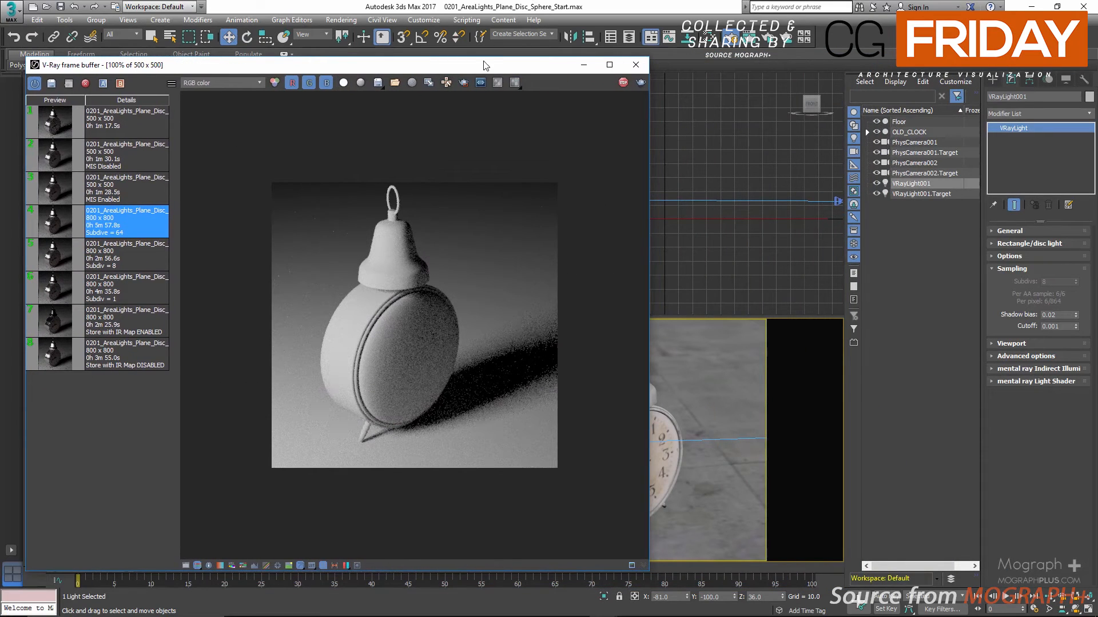
{"action": "left_click_drag", "start_coordinate": [483, 65], "coordinate": [485, 220]}
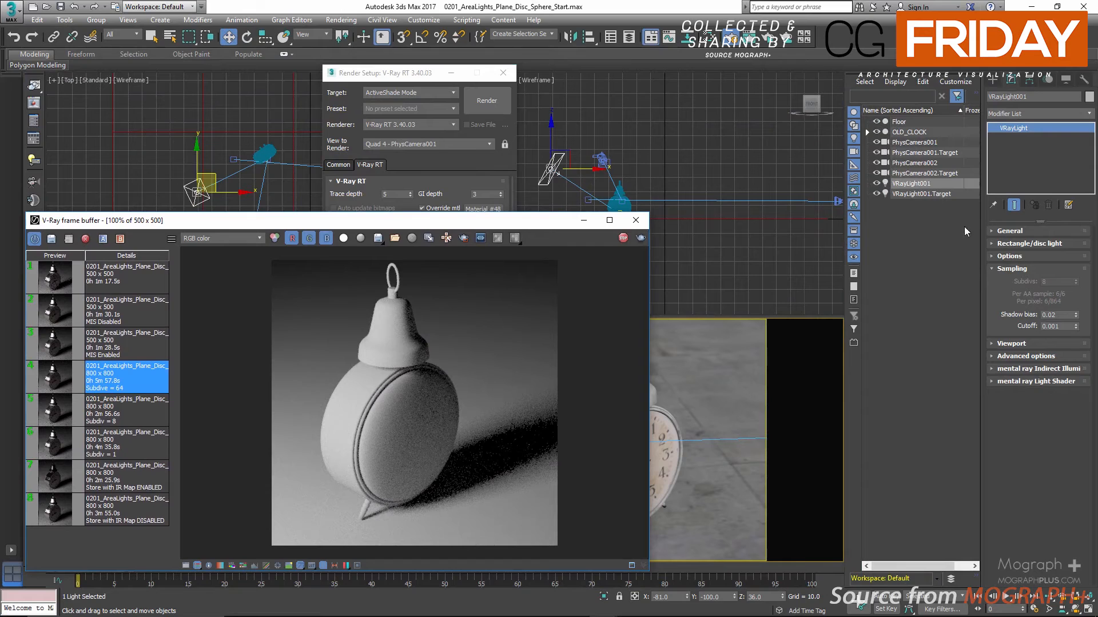
Alternate the plane light's Shadow bias twice between 2 and 0.02 in the live render, ending at 0.02
{"action": "double_click", "coordinate": [1058, 315]}
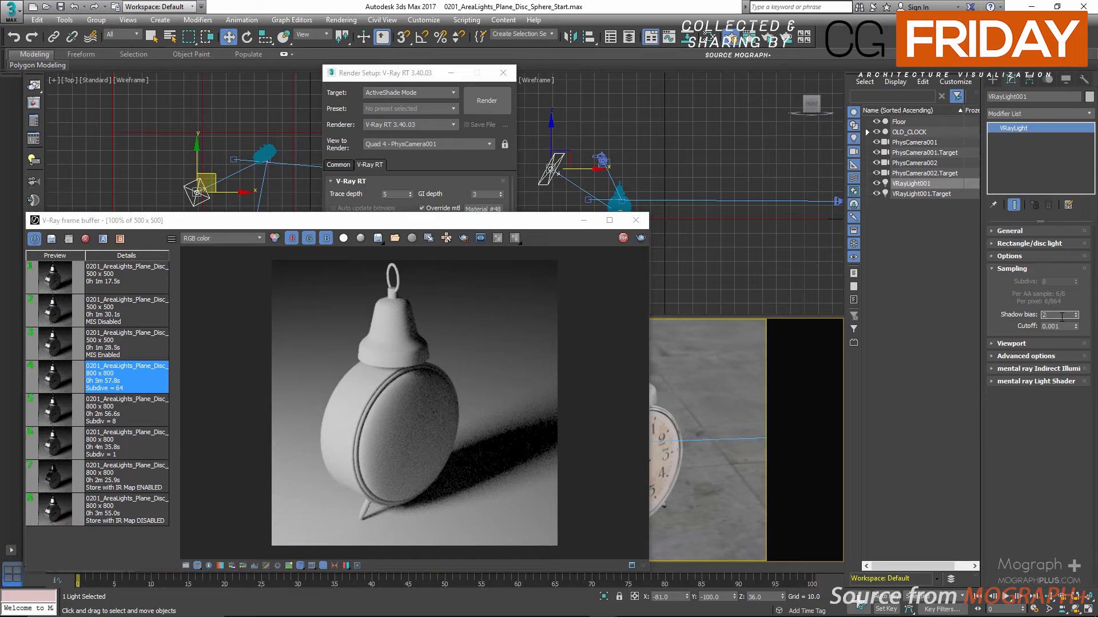
{"action": "key", "text": "Return"}
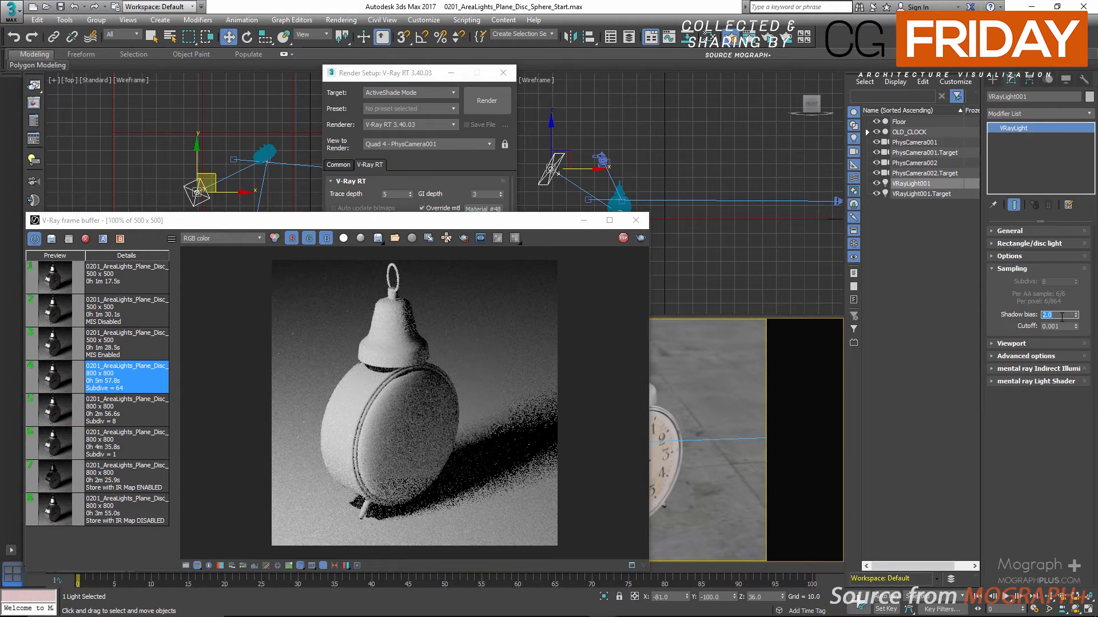
{"action": "type", "text": ".02"}
{"action": "key", "text": "Return"}
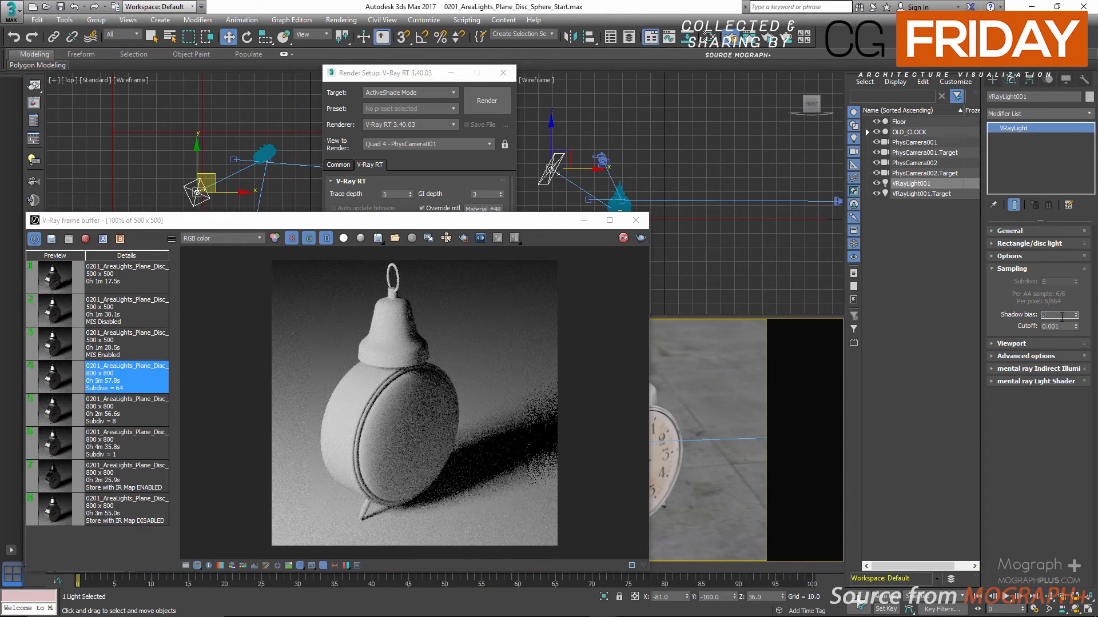
{"action": "type", "text": "2"}
{"action": "key", "text": "Return"}
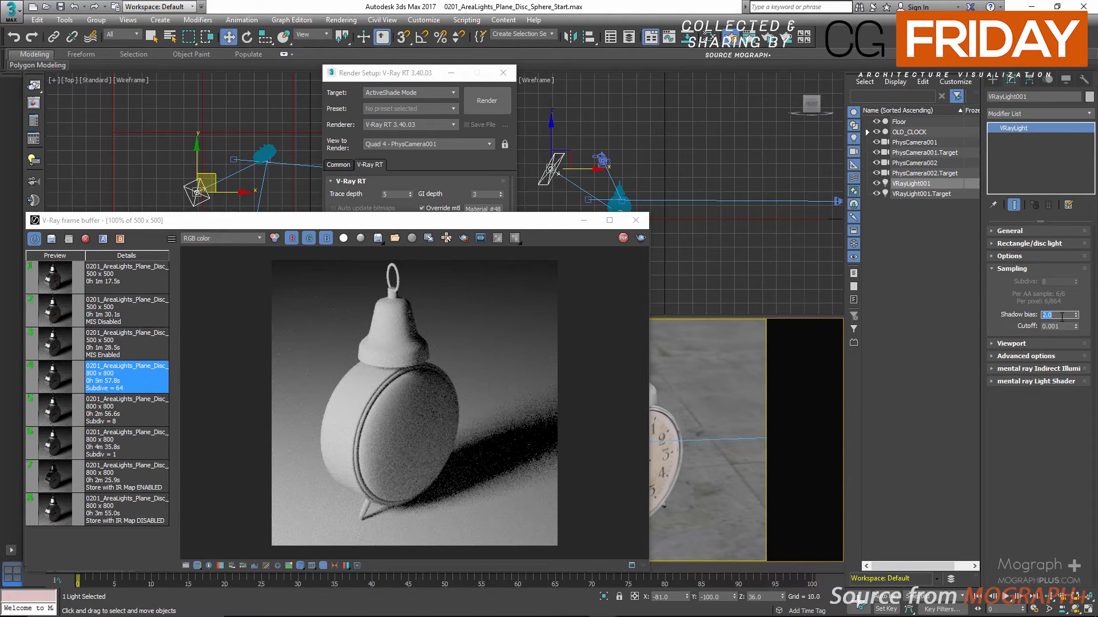
{"action": "type", "text": "0.02"}
{"action": "key", "text": "Return"}
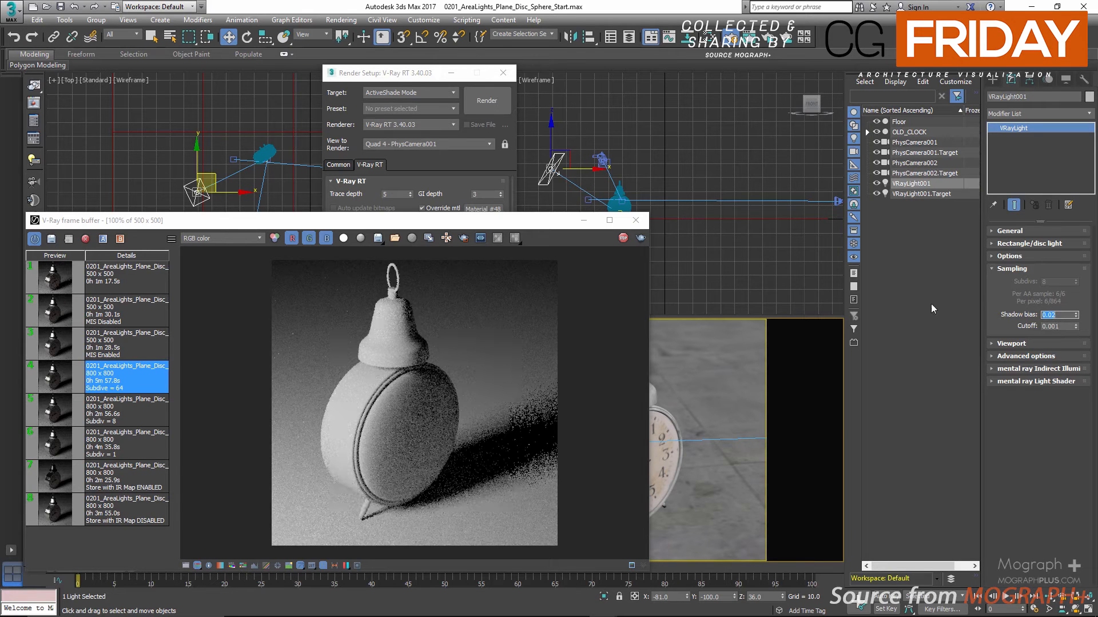
Try a Cutoff of 0.4 on the plane light and reposition the frame buffer to watch the live render
{"action": "left_click_drag", "start_coordinate": [551, 224], "coordinate": [639, 111]}
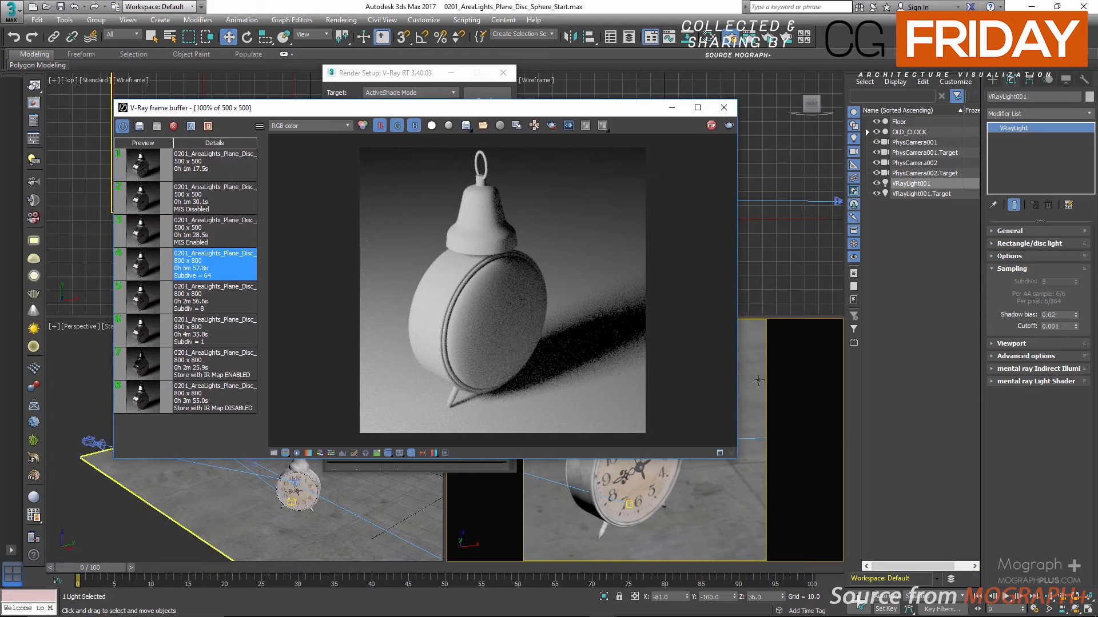
{"action": "double_click", "coordinate": [1062, 326]}
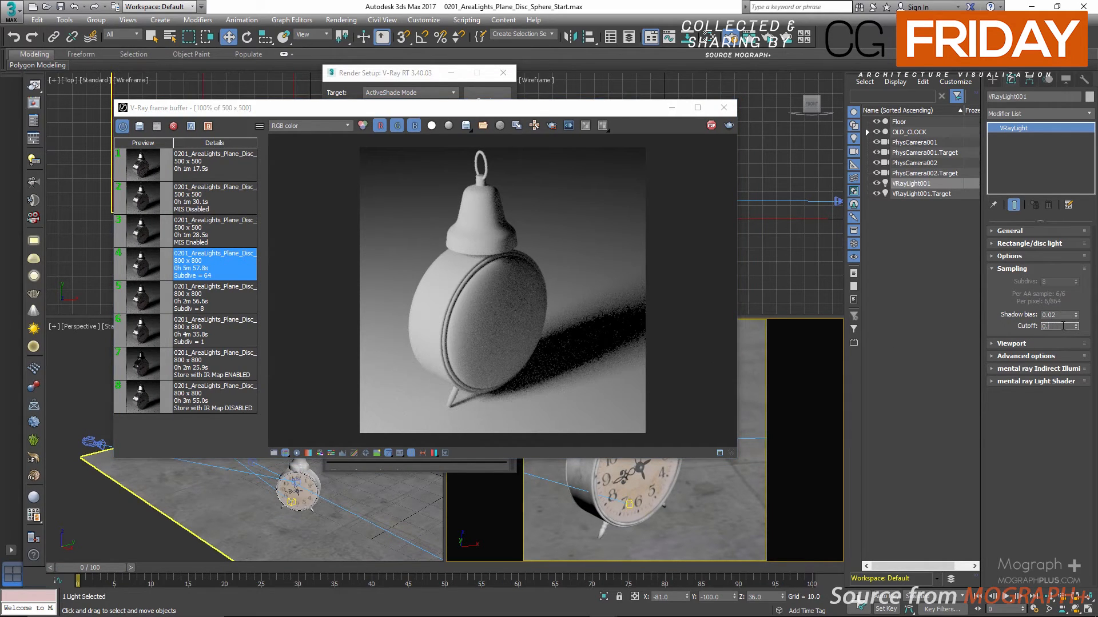
{"action": "type", "text": "0.4"}
{"action": "left_click_drag", "start_coordinate": [612, 113], "coordinate": [643, 113]}
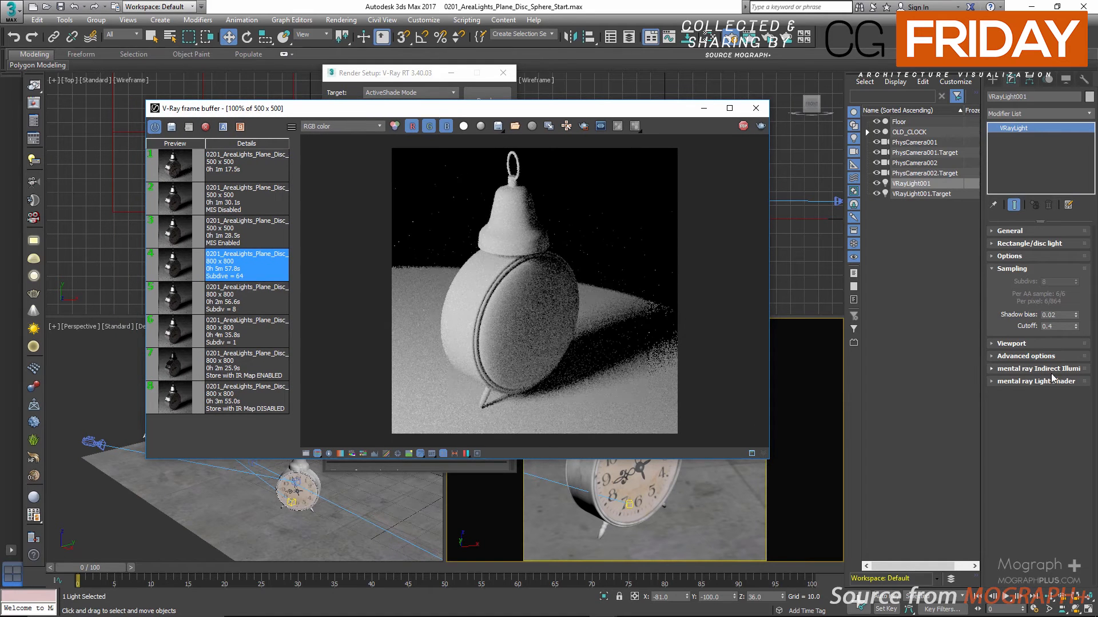
Raise the plane light's Cutoff in stages to 0.5, 0.6 and 0.8 while the live render updates
{"action": "left_click", "coordinate": [1057, 326]}
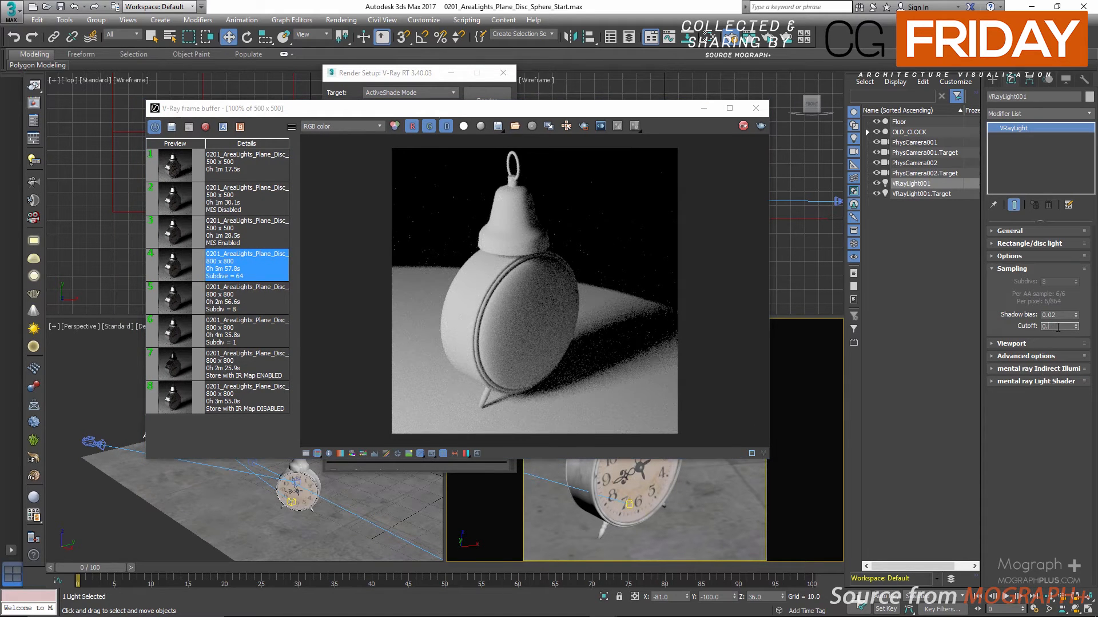
{"action": "type", "text": "0.5"}
{"action": "key", "text": "Return"}
{"action": "type", "text": "0."}
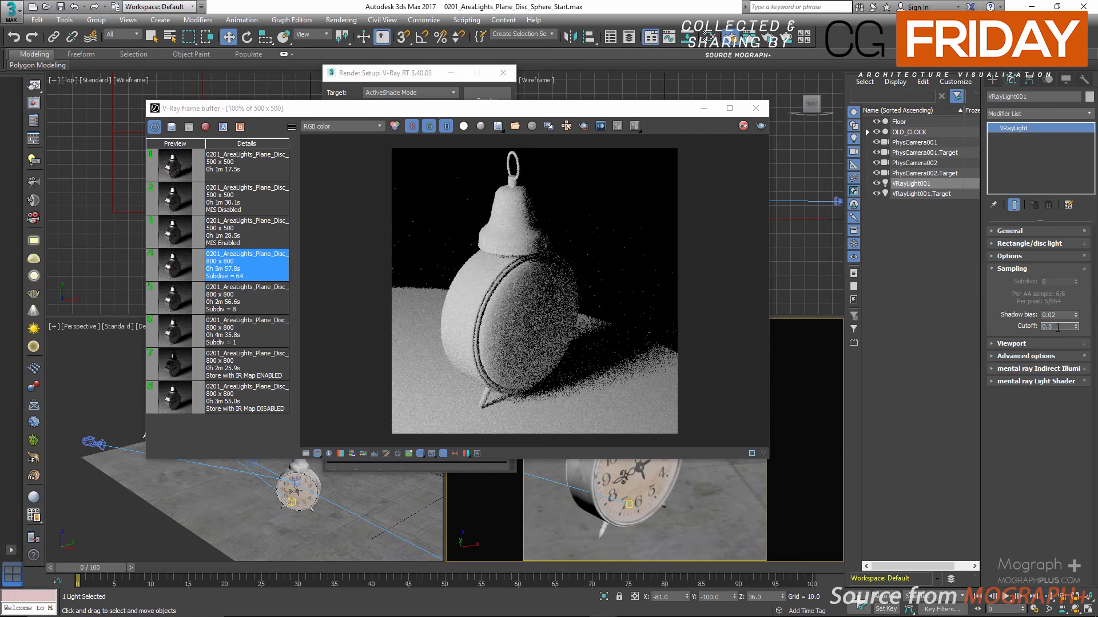
{"action": "type", "text": "6"}
{"action": "key", "text": "Return"}
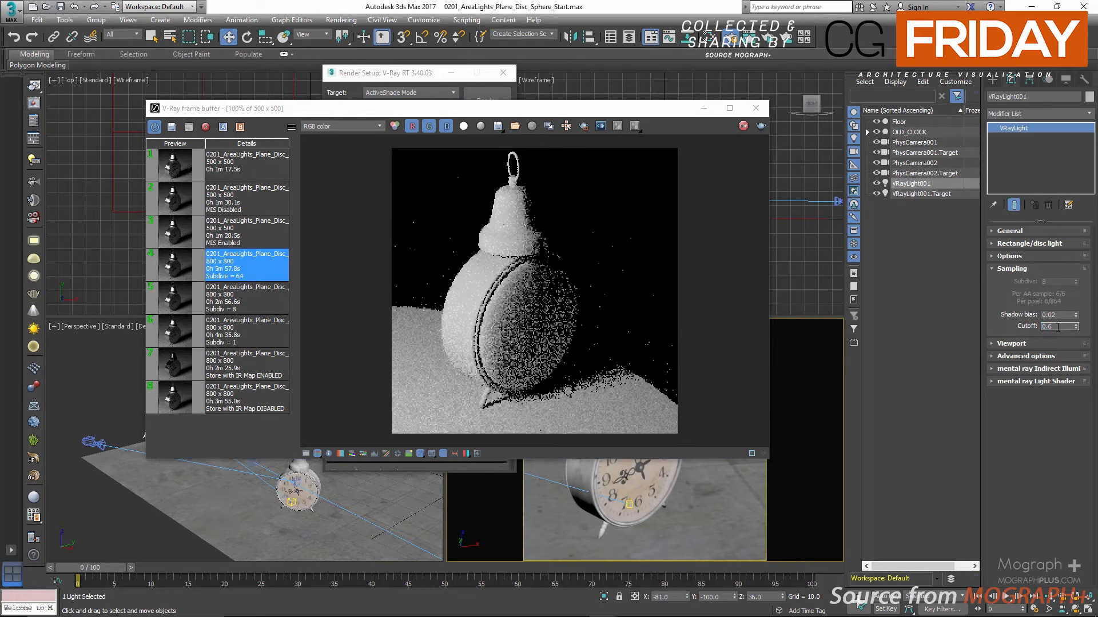
{"action": "type", "text": "0.8"}
{"action": "key", "text": "Return"}
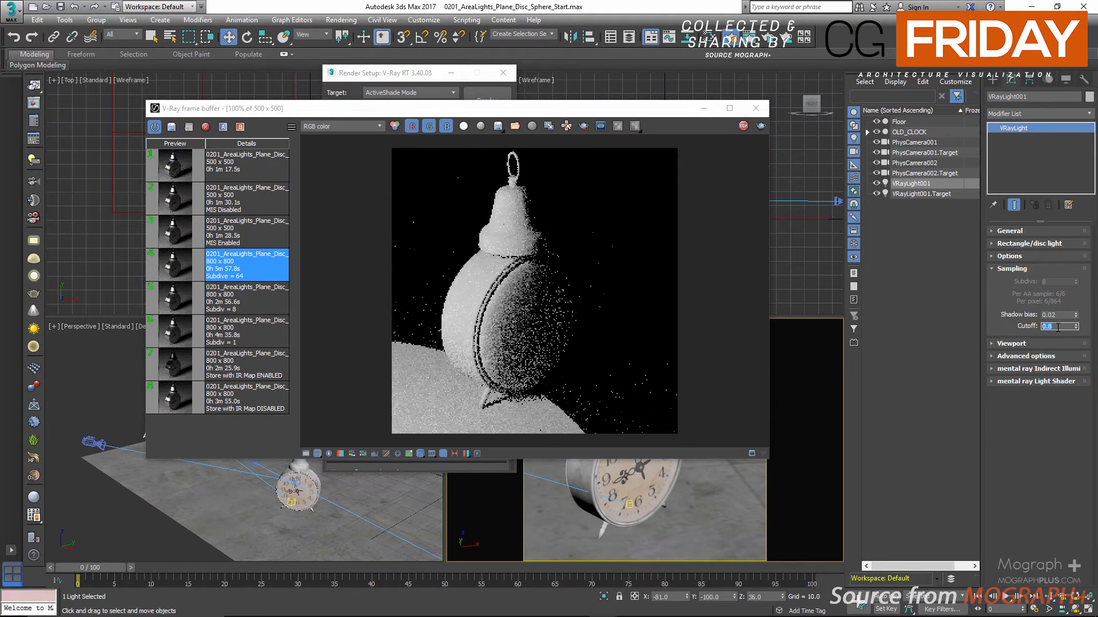
Set the plane light's Cutoff back to 0.001
{"action": "left_click", "coordinate": [1057, 328]}
{"action": "type", "text": "0.0"}
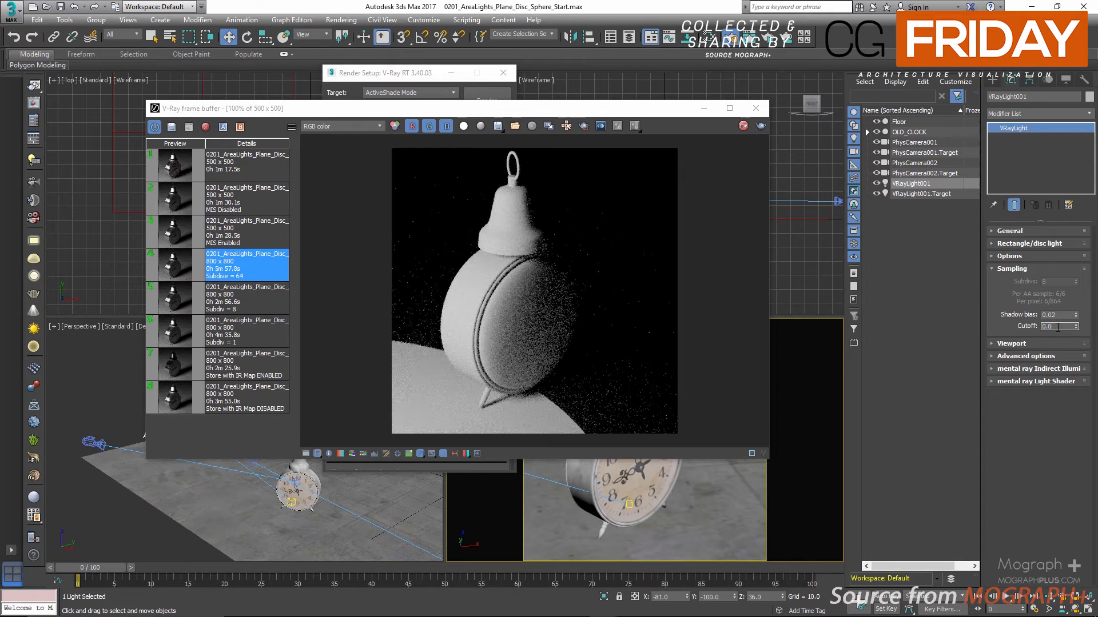
{"action": "type", "text": "01"}
{"action": "key", "text": "Return"}
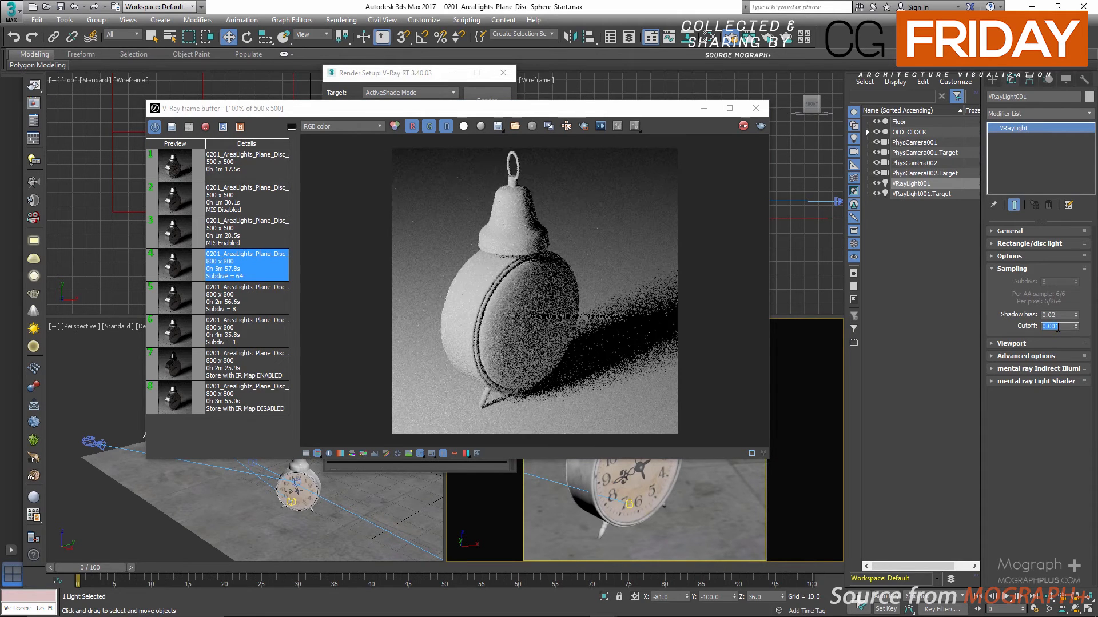
Collapse the light's Sampling settings and close the V-Ray frame buffer and Render Setup
{"action": "left_click", "coordinate": [1015, 269]}
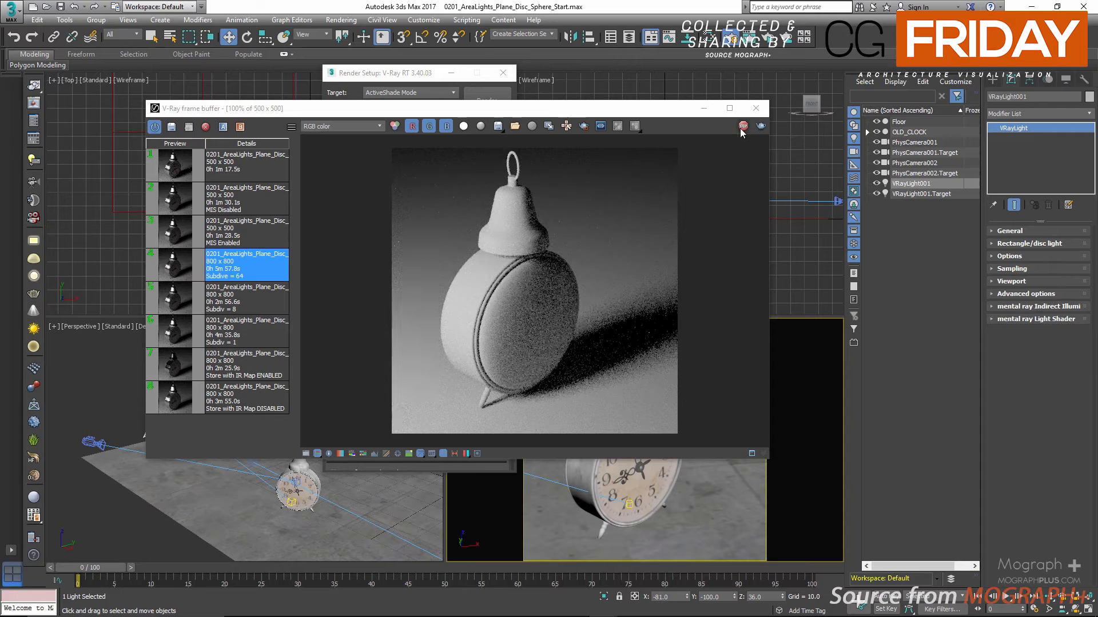
{"action": "left_click", "coordinate": [756, 108]}
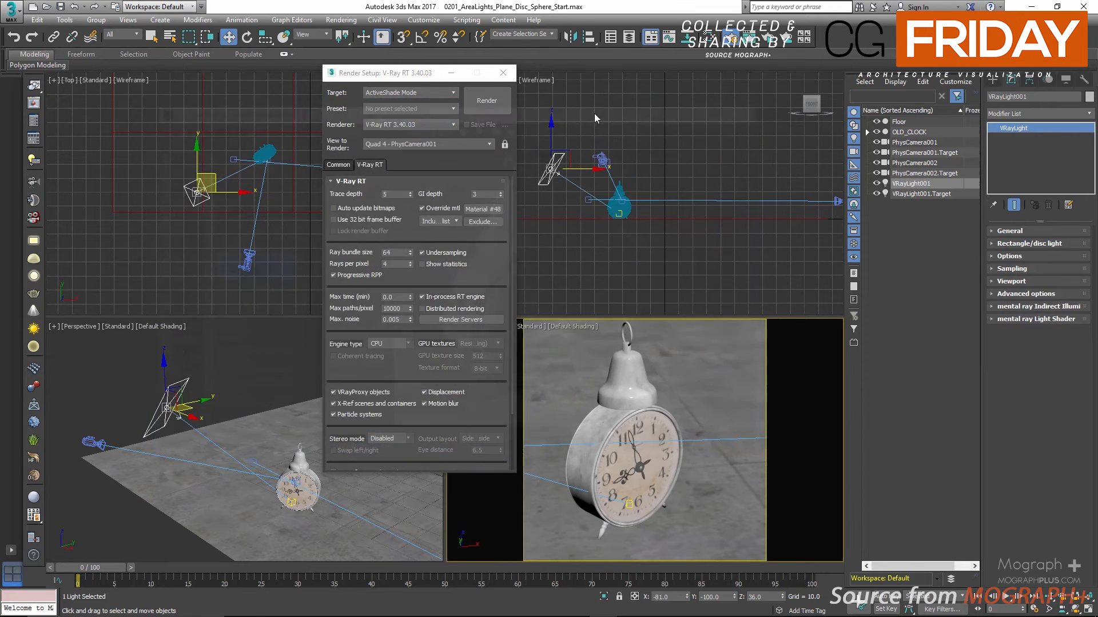
{"action": "left_click", "coordinate": [504, 73]}
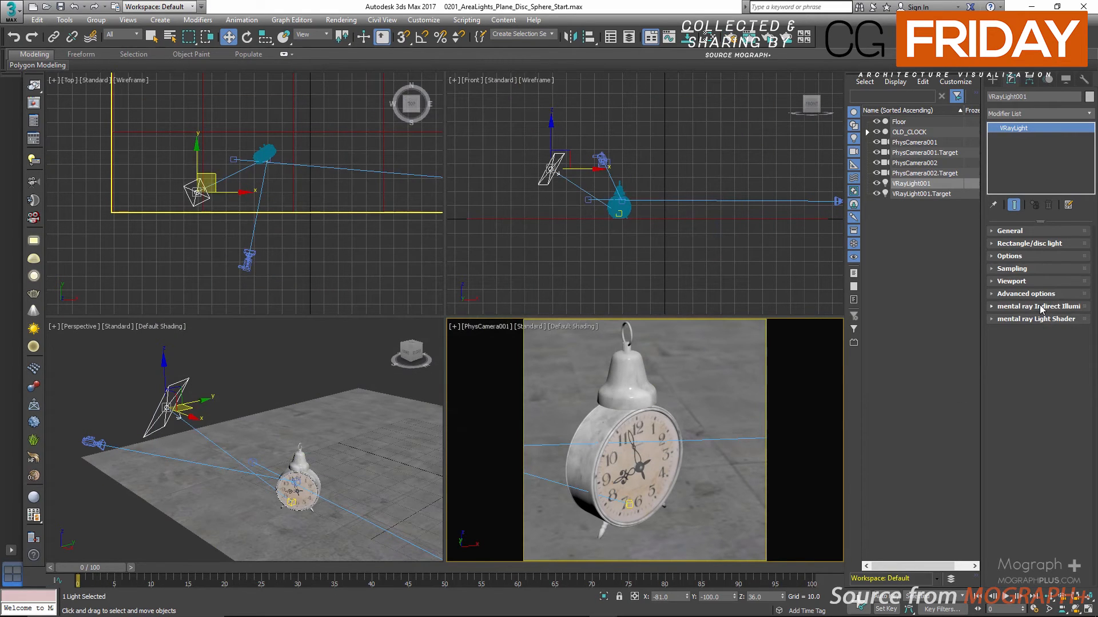
Expand the light's Viewport settings and preview the PhysCamera001 view in High Quality before returning it to Standard
{"action": "left_click", "coordinate": [1018, 281]}
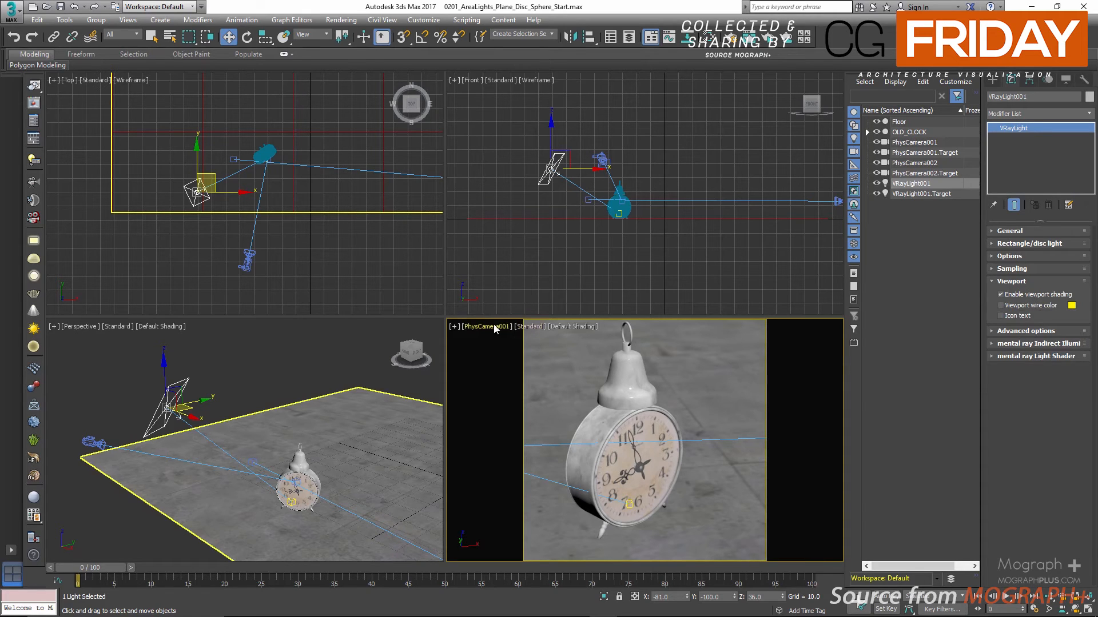
{"action": "left_click", "coordinate": [528, 326]}
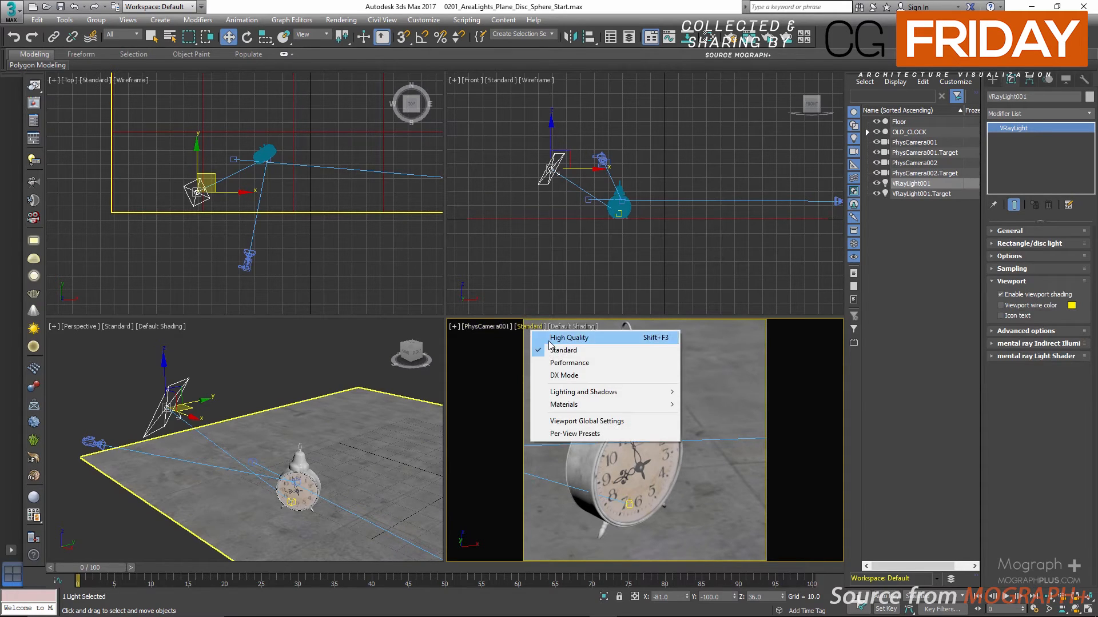
{"action": "left_click", "coordinate": [549, 340]}
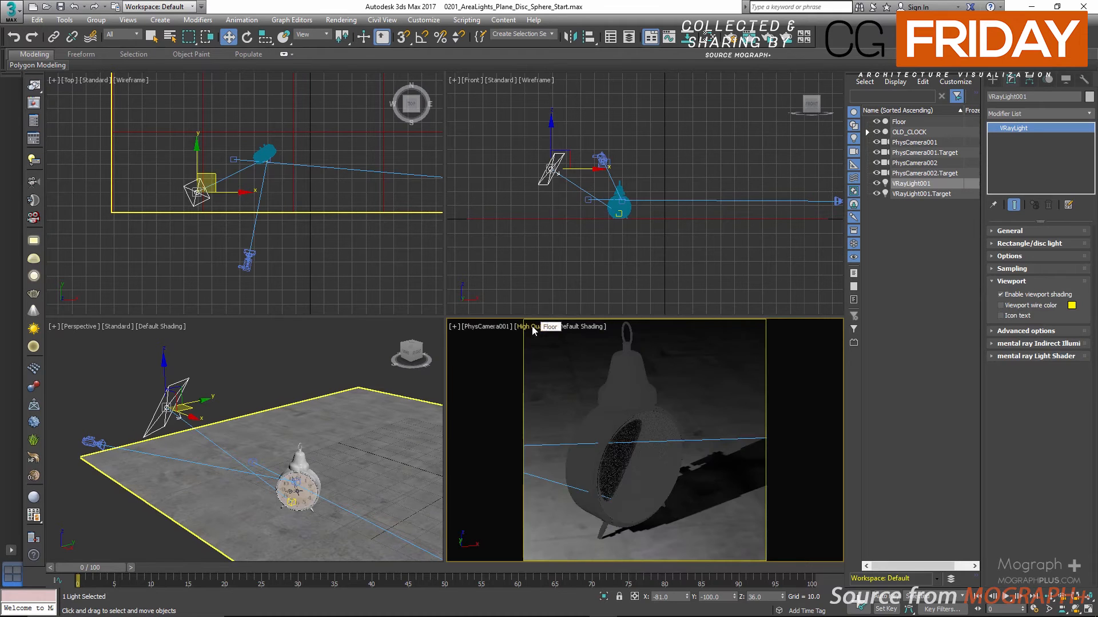
{"action": "left_click", "coordinate": [532, 326]}
{"action": "left_click", "coordinate": [550, 348]}
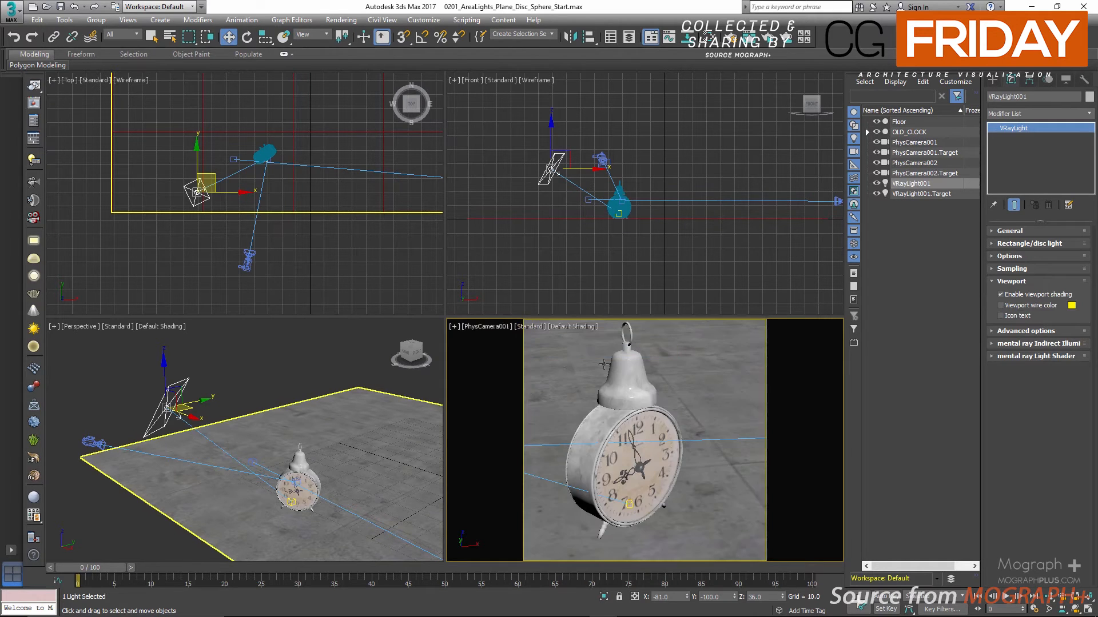
Enable the plane light's Viewport wire color, set it to pink (255, 0, 78), and deselect the light
{"action": "left_click", "coordinate": [1027, 307]}
{"action": "left_click", "coordinate": [1071, 306]}
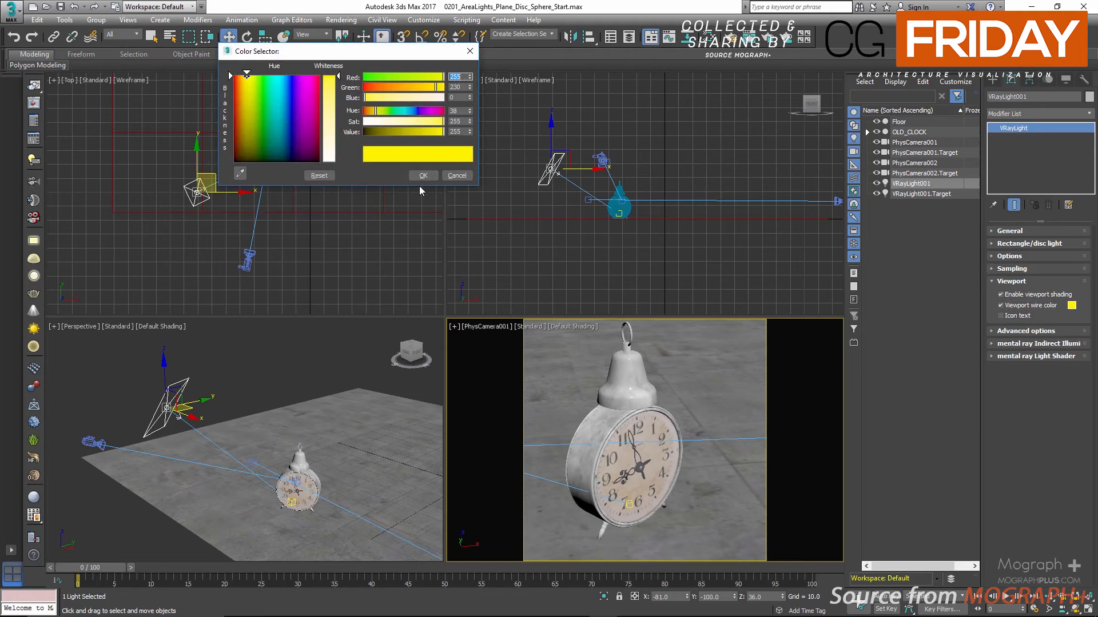
{"action": "left_click_drag", "start_coordinate": [431, 111], "coordinate": [440, 110]}
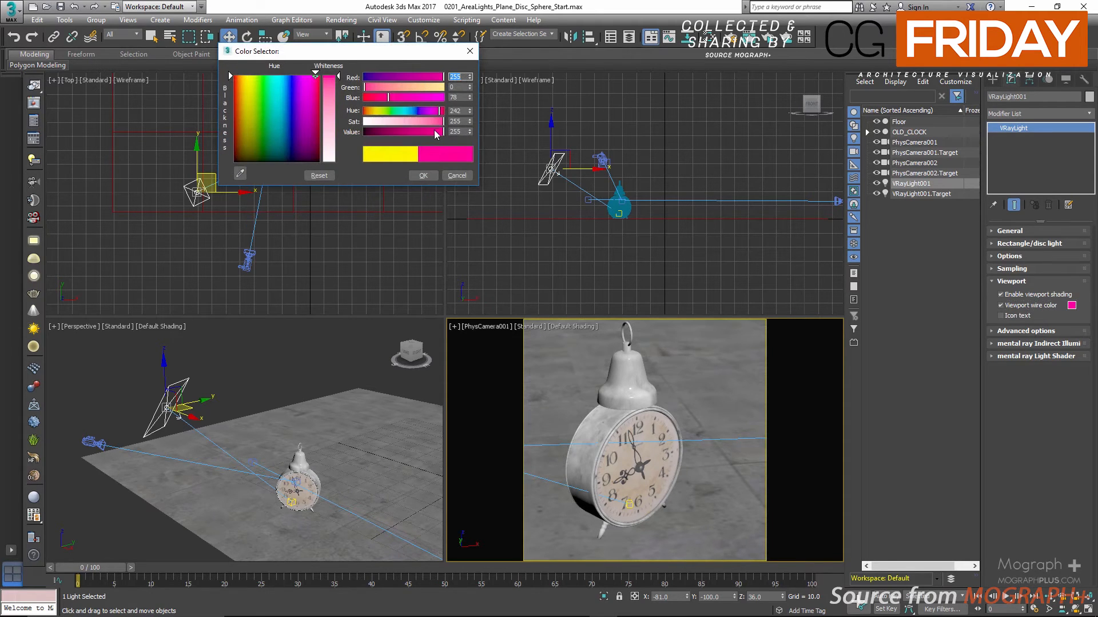
{"action": "left_click", "coordinate": [423, 175]}
{"action": "left_click", "coordinate": [312, 338]}
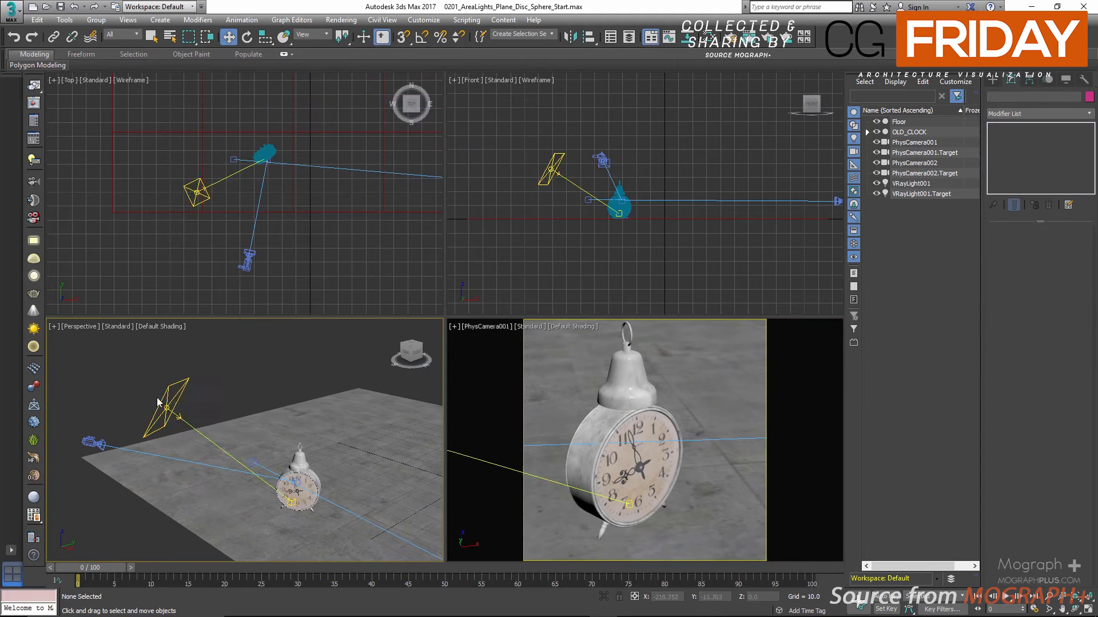
Reselect the plane light and change its Viewport wire color to yellow
{"action": "left_click", "coordinate": [191, 384]}
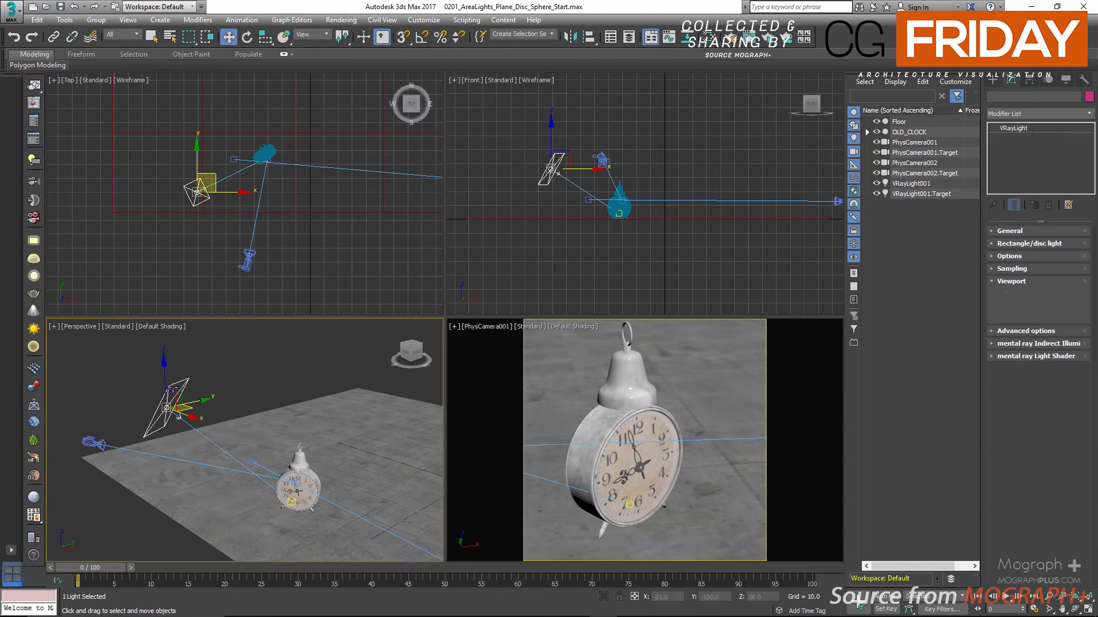
{"action": "left_click", "coordinate": [1072, 305]}
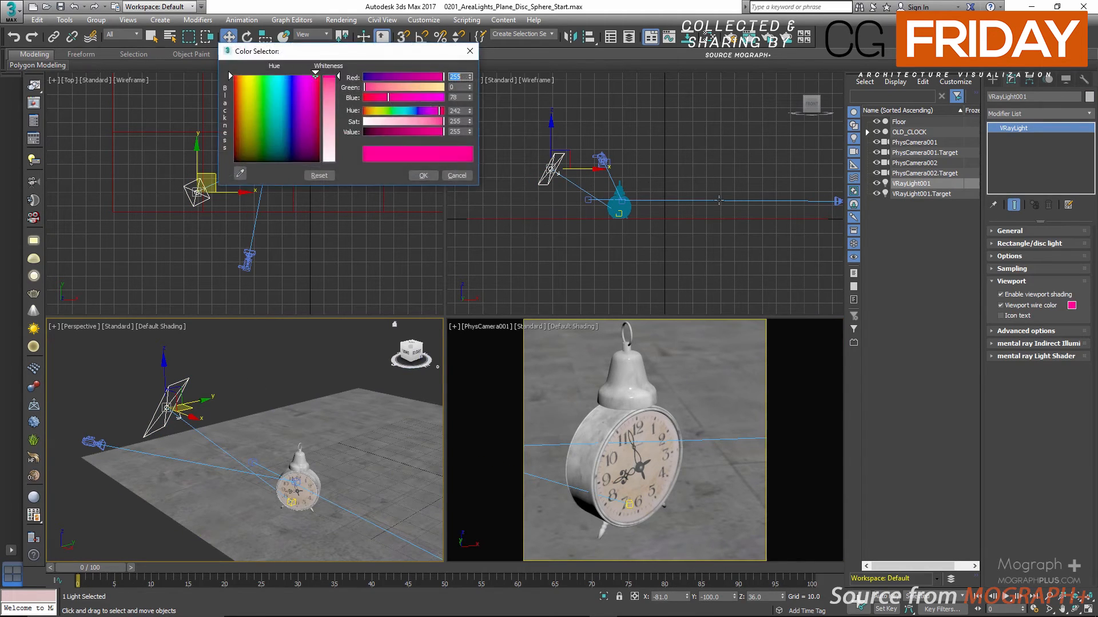
{"action": "left_click", "coordinate": [377, 111]}
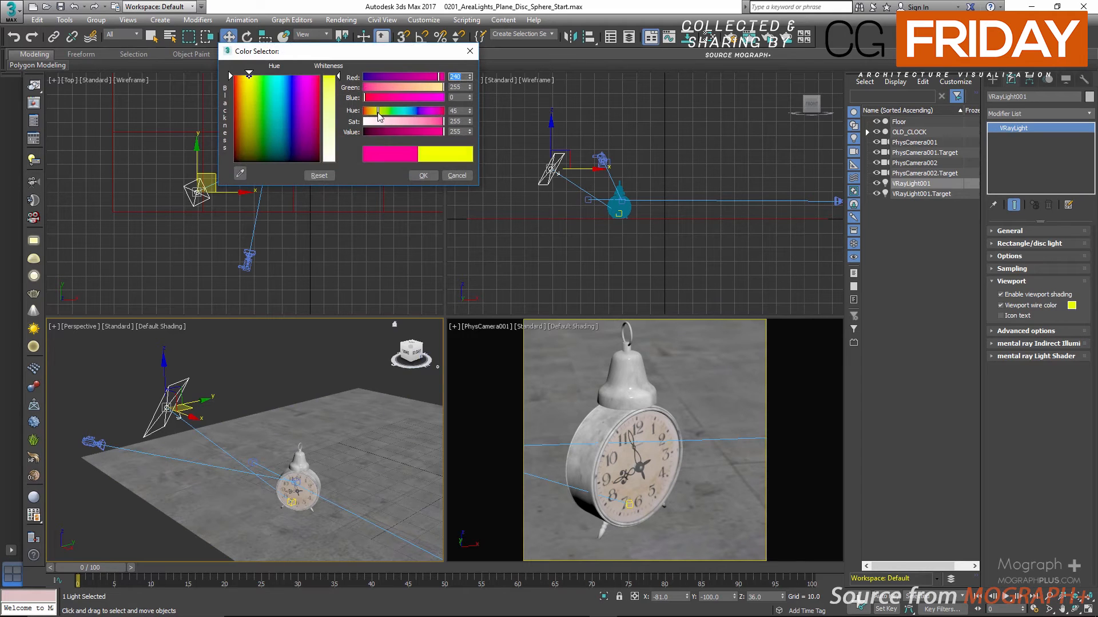
{"action": "left_click", "coordinate": [423, 176]}
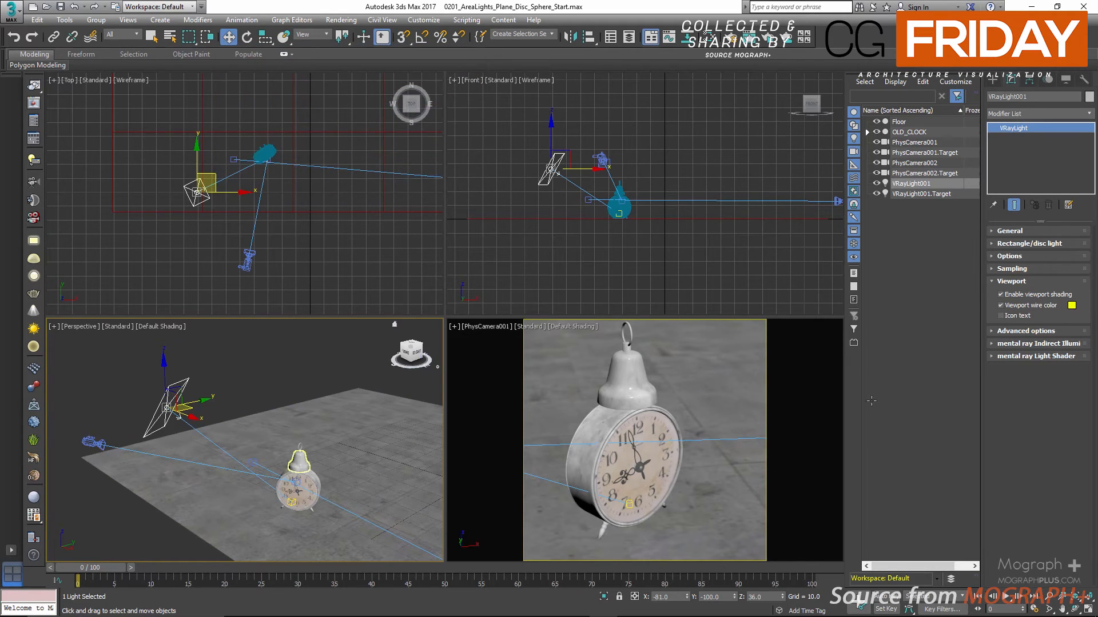
Preview the light's Icon text label in the viewports, turn it off again and collapse the Viewport settings
{"action": "left_click", "coordinate": [1006, 317]}
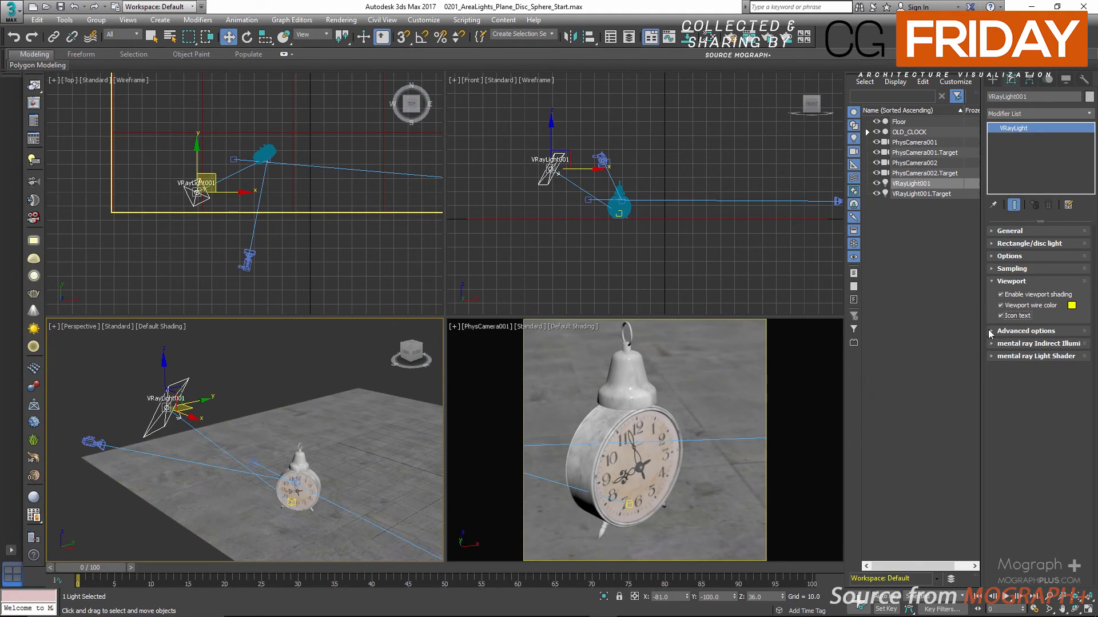
{"action": "left_click", "coordinate": [1000, 317]}
{"action": "left_click", "coordinate": [1003, 282]}
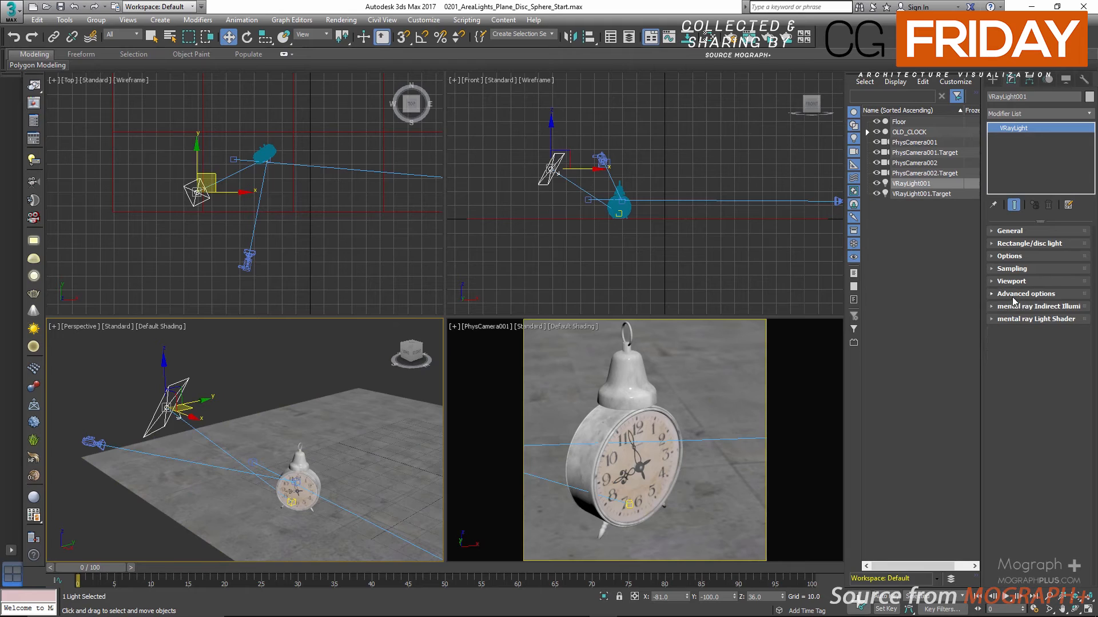
Expand the light's Advanced options and inspect the saved MIS Enabled render from the V-Ray frame buffer history
{"action": "left_click", "coordinate": [1014, 294]}
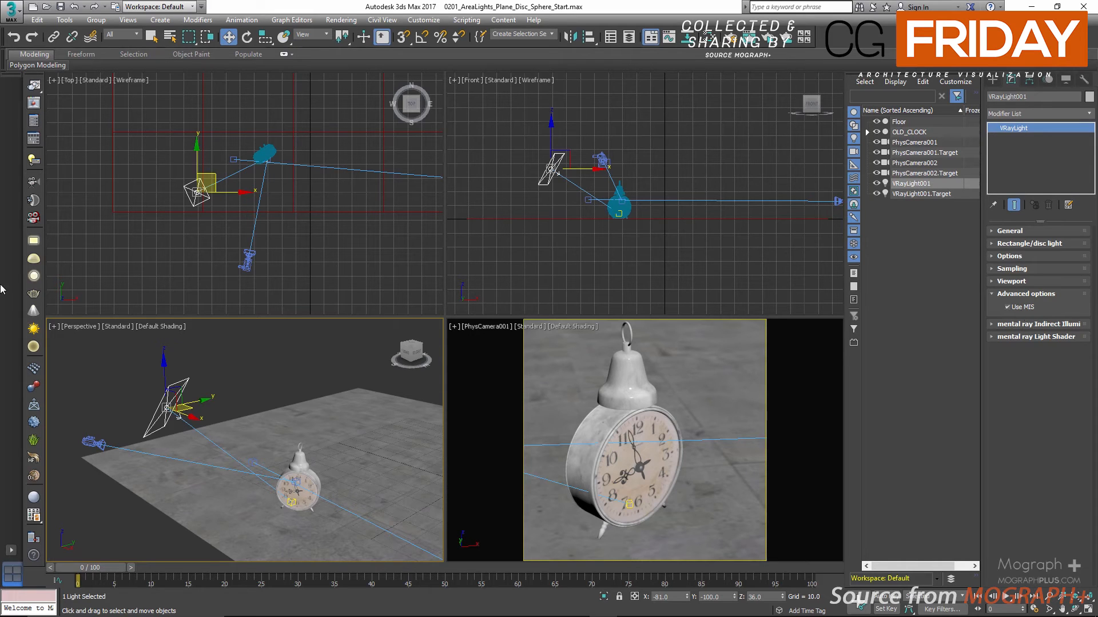
{"action": "left_click", "coordinate": [33, 103]}
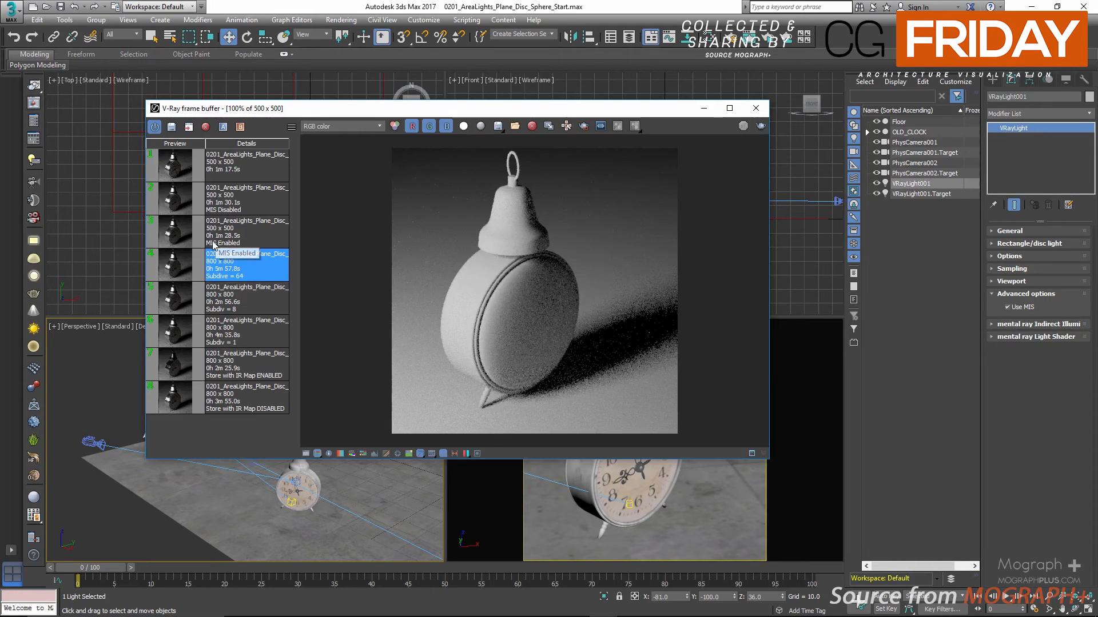
{"action": "left_click", "coordinate": [193, 226]}
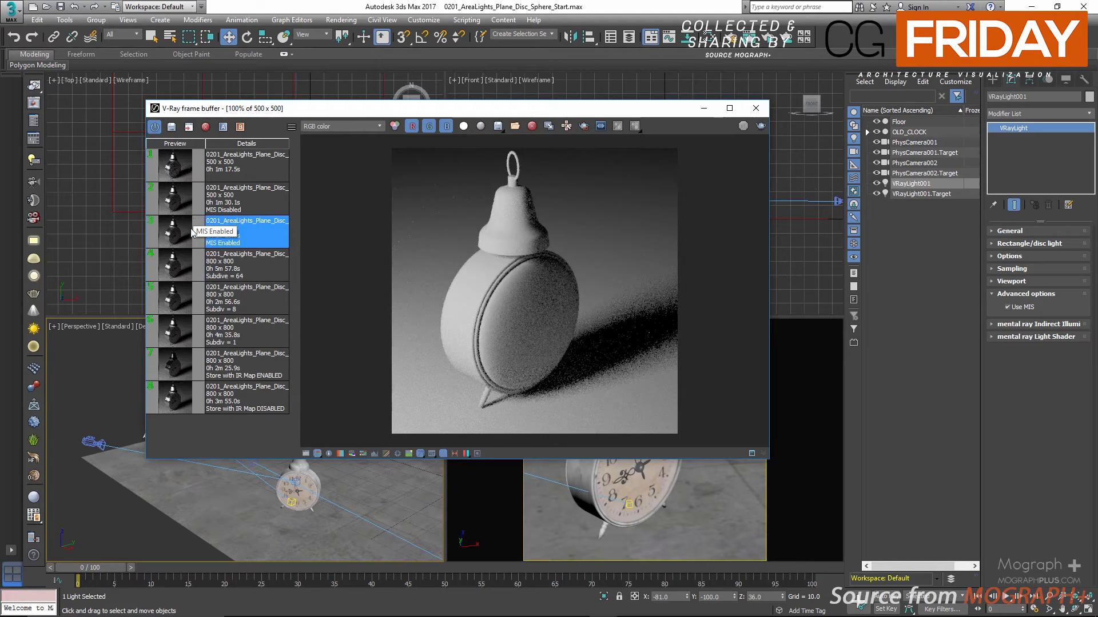
{"action": "double_click", "coordinate": [183, 231]}
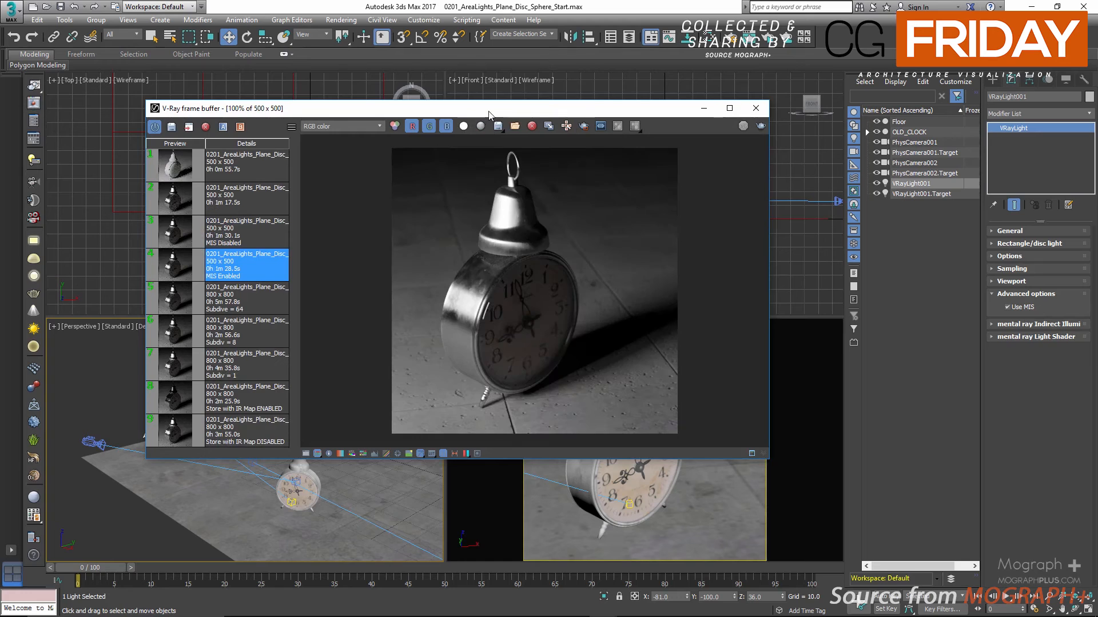
{"action": "scroll", "coordinate": [519, 185], "scroll_direction": "up", "scroll_amount": 1}
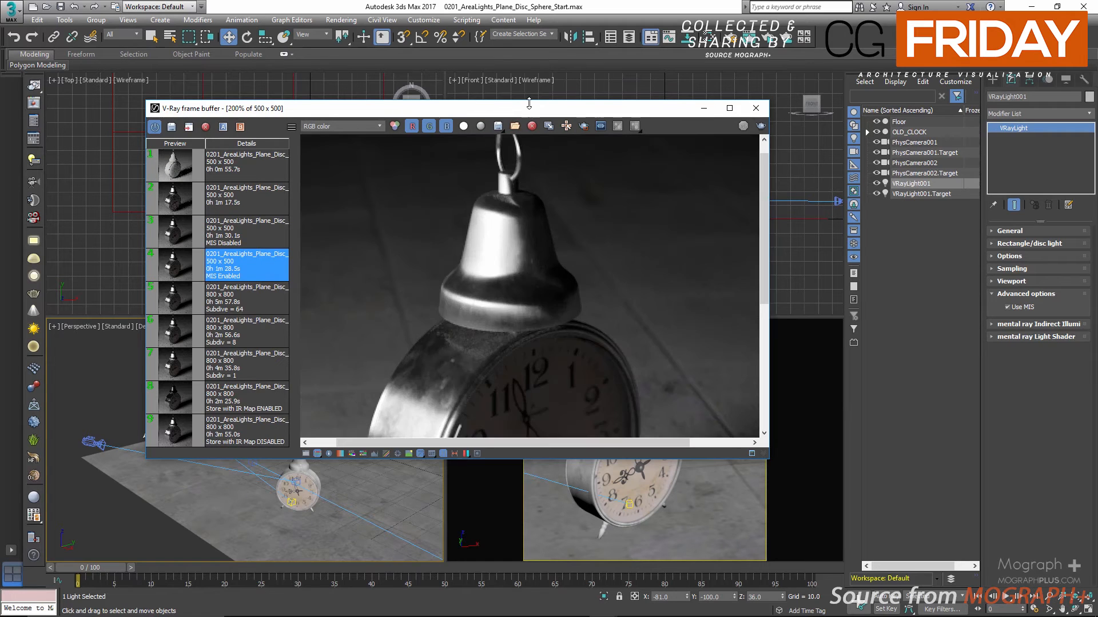
{"action": "scroll", "coordinate": [522, 176], "scroll_direction": "down", "scroll_amount": 1}
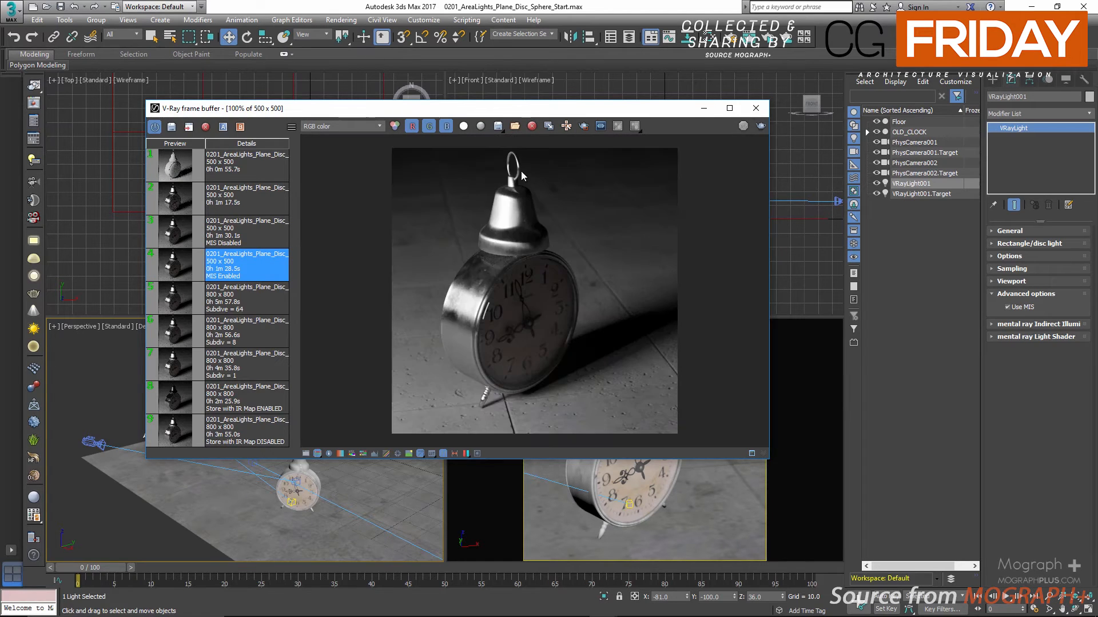
Compare the MIS Disabled and MIS Enabled renders close up at the clock's rim, and close the frame buffer
{"action": "left_click", "coordinate": [177, 235]}
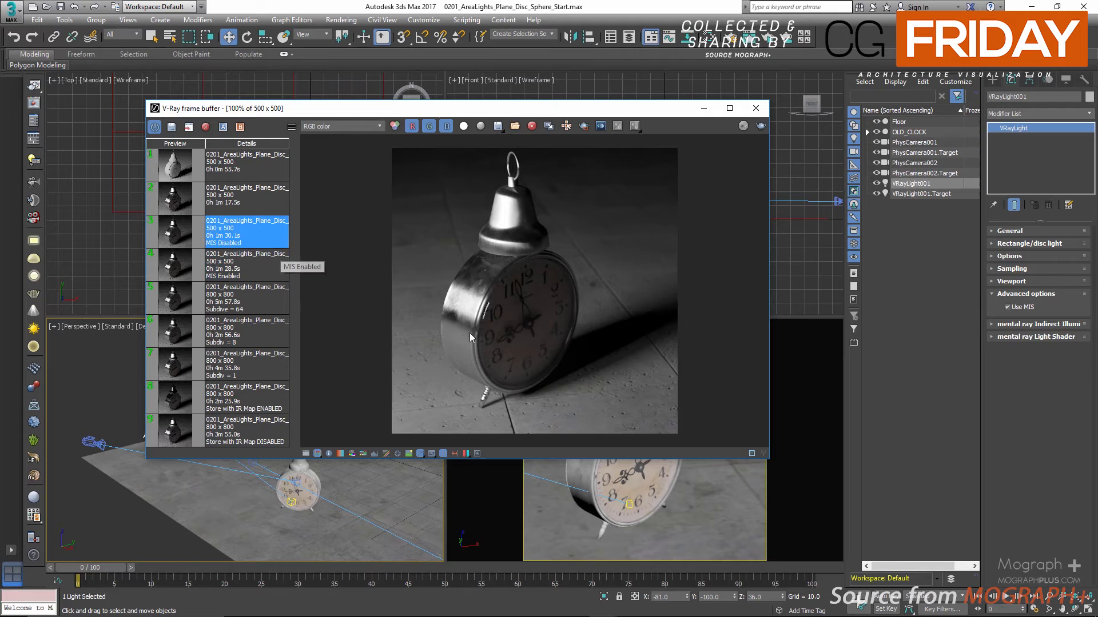
{"action": "scroll", "coordinate": [494, 319], "scroll_direction": "up", "scroll_amount": 2}
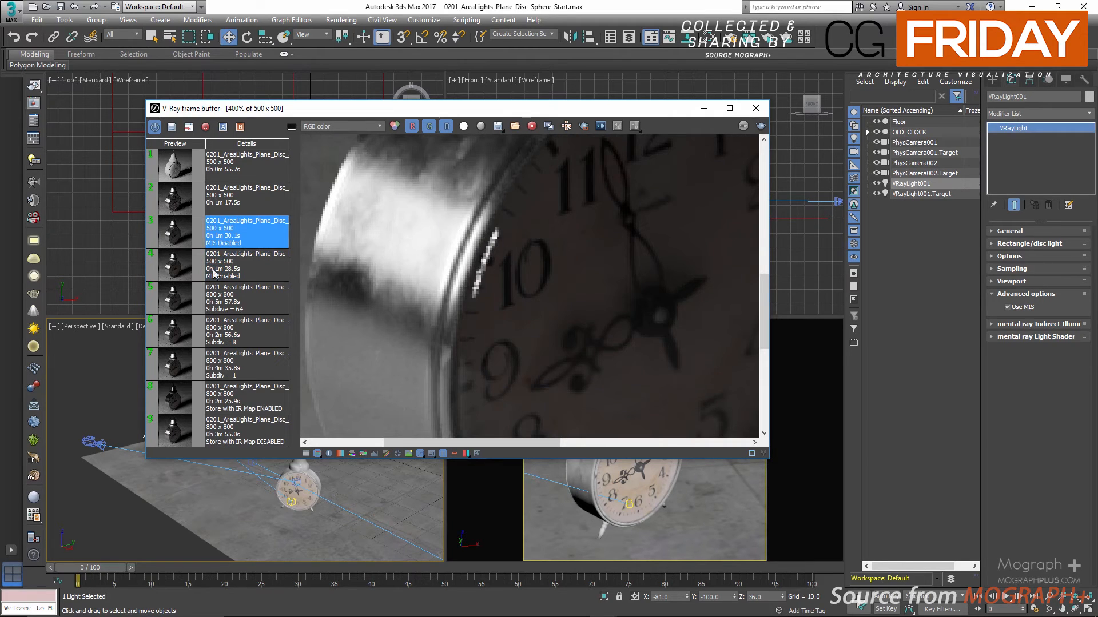
{"action": "double_click", "coordinate": [184, 259]}
{"action": "double_click", "coordinate": [182, 237]}
{"action": "double_click", "coordinate": [183, 262]}
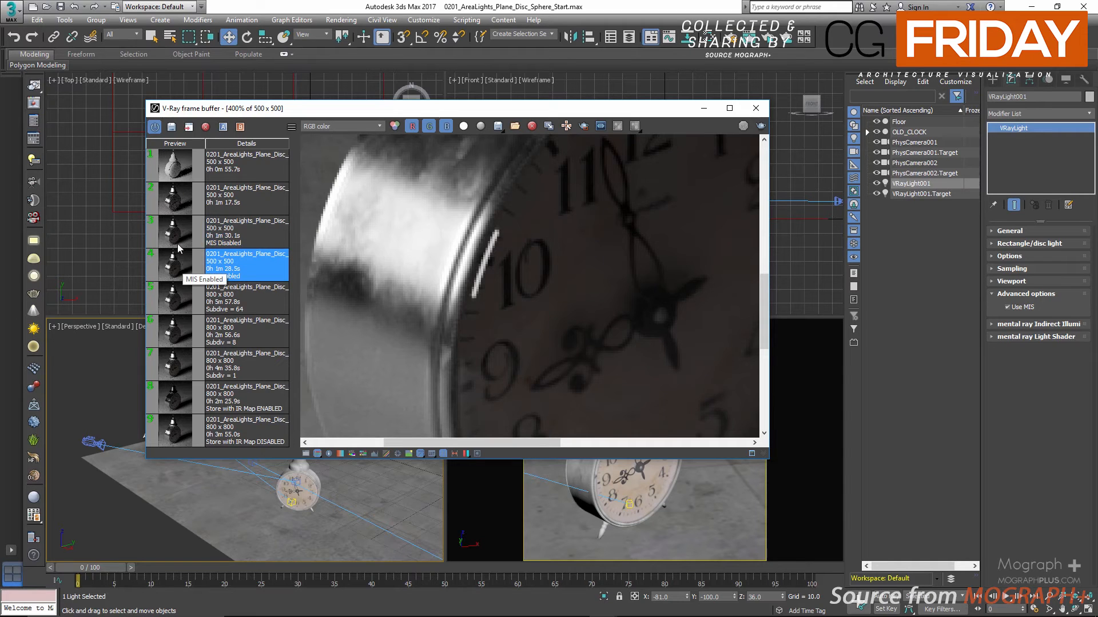
{"action": "double_click", "coordinate": [181, 240]}
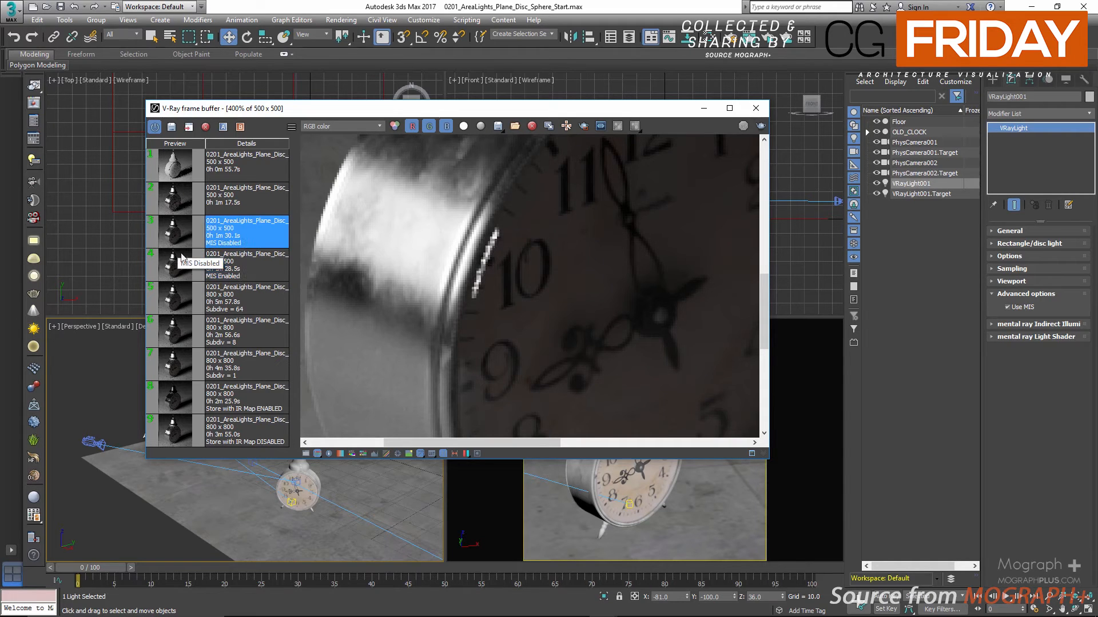
{"action": "double_click", "coordinate": [182, 260]}
{"action": "scroll", "coordinate": [449, 281], "scroll_direction": "down", "scroll_amount": 2}
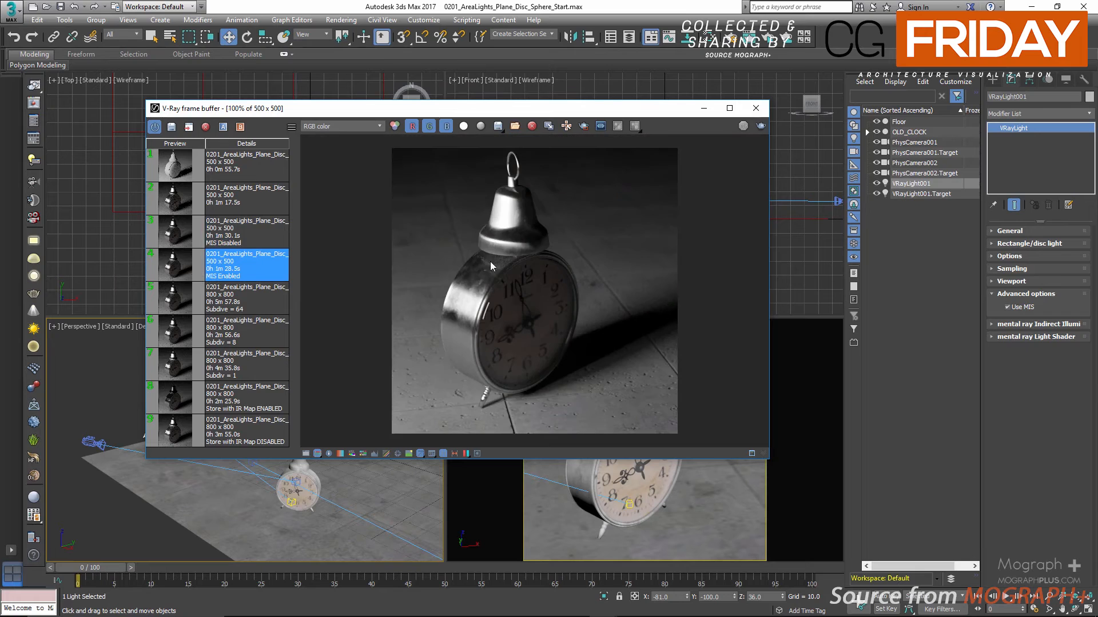
{"action": "left_click", "coordinate": [755, 108]}
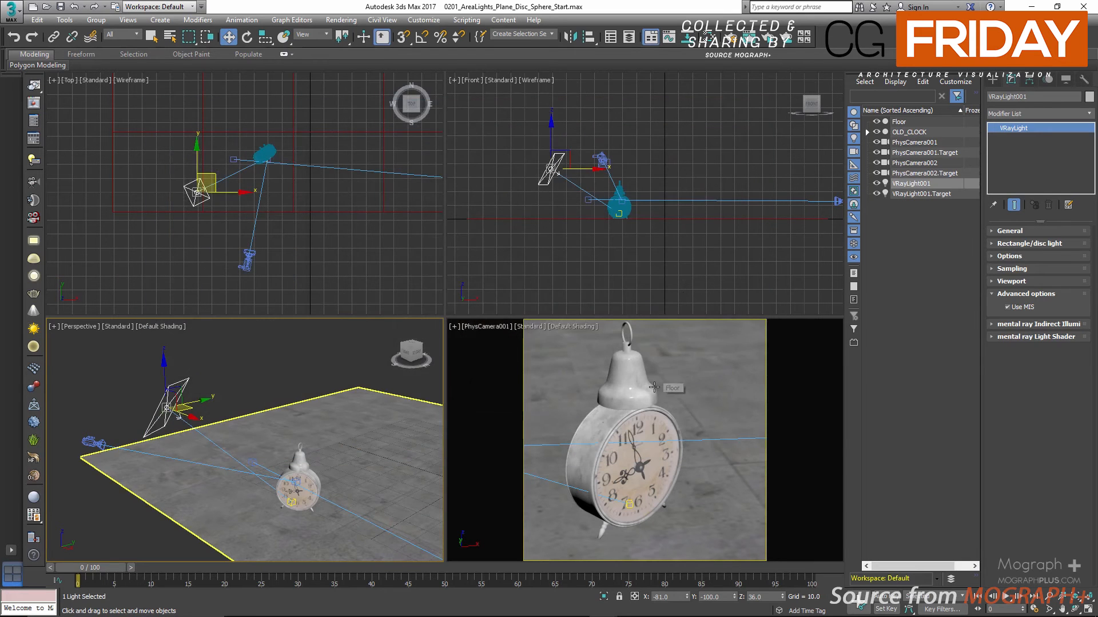
Switch the camera viewport to PhysCamera002 and start an interactive render in the V-Ray frame buffer
{"action": "right_click", "coordinate": [633, 413]}
{"action": "left_click", "coordinate": [568, 413]}
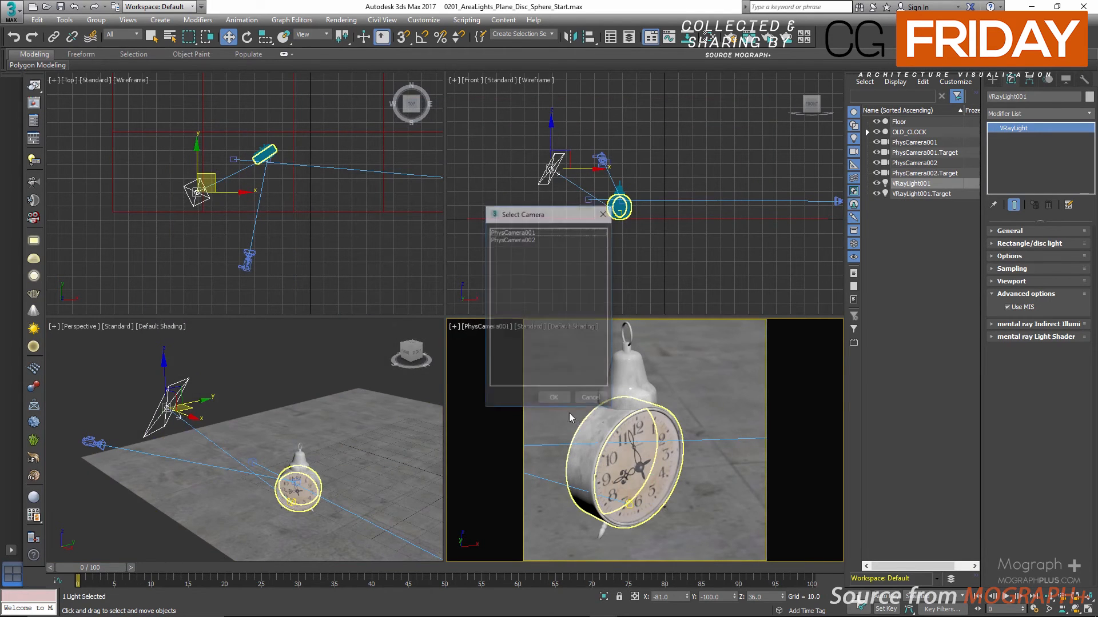
{"action": "double_click", "coordinate": [518, 239]}
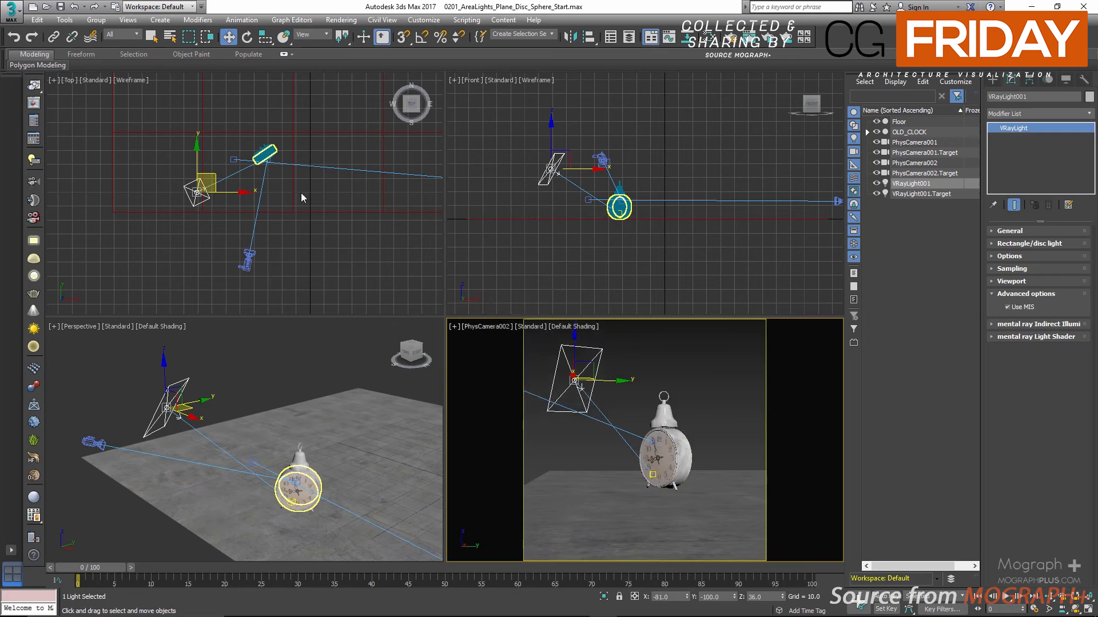
{"action": "left_click", "coordinate": [769, 38]}
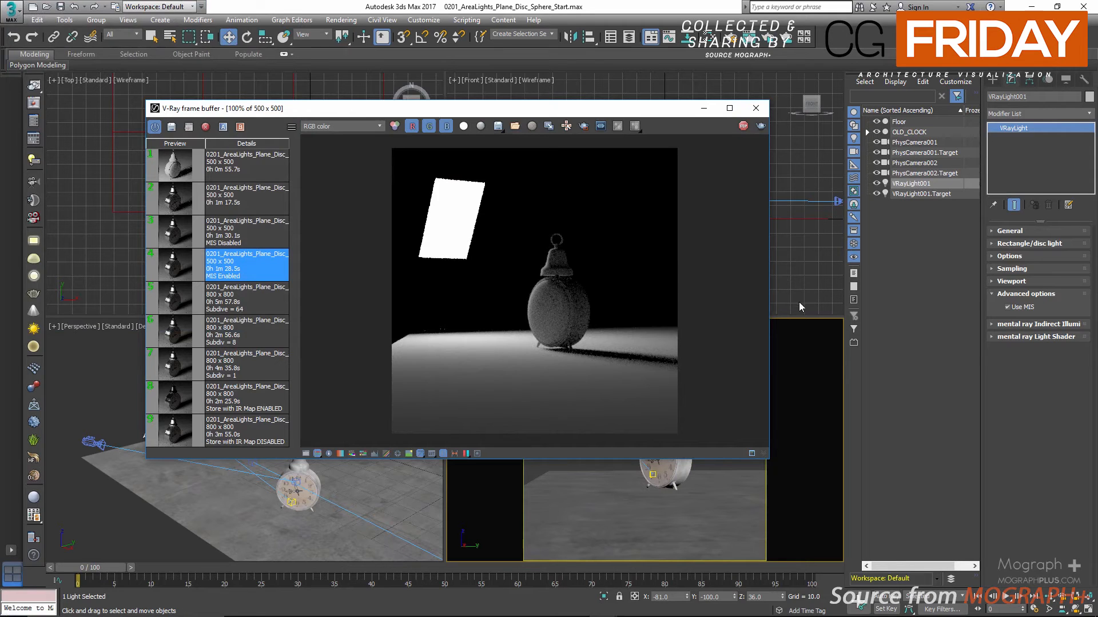
{"action": "left_click_drag", "start_coordinate": [587, 108], "coordinate": [584, 101]}
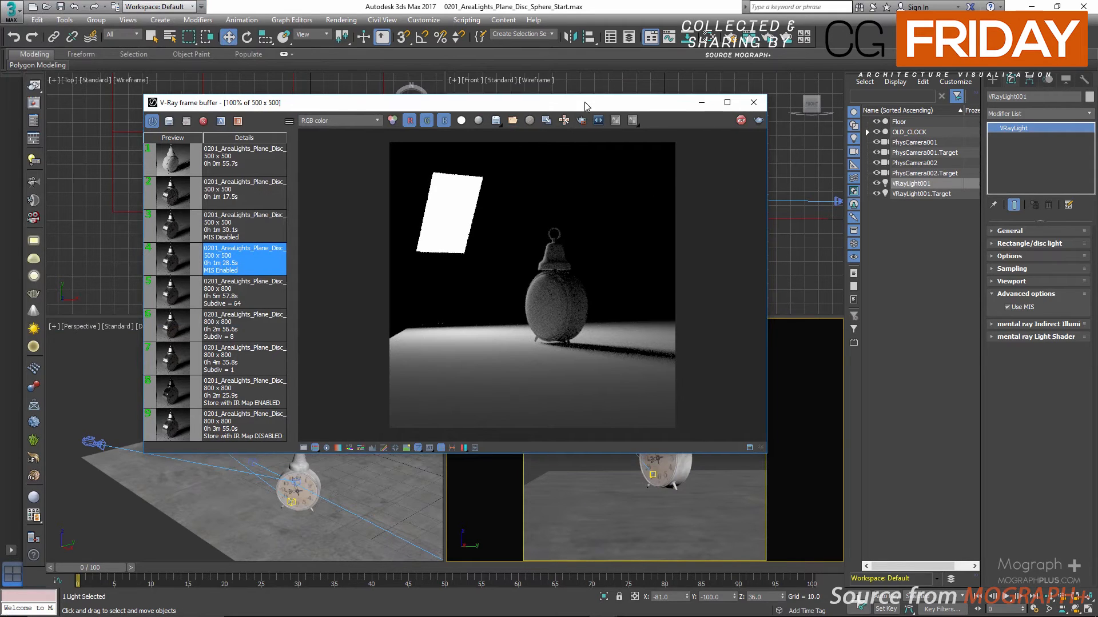
Expand the light's General settings, set its type to Disc, and check its shape in the perspective viewport
{"action": "left_click", "coordinate": [1015, 232]}
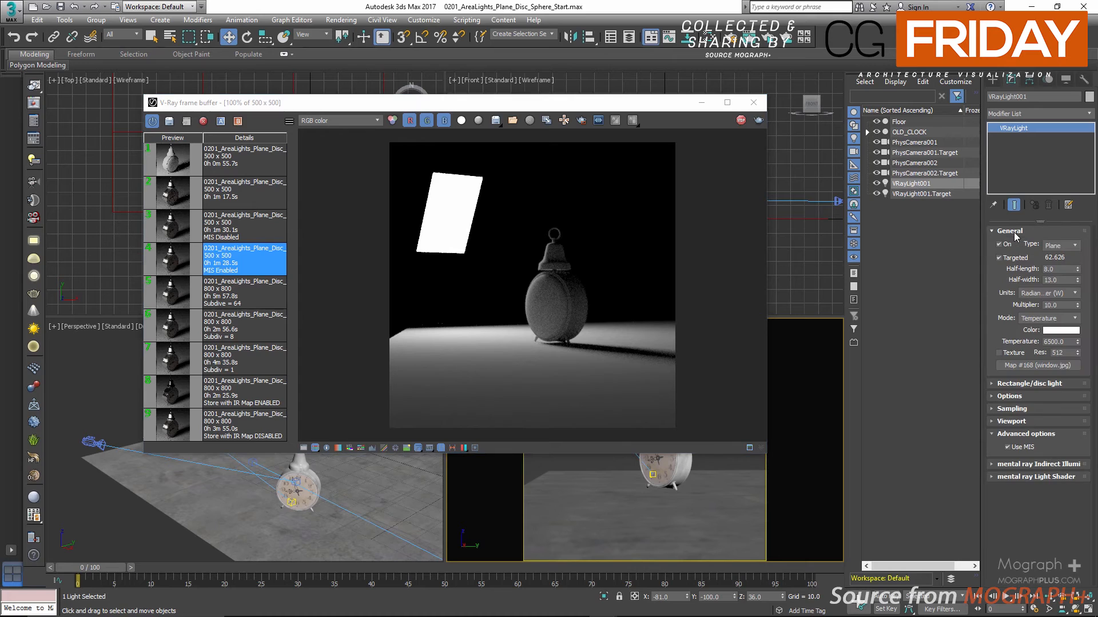
{"action": "left_click", "coordinate": [1051, 246]}
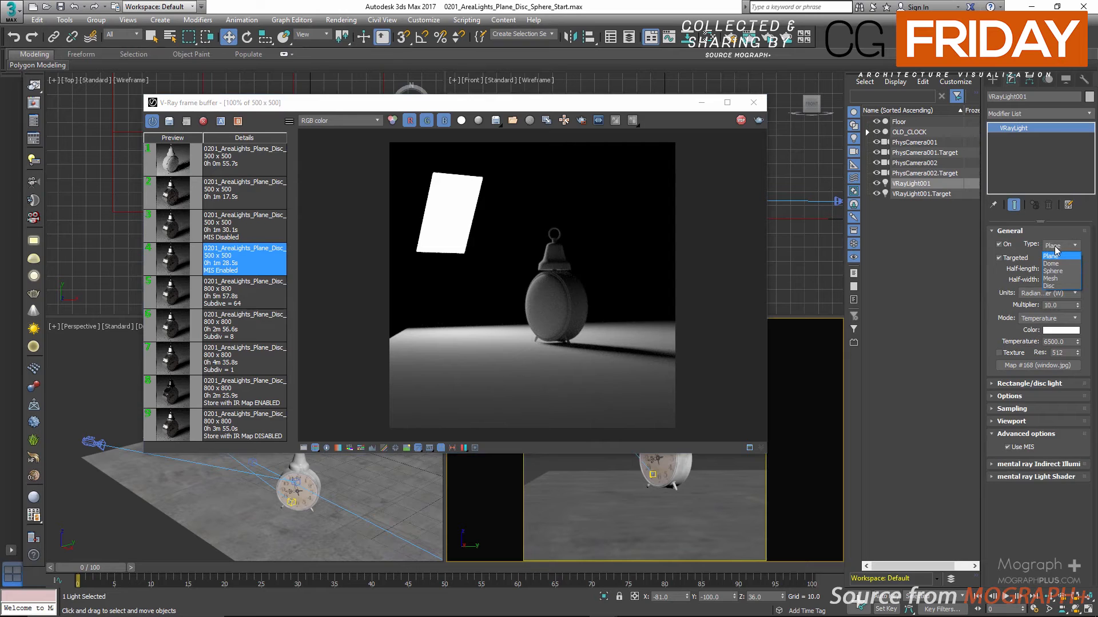
{"action": "left_click", "coordinate": [1053, 285]}
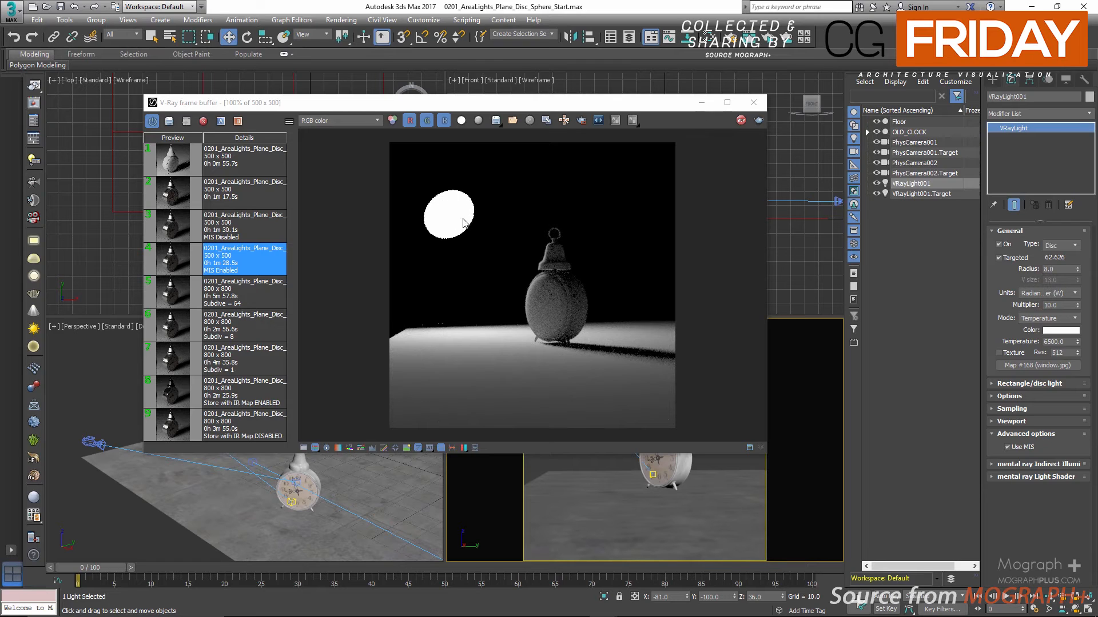
{"action": "left_click_drag", "start_coordinate": [552, 112], "coordinate": [707, 91]}
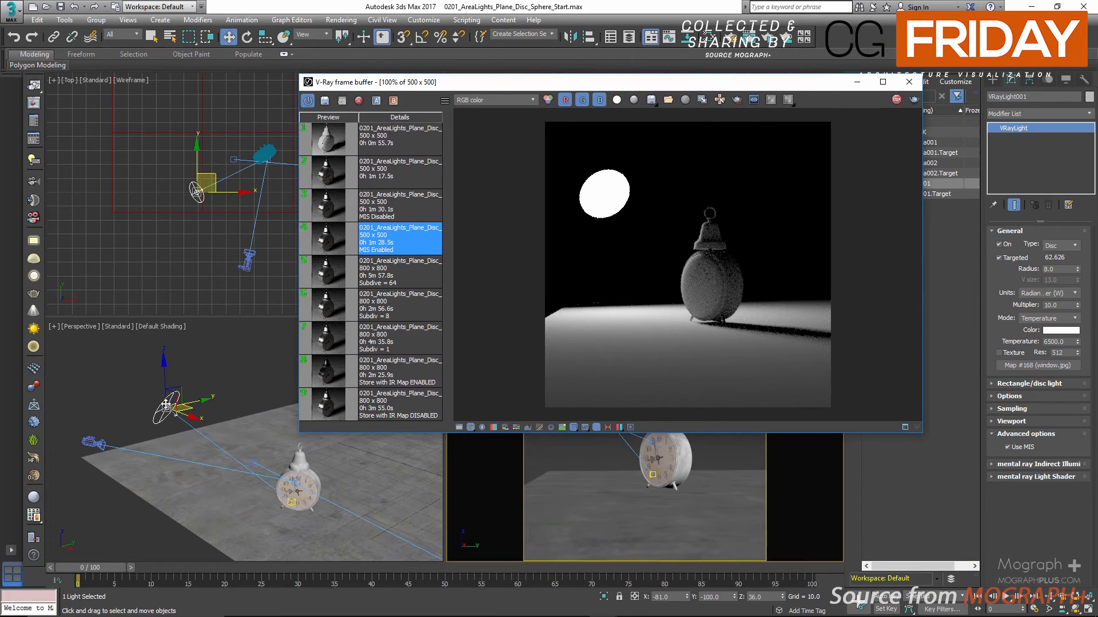
{"action": "left_click_drag", "start_coordinate": [618, 86], "coordinate": [462, 87]}
Test the disc light's radius at 16, 2, 16 and 24 in the live render, and set it back to 8
{"action": "double_click", "coordinate": [1062, 270]}
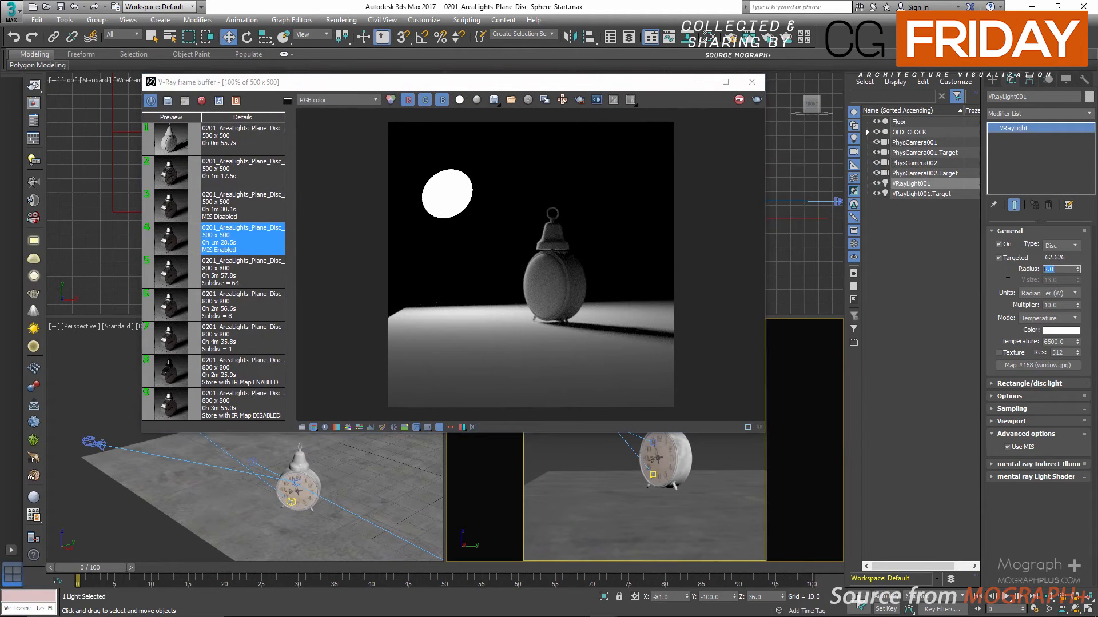
{"action": "type", "text": "16"}
{"action": "key", "text": "Return"}
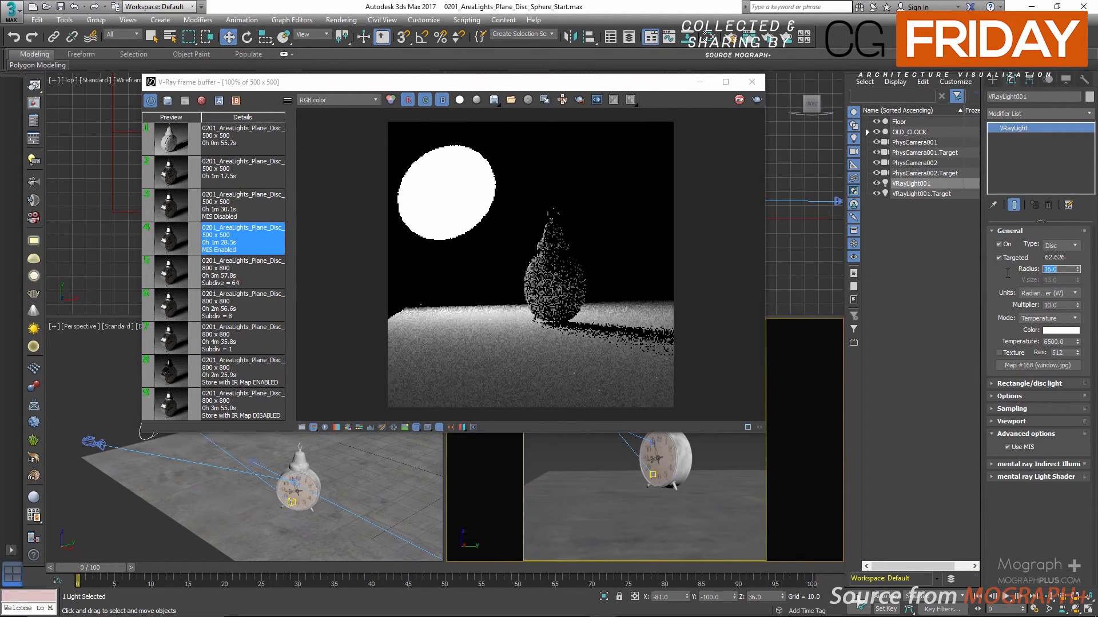
{"action": "type", "text": "2"}
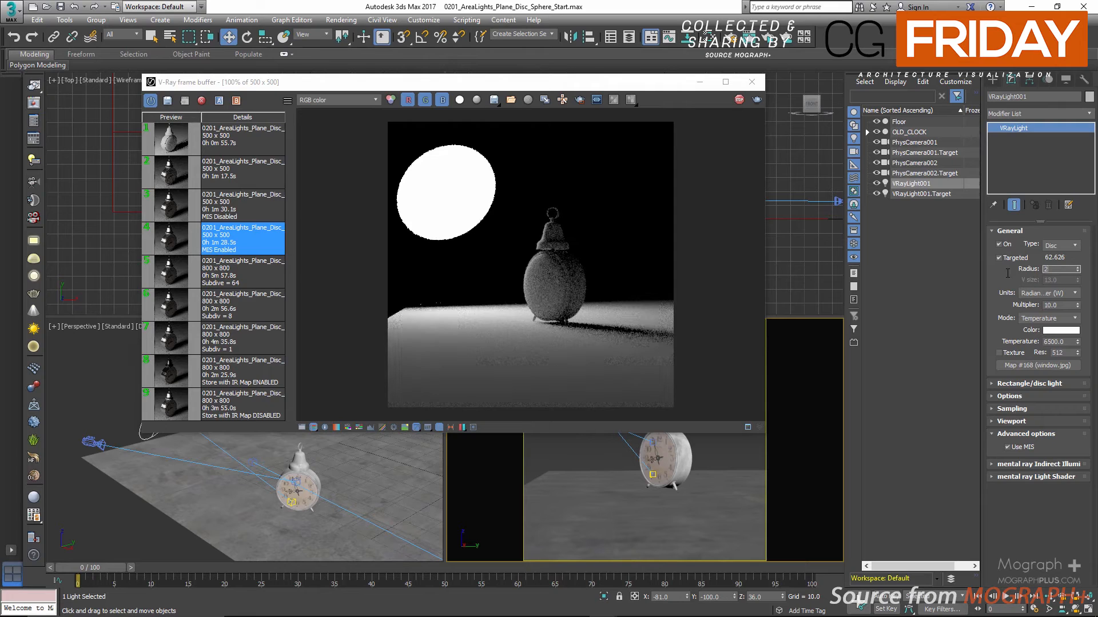
{"action": "key", "text": "Return"}
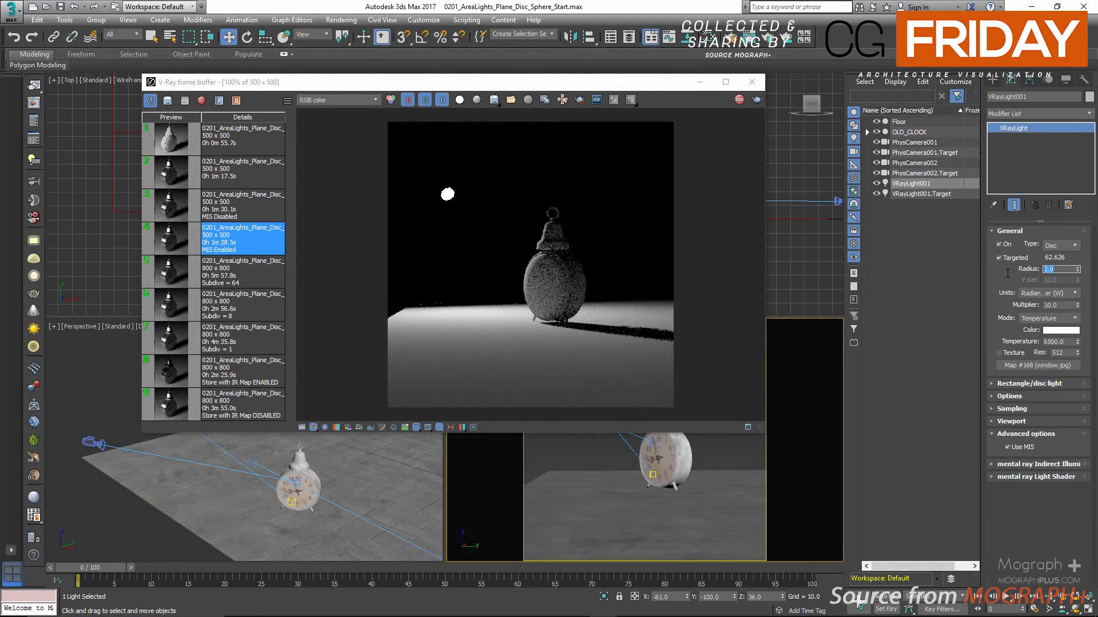
{"action": "type", "text": "16"}
{"action": "key", "text": "Return"}
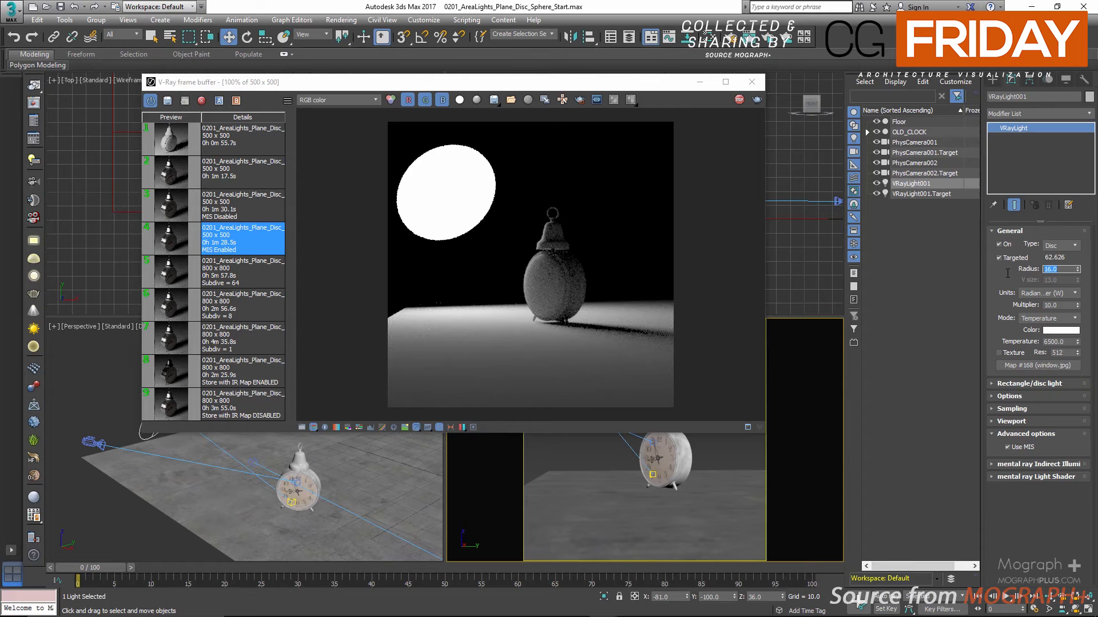
{"action": "type", "text": "24"}
{"action": "key", "text": "Return"}
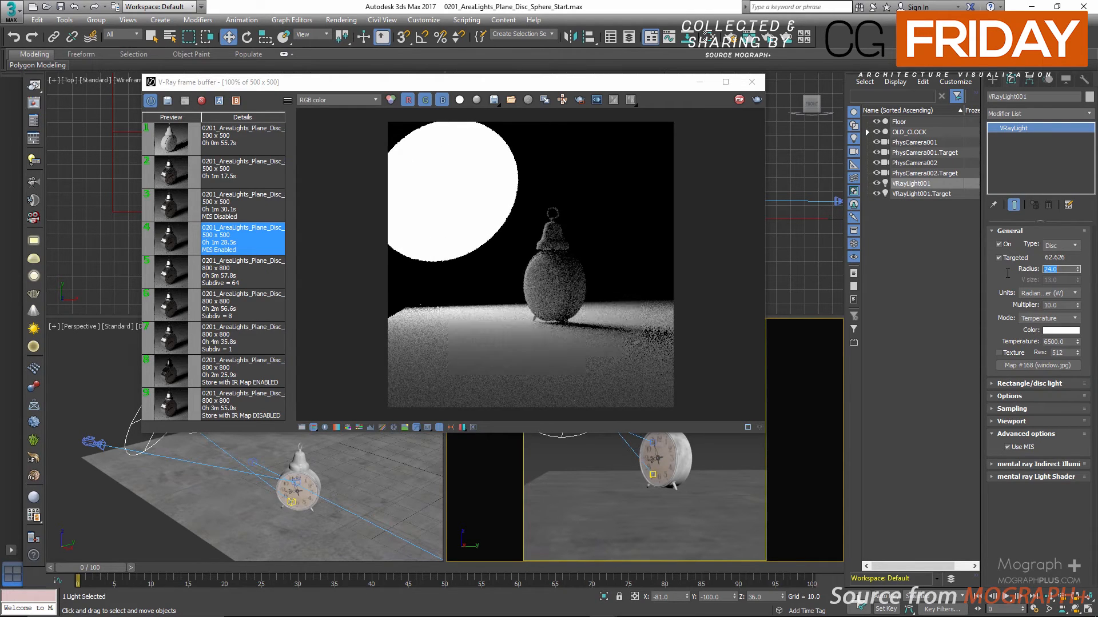
{"action": "type", "text": "8"}
{"action": "key", "text": "Return"}
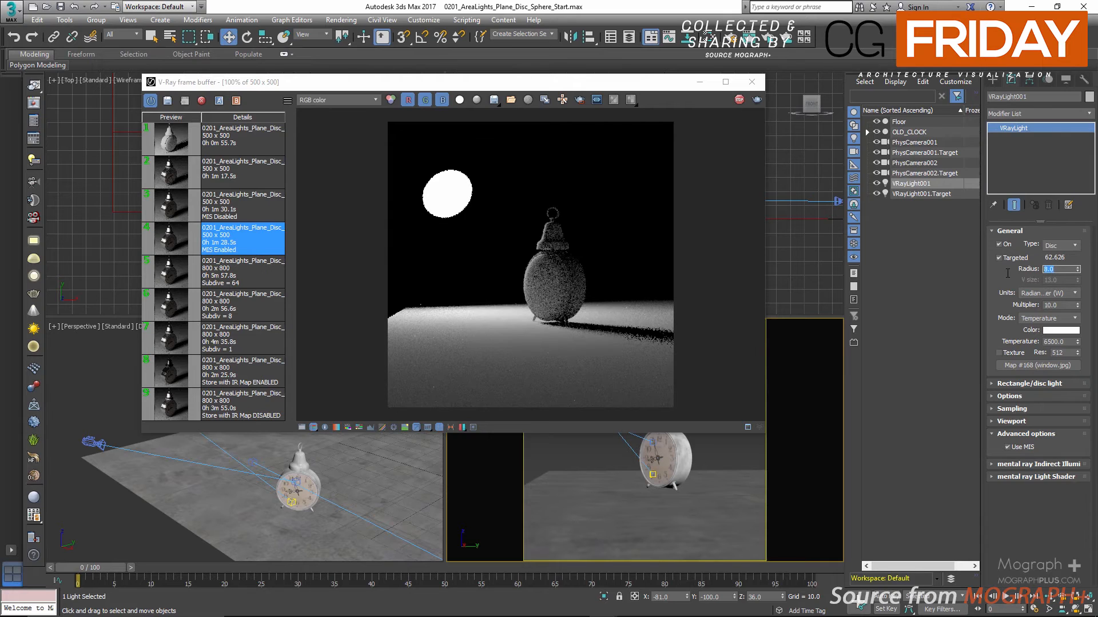
Set the light's type to Sphere and move the frame buffer aside to uncover the PhysCamera002 viewport
{"action": "left_click", "coordinate": [1063, 244]}
{"action": "left_click", "coordinate": [1056, 273]}
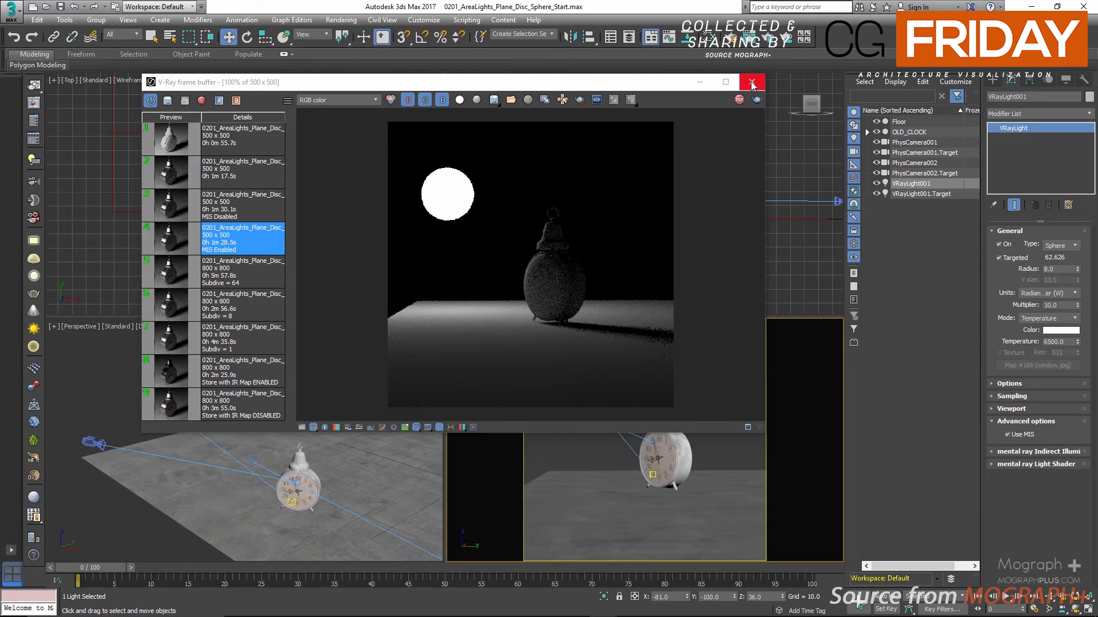
{"action": "left_click_drag", "start_coordinate": [641, 84], "coordinate": [391, 104]}
{"action": "right_click", "coordinate": [708, 376]}
{"action": "left_click", "coordinate": [579, 428]}
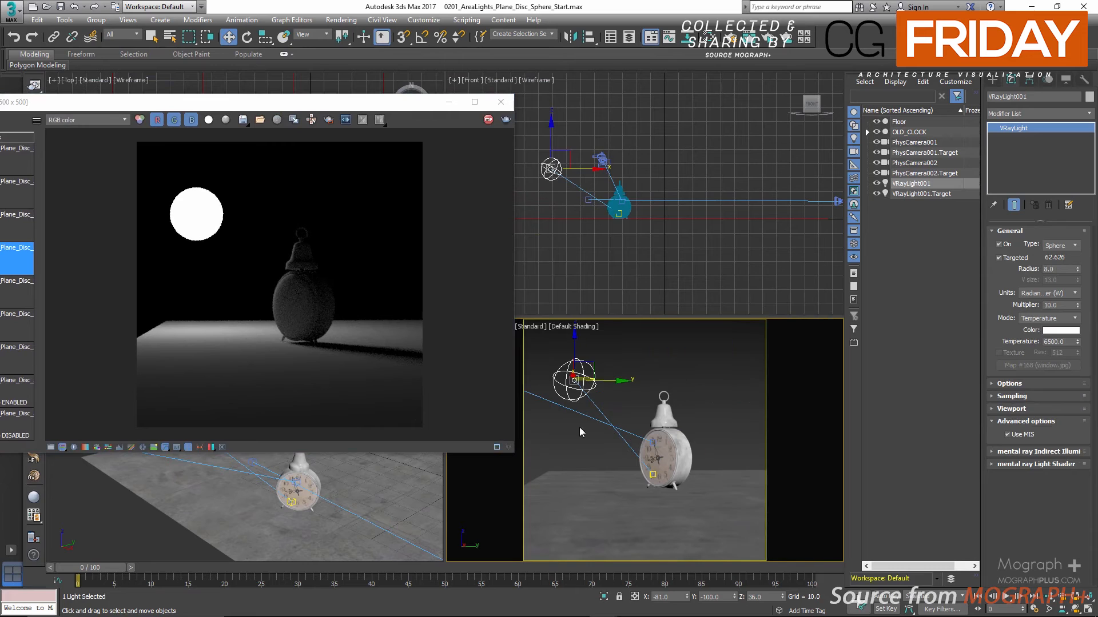
Orbit PhysCamera002 to view the sphere light from above, test its radius at 24 in the live render, and set it back to 8
{"action": "middle_click_drag", "start_coordinate": [601, 375], "coordinate": [653, 400], "text": "alt"}
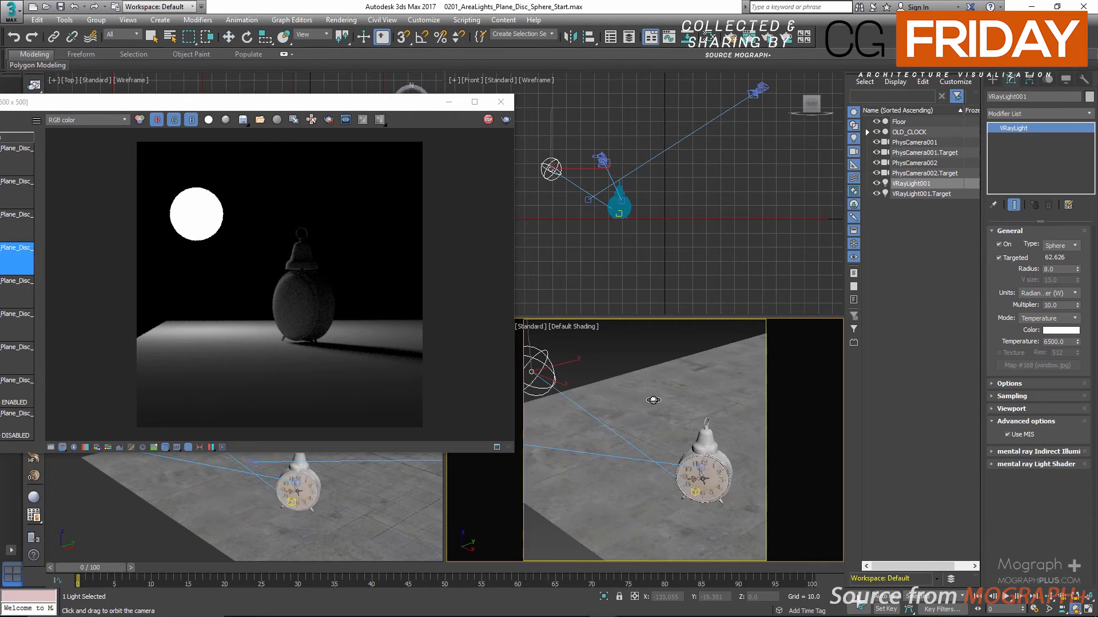
{"action": "left_click_drag", "start_coordinate": [653, 400], "coordinate": [686, 405]}
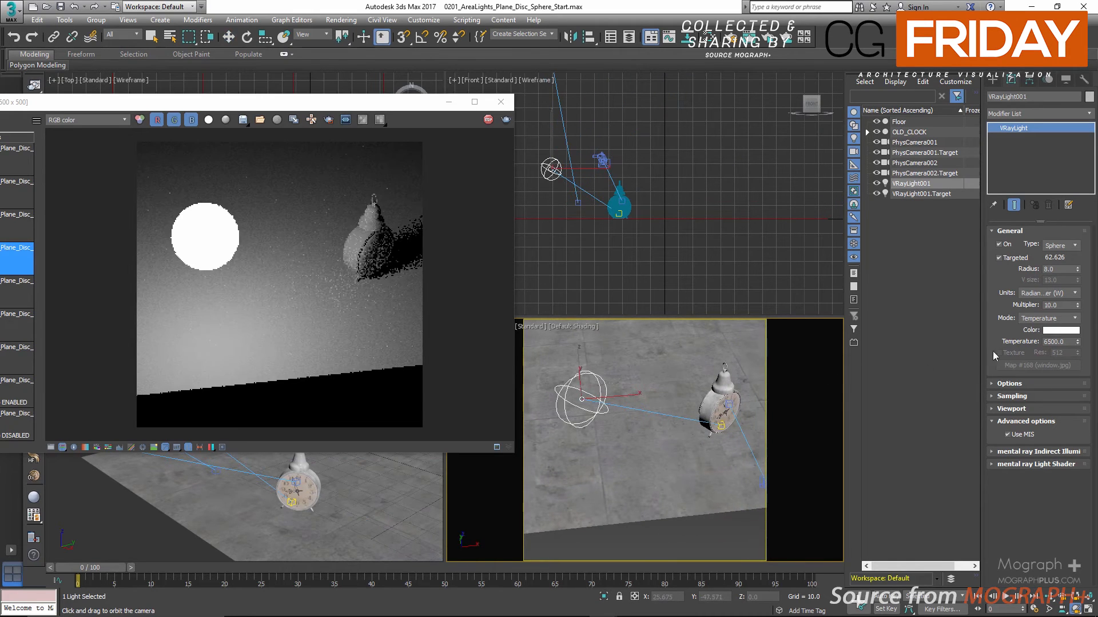
{"action": "double_click", "coordinate": [1056, 269]}
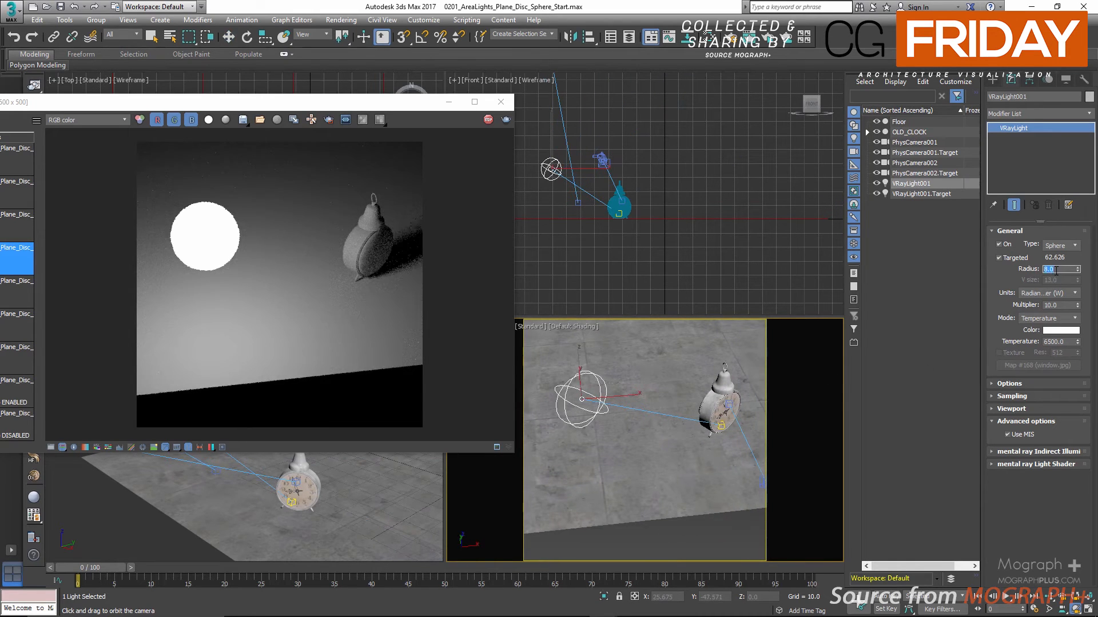
{"action": "type", "text": "24"}
{"action": "key", "text": "Return"}
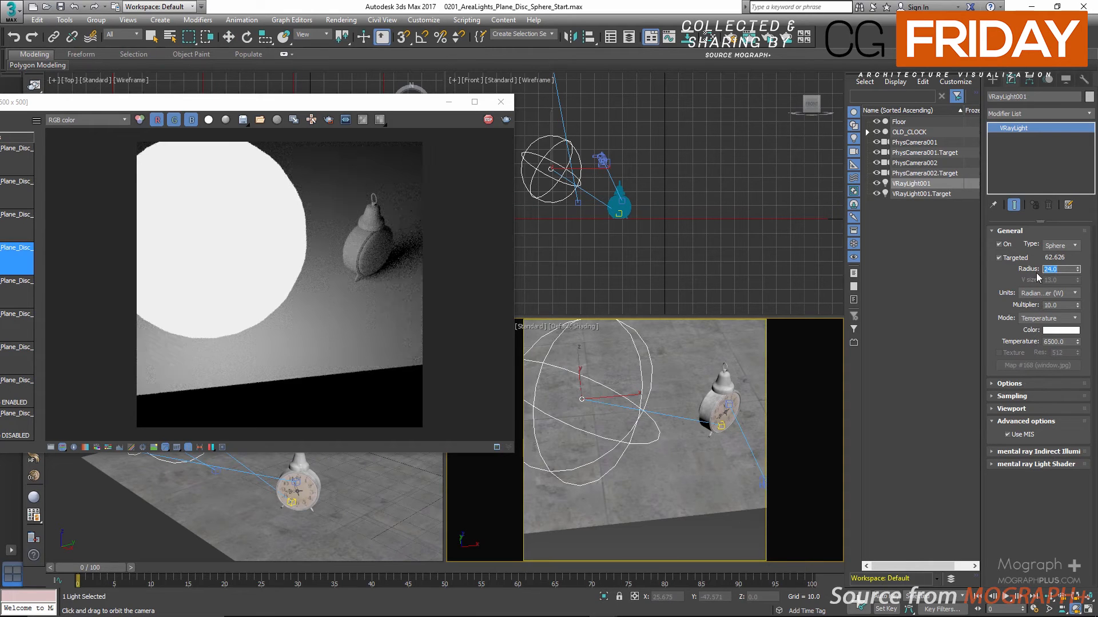
{"action": "type", "text": "8"}
{"action": "key", "text": "Return"}
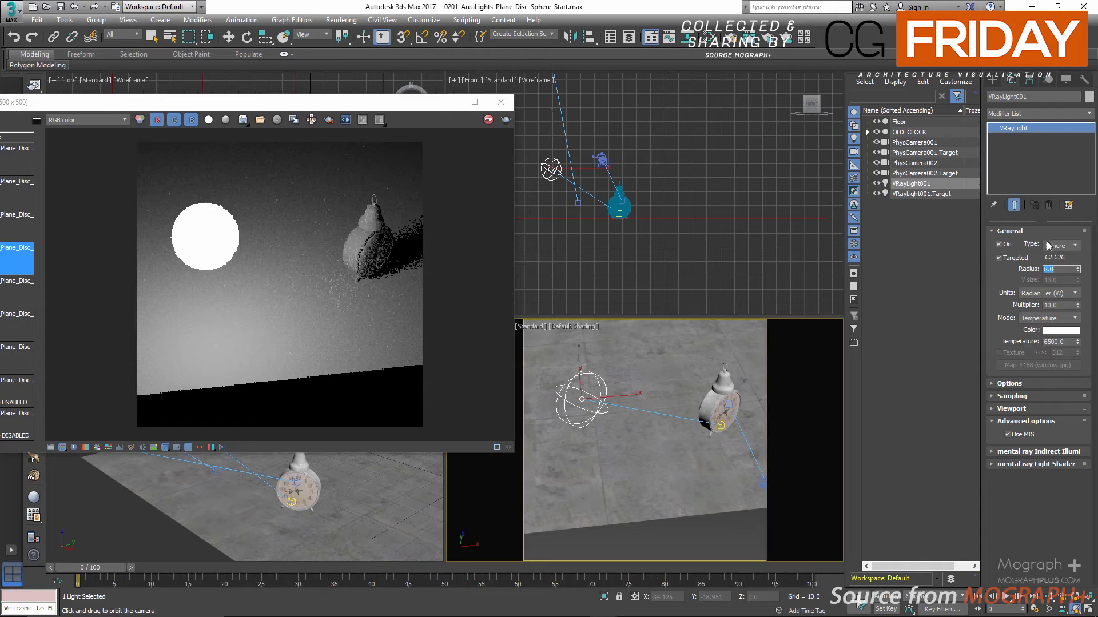
Set the light's type back to Plane
{"action": "left_click", "coordinate": [1048, 246]}
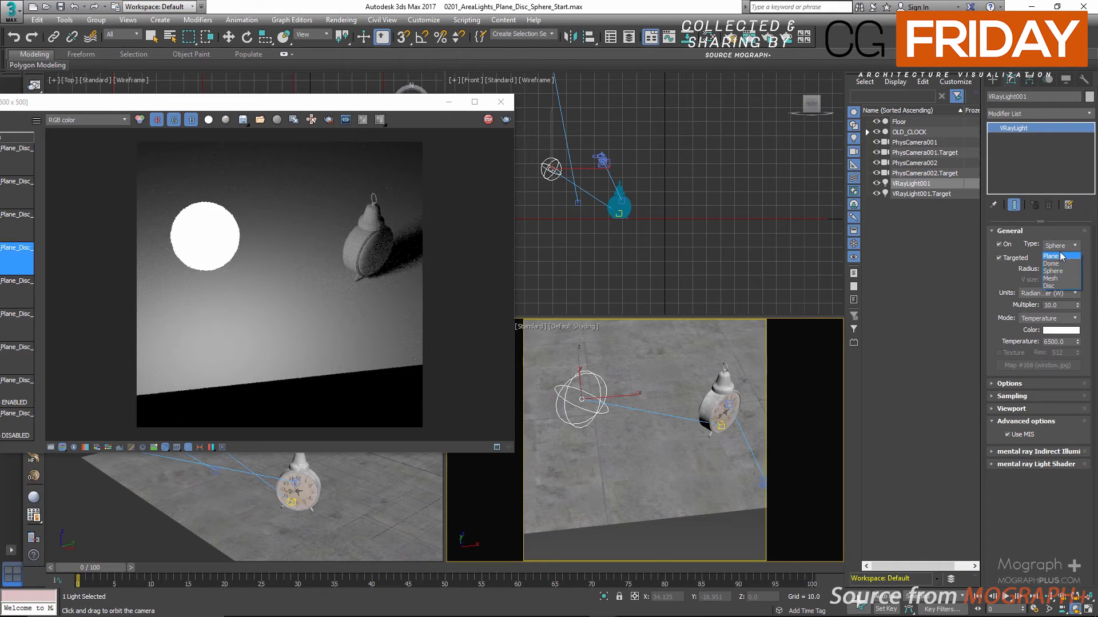
{"action": "left_click", "coordinate": [1058, 256]}
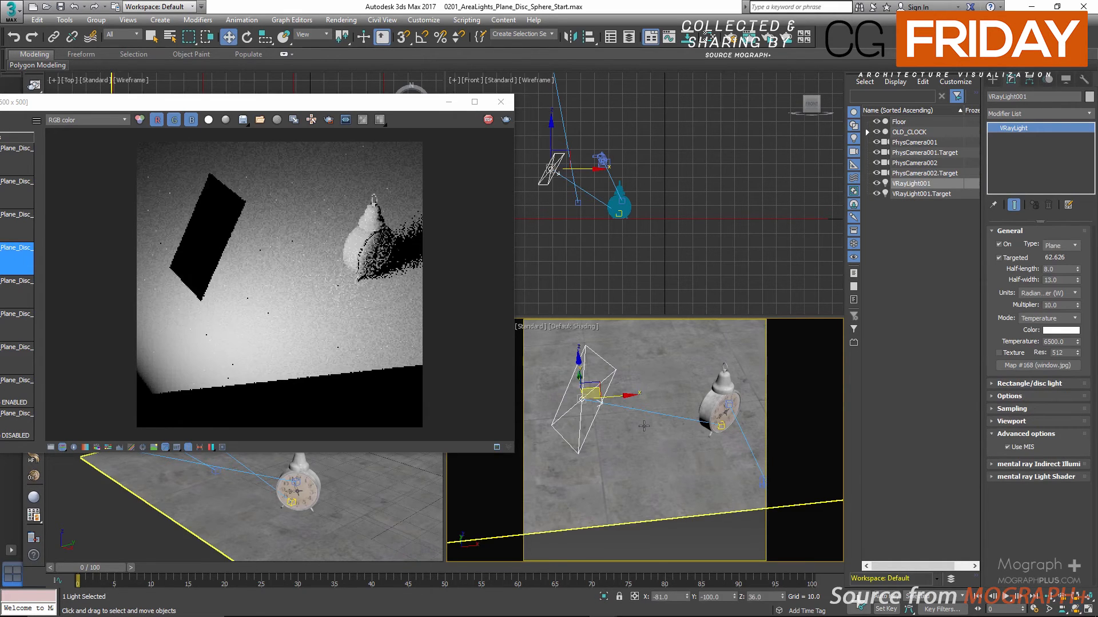
{"action": "right_click", "coordinate": [637, 441]}
{"action": "key", "text": "Escape"}
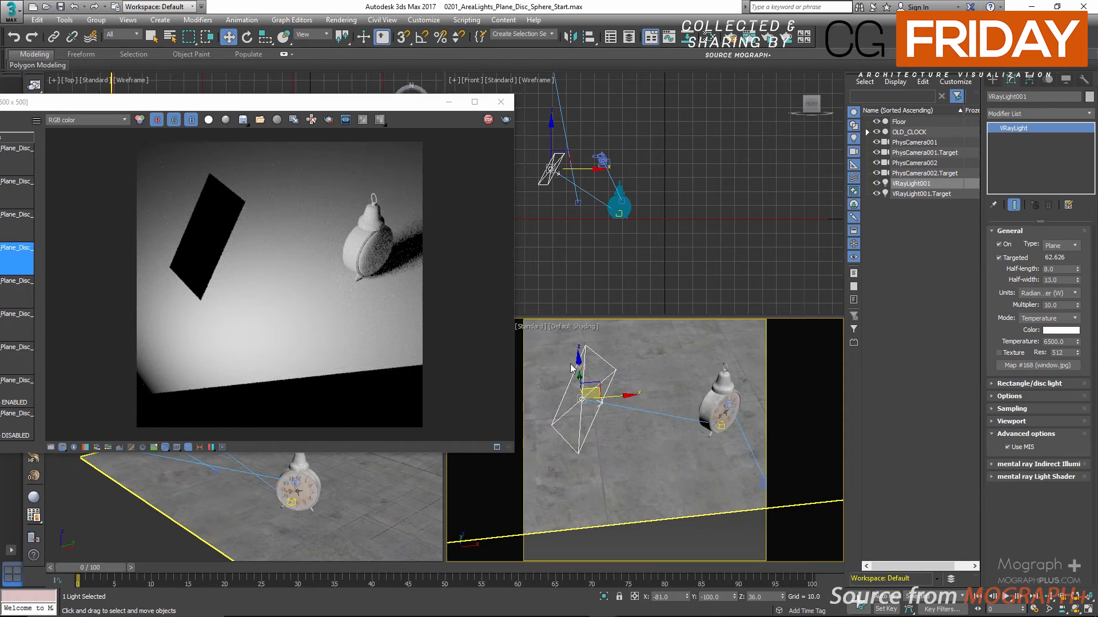
Switch the camera viewport to PhysCamera001 and close the V-Ray frame buffer
{"action": "key", "text": "c"}
{"action": "left_click", "coordinate": [550, 231]}
{"action": "double_click", "coordinate": [550, 231]}
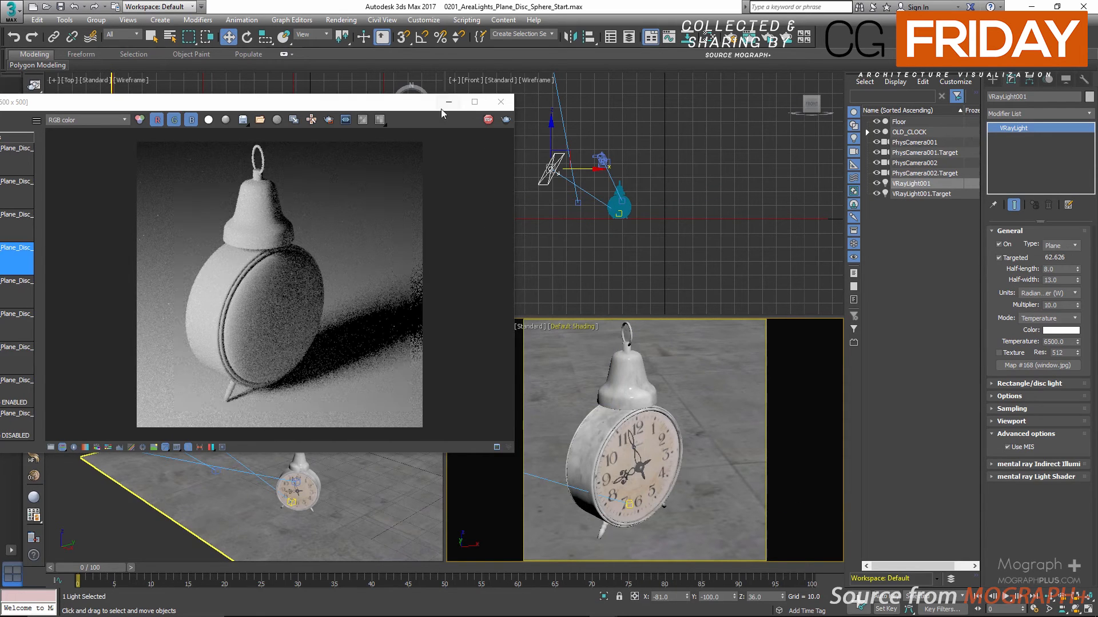
{"action": "left_click_drag", "start_coordinate": [427, 105], "coordinate": [561, 112]}
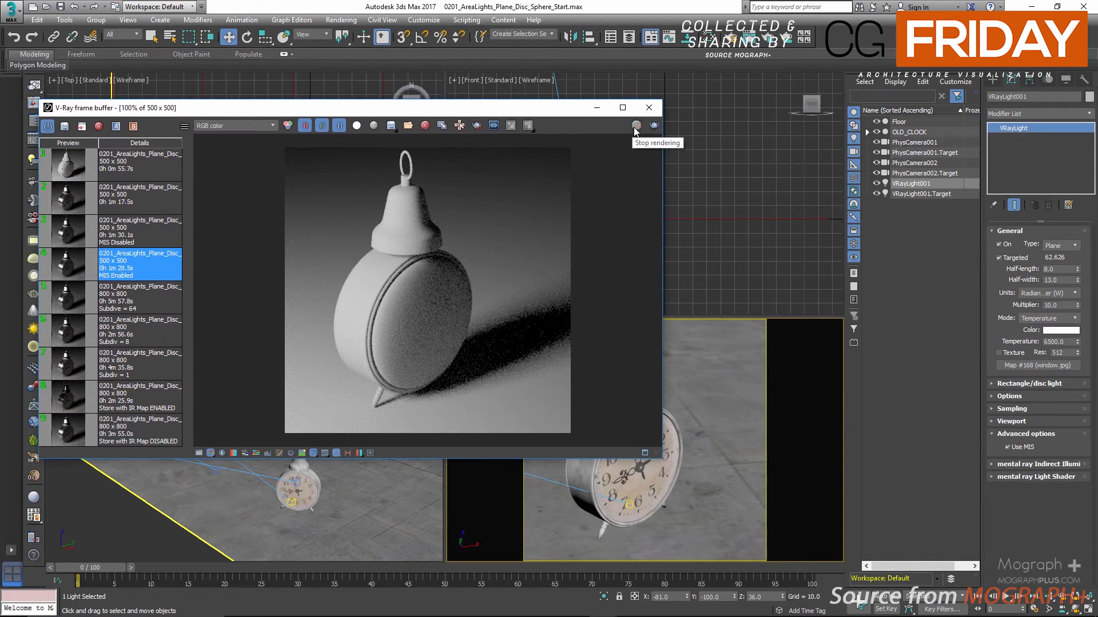
{"action": "left_click", "coordinate": [649, 107]}
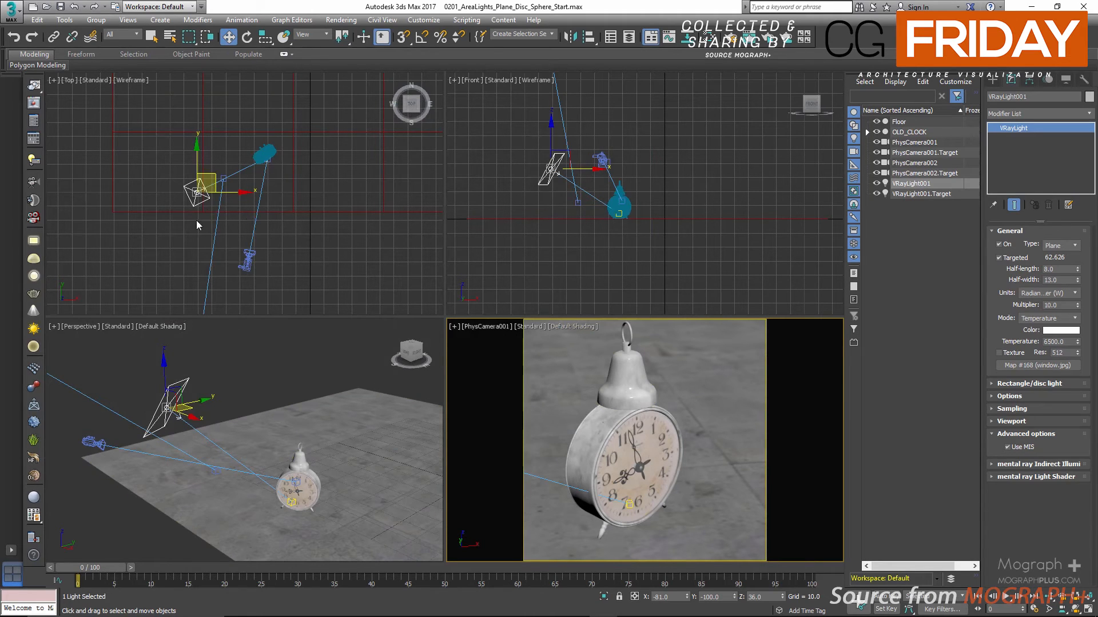
Clone VRayLight001 as a copy named VRayLight002 and move it about 89 units along X to the clock's opposite side
{"action": "right_click", "coordinate": [177, 267]}
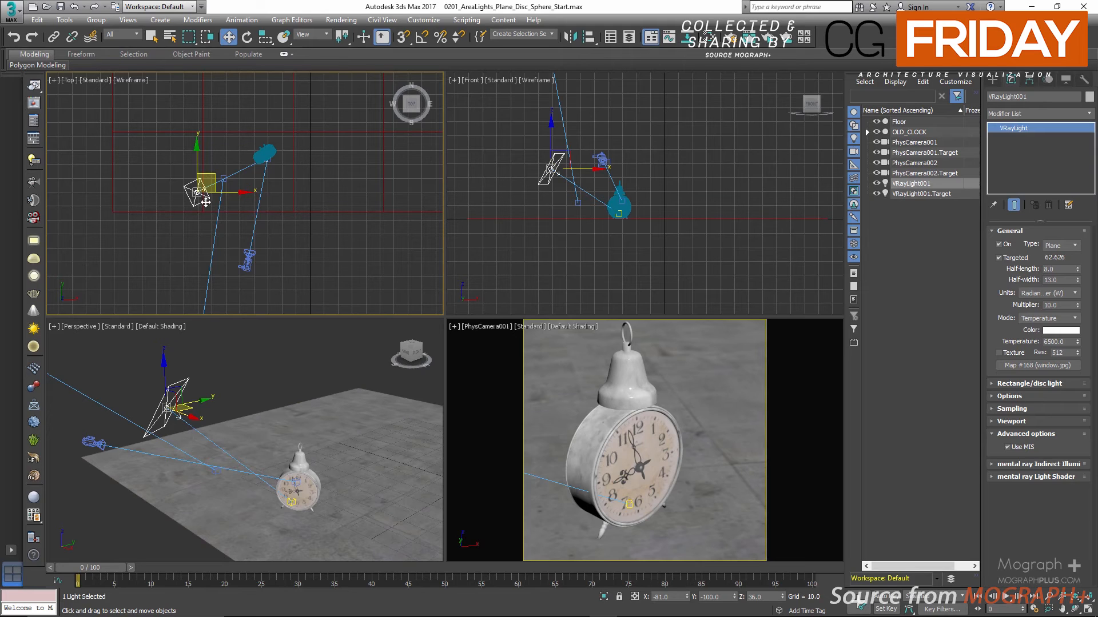
{"action": "key", "text": "ctrl+v"}
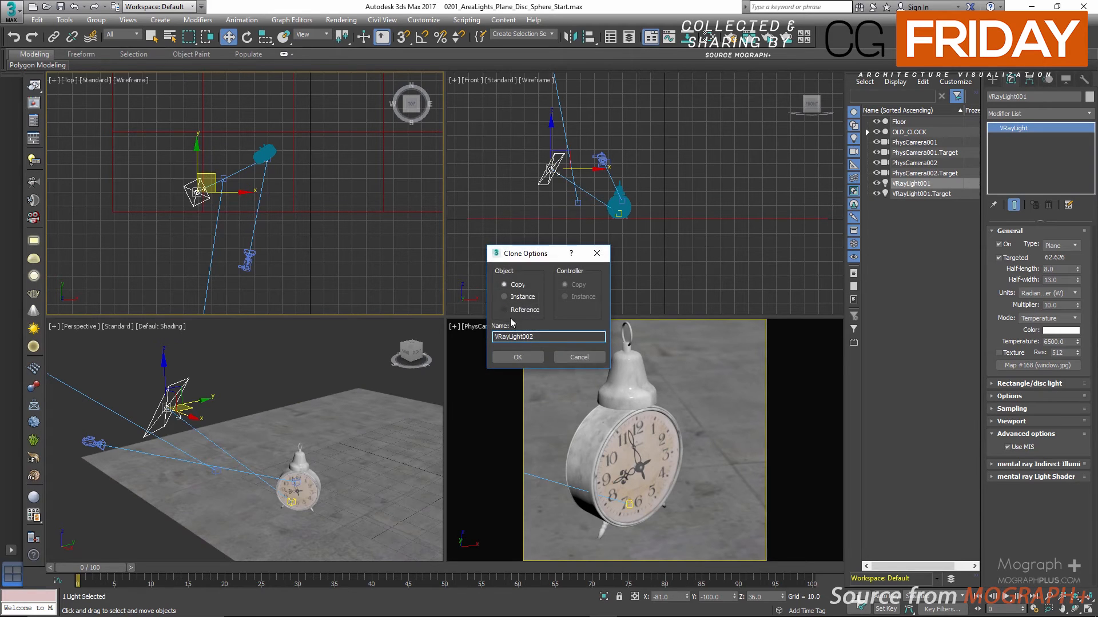
{"action": "left_click", "coordinate": [518, 357]}
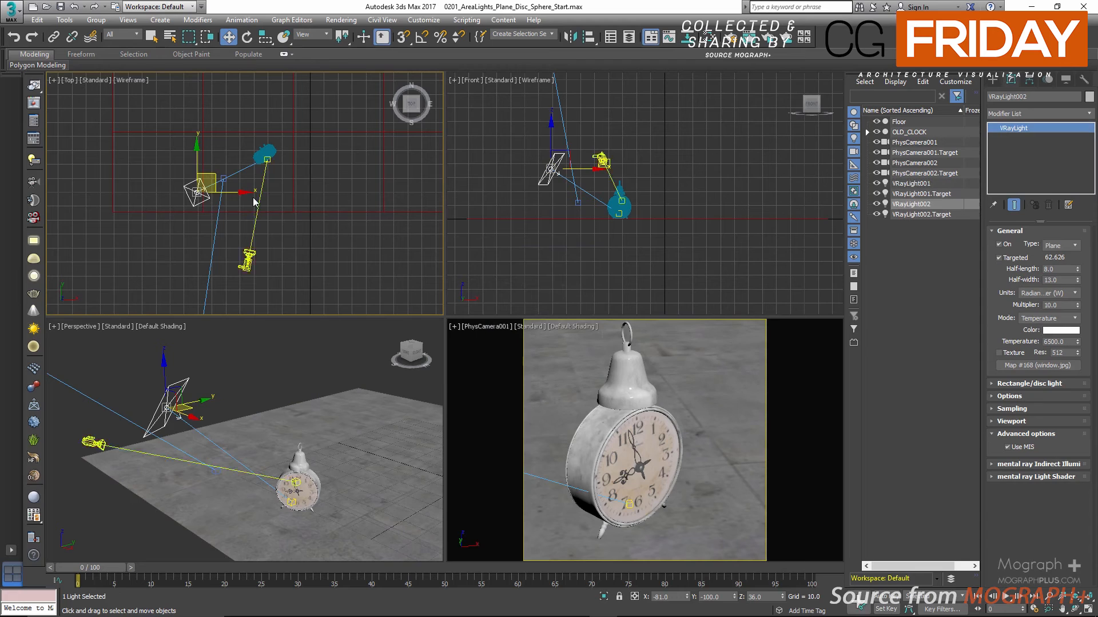
{"action": "left_click_drag", "start_coordinate": [250, 195], "coordinate": [366, 189]}
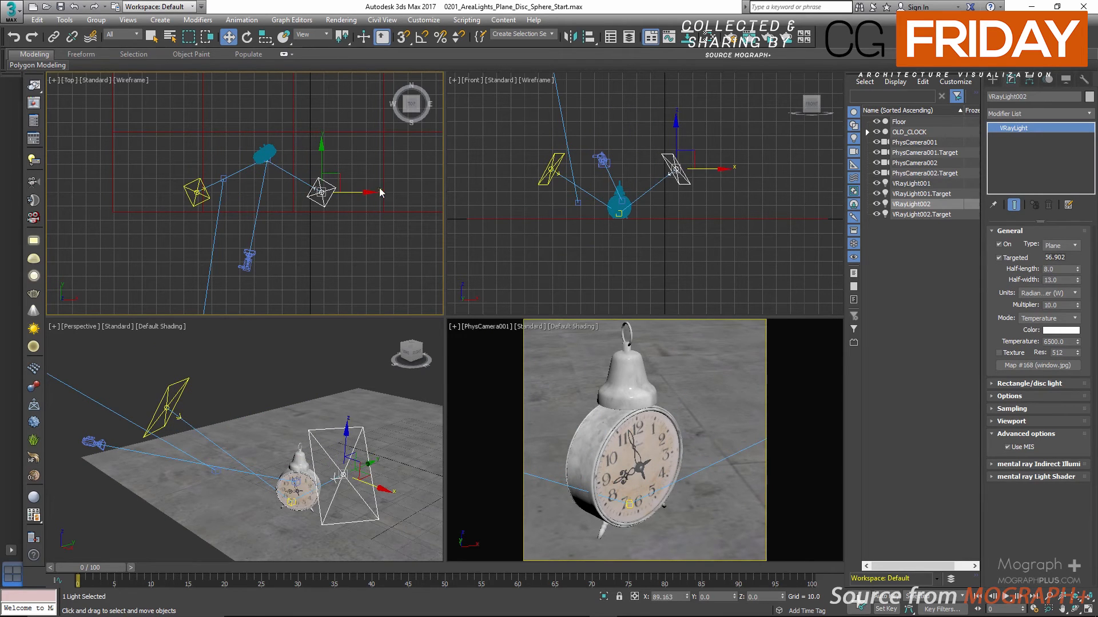
Fine-tune the copied light's height and position beside the clock to about X 9.7, Y -93, Z 24.2
{"action": "right_click", "coordinate": [733, 111]}
{"action": "left_click_drag", "start_coordinate": [675, 127], "coordinate": [676, 149]}
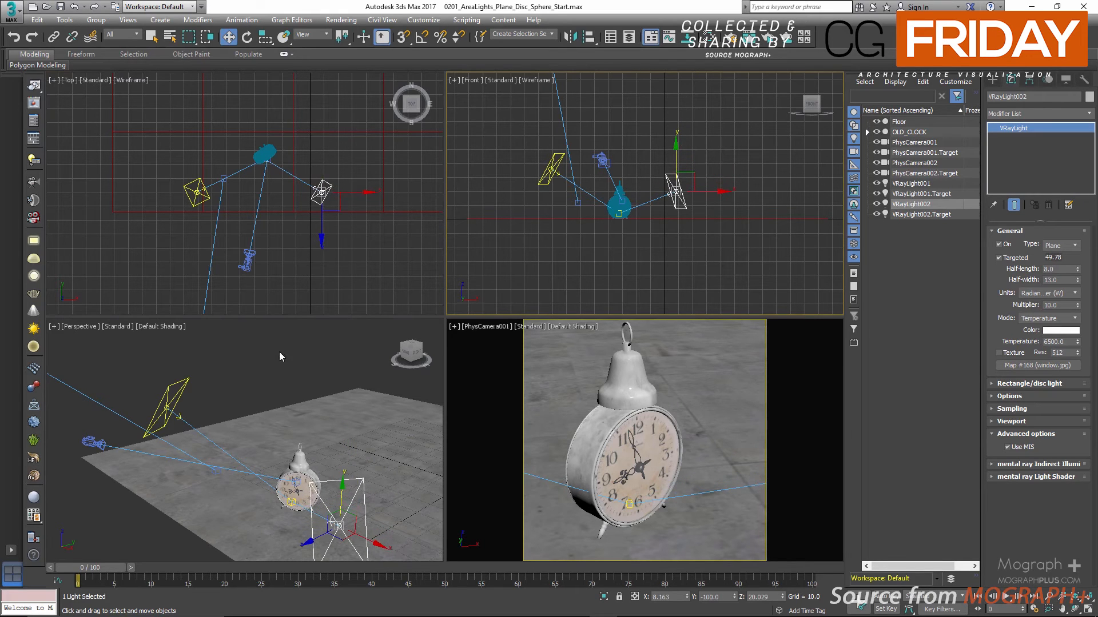
{"action": "mouse_move", "coordinate": [279, 351]}
{"action": "middle_mouse_down", "text": "alt"}
{"action": "mouse_move", "coordinate": [310, 407]}
{"action": "mouse_move", "coordinate": [271, 352]}
{"action": "middle_mouse_up", "text": "alt"}
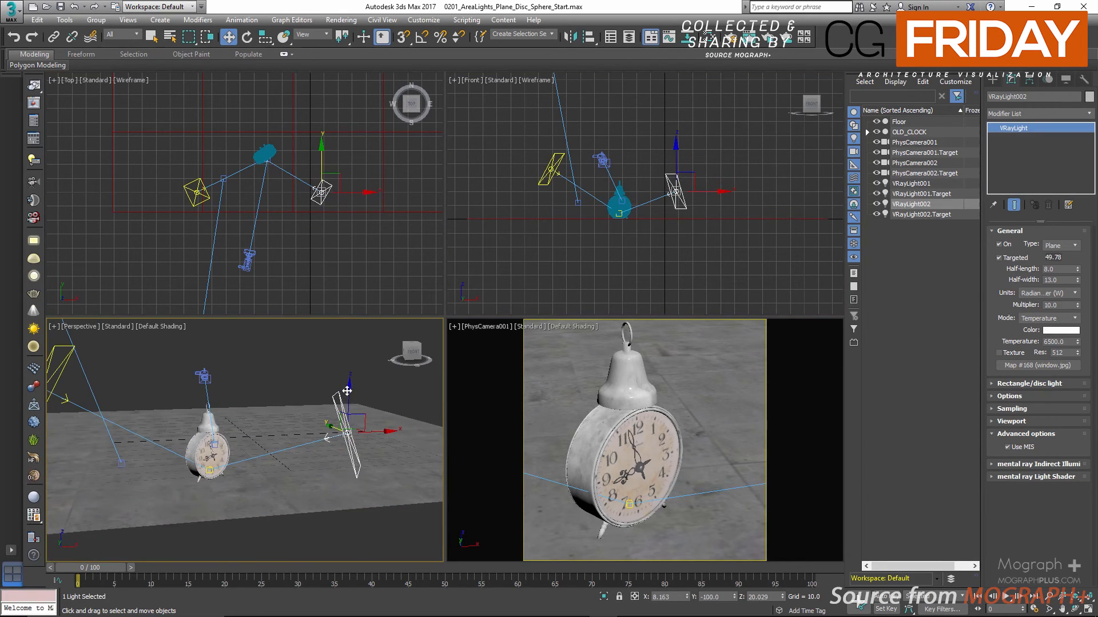
{"action": "left_click_drag", "start_coordinate": [347, 391], "coordinate": [350, 373]}
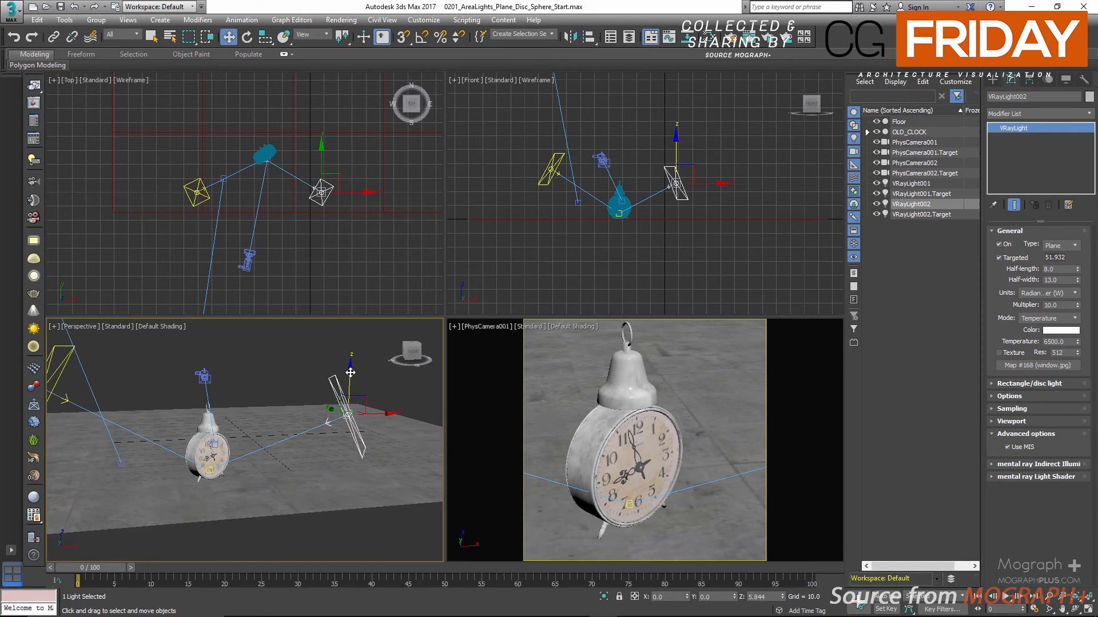
{"action": "key", "text": "alt"}
{"action": "mouse_move", "coordinate": [338, 175]}
{"action": "left_mouse_down"}
{"action": "mouse_move", "coordinate": [351, 164]}
{"action": "mouse_move", "coordinate": [340, 164]}
{"action": "left_mouse_up"}
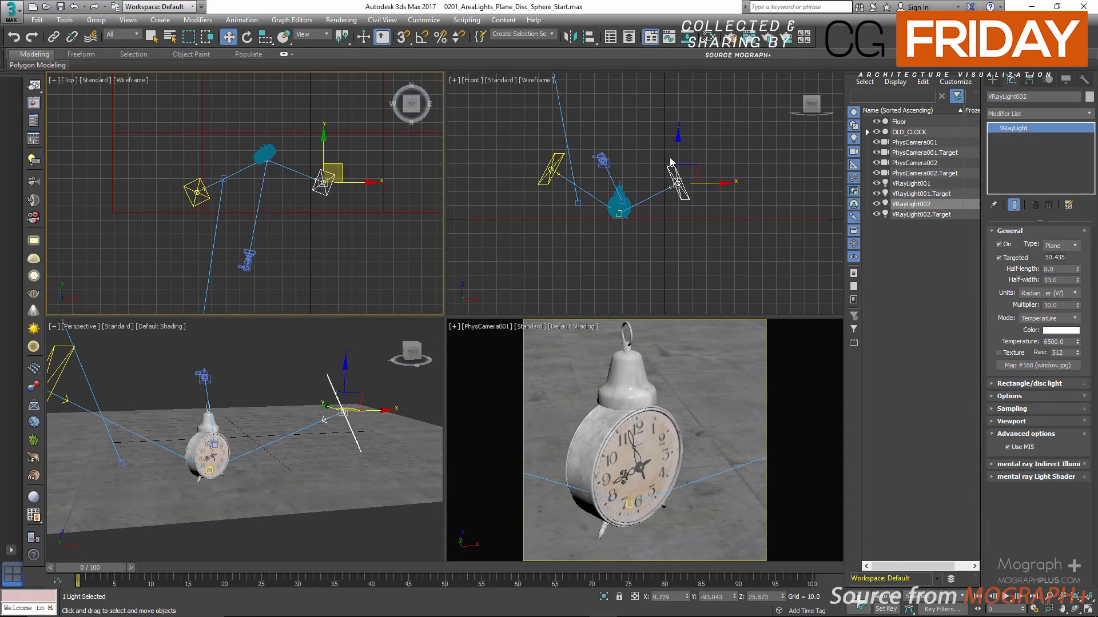
{"action": "left_click_drag", "start_coordinate": [677, 148], "coordinate": [677, 151]}
Set the copied light's half-width to 45 and start an ActiveShade render of the PhysCamera001 view
{"action": "double_click", "coordinate": [1060, 269]}
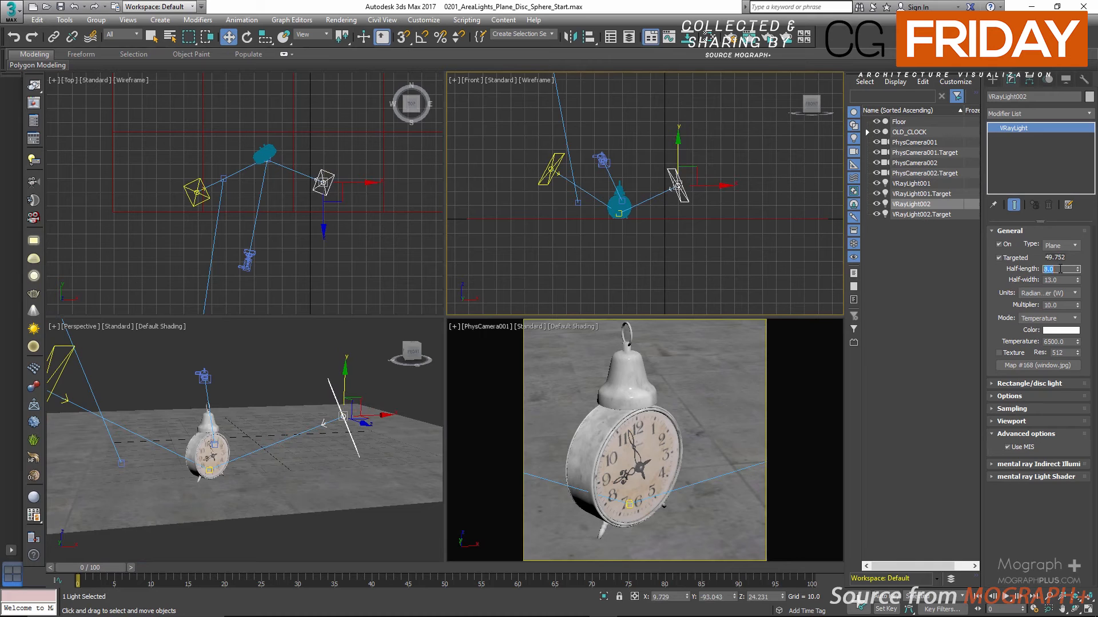
{"action": "double_click", "coordinate": [1060, 280]}
{"action": "type", "text": "45"}
{"action": "key", "text": "Return"}
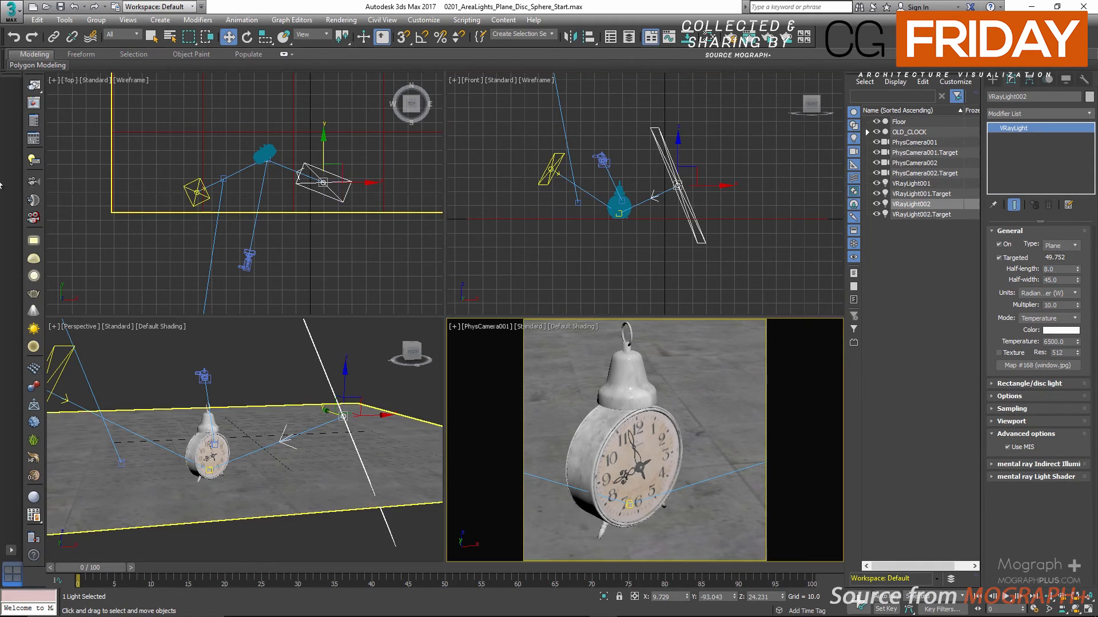
{"action": "left_click", "coordinate": [771, 43]}
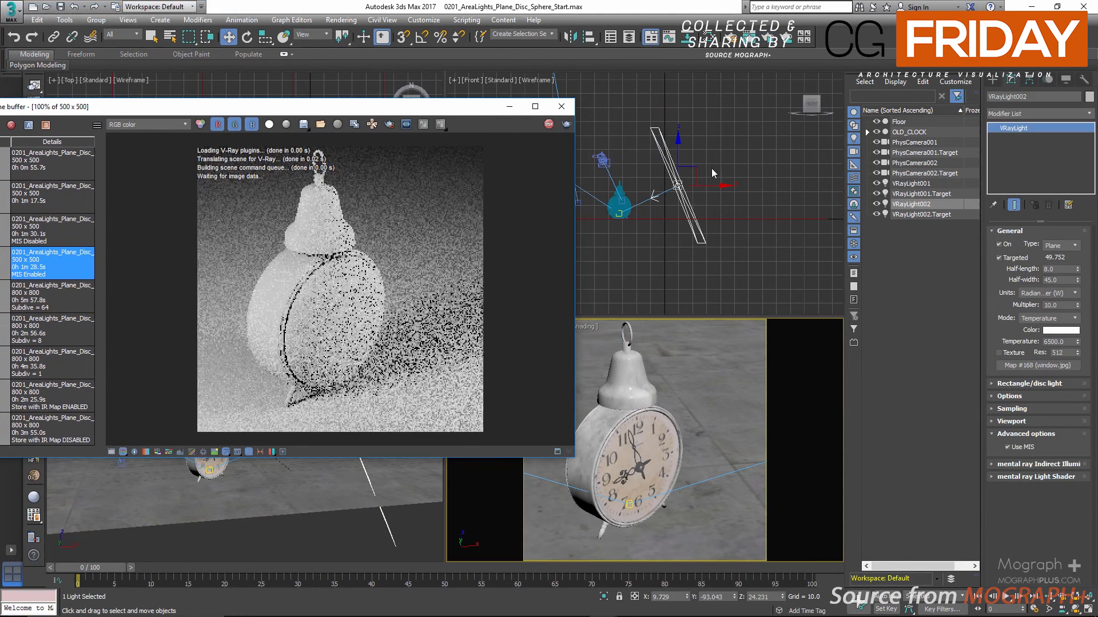
Raise the copied light to about X 8.5, Z 40.2 and set its multiplier to 2
{"action": "left_click_drag", "start_coordinate": [688, 167], "coordinate": [686, 145]}
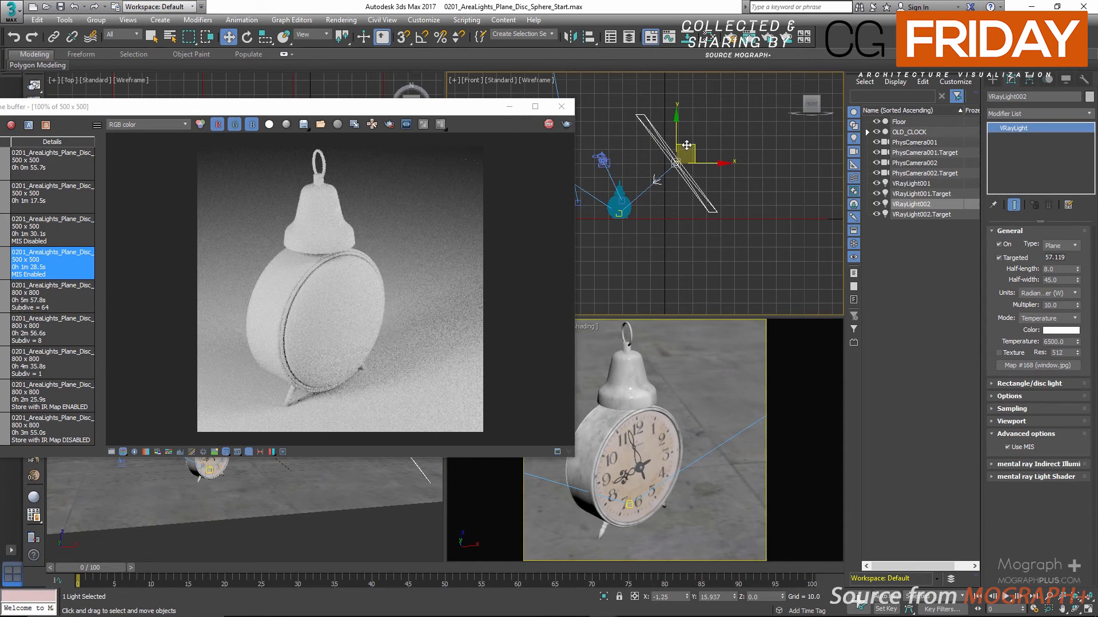
{"action": "double_click", "coordinate": [1057, 270]}
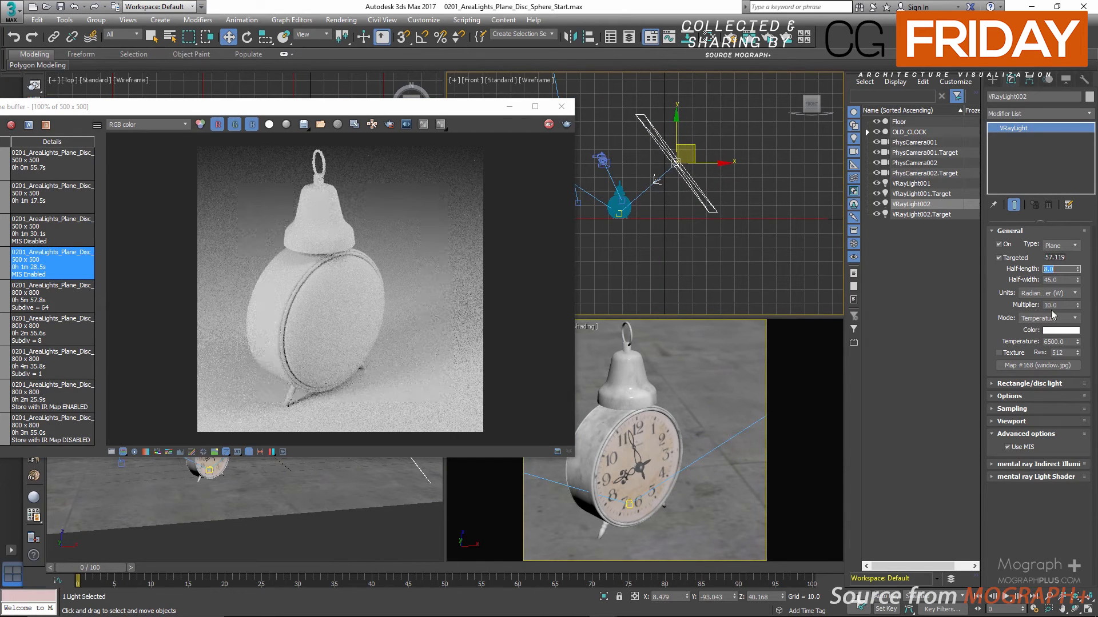
{"action": "double_click", "coordinate": [1052, 305]}
{"action": "type", "text": "2"}
{"action": "key", "text": "Return"}
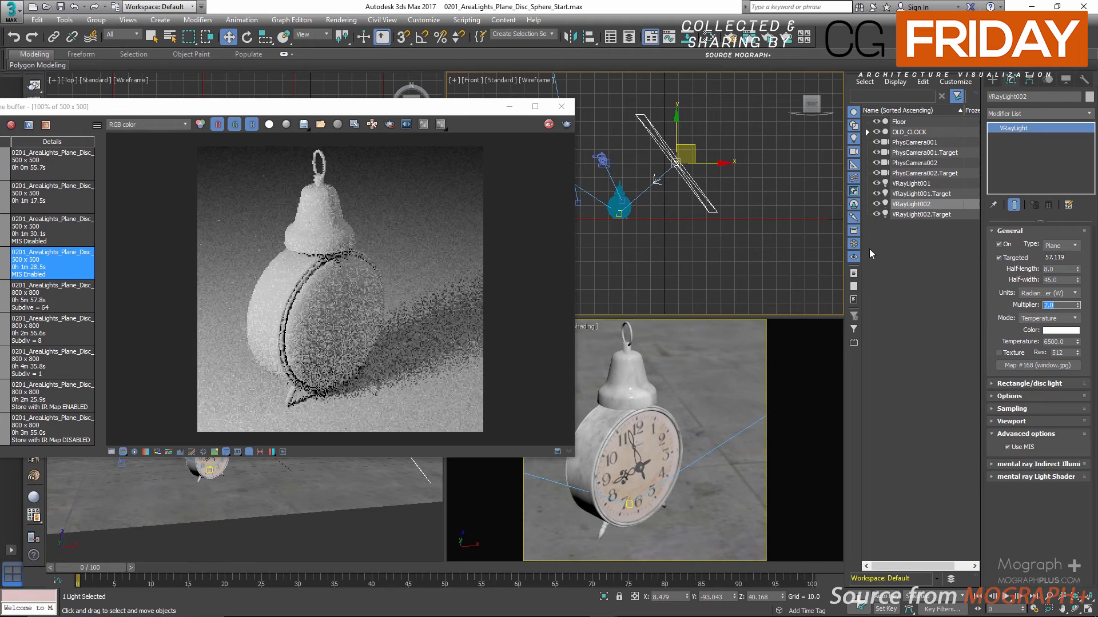
Toggle VRayLight002 off and on to compare its fill effect in the live render, leaving it on
{"action": "left_click", "coordinate": [998, 246]}
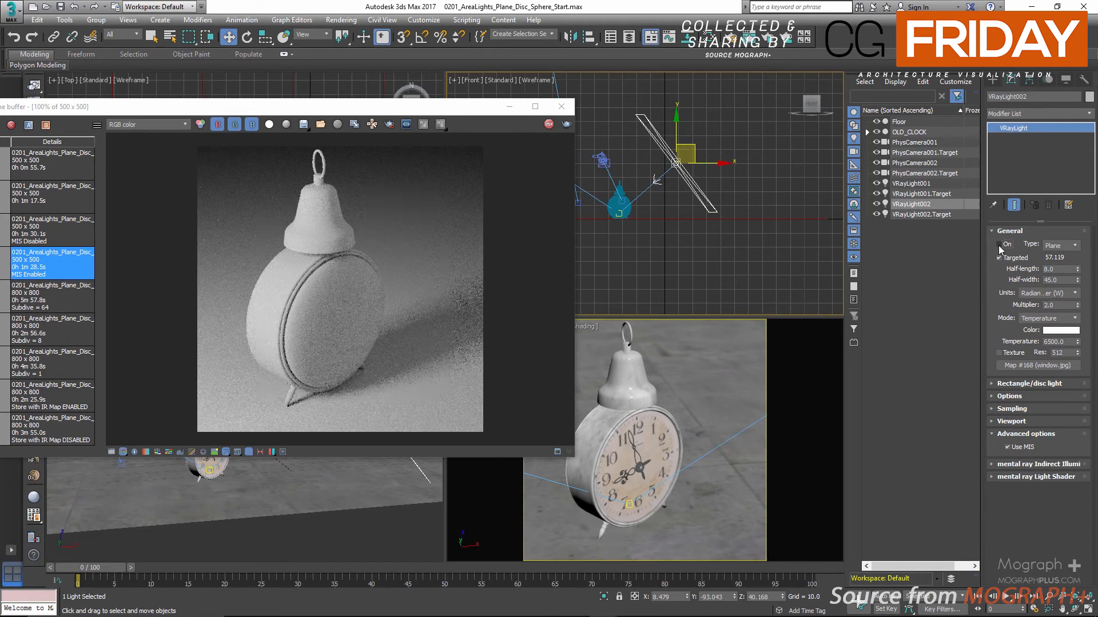
{"action": "left_click", "coordinate": [998, 245]}
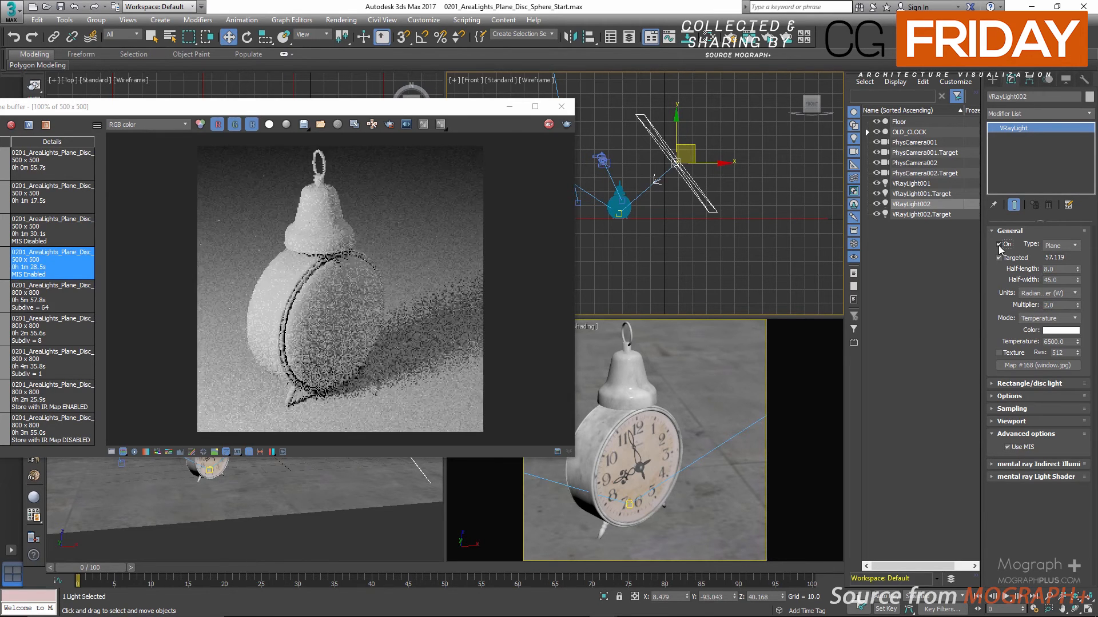
{"action": "left_click", "coordinate": [998, 246]}
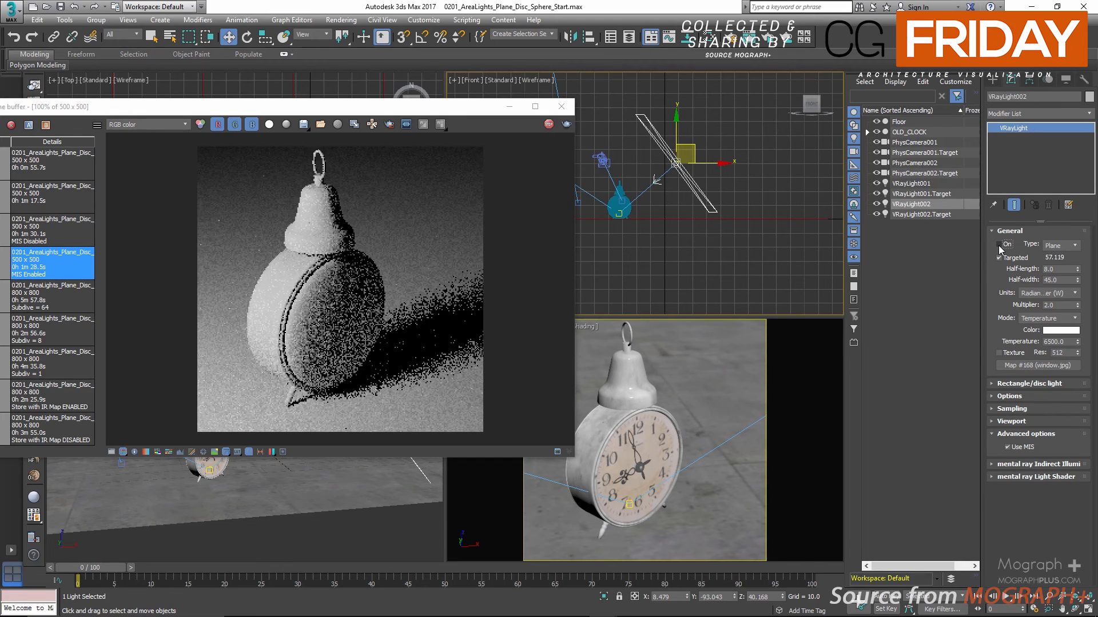
{"action": "left_click", "coordinate": [998, 245]}
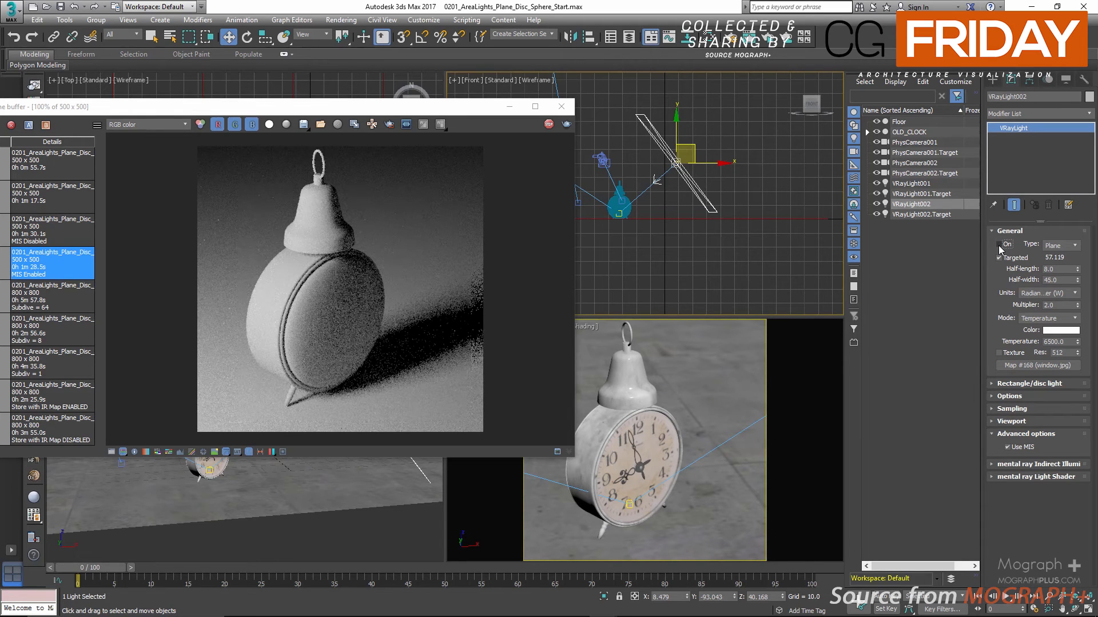
{"action": "left_click", "coordinate": [998, 245]}
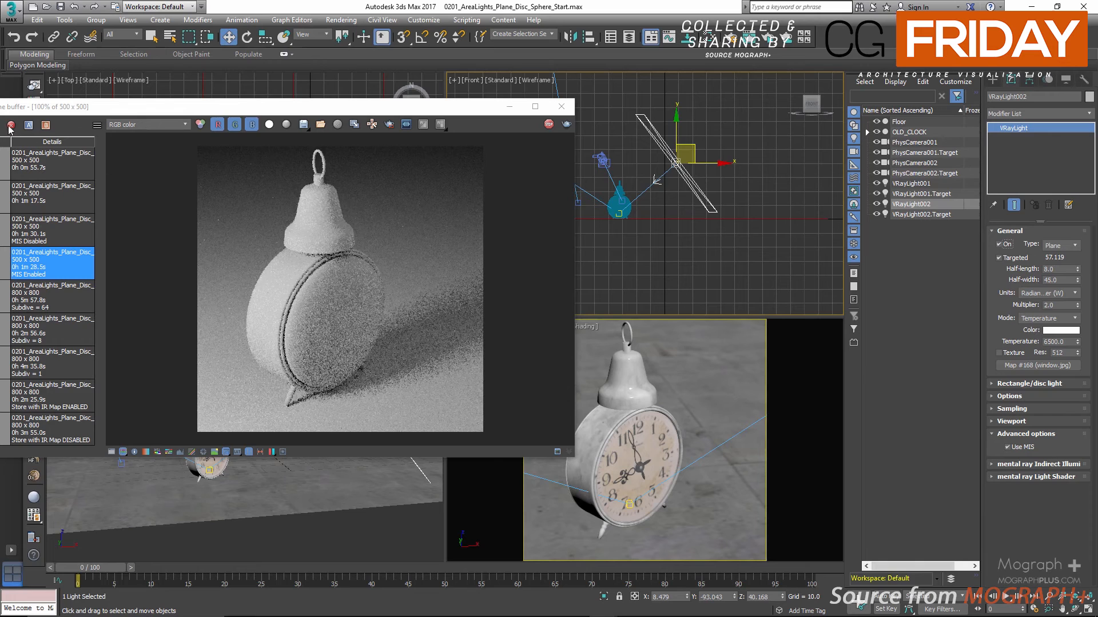
Turn off the V-Ray RT material override in the render setup and inspect the clock's real materials up close in the render
{"action": "left_click_drag", "start_coordinate": [29, 107], "coordinate": [36, 163]}
{"action": "left_click", "coordinate": [42, 124]}
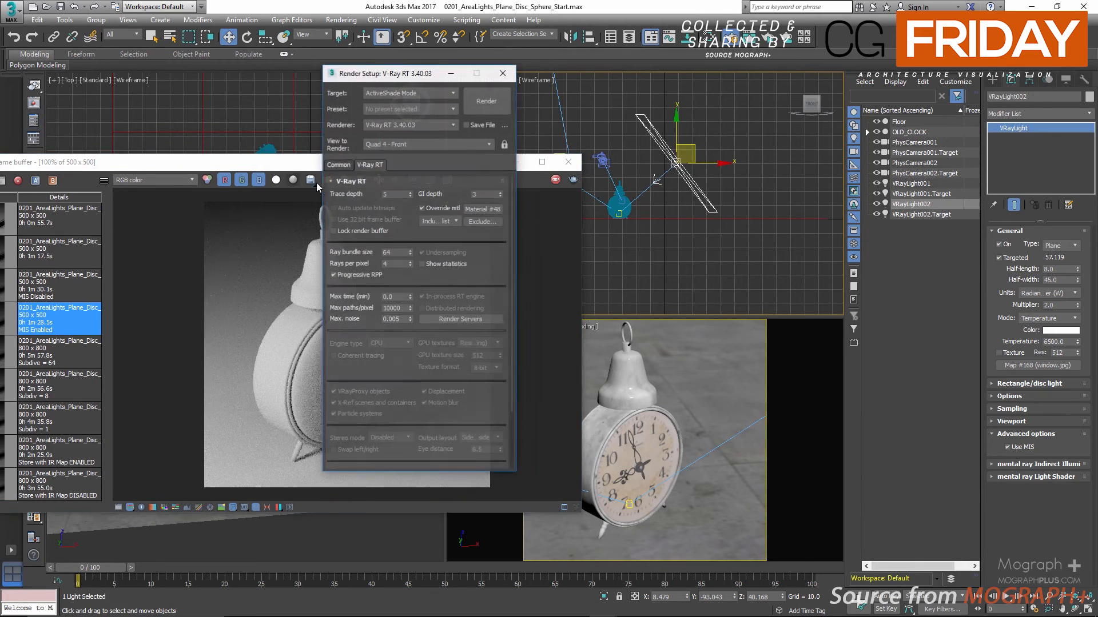
{"action": "left_click", "coordinate": [449, 211]}
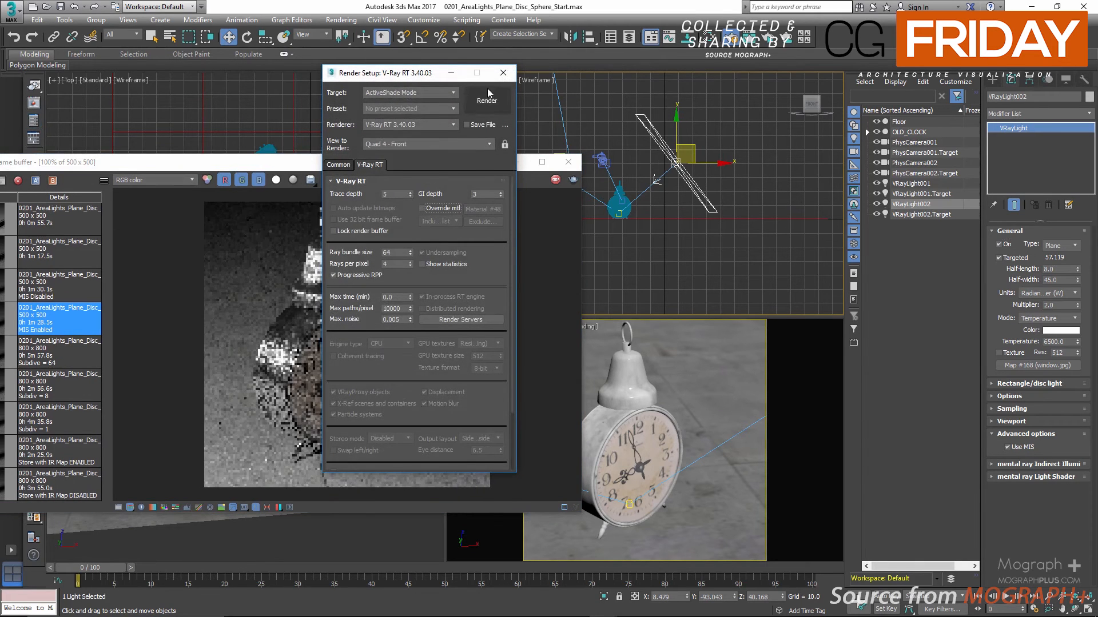
{"action": "left_click", "coordinate": [503, 76]}
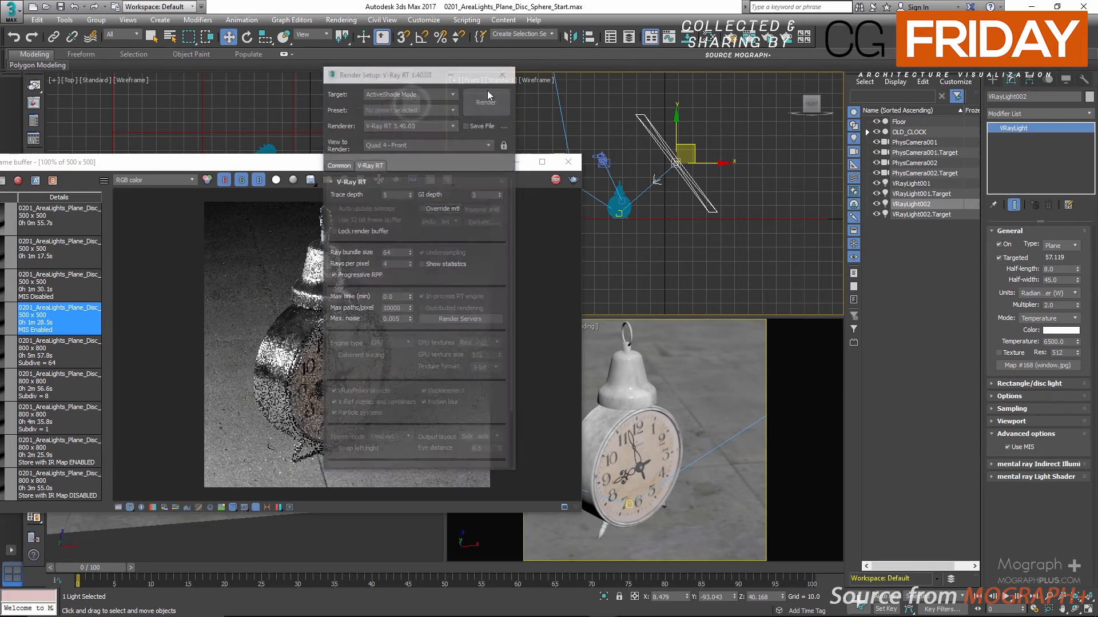
{"action": "scroll", "coordinate": [327, 348], "scroll_direction": "up", "scroll_amount": 2}
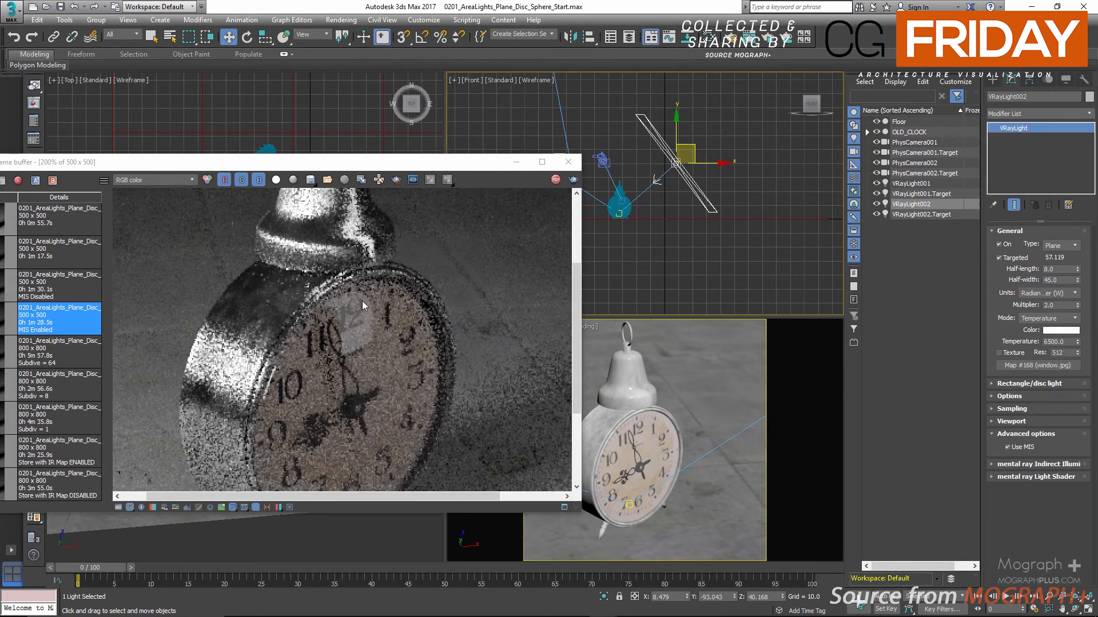
{"action": "scroll", "coordinate": [342, 315], "scroll_direction": "down", "scroll_amount": 2}
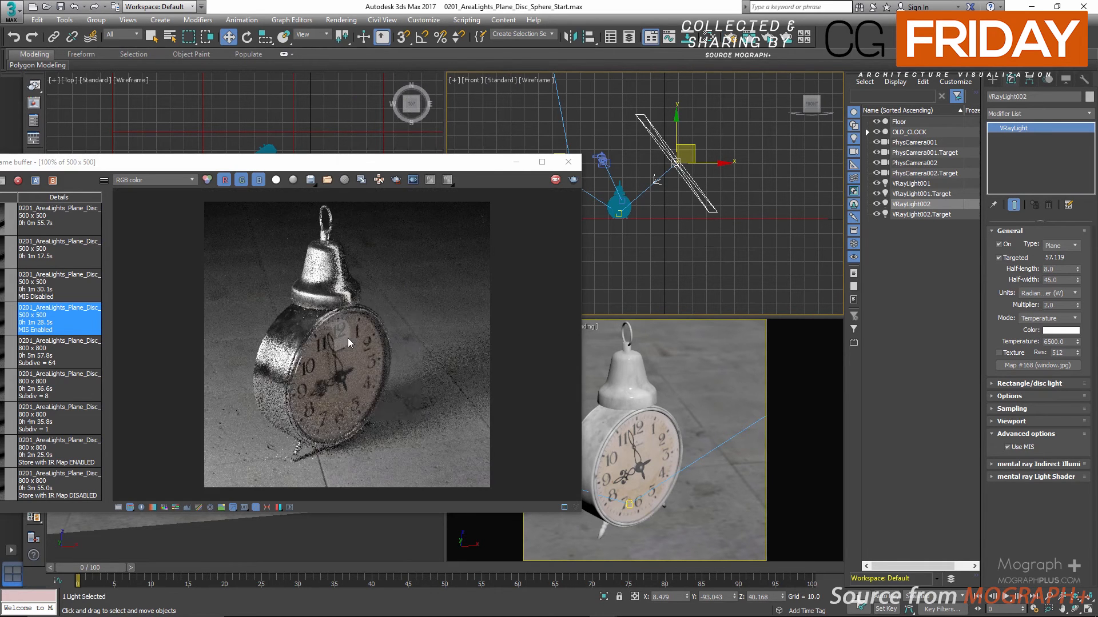
Move VRayLight002 in the Top view to about X 8.8, Y -89.4 and check its reflection on the clock in the enlarged render
{"action": "scroll", "coordinate": [349, 337], "scroll_direction": "up", "scroll_amount": 2}
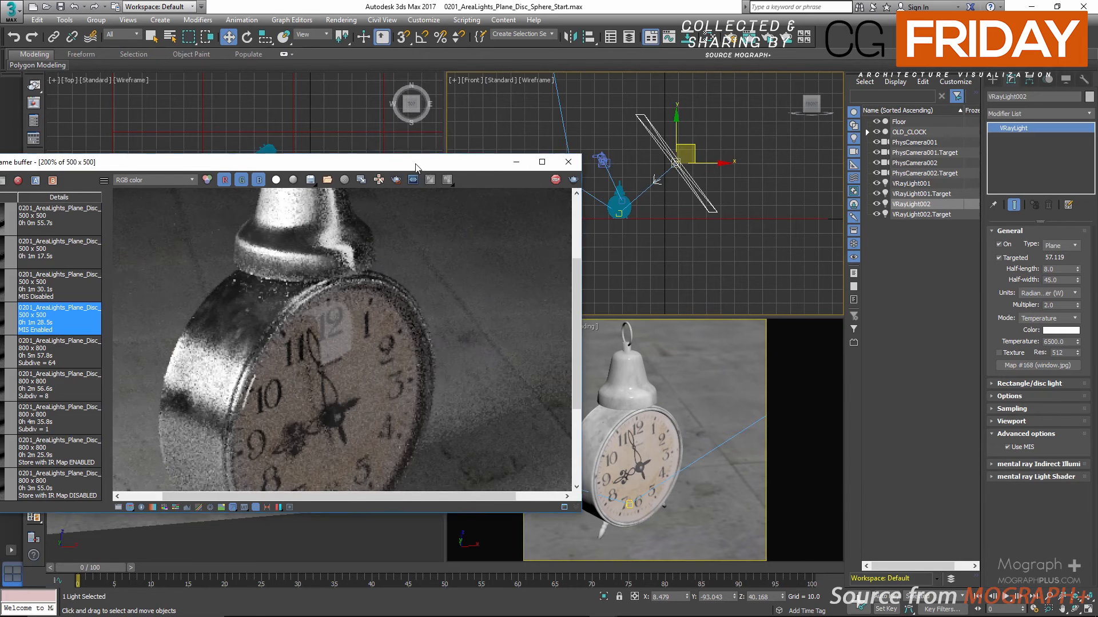
{"action": "left_click_drag", "start_coordinate": [415, 170], "coordinate": [426, 279]}
{"action": "left_click", "coordinate": [354, 181]}
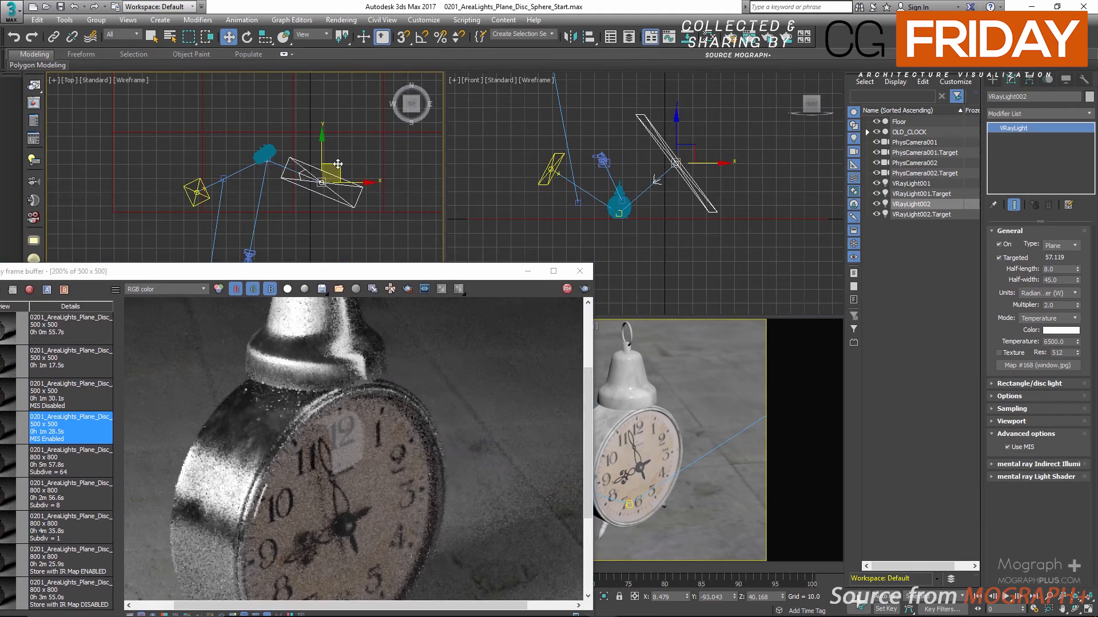
{"action": "left_click_drag", "start_coordinate": [337, 164], "coordinate": [353, 183]}
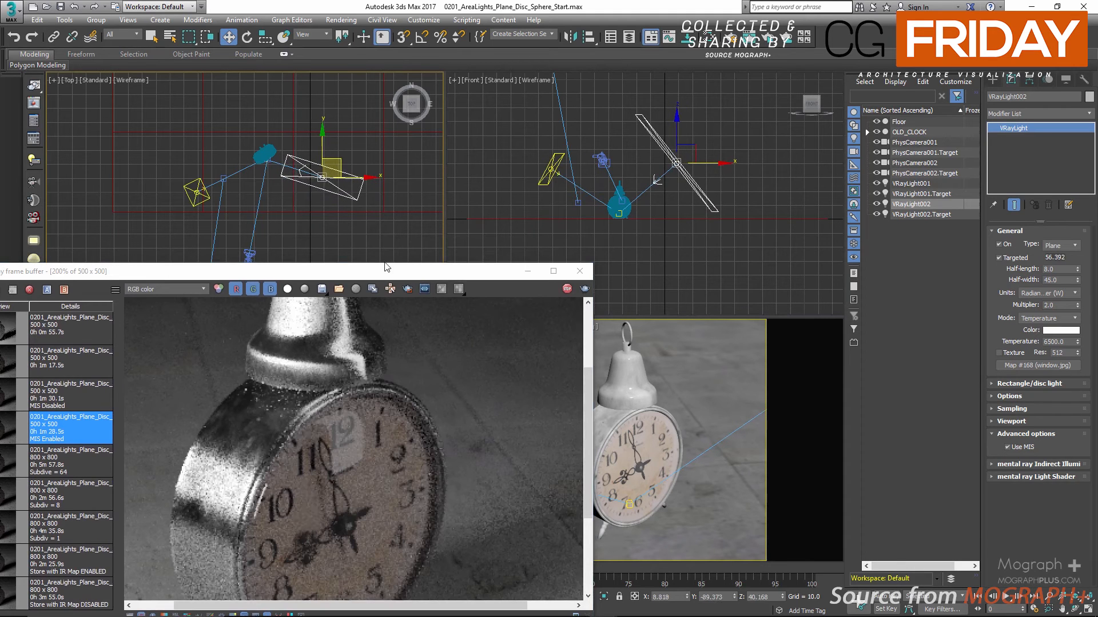
{"action": "left_click_drag", "start_coordinate": [387, 274], "coordinate": [353, 177]}
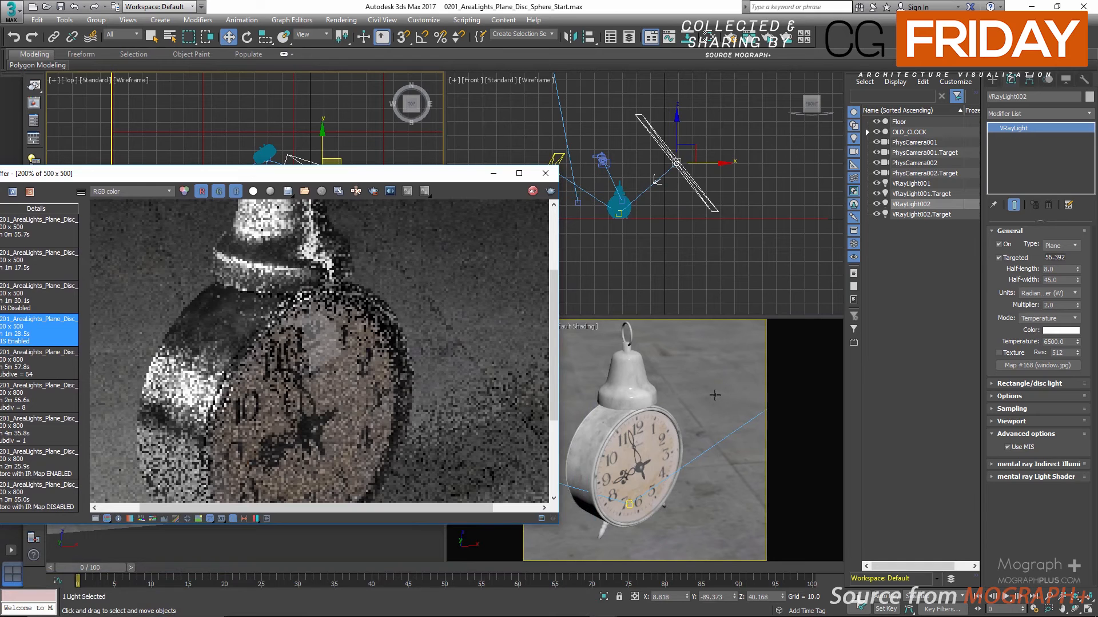
Assign the VRaySoftbox map as an instance to VRayLight002's texture slot and enable the light's texture
{"action": "left_click", "coordinate": [743, 276]}
{"action": "left_click", "coordinate": [766, 353]}
{"action": "key", "text": "m"}
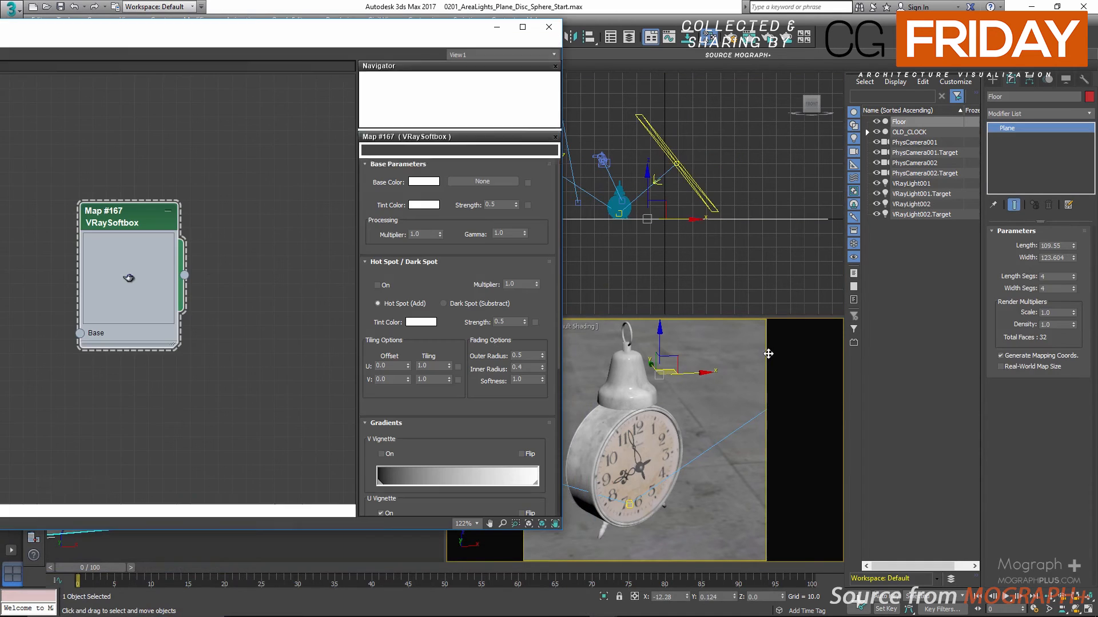
{"action": "left_click", "coordinate": [932, 206]}
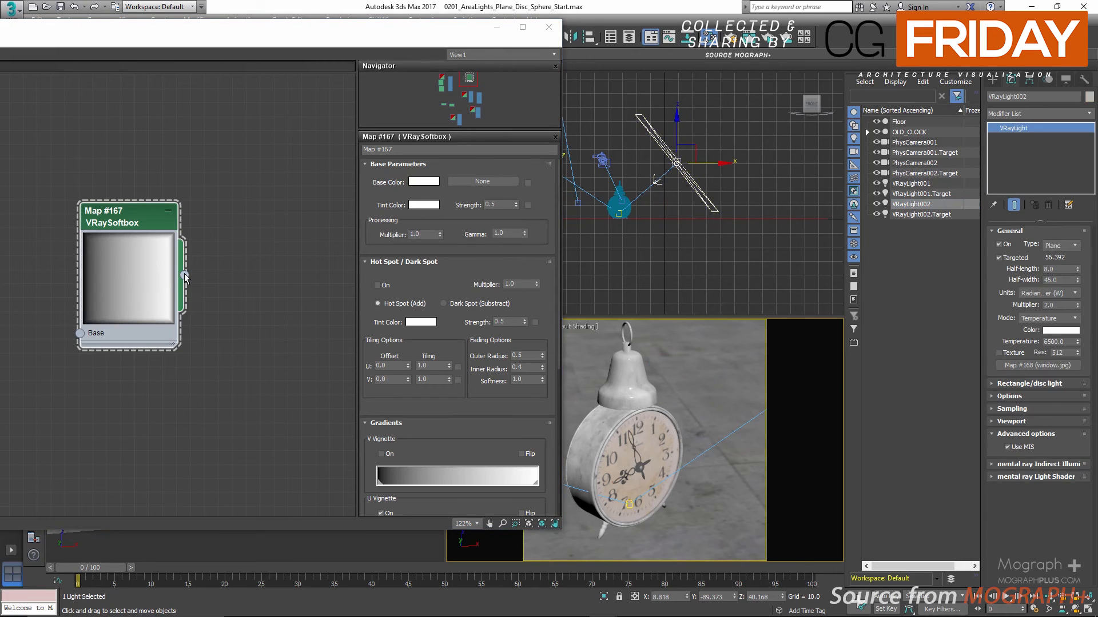
{"action": "left_click_drag", "start_coordinate": [185, 277], "coordinate": [1030, 369]}
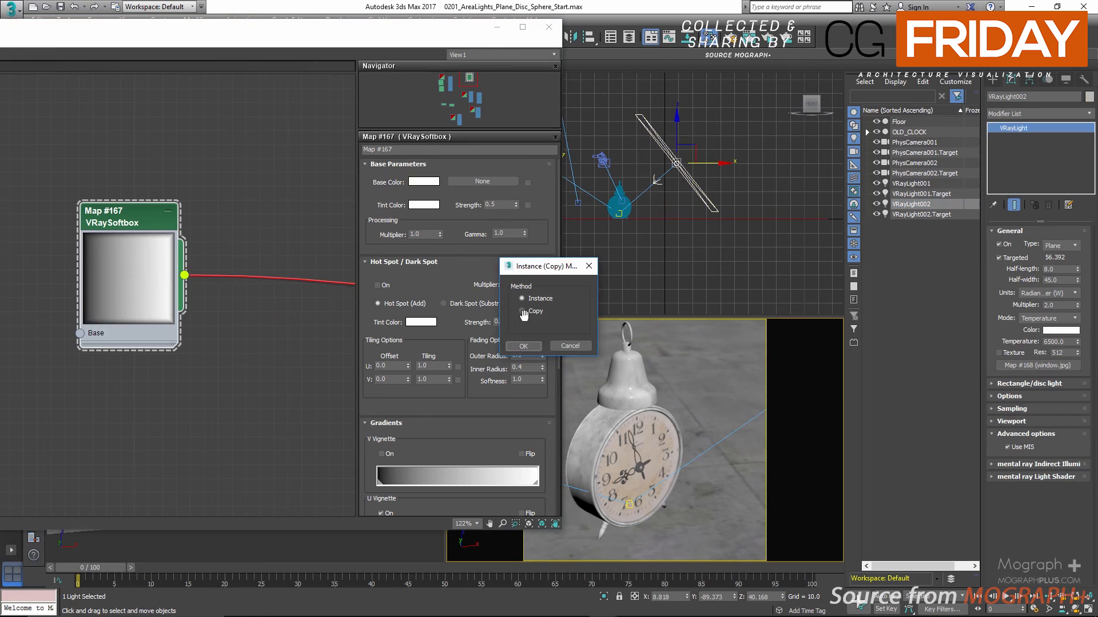
{"action": "left_click", "coordinate": [524, 346]}
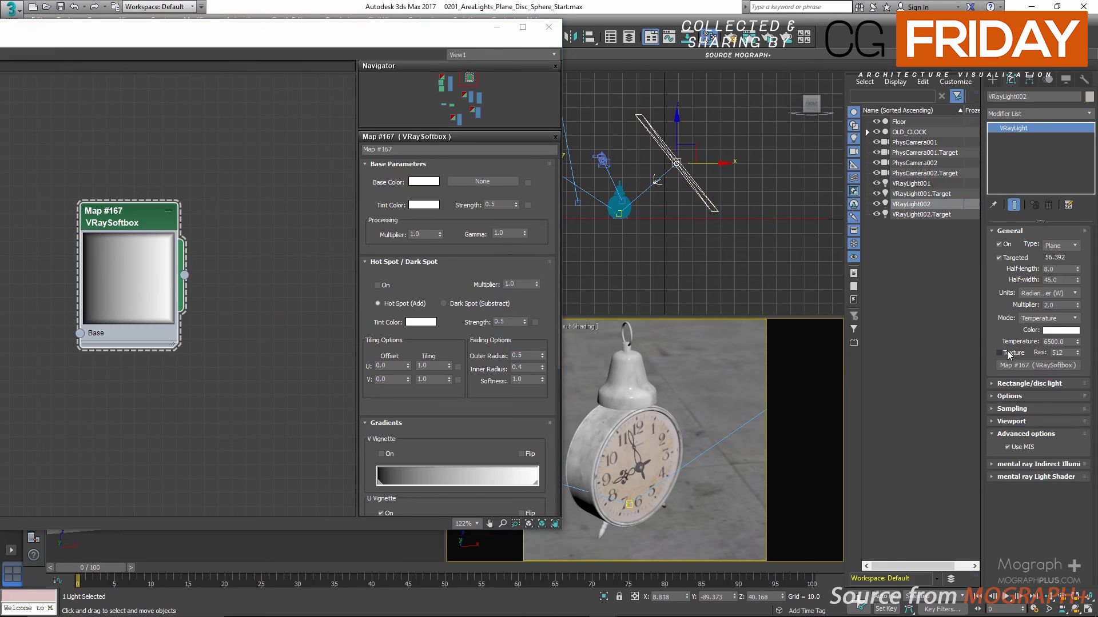
{"action": "left_click", "coordinate": [1010, 354]}
{"action": "left_click", "coordinate": [549, 27]}
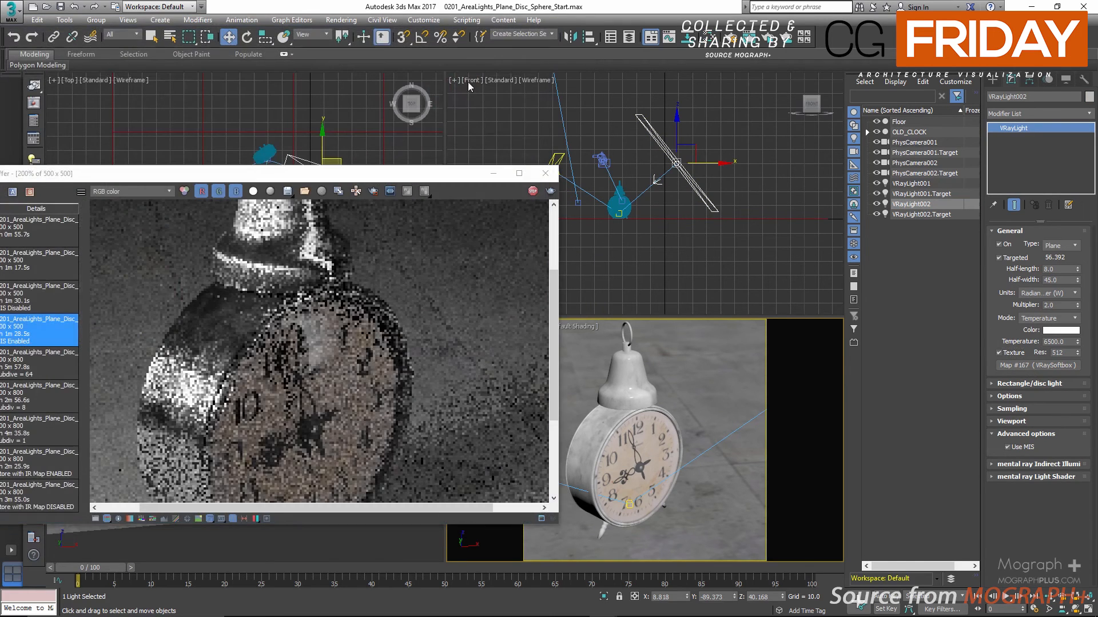
Region-render the upper clock face to inspect the softbox reflection, and return to the full render at 100%
{"action": "left_click", "coordinate": [373, 191]}
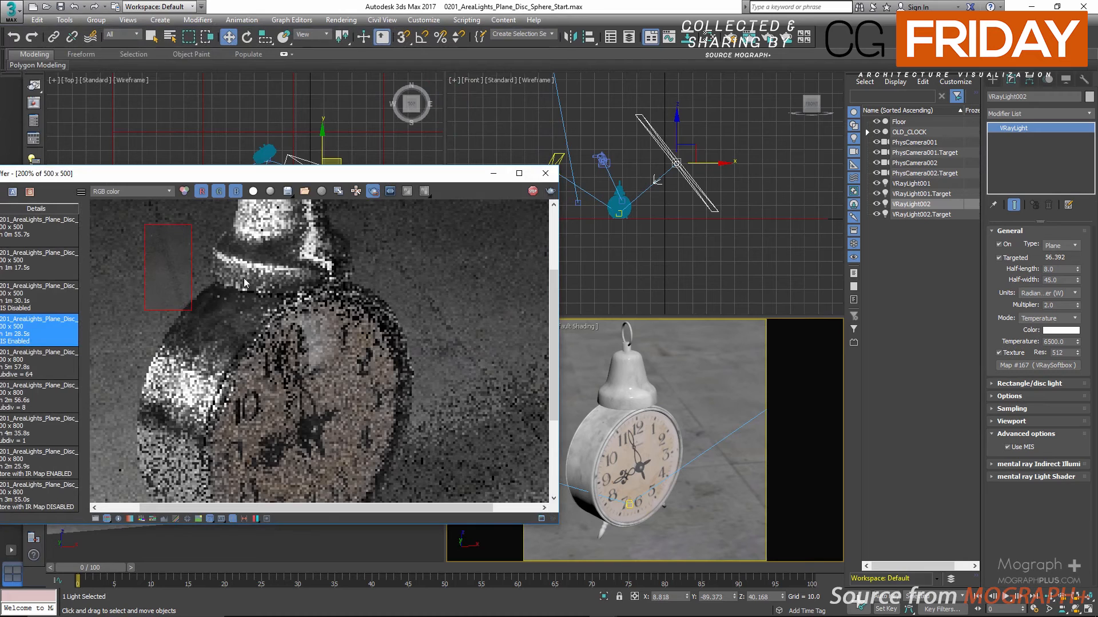
{"action": "left_click_drag", "start_coordinate": [386, 393], "coordinate": [237, 275]}
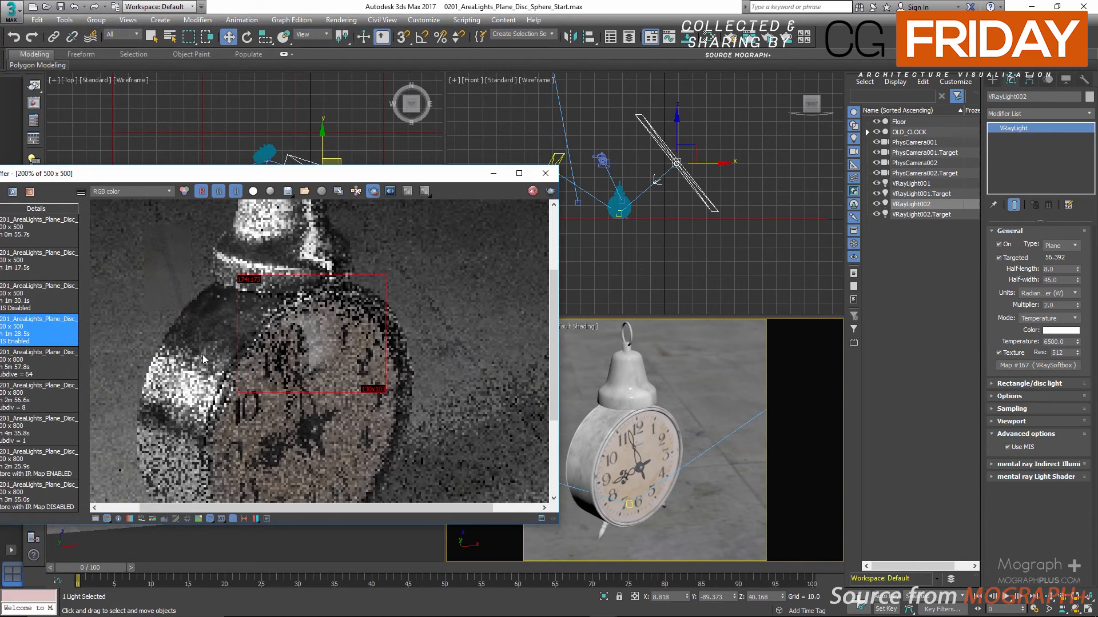
{"action": "scroll", "coordinate": [262, 307], "scroll_direction": "down", "scroll_amount": 4}
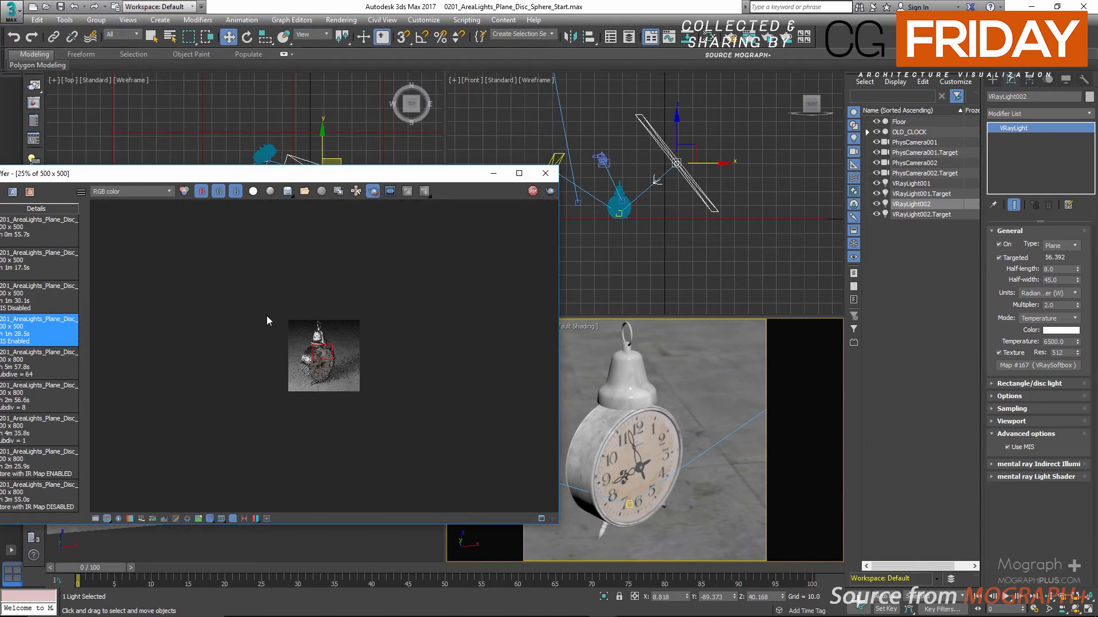
{"action": "scroll", "coordinate": [267, 316], "scroll_direction": "up", "scroll_amount": 4}
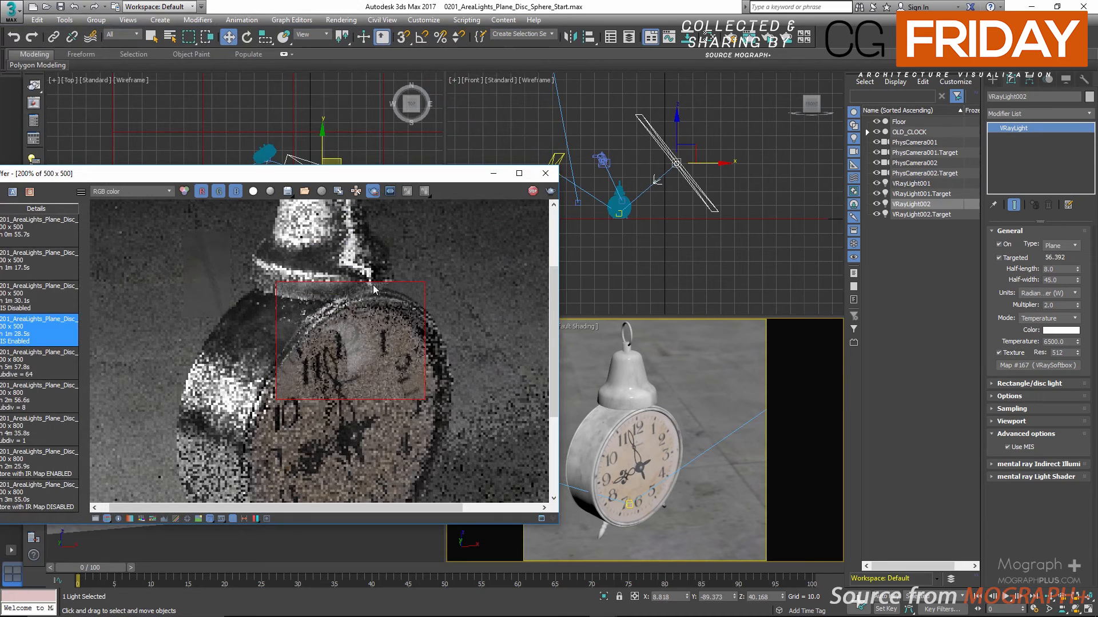
{"action": "left_click", "coordinate": [373, 192]}
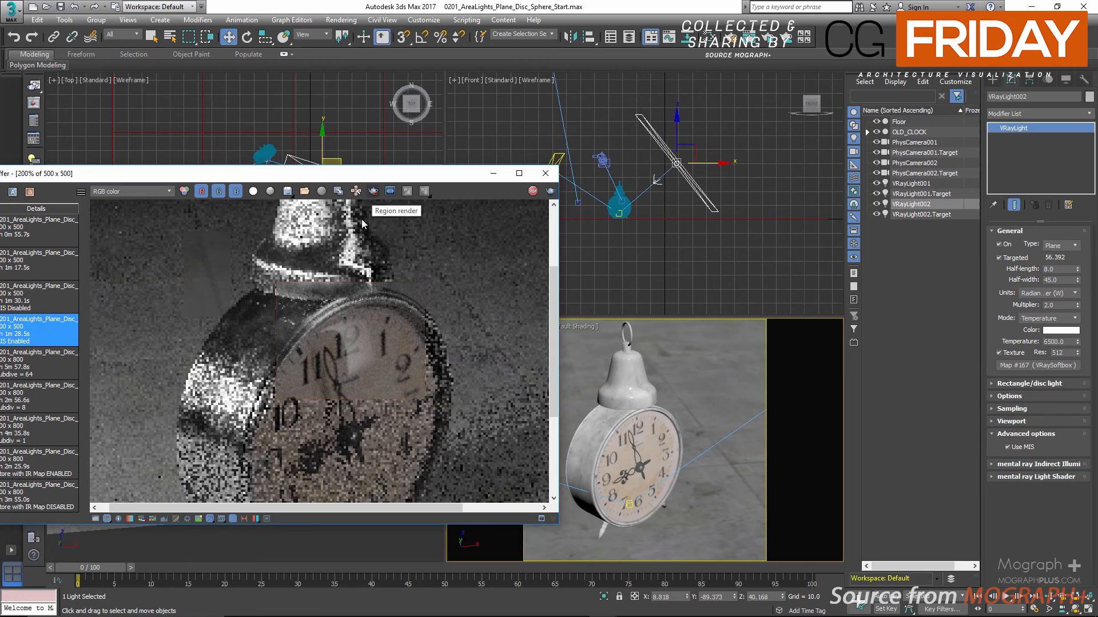
{"action": "double_click", "coordinate": [329, 342]}
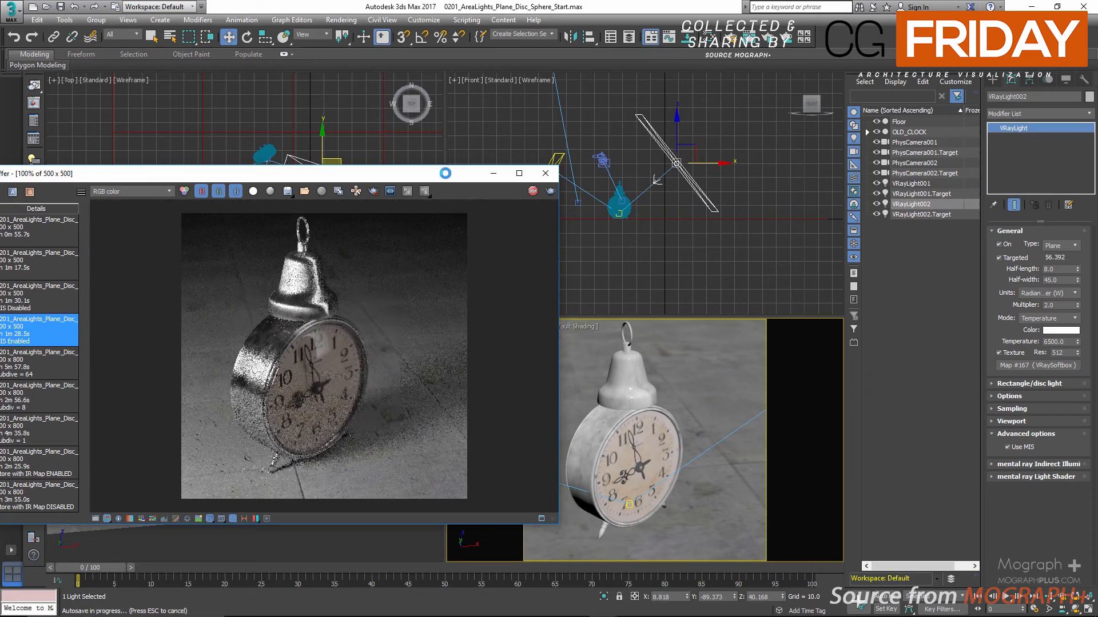
Create a V-Ray dome light beside the clock in the PhysCamera001 view and open its parameters
{"action": "left_click_drag", "start_coordinate": [447, 174], "coordinate": [683, 360]}
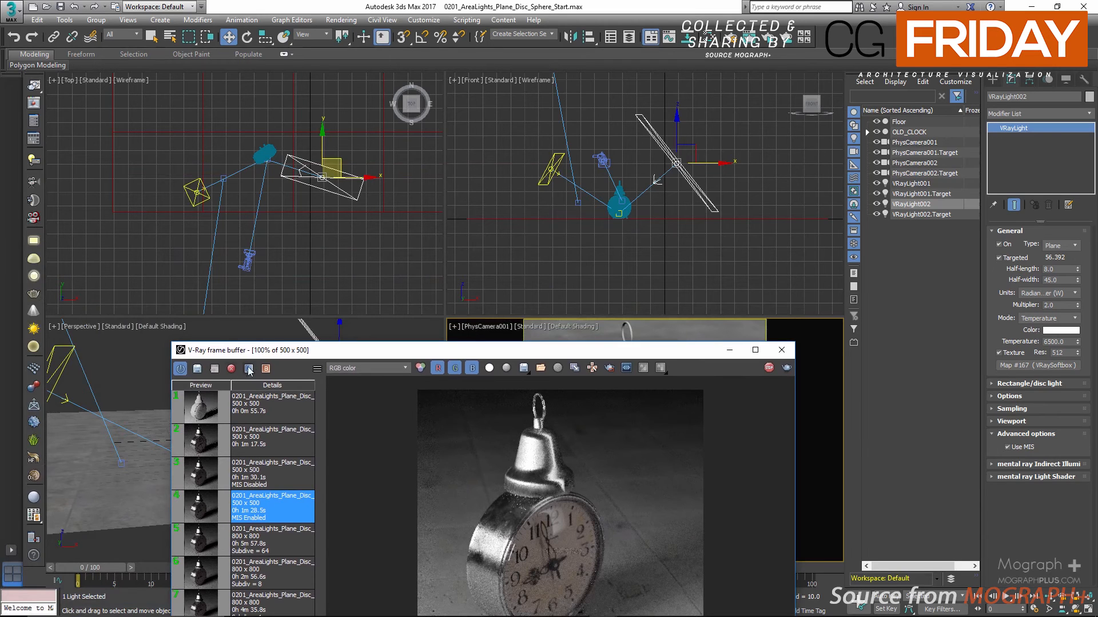
{"action": "left_click_drag", "start_coordinate": [255, 351], "coordinate": [427, 344]}
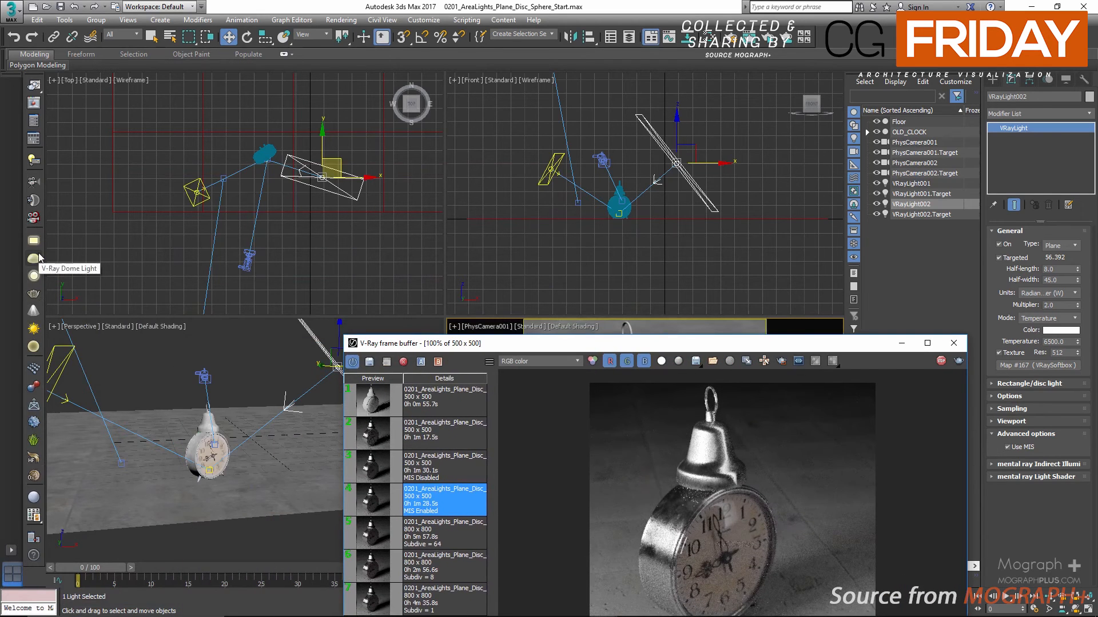
{"action": "left_click", "coordinate": [38, 259]}
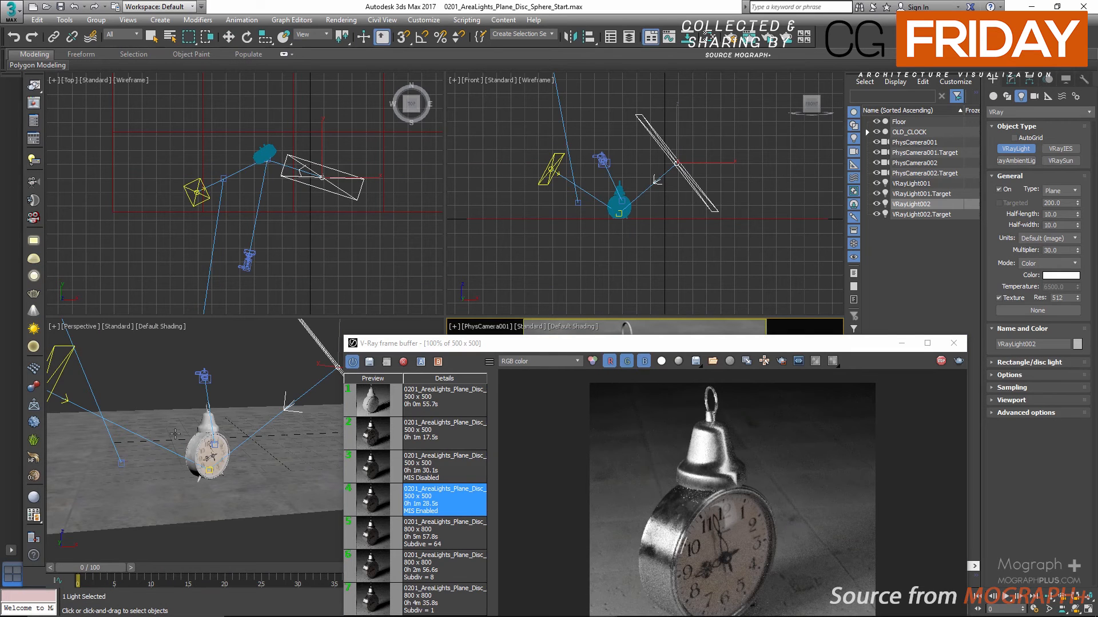
{"action": "left_click_drag", "start_coordinate": [498, 346], "coordinate": [8, 275]}
{"action": "left_click", "coordinate": [707, 408]}
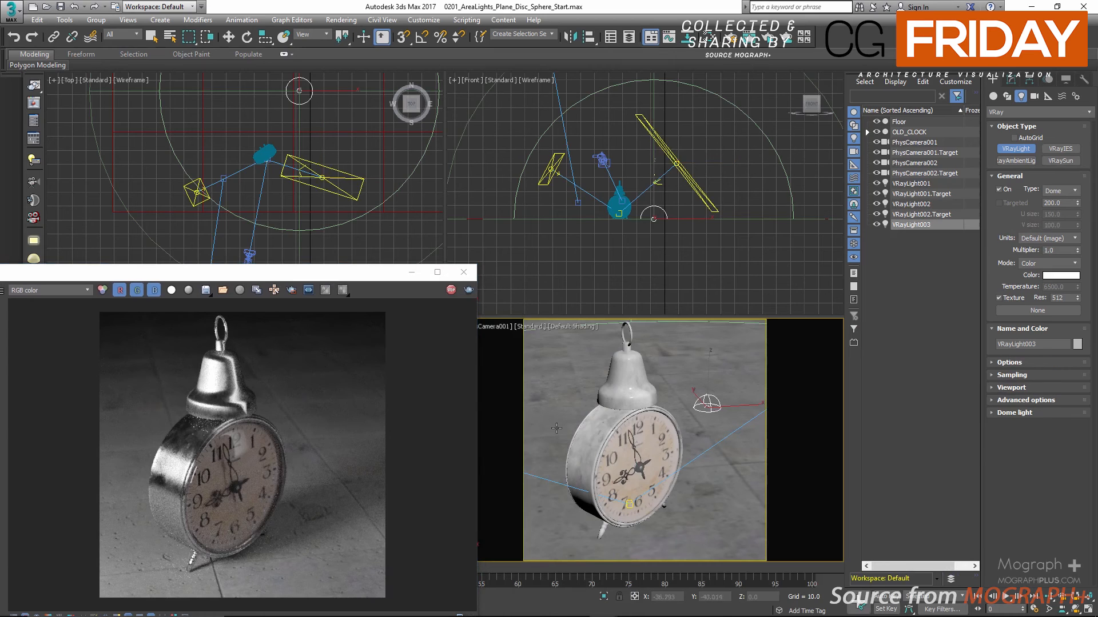
{"action": "left_click_drag", "start_coordinate": [363, 273], "coordinate": [498, 157]}
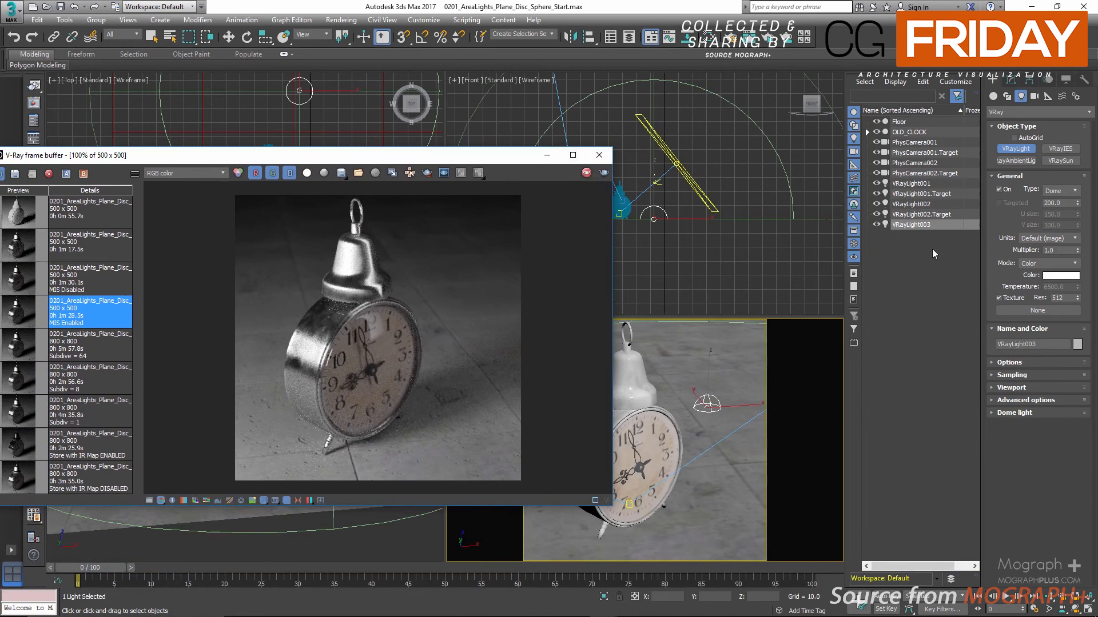
{"action": "left_click", "coordinate": [1011, 80]}
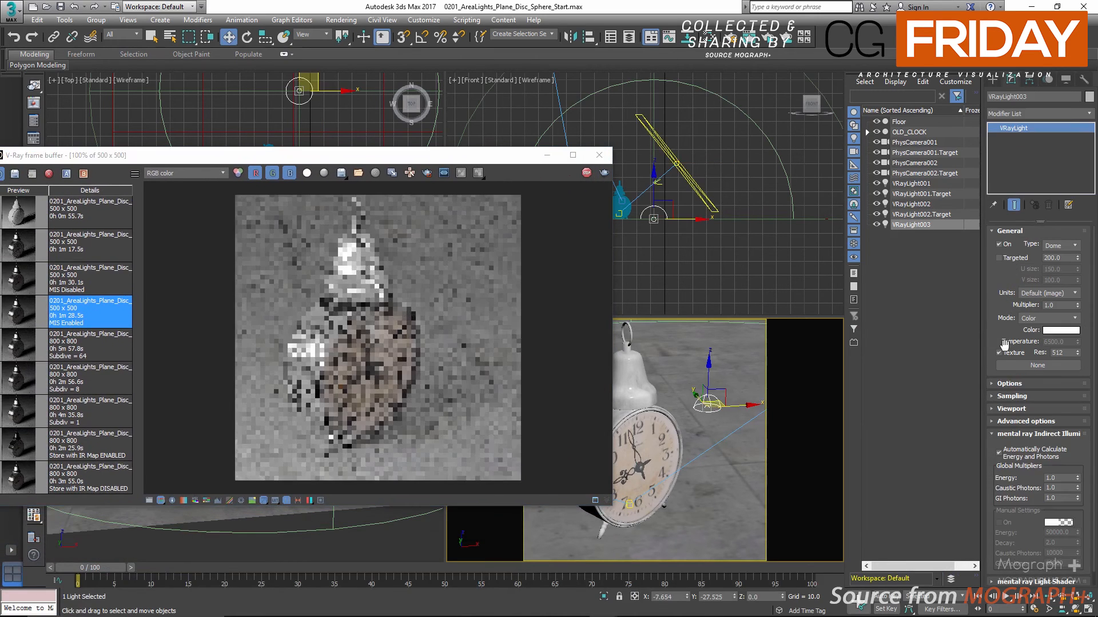
Assign a VRayHDRI map to the dome light's texture and load the HDR image from the images folder
{"action": "left_click", "coordinate": [1037, 366]}
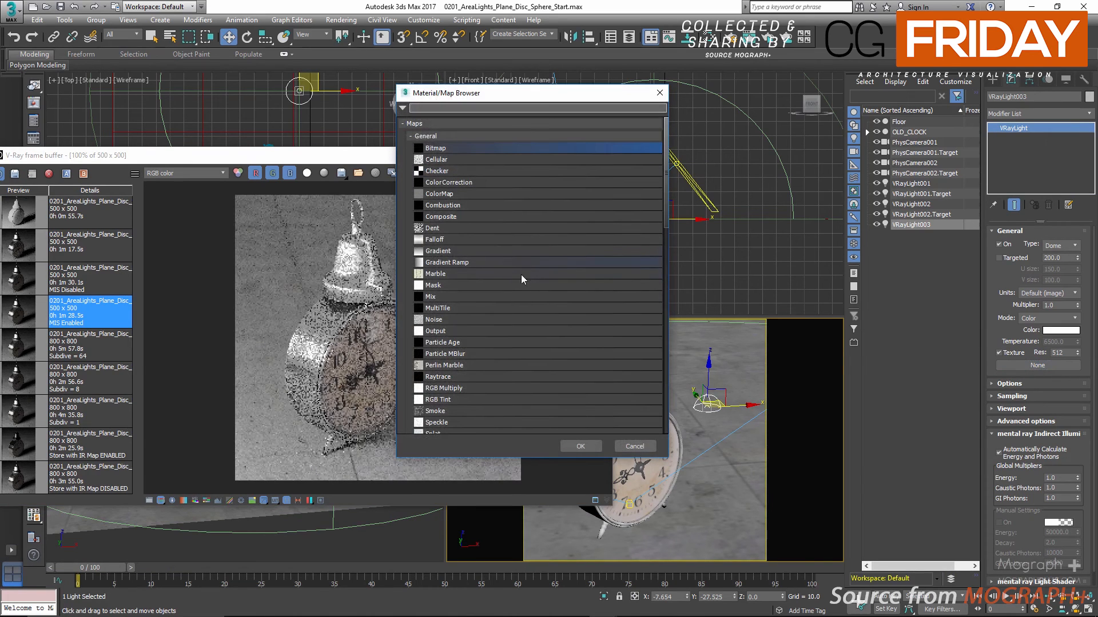
{"action": "left_click", "coordinate": [457, 133]}
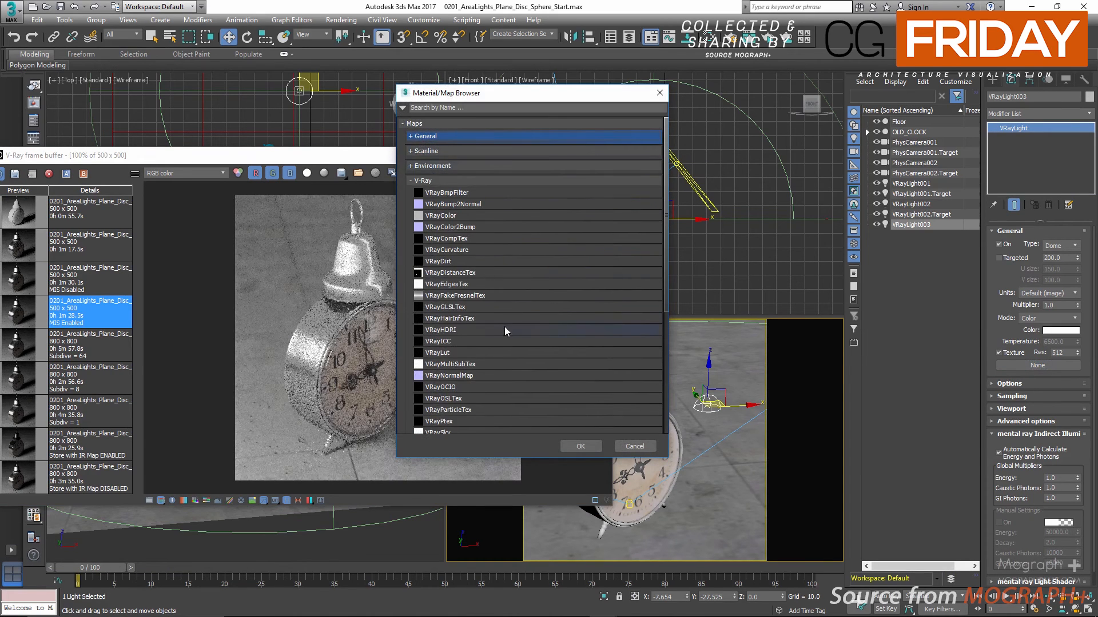
{"action": "double_click", "coordinate": [481, 330]}
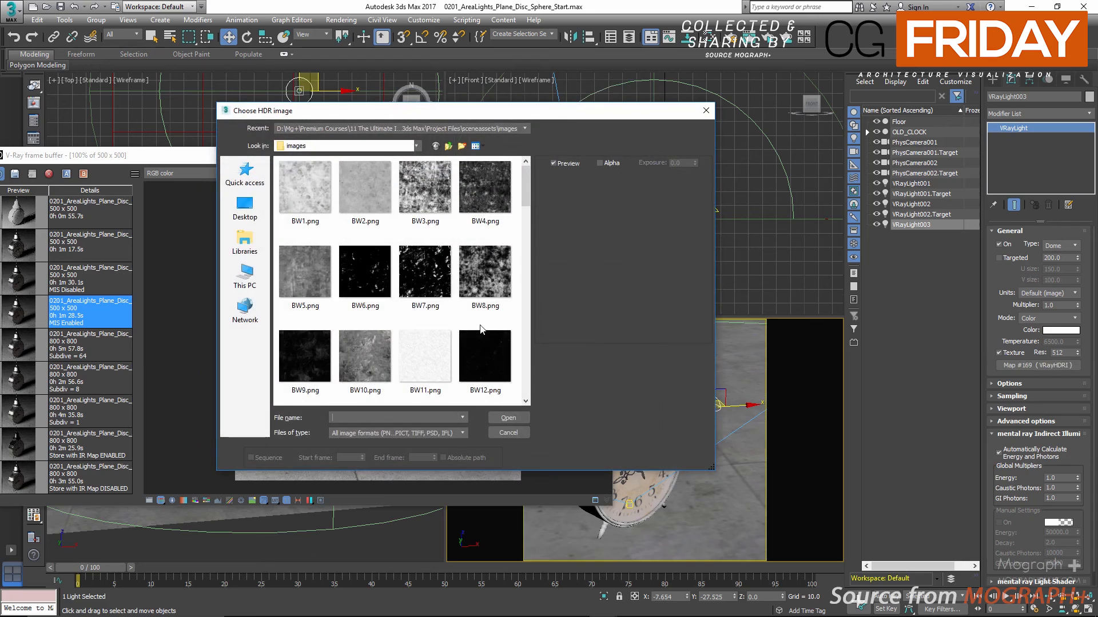
{"action": "left_click_drag", "start_coordinate": [526, 189], "coordinate": [539, 383]}
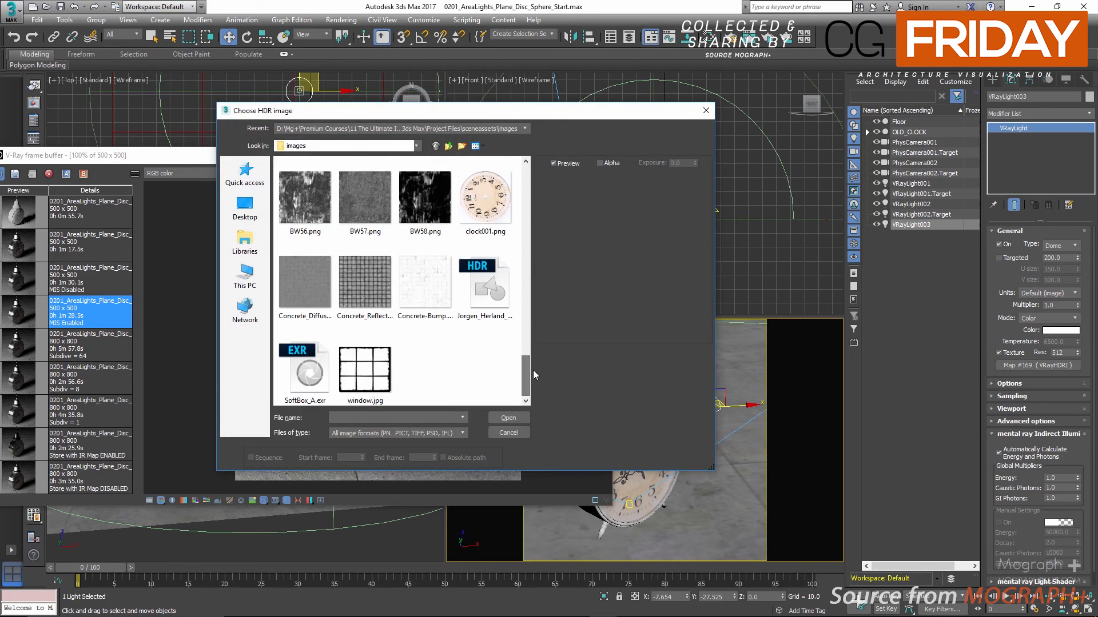
{"action": "double_click", "coordinate": [498, 290]}
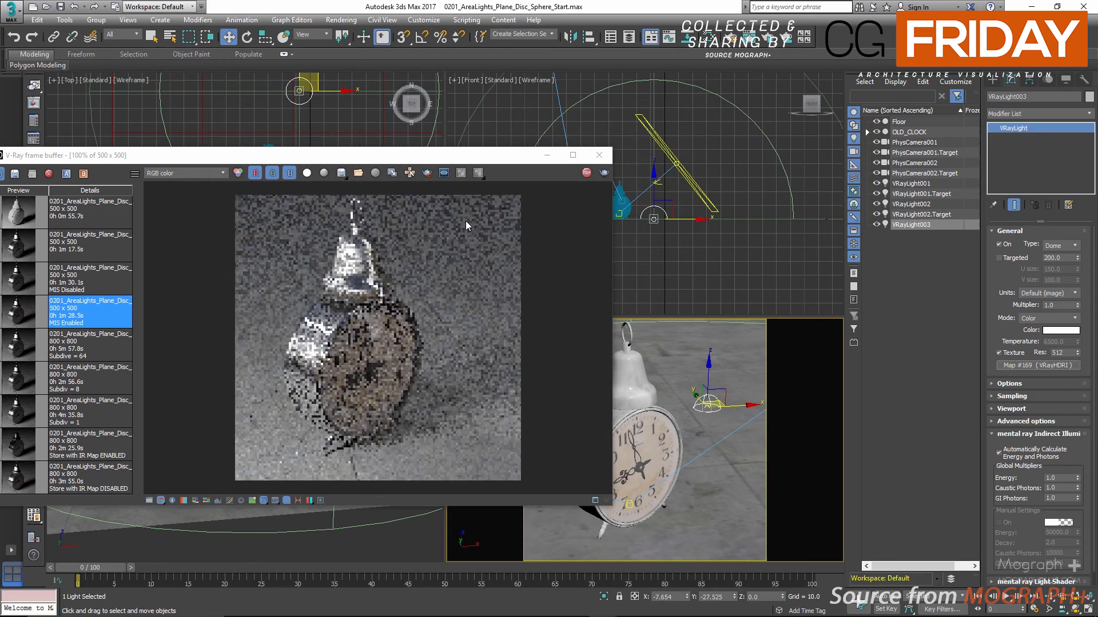
Bring the dome light's VRayHDRI map into the material editor below the VRaySoftbox node and enlarge its preview
{"action": "key", "text": "m"}
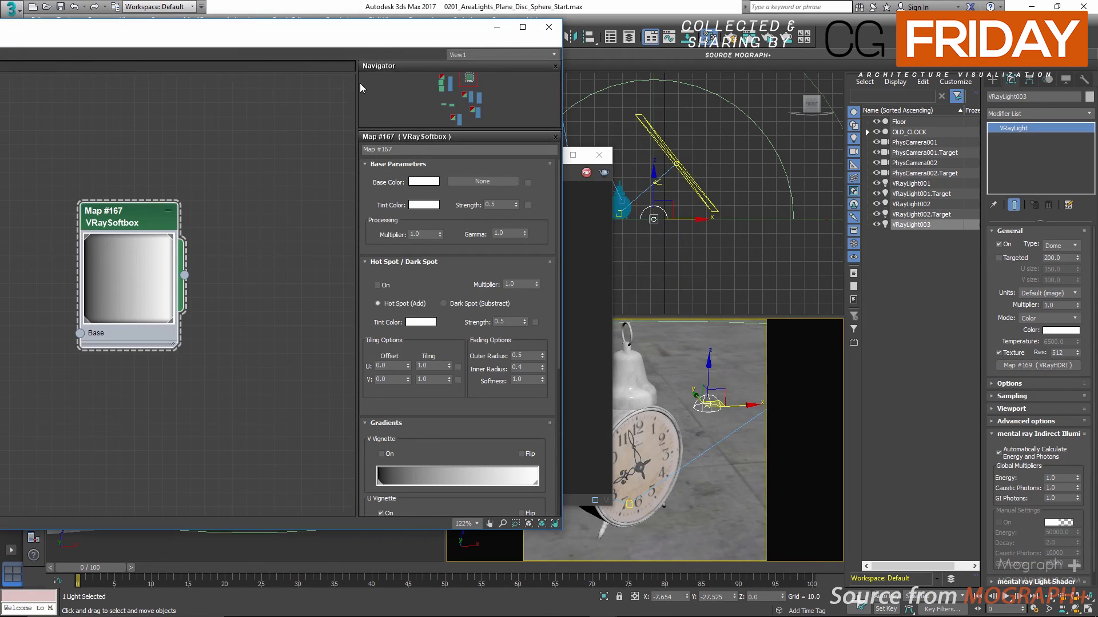
{"action": "left_click_drag", "start_coordinate": [394, 32], "coordinate": [524, 24]}
{"action": "left_click_drag", "start_coordinate": [277, 207], "coordinate": [206, 165]}
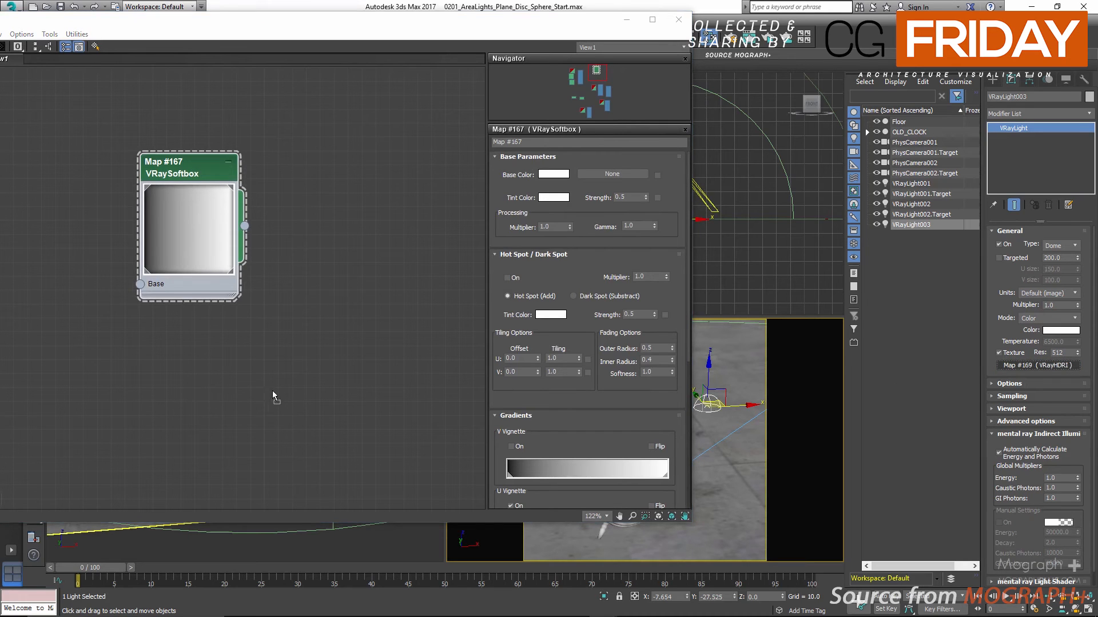
{"action": "left_click_drag", "start_coordinate": [272, 390], "coordinate": [232, 410]}
{"action": "left_click", "coordinate": [260, 307]}
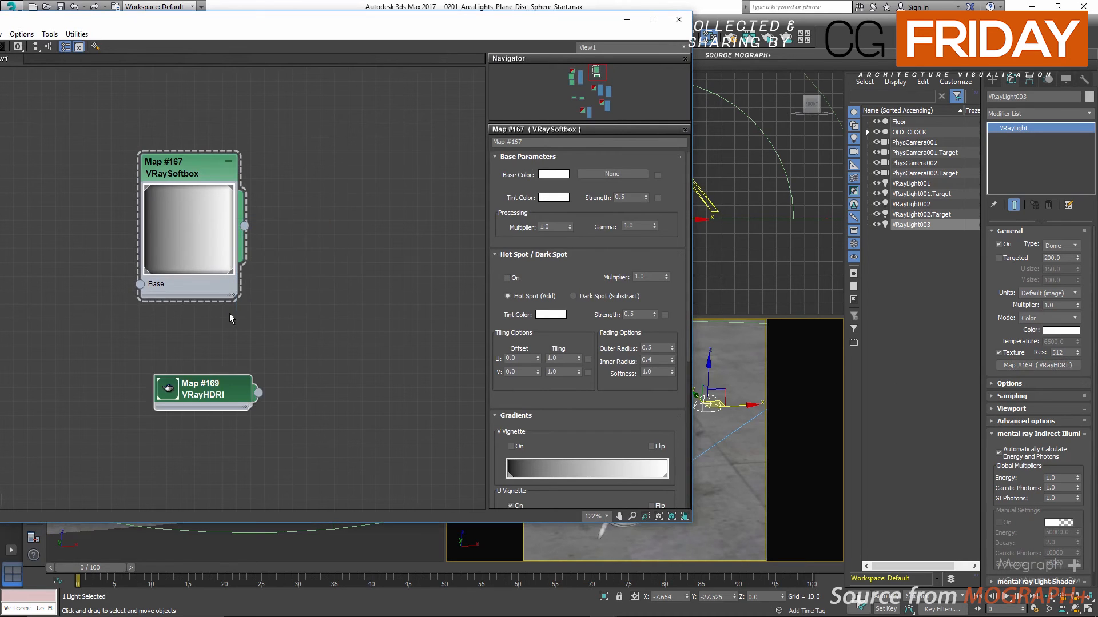
{"action": "double_click", "coordinate": [167, 388]}
{"action": "left_click_drag", "start_coordinate": [203, 395], "coordinate": [148, 381]}
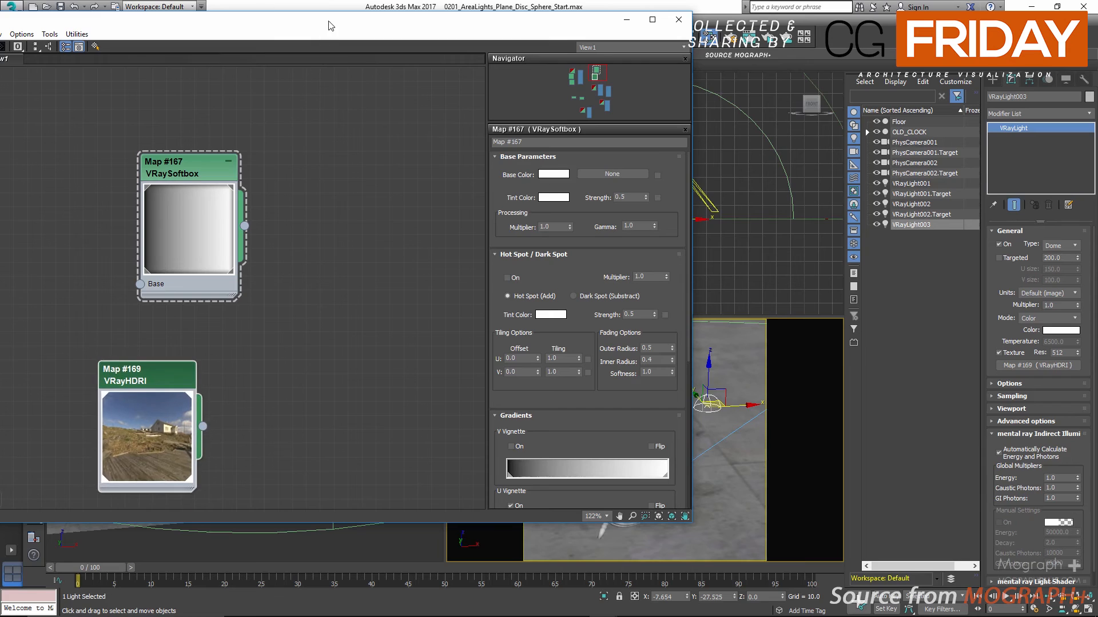
Add a Color Correction map, feed the VRayHDRI map into its Map input and open its parameters
{"action": "left_click_drag", "start_coordinate": [330, 25], "coordinate": [381, 26]}
{"action": "right_click", "coordinate": [296, 429]}
{"action": "mouse_move", "coordinate": [323, 450]}
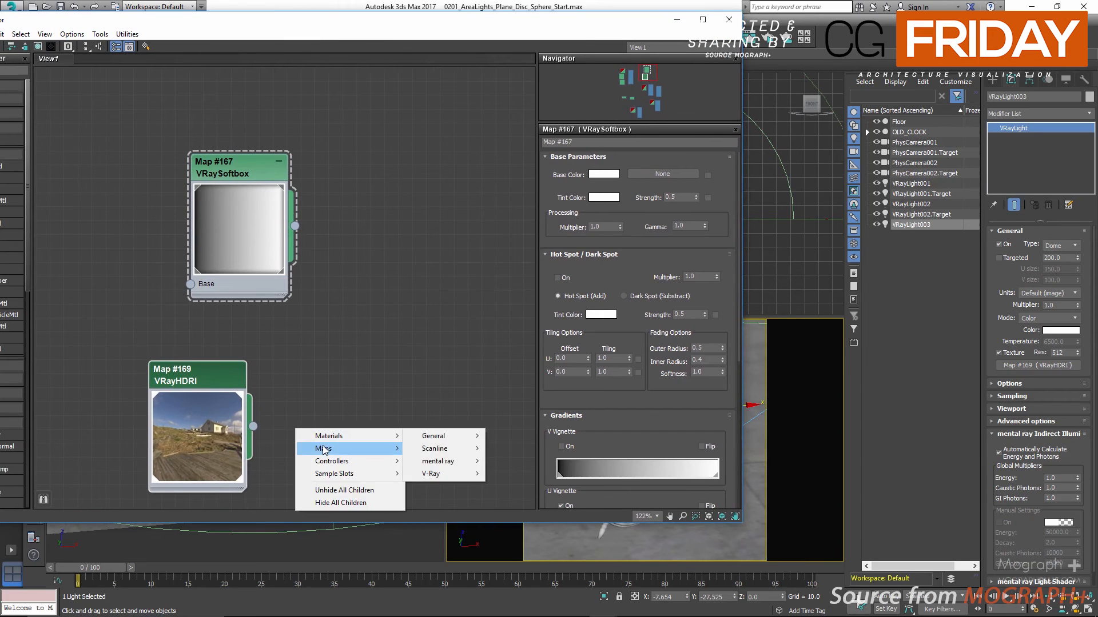
{"action": "mouse_move", "coordinate": [440, 448]}
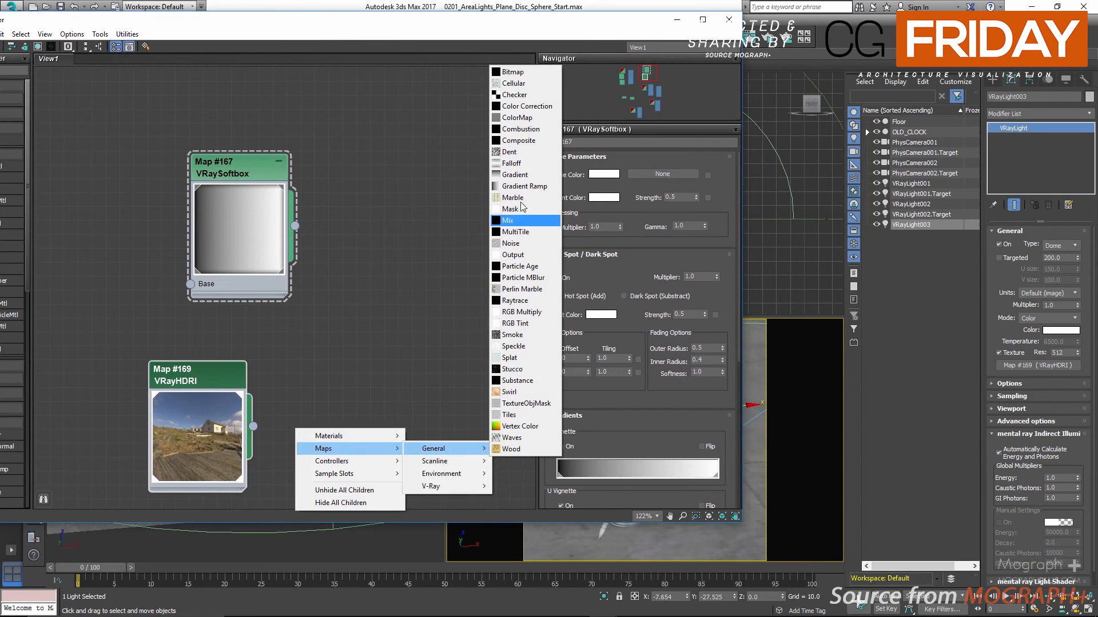
{"action": "left_click", "coordinate": [525, 107]}
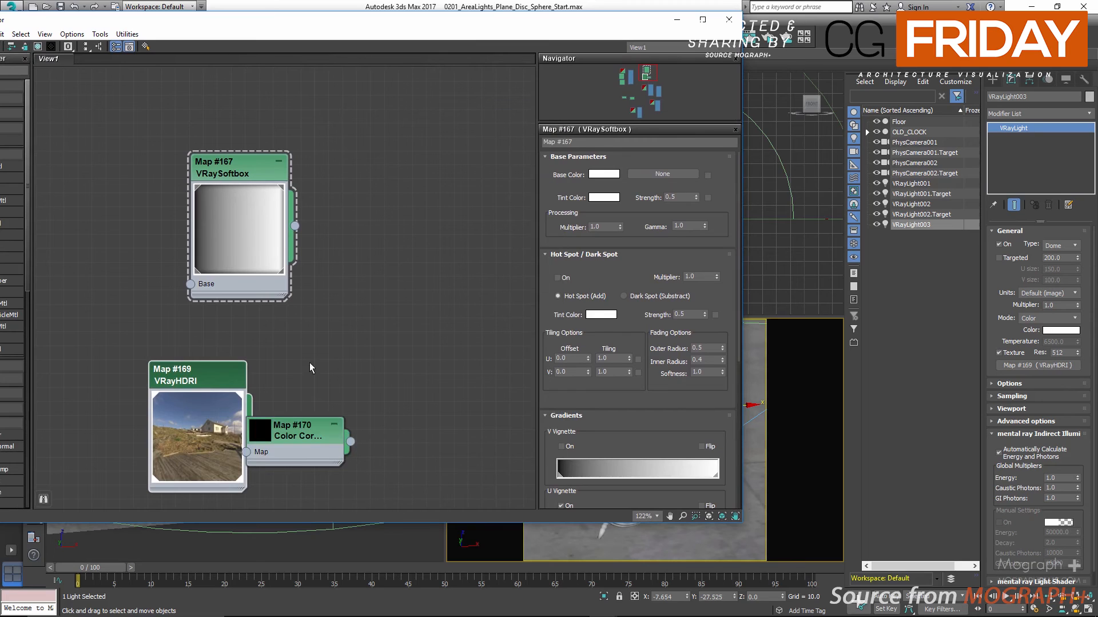
{"action": "left_click_drag", "start_coordinate": [286, 433], "coordinate": [399, 361]}
{"action": "left_click_drag", "start_coordinate": [201, 377], "coordinate": [173, 363]}
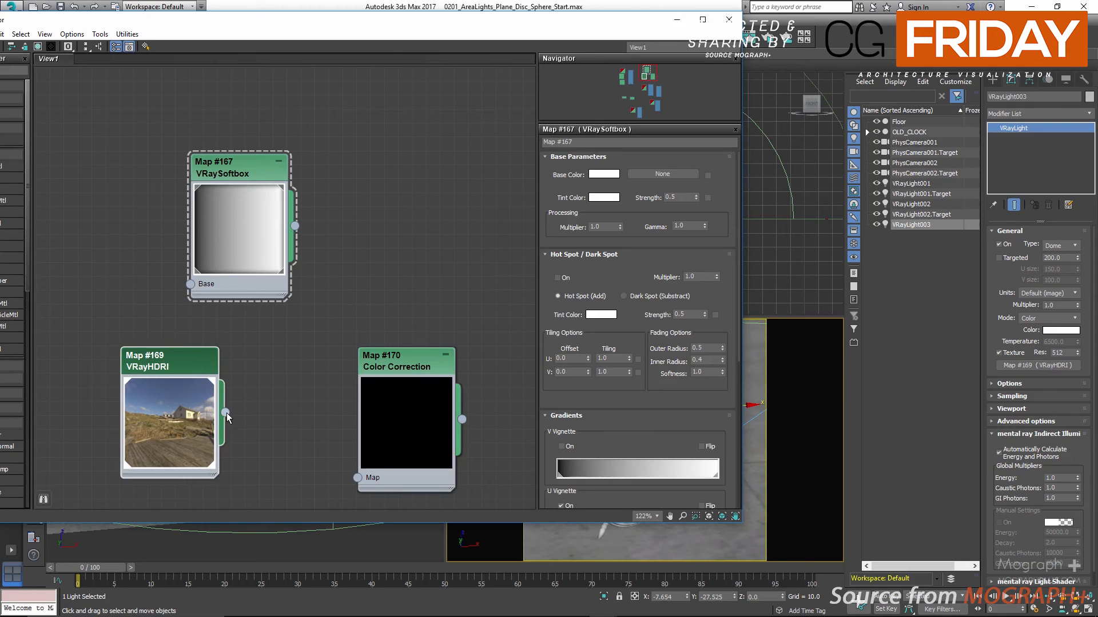
{"action": "left_click_drag", "start_coordinate": [264, 450], "coordinate": [357, 478]}
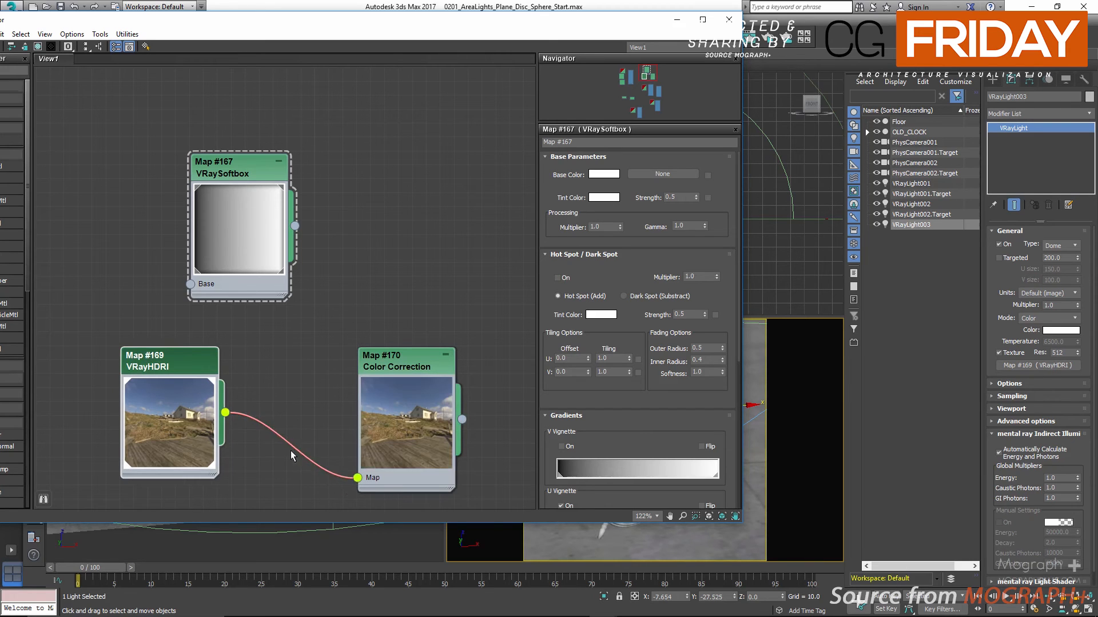
{"action": "double_click", "coordinate": [390, 369]}
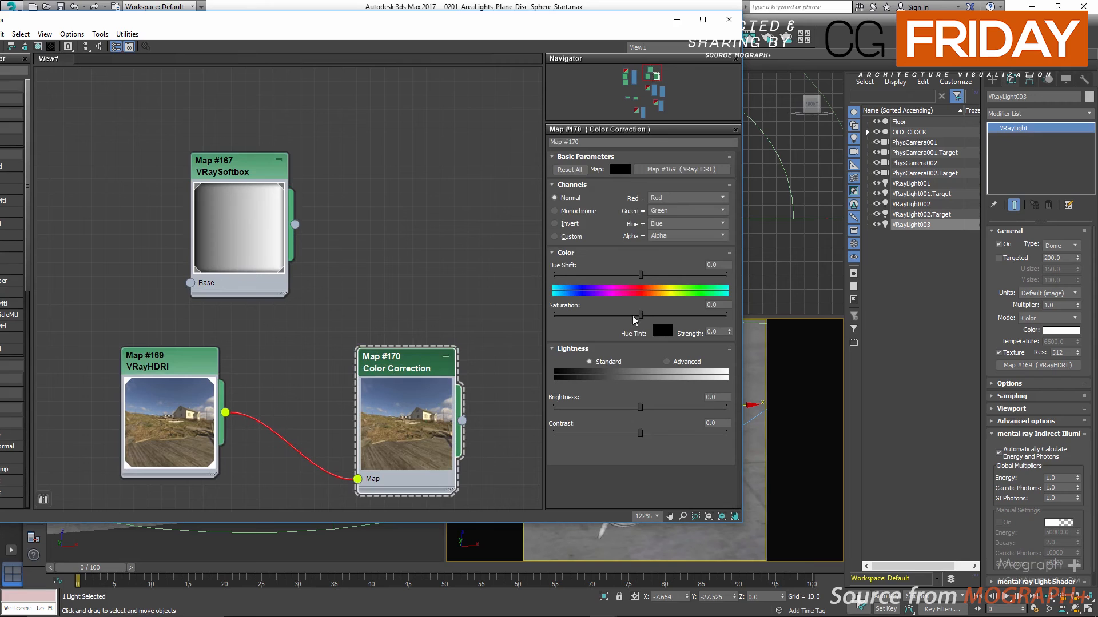
Lower the Color Correction map's saturation to about -25 and assign the map as an instance to the dome light's texture
{"action": "left_click_drag", "start_coordinate": [640, 316], "coordinate": [622, 317]}
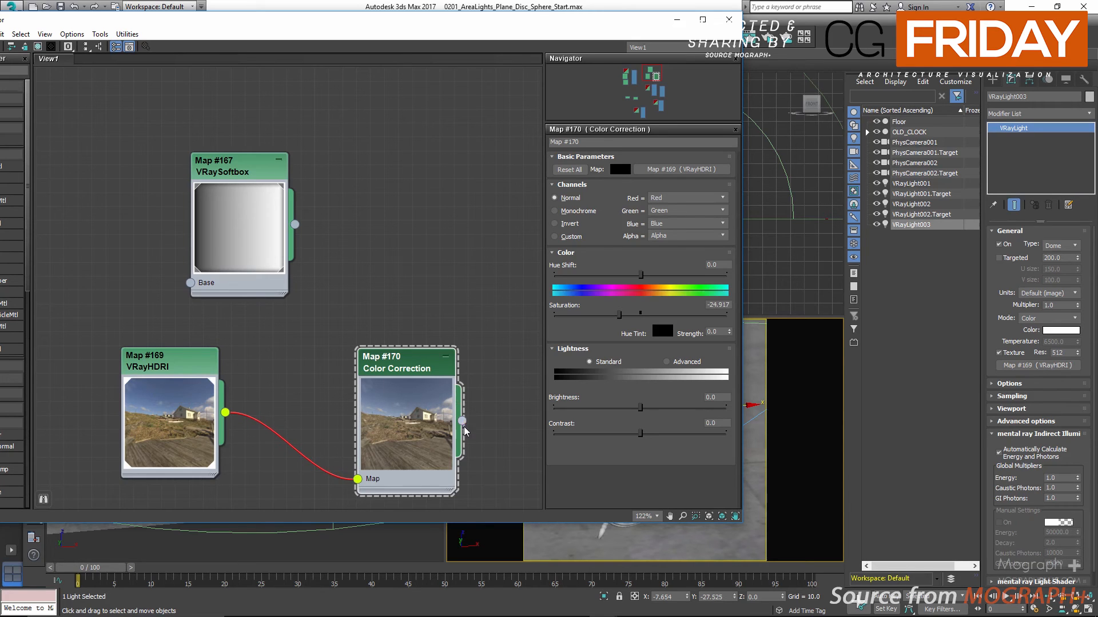
{"action": "left_click_drag", "start_coordinate": [462, 421], "coordinate": [1023, 368]}
{"action": "left_click", "coordinate": [524, 345]}
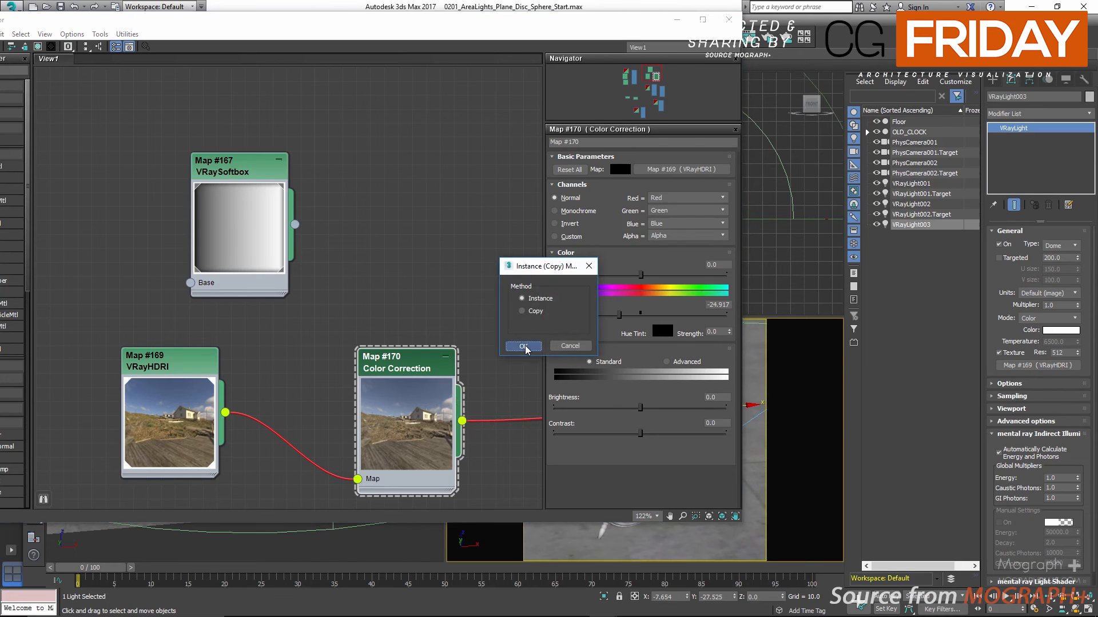
Place the V-Ray frame buffer beside the material editor and hide its render history
{"action": "left_click_drag", "start_coordinate": [593, 18], "coordinate": [389, 235]}
{"action": "left_click_drag", "start_coordinate": [407, 155], "coordinate": [881, 90]}
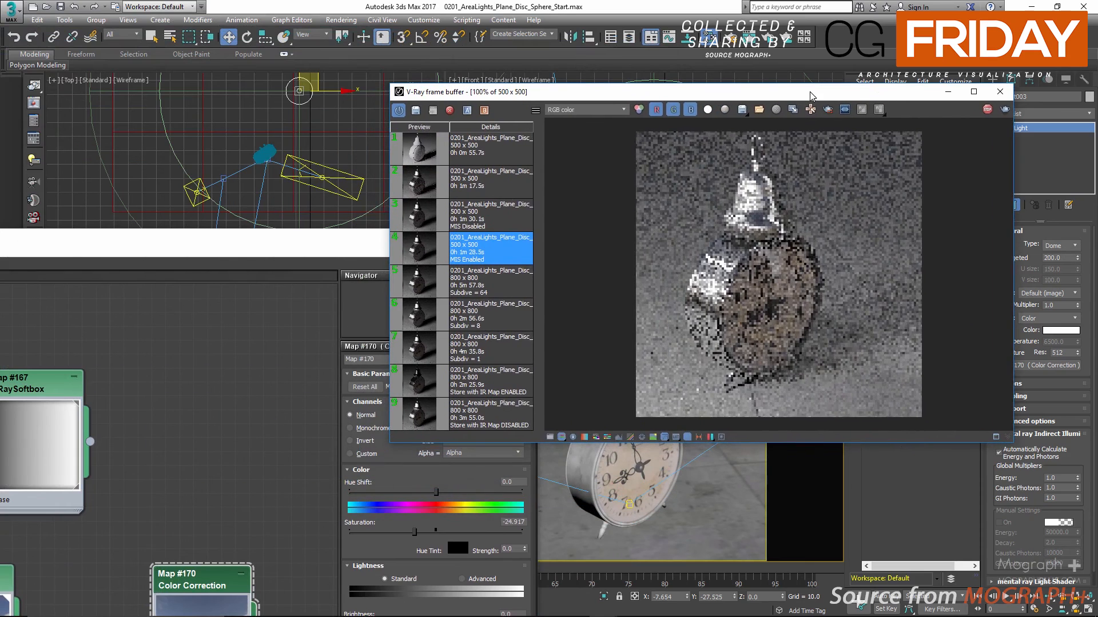
{"action": "left_click", "coordinate": [687, 438]}
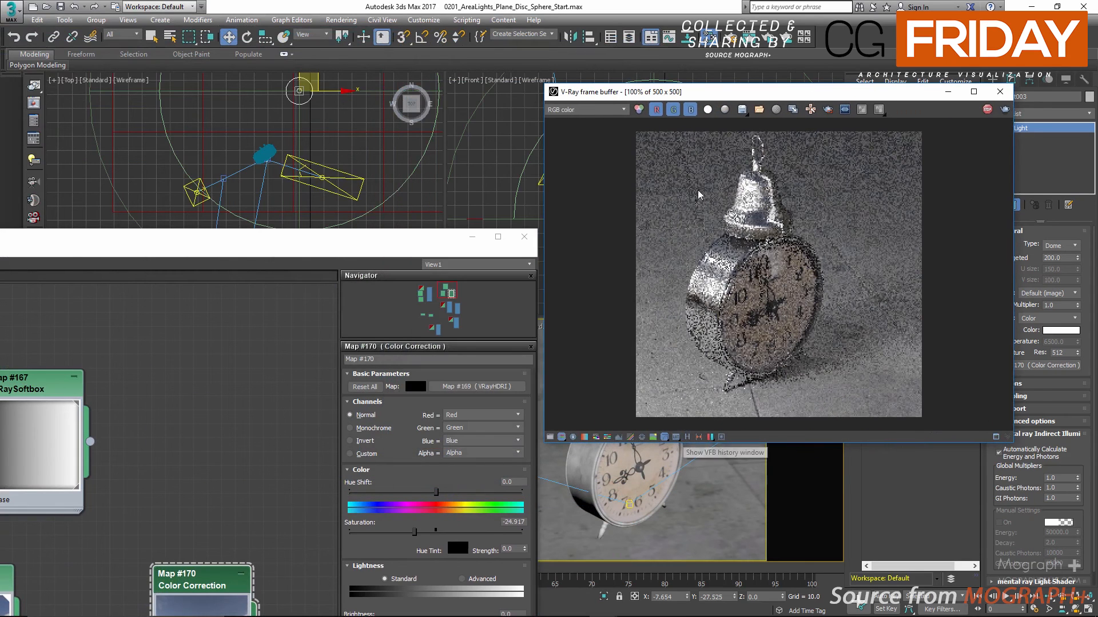
{"action": "left_click_drag", "start_coordinate": [662, 97], "coordinate": [661, 87]}
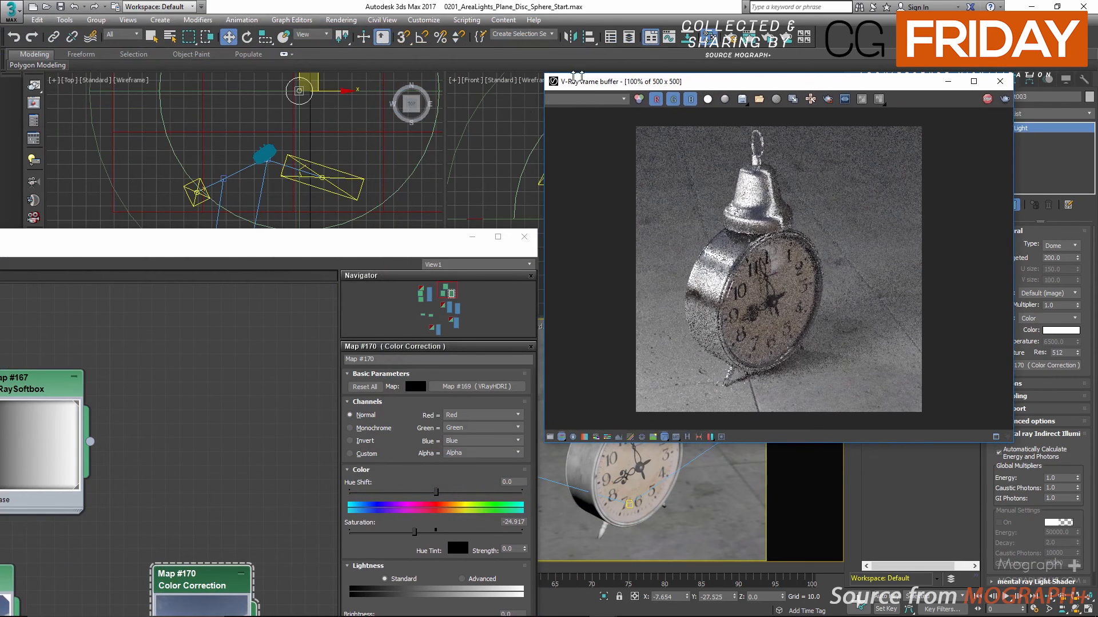
Open the VRayHDRI map's parameters and lower its overall multiplier to darken the dome light's image
{"action": "left_click_drag", "start_coordinate": [233, 249], "coordinate": [311, 181]}
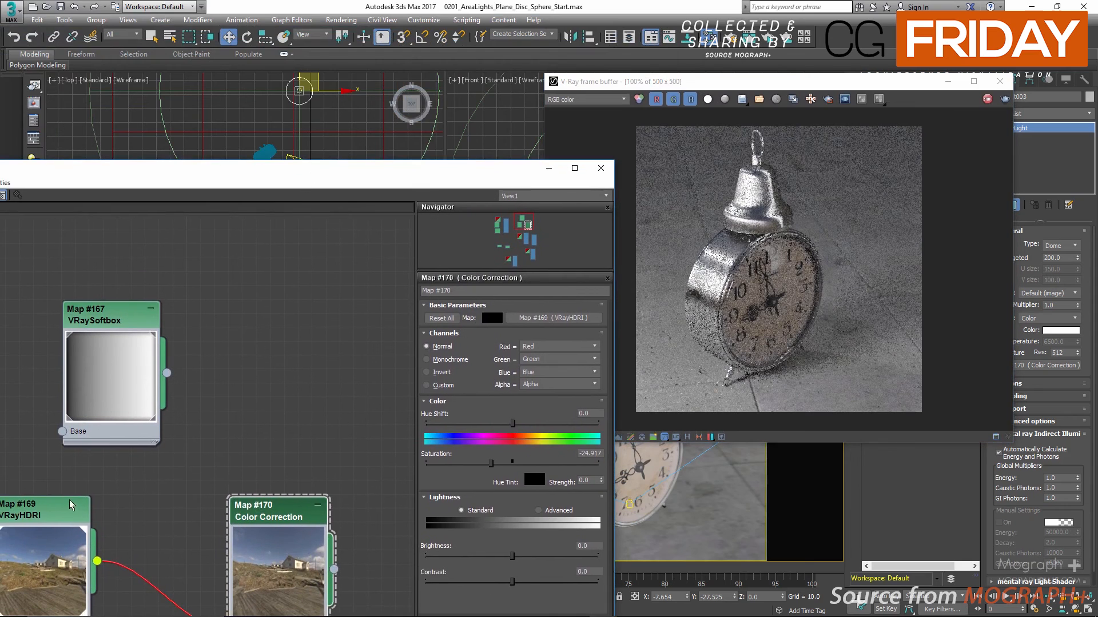
{"action": "double_click", "coordinate": [28, 510]}
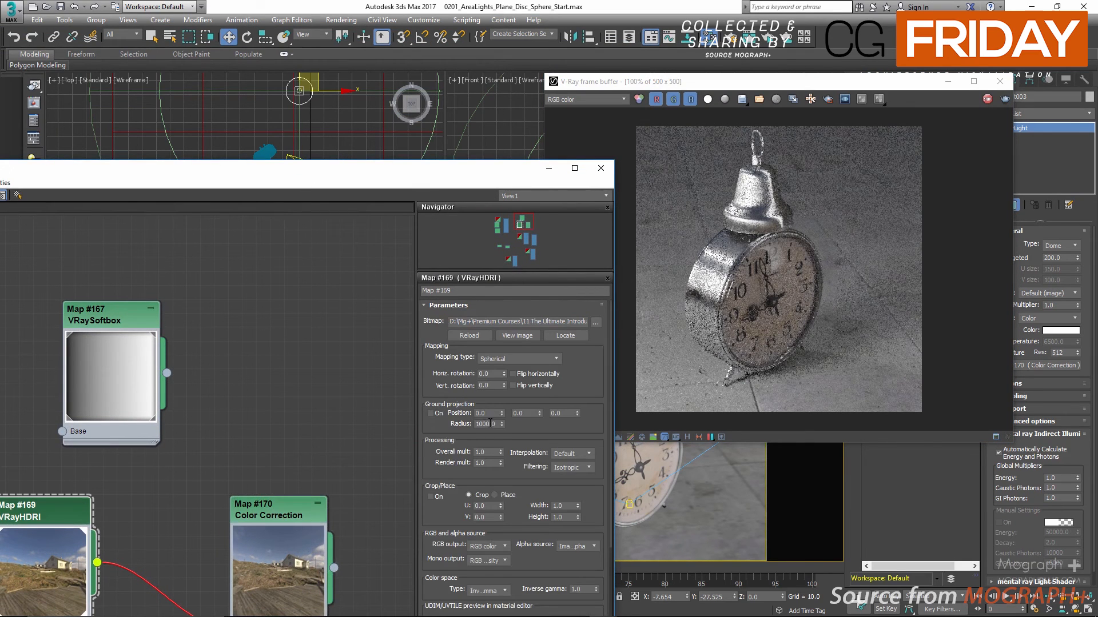
{"action": "double_click", "coordinate": [491, 452]}
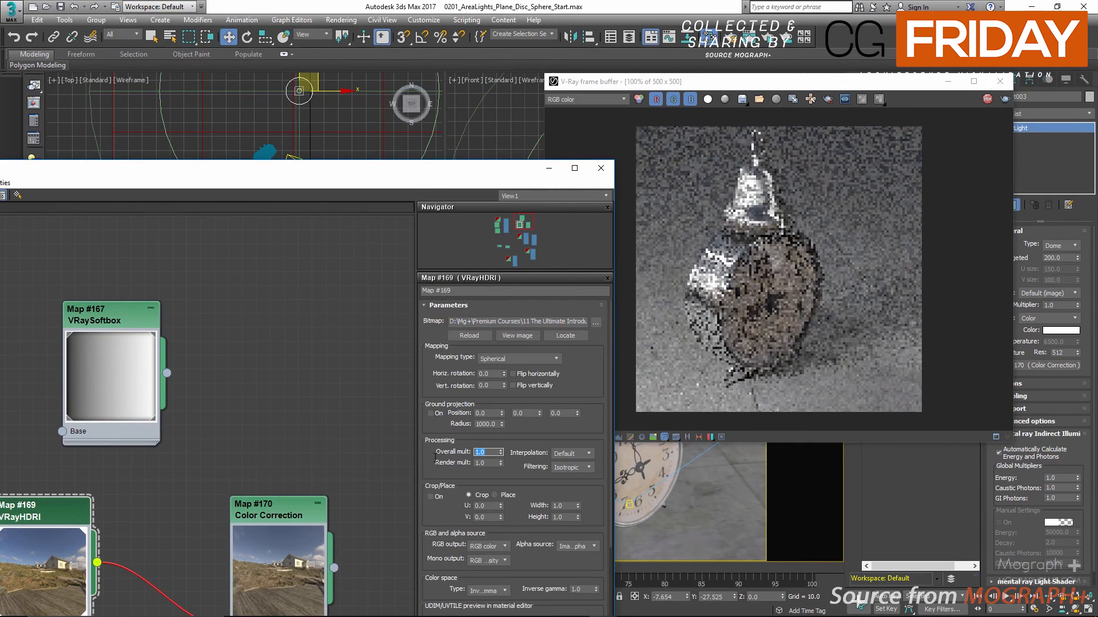
{"action": "key", "text": "BackSpace"}
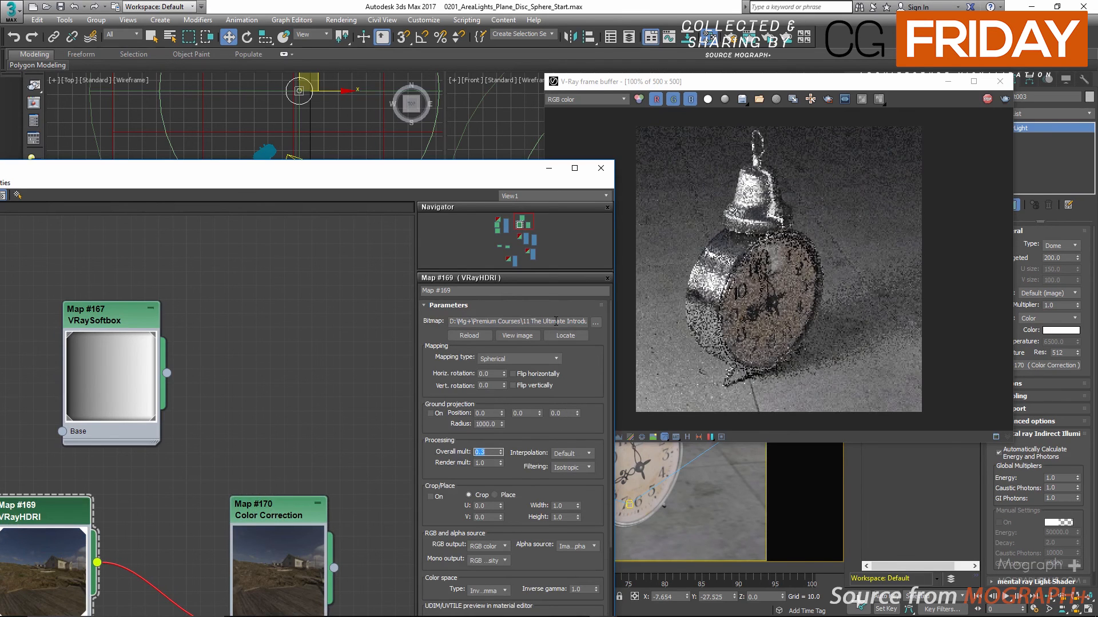
{"action": "left_click_drag", "start_coordinate": [495, 182], "coordinate": [410, 87]}
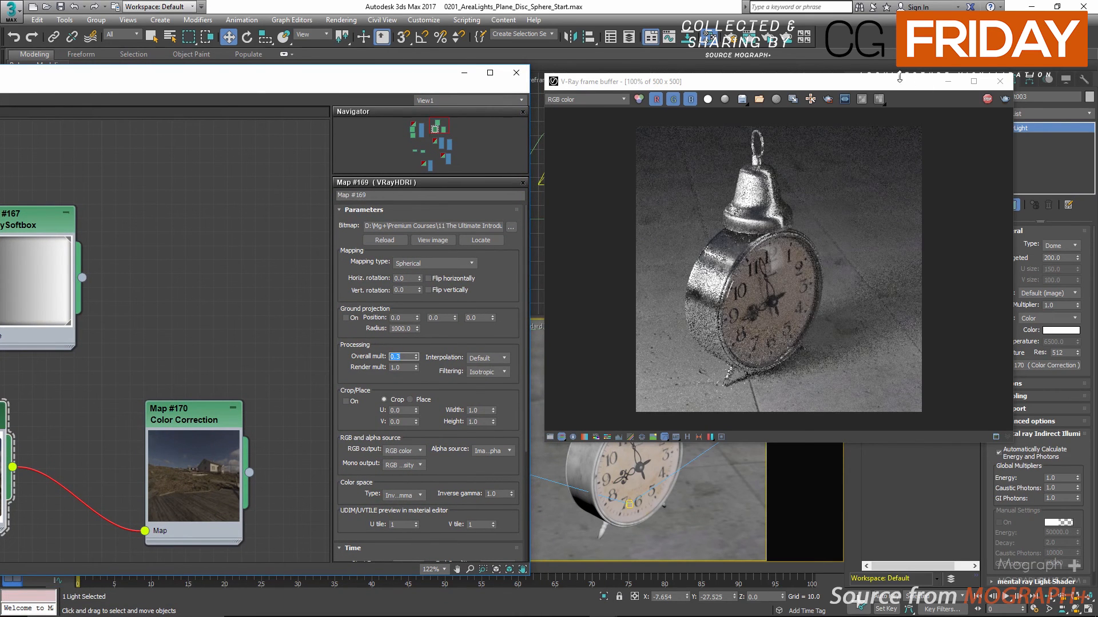
Move the V-Ray frame buffer clear of the light parameters and close the material editor
{"action": "left_click_drag", "start_coordinate": [899, 78], "coordinate": [620, 140]}
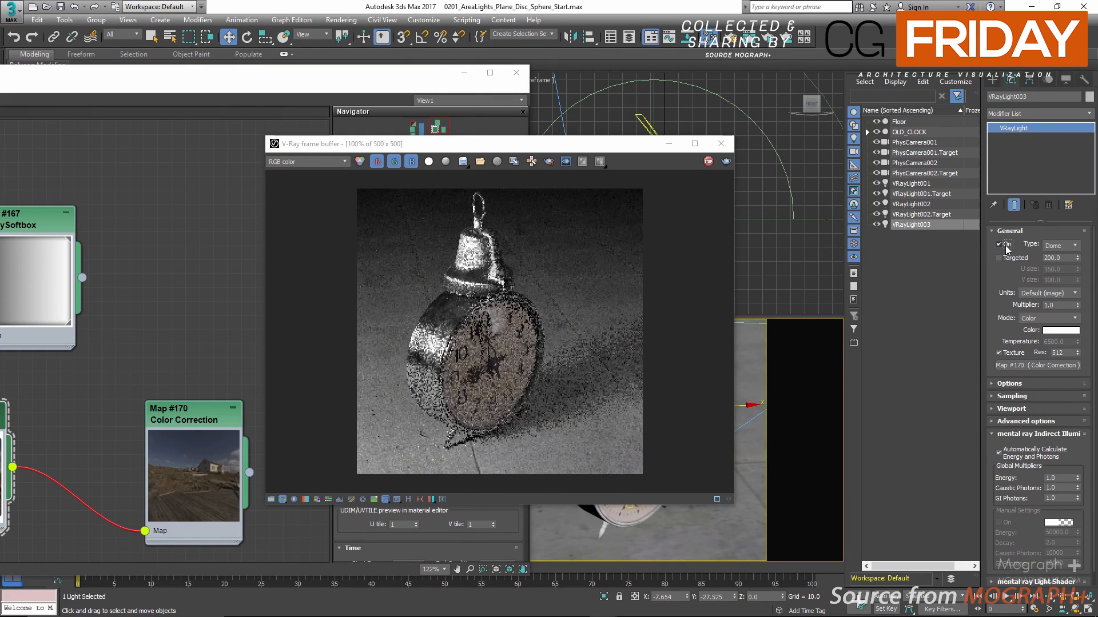
{"action": "left_click_drag", "start_coordinate": [595, 145], "coordinate": [326, 161]}
{"action": "left_click", "coordinate": [516, 72]}
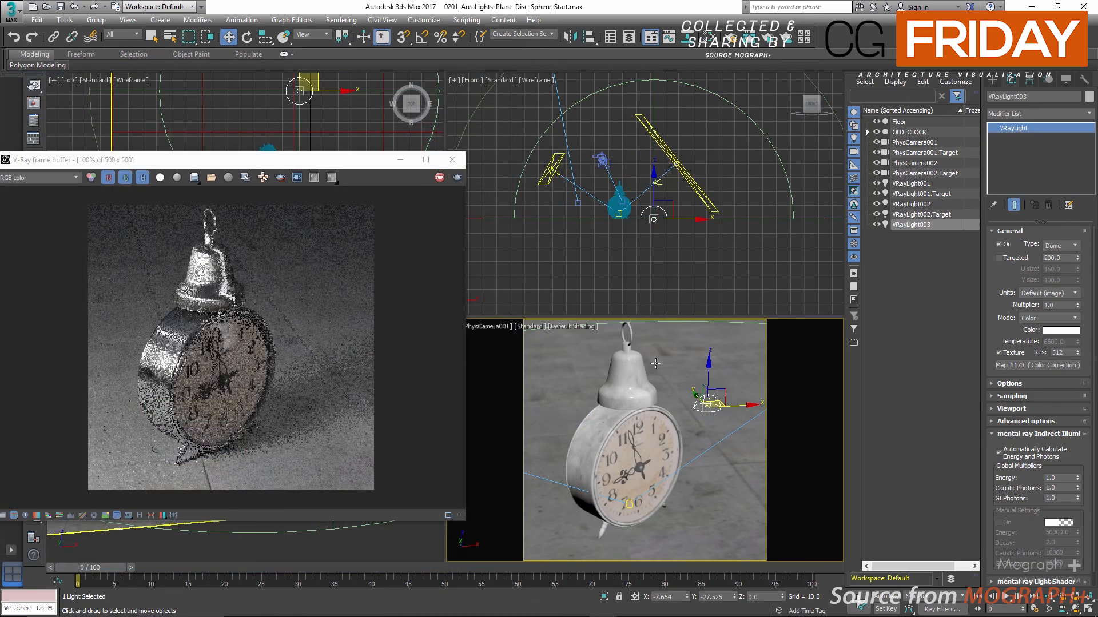
Orbit the PhysCamera002 view down to a low angle on the clock and compare the render with the dome light off and on
{"action": "double_click", "coordinate": [517, 238]}
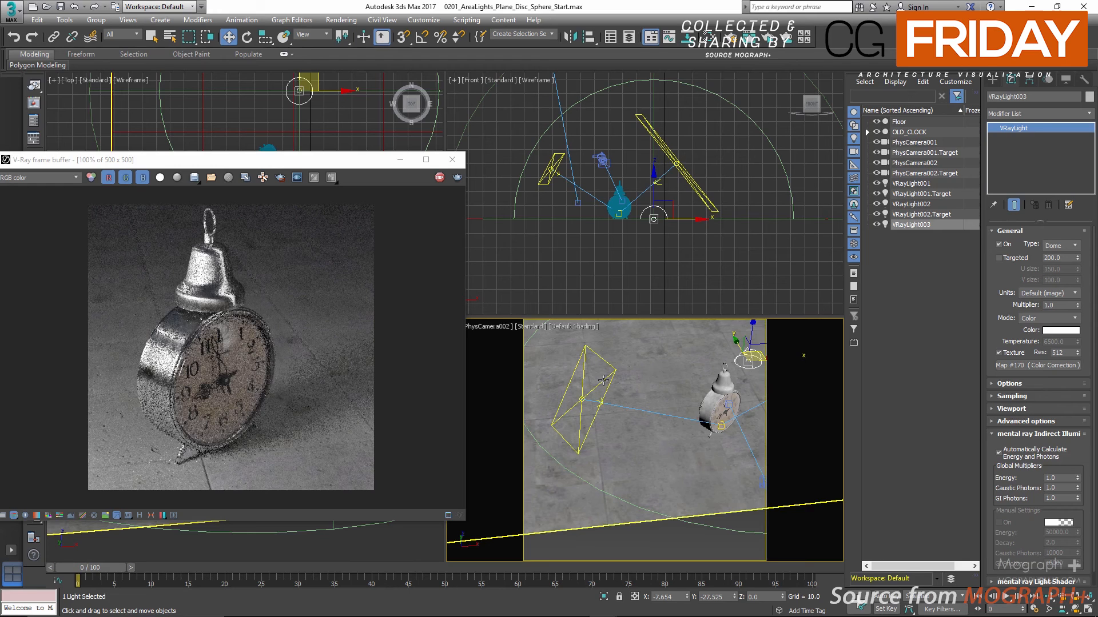
{"action": "middle_click_drag", "start_coordinate": [677, 392], "coordinate": [619, 367], "text": "alt"}
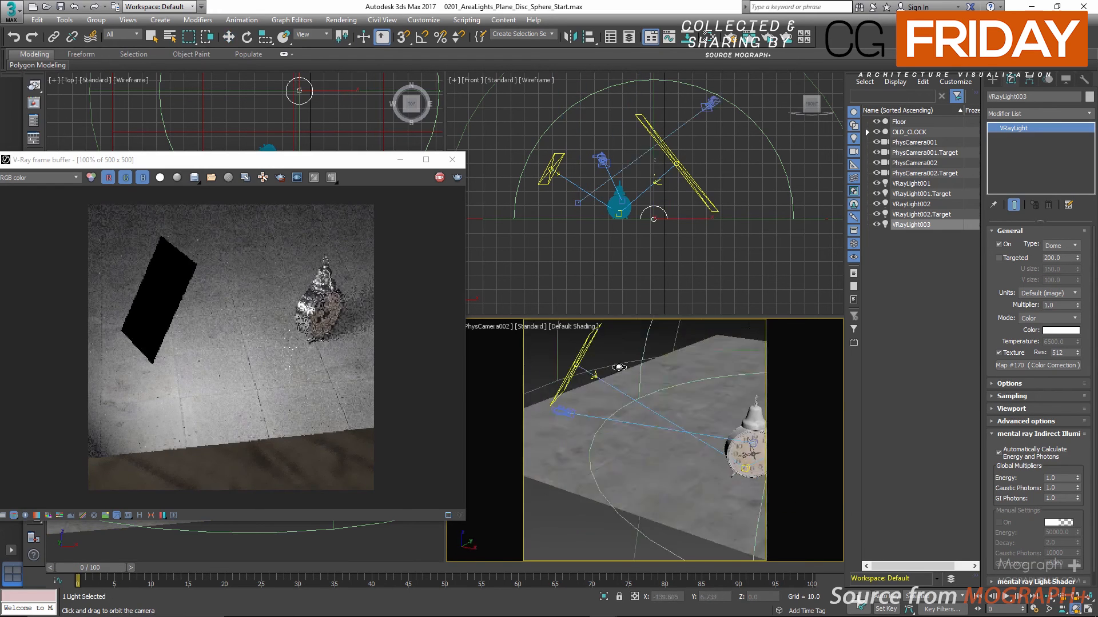
{"action": "left_click_drag", "start_coordinate": [619, 367], "coordinate": [643, 390]}
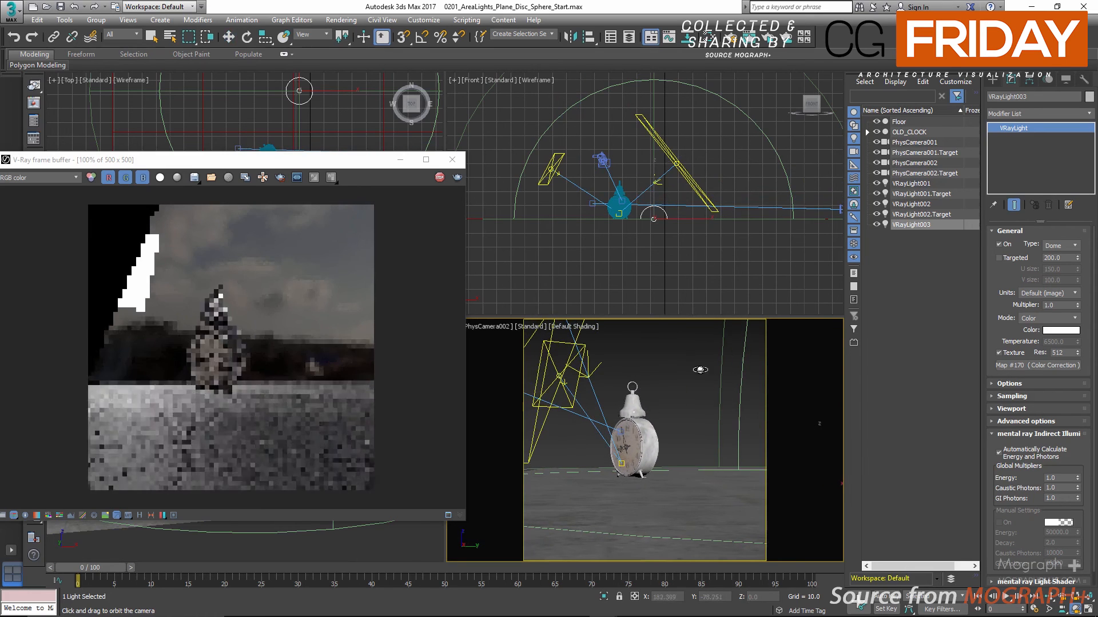
{"action": "left_click", "coordinate": [1000, 246]}
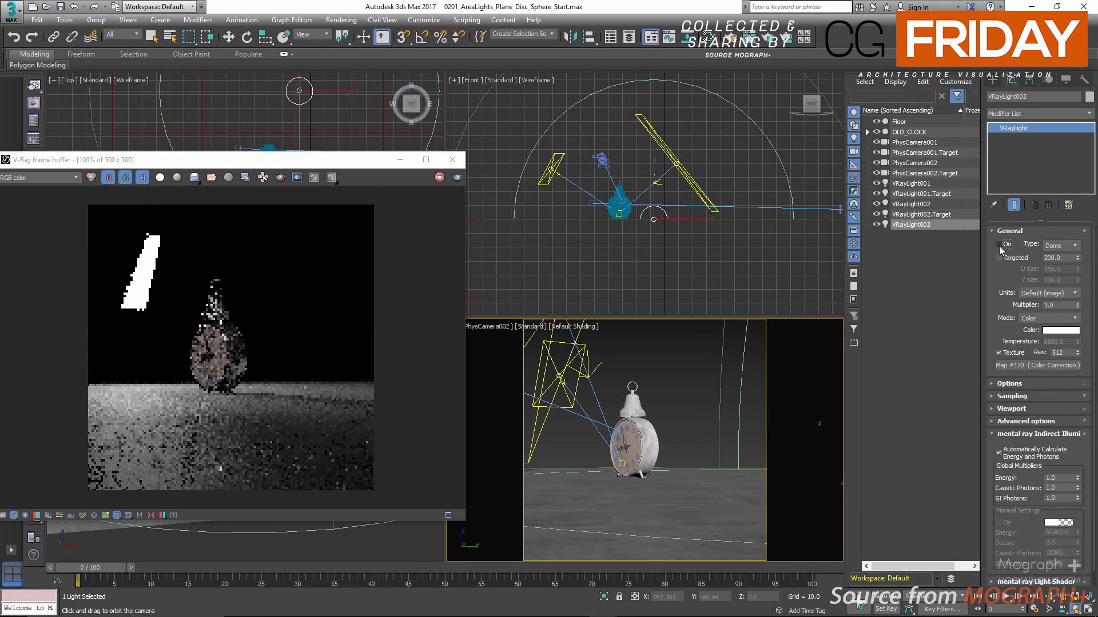
{"action": "left_click", "coordinate": [999, 246]}
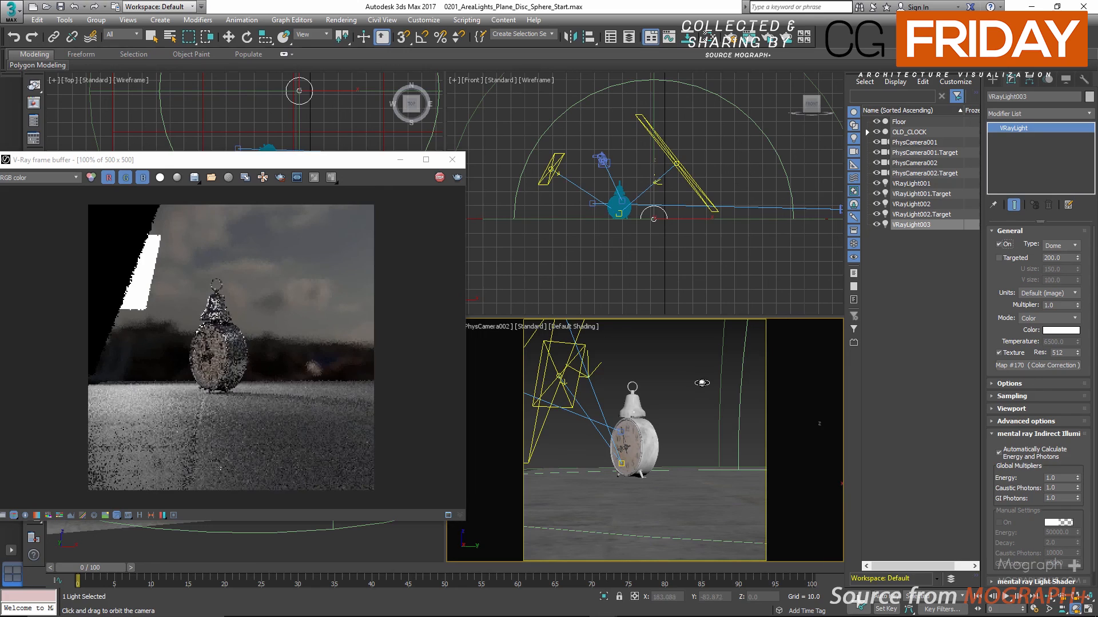
Return the camera view to PhysCamera001 and close the V-Ray frame buffer
{"action": "key", "text": "c"}
{"action": "double_click", "coordinate": [538, 239]}
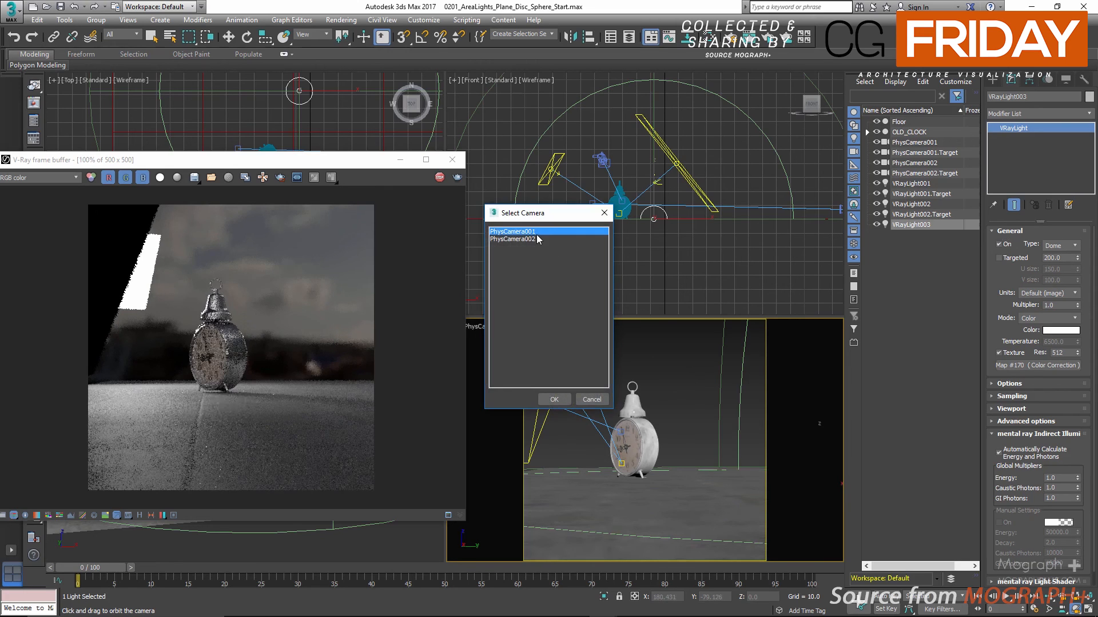
{"action": "left_click", "coordinate": [452, 160]}
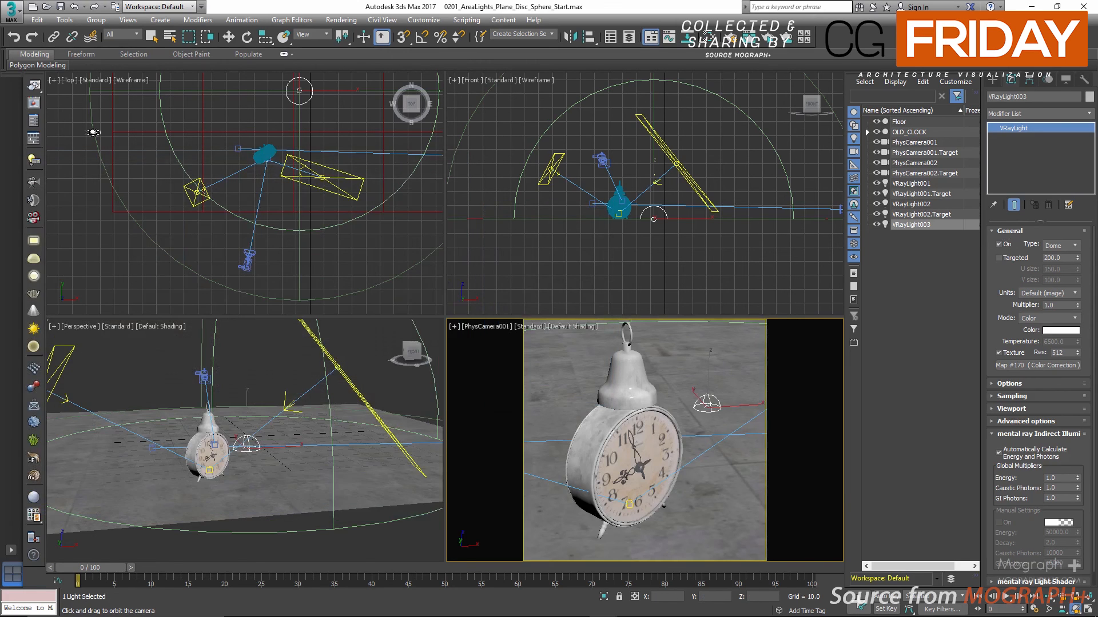
Open the render setup and switch the render target to Production Rendering Mode
{"action": "left_click", "coordinate": [32, 122]}
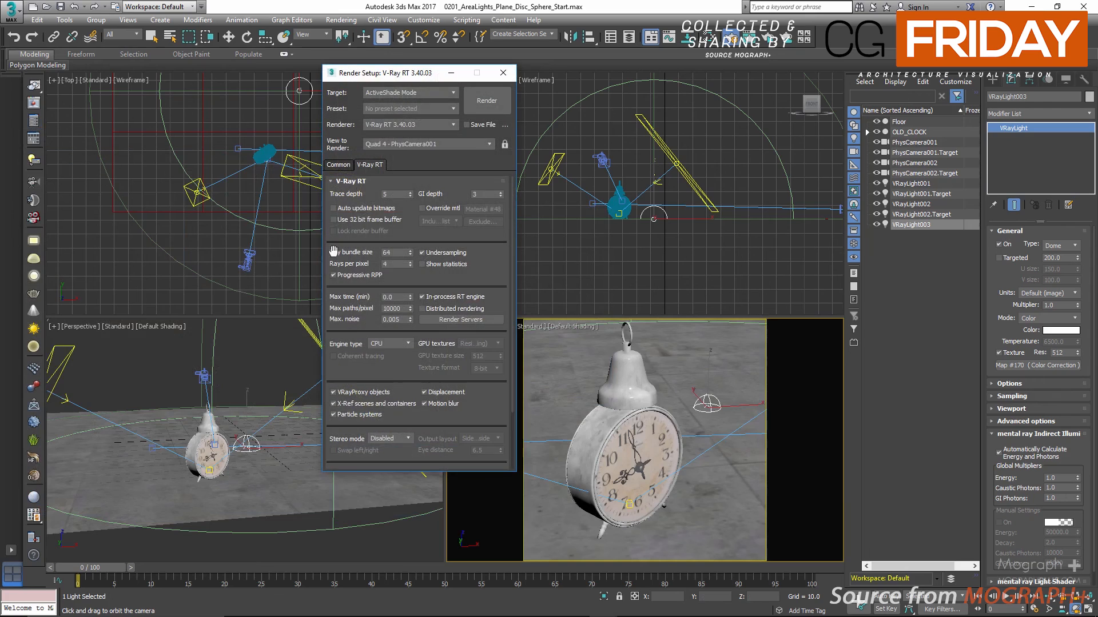
{"action": "left_click", "coordinate": [408, 92]}
{"action": "left_click", "coordinate": [405, 105]}
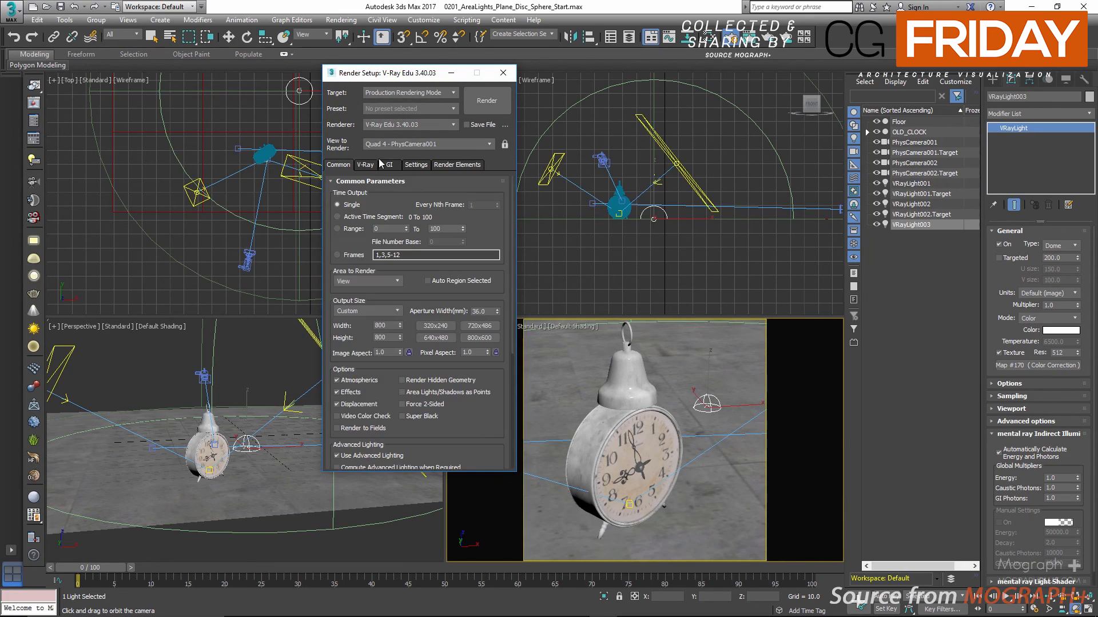
Delete the existing VRayDenoiser render element and add a new VRayDenoiser element
{"action": "left_click", "coordinate": [456, 168]}
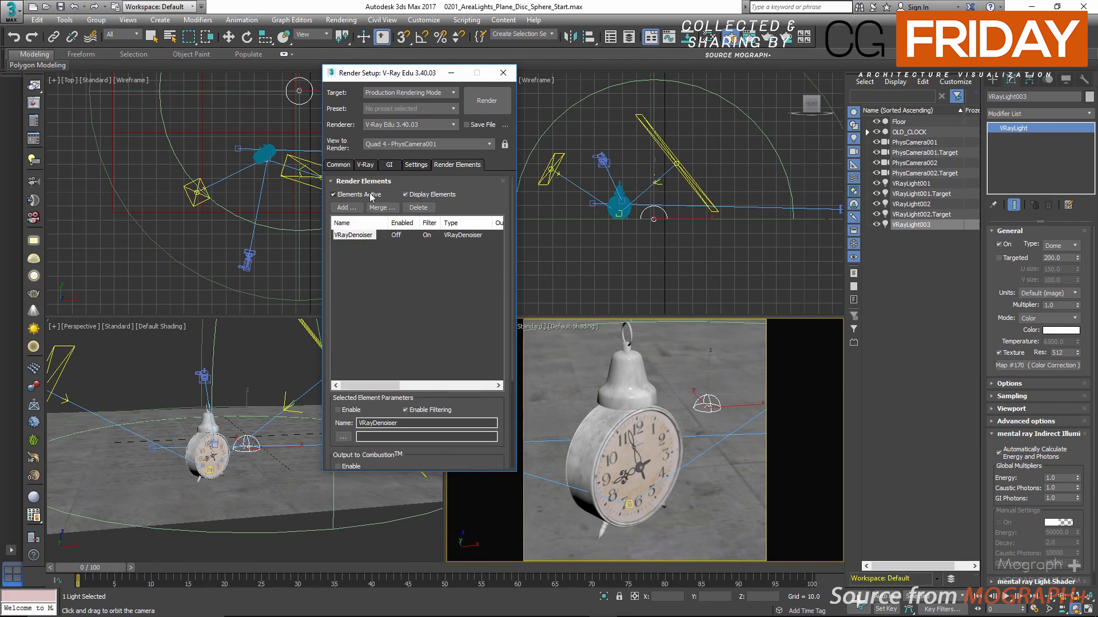
{"action": "left_click", "coordinate": [418, 207]}
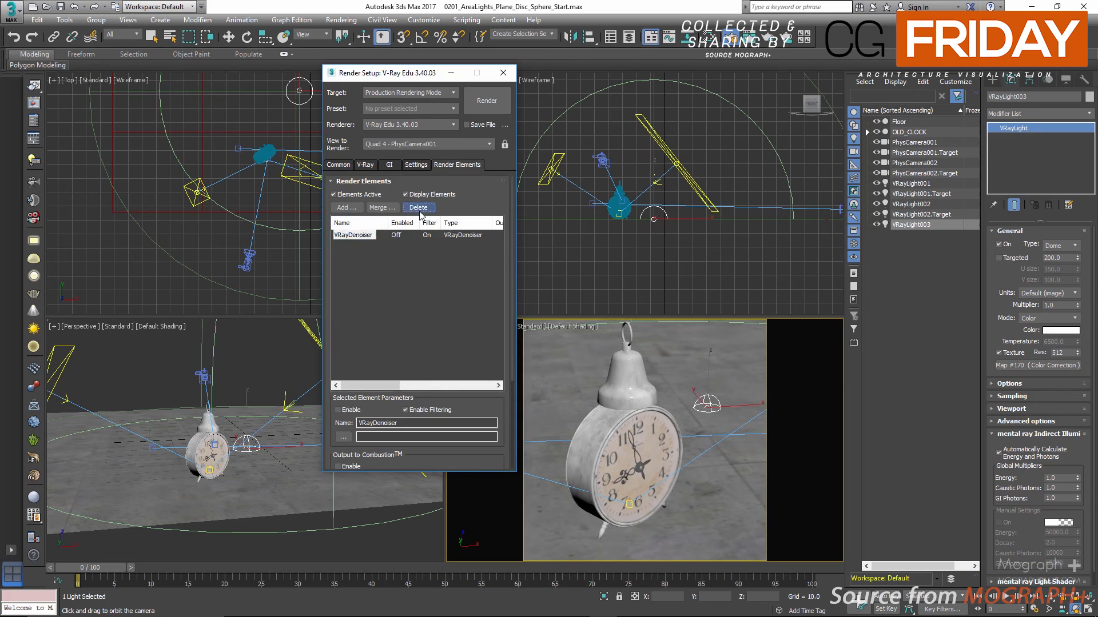
{"action": "left_click", "coordinate": [345, 208]}
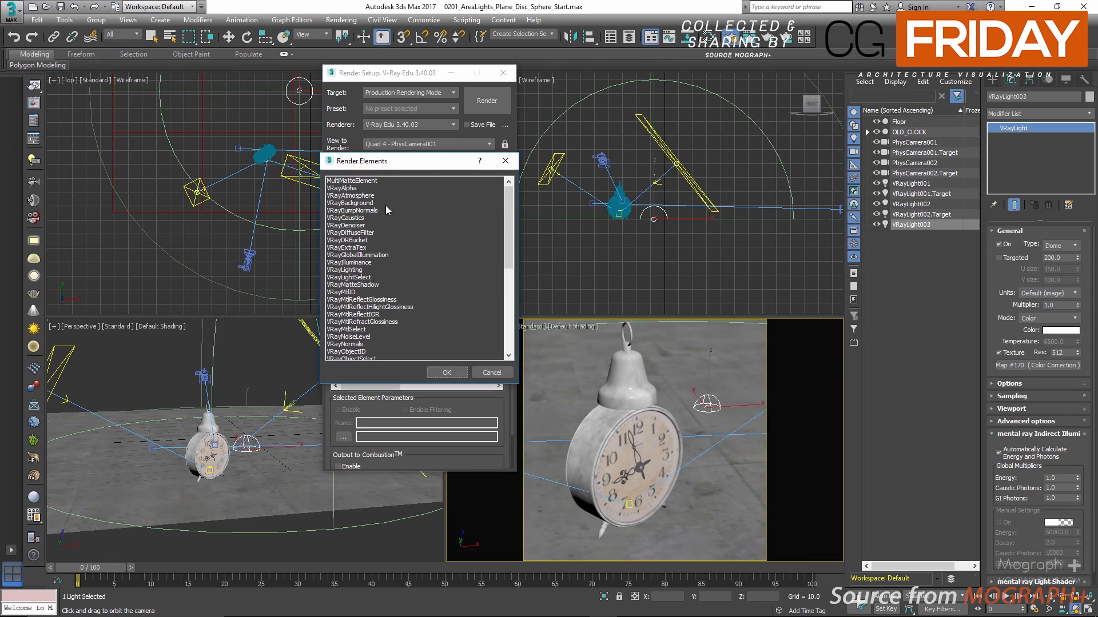
{"action": "double_click", "coordinate": [360, 226]}
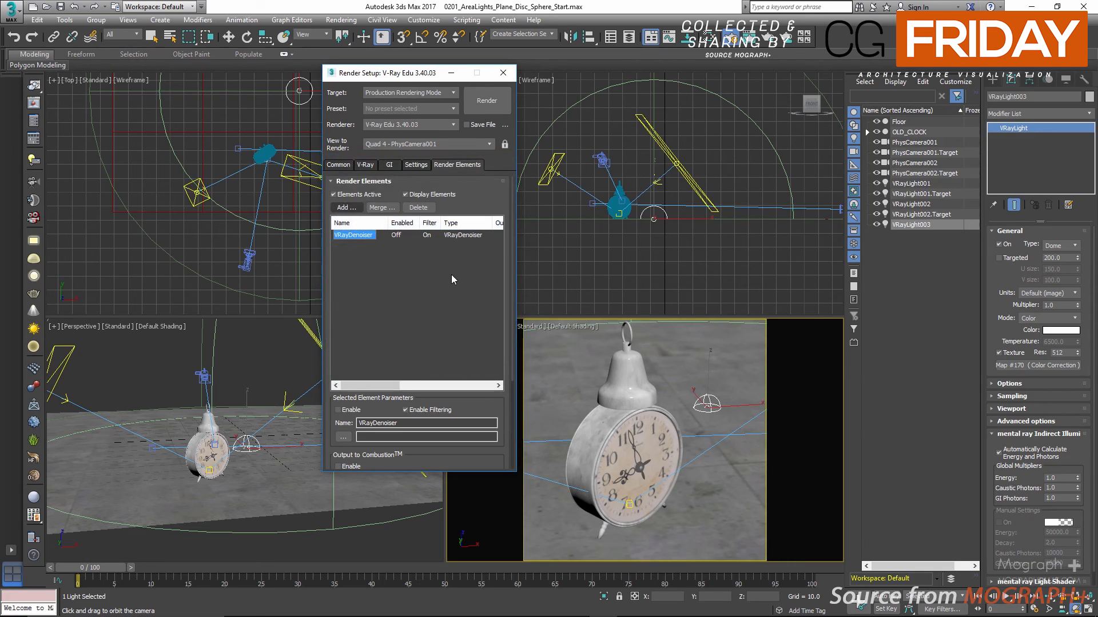
Lock the image aspect ratio and set the render output size to 1200 × 1200
{"action": "left_click", "coordinate": [337, 166]}
{"action": "double_click", "coordinate": [382, 325]}
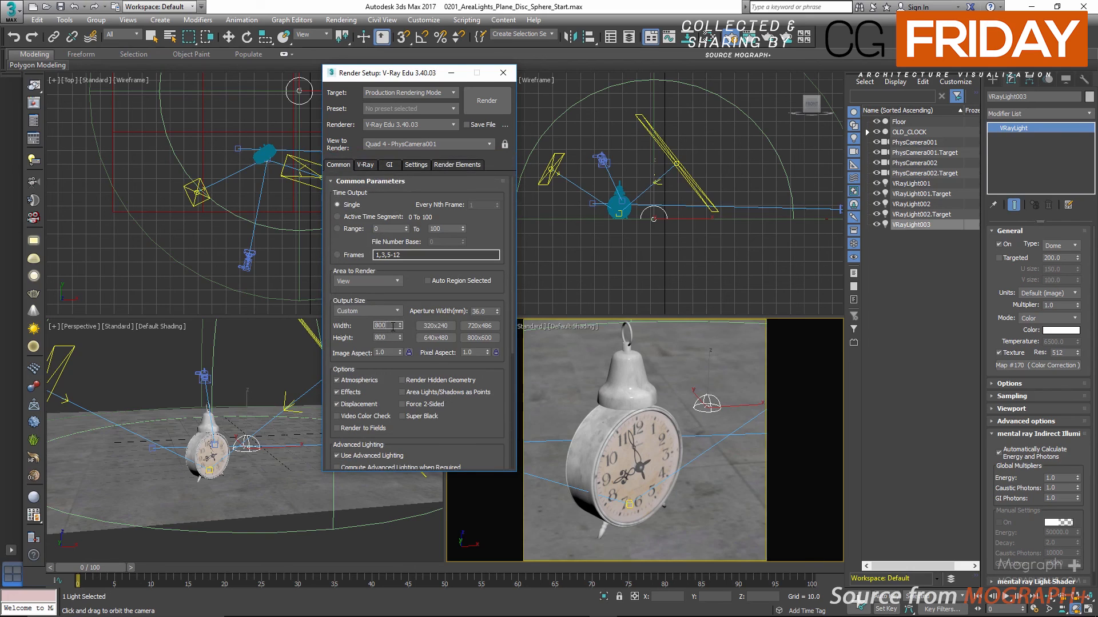
{"action": "left_click", "coordinate": [409, 353]}
{"action": "double_click", "coordinate": [382, 325]}
{"action": "type", "text": "1200"}
{"action": "key", "text": "Return"}
{"action": "right_click", "coordinate": [593, 383]}
{"action": "left_click", "coordinate": [486, 102]}
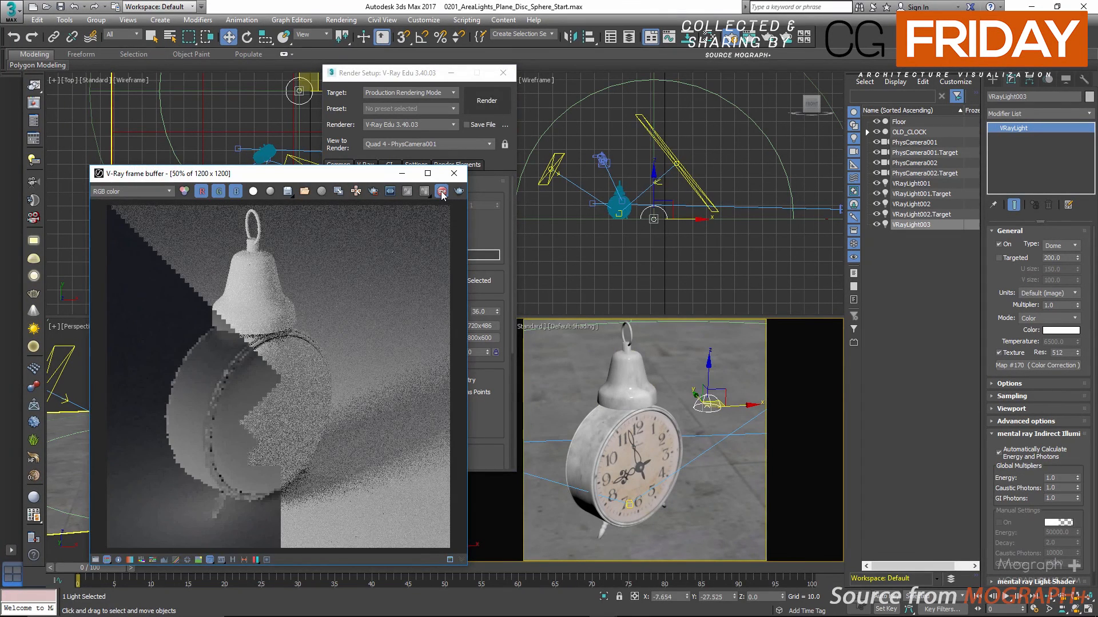
{"action": "left_click", "coordinate": [454, 174]}
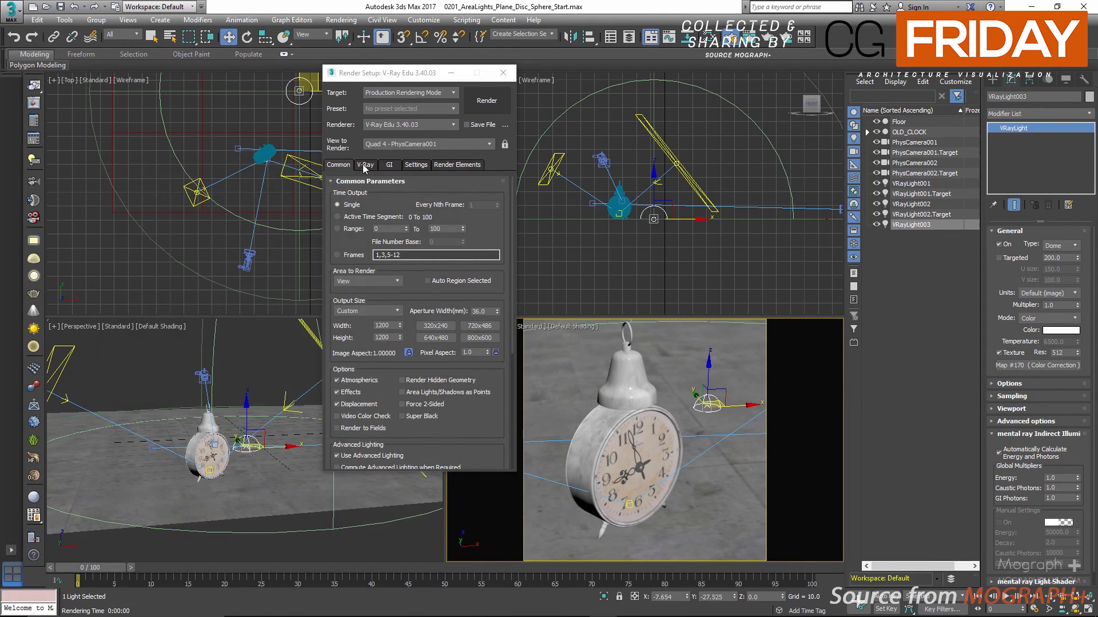
Turn off the material override in V-Ray's global switches and start the production render of PhysCamera001
{"action": "left_click", "coordinate": [365, 165]}
{"action": "left_click", "coordinate": [392, 219]}
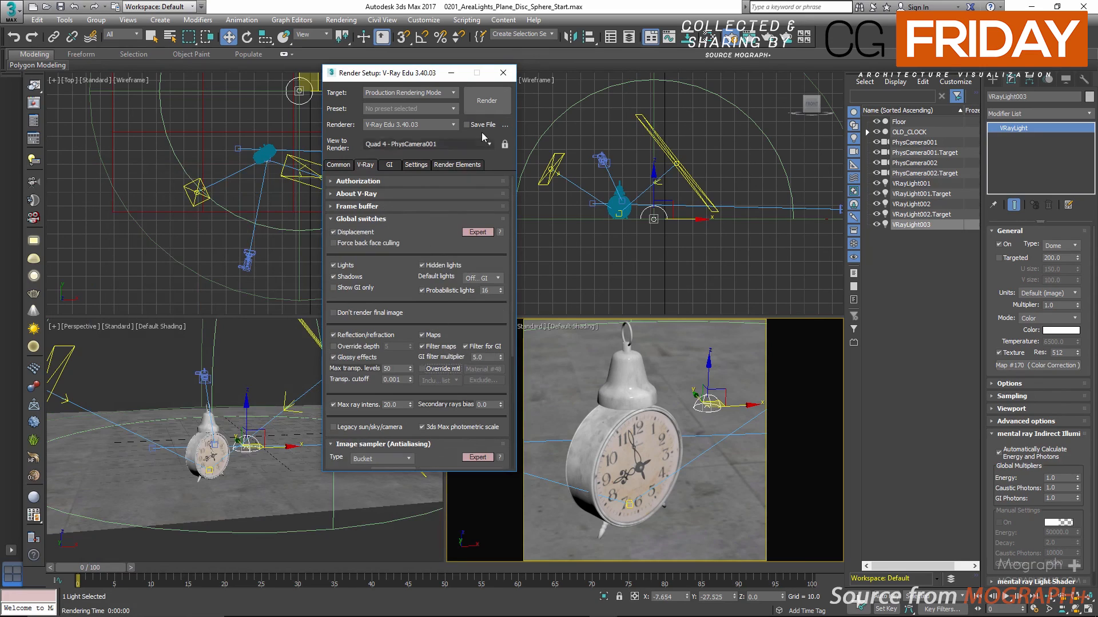
{"action": "left_click", "coordinate": [487, 101]}
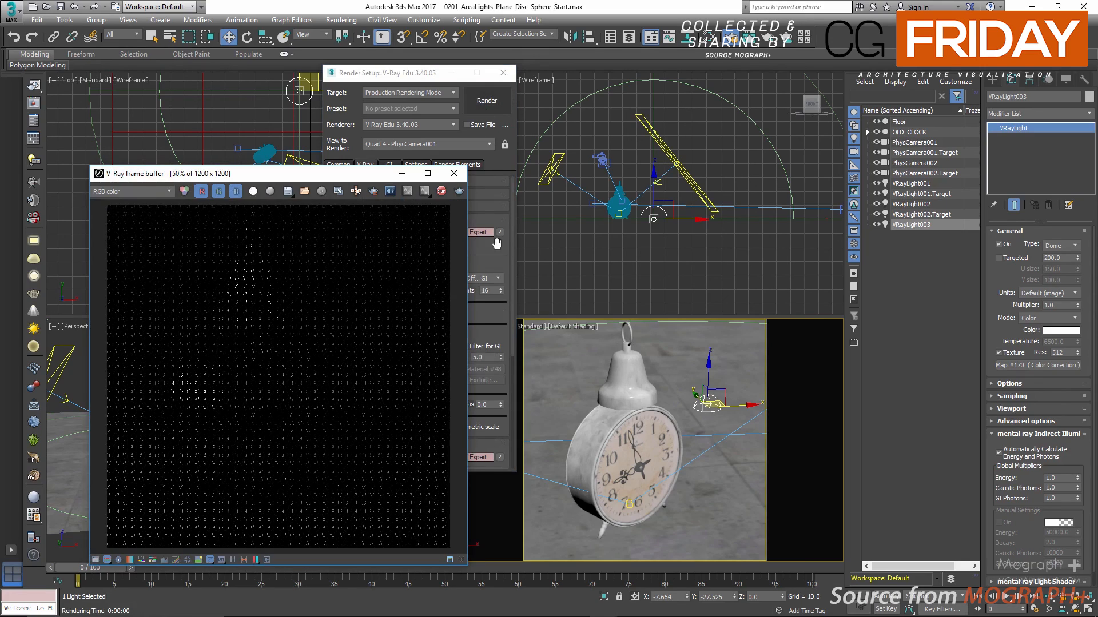
Maximize the V-Ray frame buffer and fit the whole clock render in view at 50% zoom
{"action": "left_click_drag", "start_coordinate": [333, 176], "coordinate": [527, 103]}
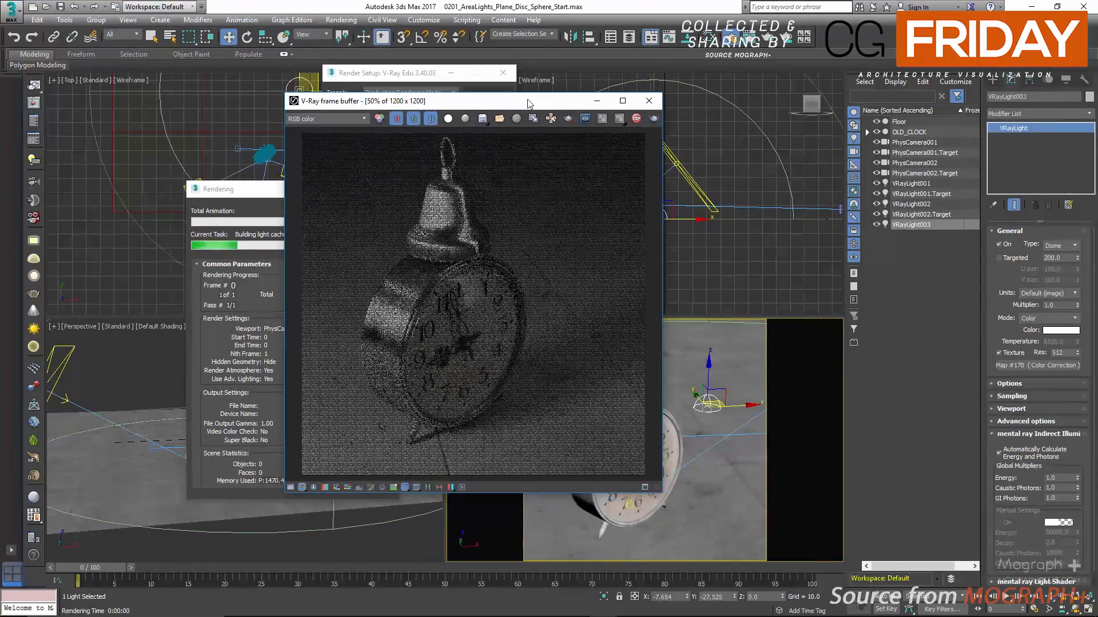
{"action": "double_click", "coordinate": [528, 103]}
{"action": "double_click", "coordinate": [511, 226]}
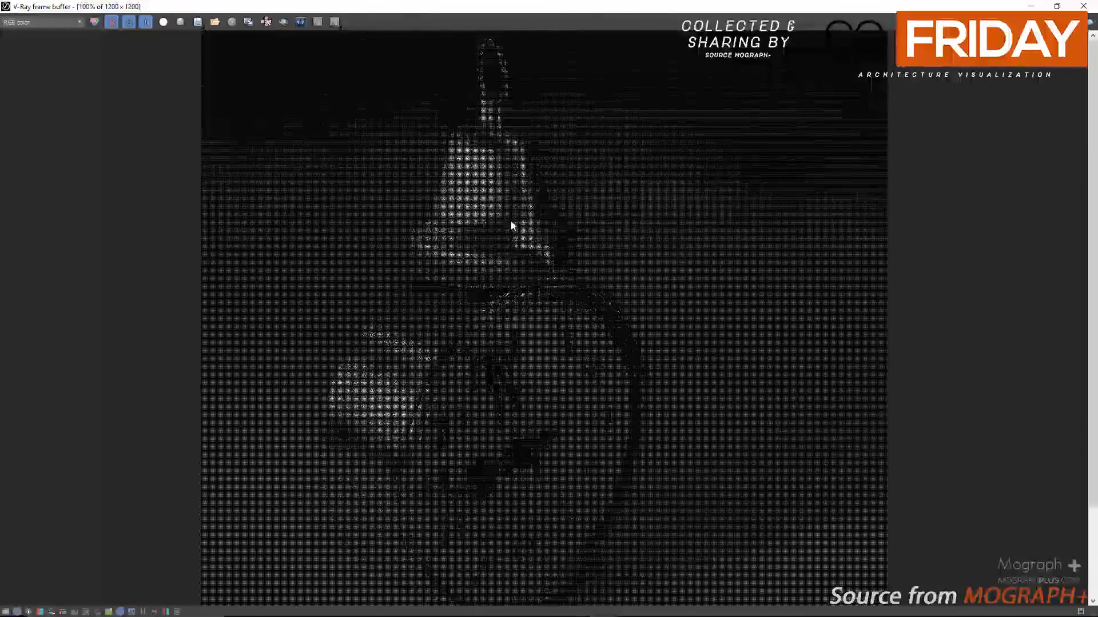
{"action": "scroll", "coordinate": [510, 221], "scroll_direction": "down", "scroll_amount": 1}
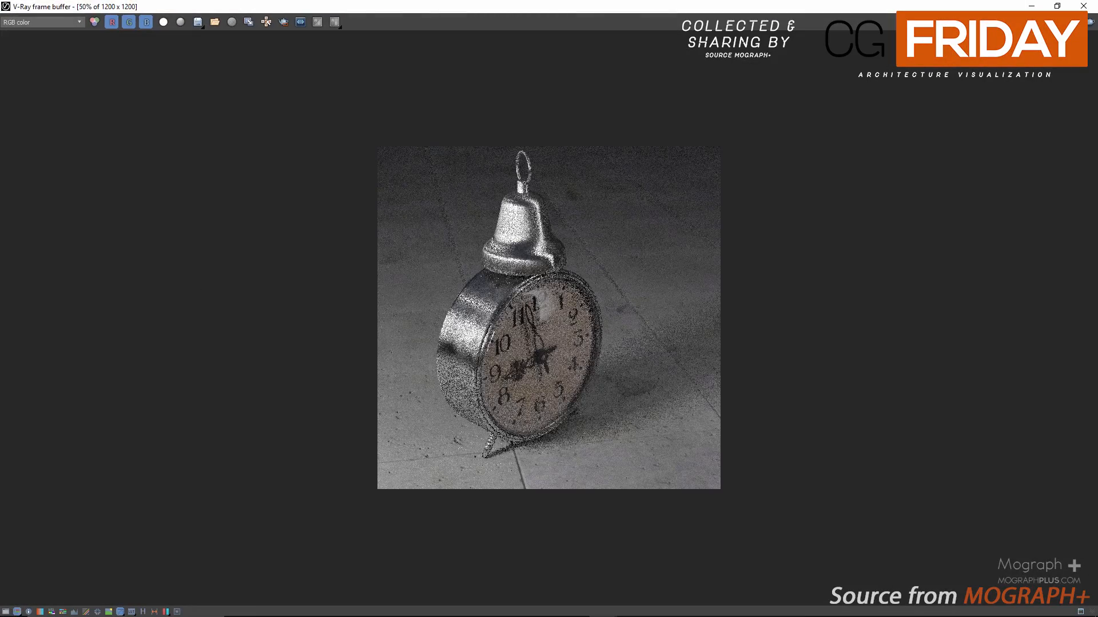
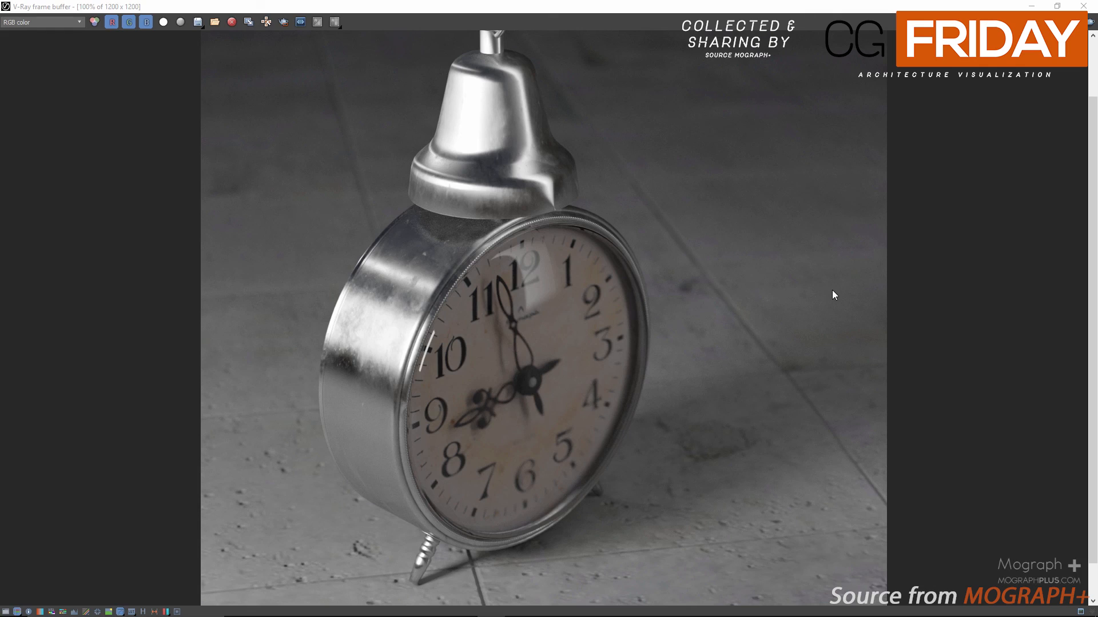
Switch the frame buffer to the VRayDenoiser channel and compare it with RGB color in close-up around the clock's base
{"action": "left_click", "coordinate": [35, 22]}
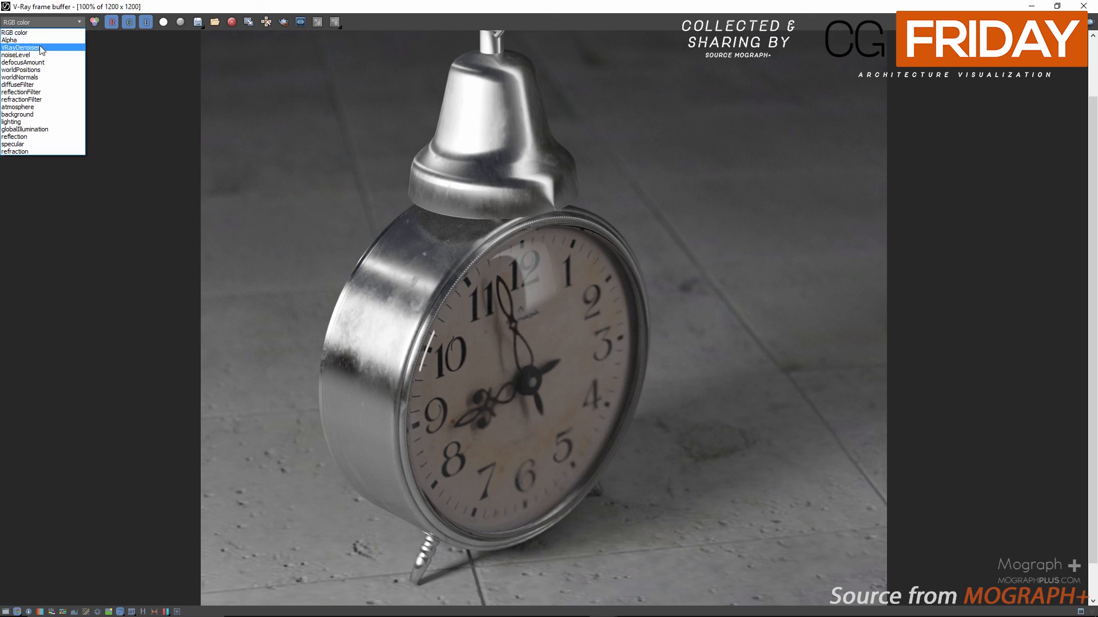
{"action": "left_click", "coordinate": [39, 45]}
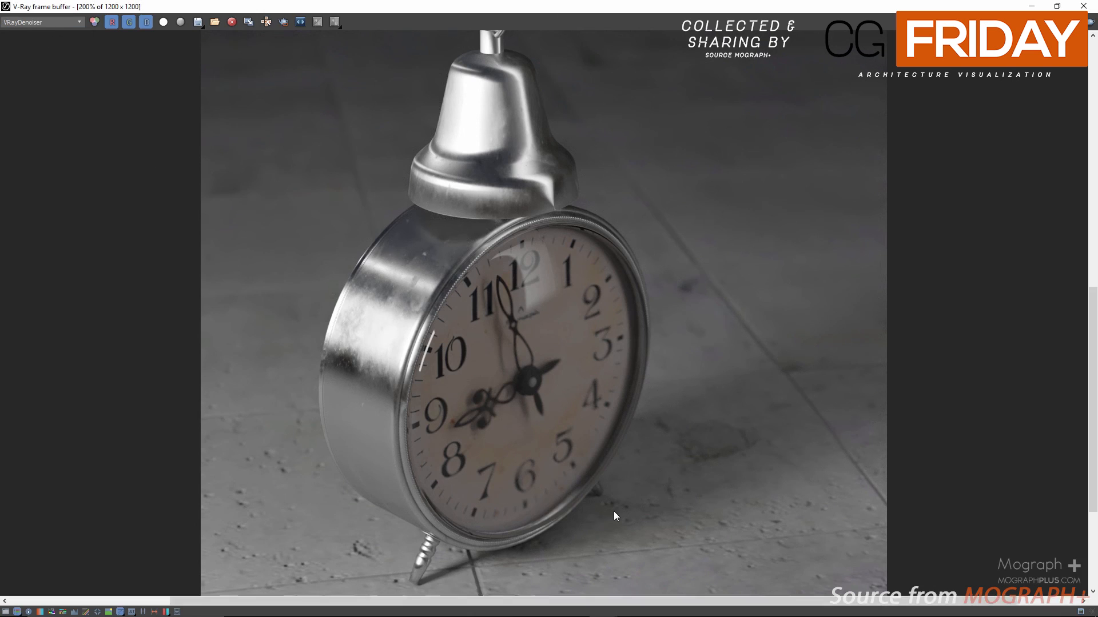
{"action": "scroll", "coordinate": [615, 503], "scroll_direction": "up", "scroll_amount": 2}
{"action": "middle_click_drag", "start_coordinate": [616, 497], "coordinate": [568, 319]}
{"action": "left_click", "coordinate": [40, 22]}
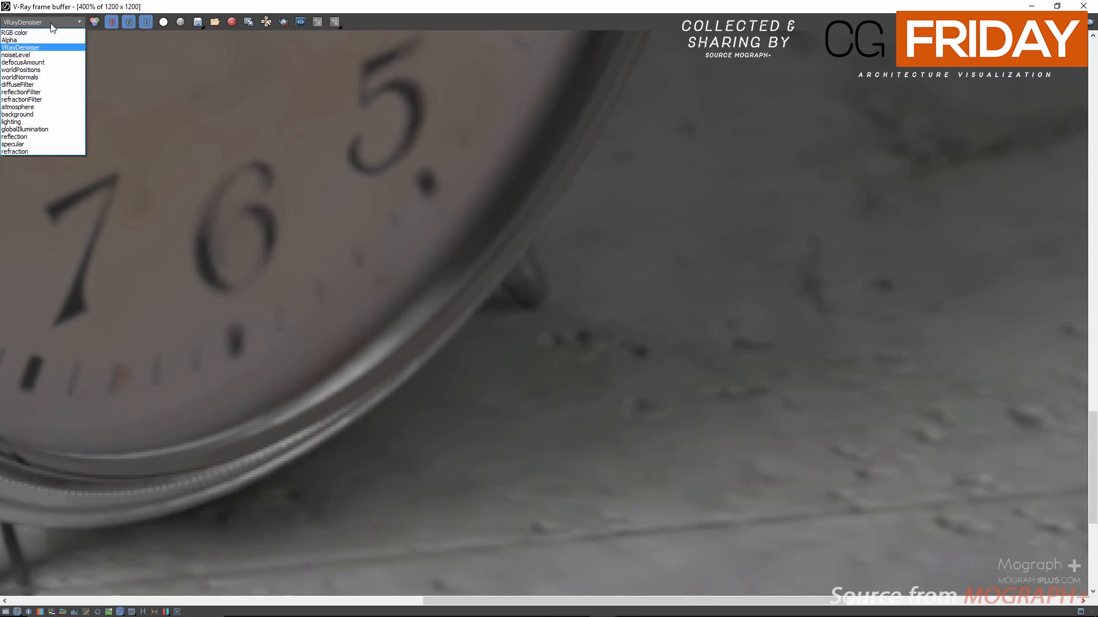
{"action": "left_click", "coordinate": [46, 32]}
{"action": "left_click", "coordinate": [48, 21]}
{"action": "left_click", "coordinate": [40, 47]}
{"action": "scroll", "coordinate": [340, 265], "scroll_direction": "down", "scroll_amount": 2}
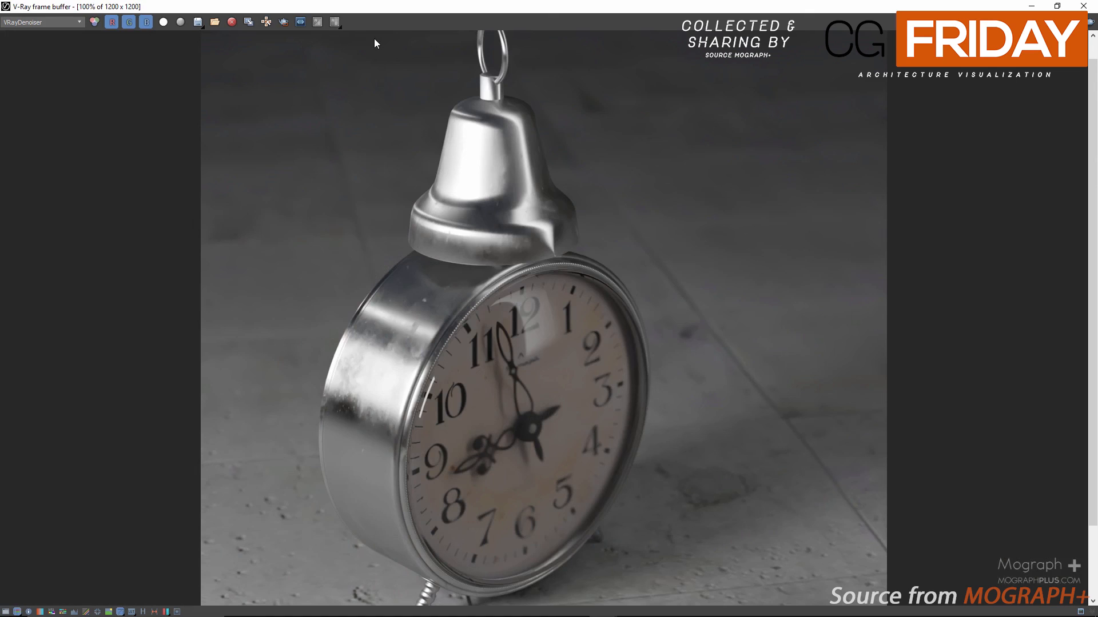
Show the frame buffer's color corrections, enable the Curve correction and expand its graph in the maximized window
{"action": "left_click_drag", "start_coordinate": [406, 7], "coordinate": [487, 76]}
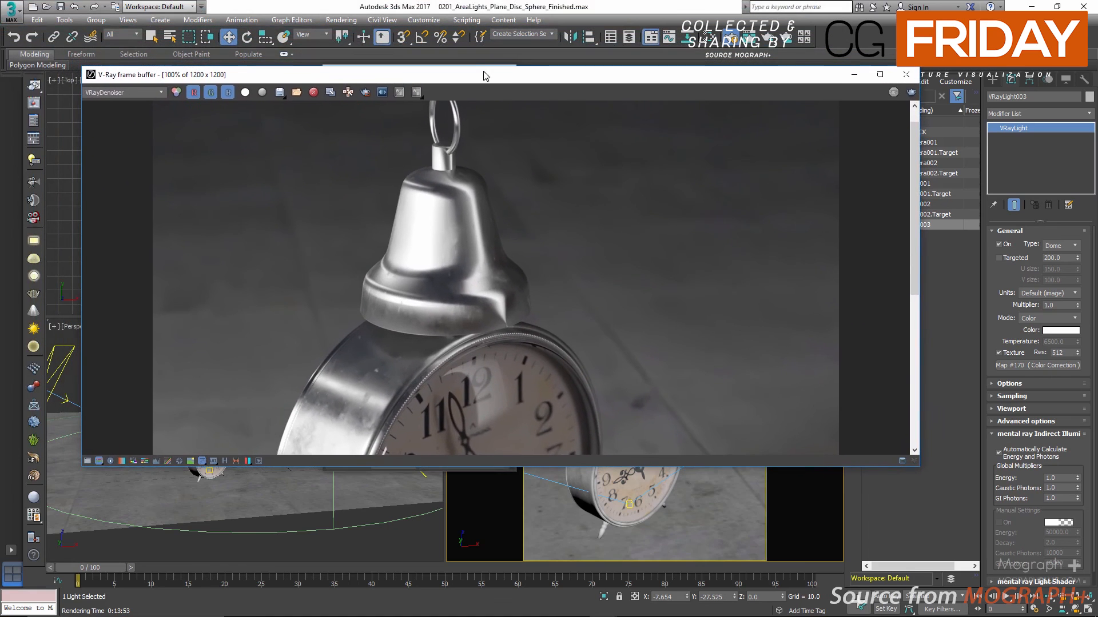
{"action": "left_click", "coordinate": [88, 462]}
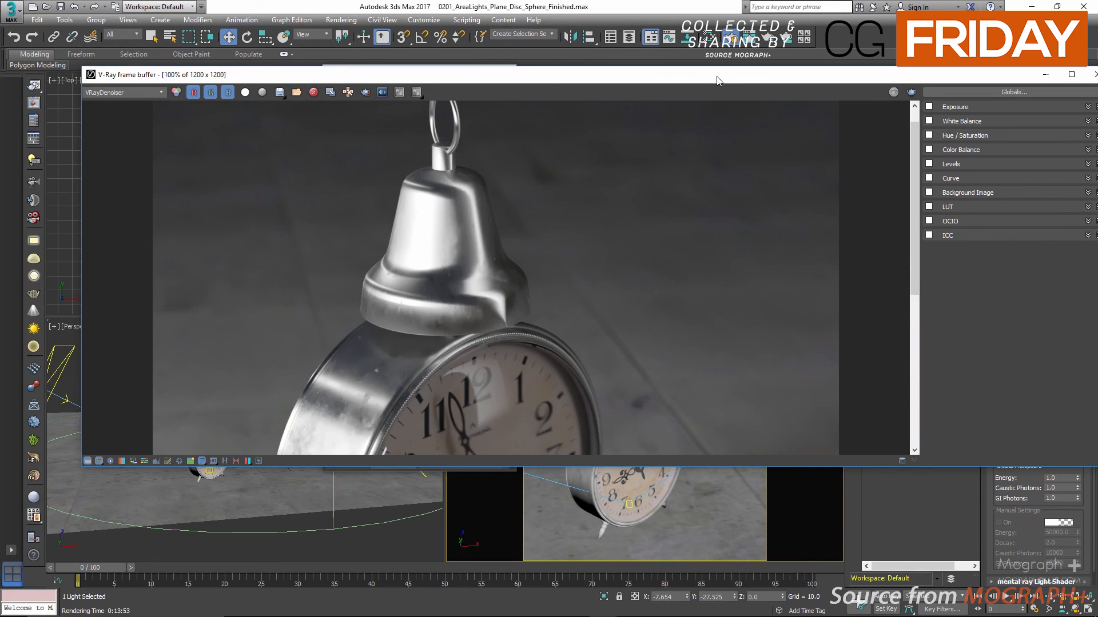
{"action": "left_click", "coordinate": [929, 178]}
{"action": "double_click", "coordinate": [906, 78]}
{"action": "left_click", "coordinate": [1074, 107]}
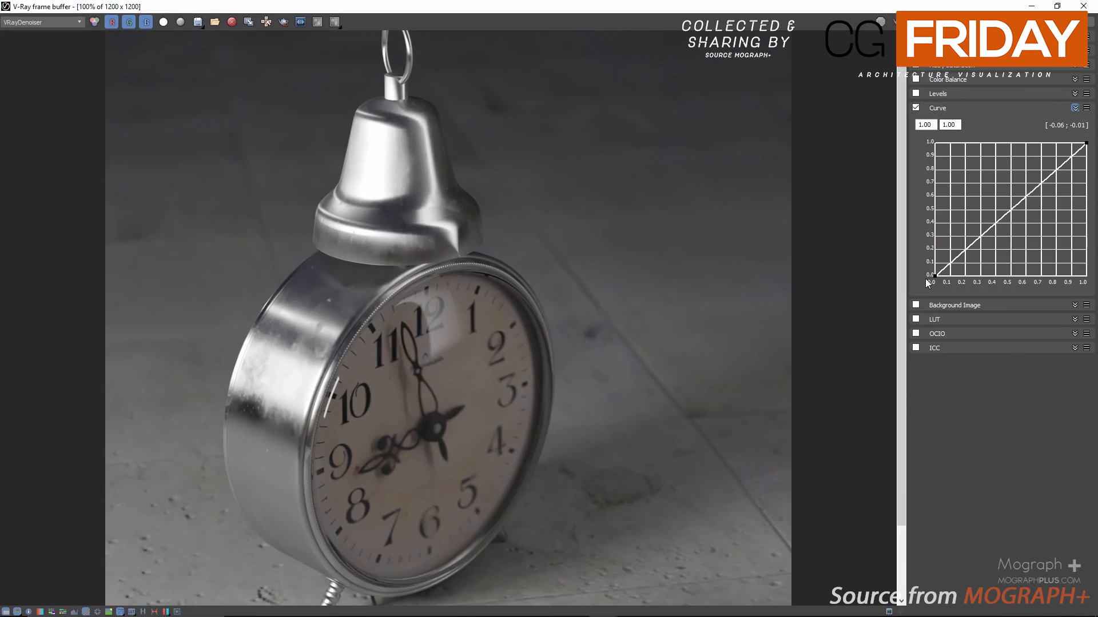
Bend the correction curve into a gentle S, with its lower handle at about (0.35, 0.21) and upper handle at about (0.6, 0.8)
{"action": "left_click", "coordinate": [982, 244]}
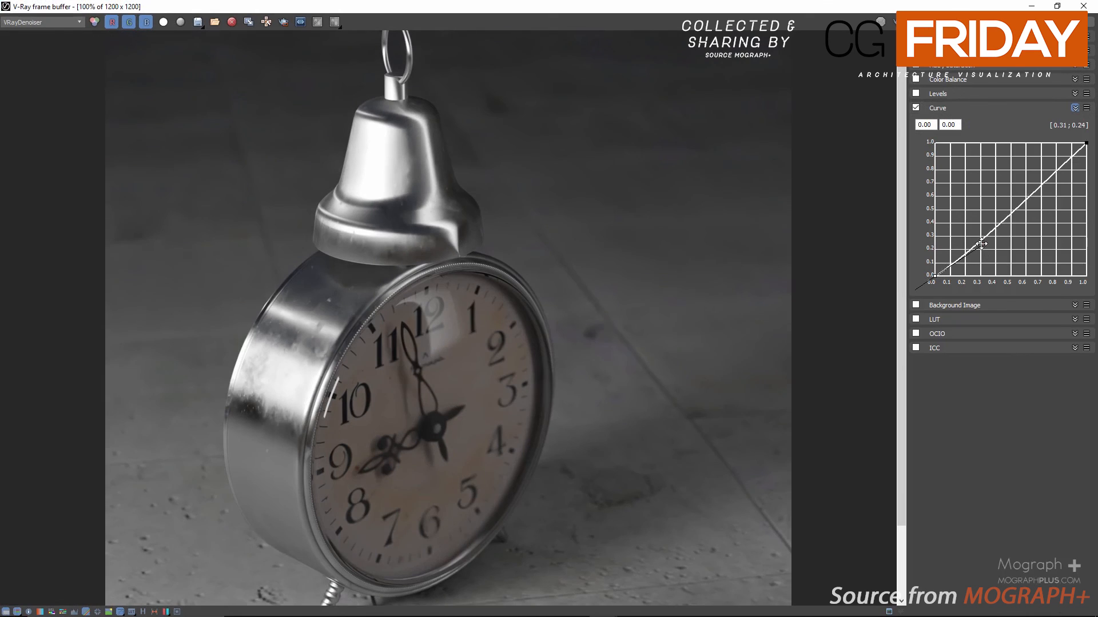
{"action": "left_click", "coordinate": [1087, 142]}
{"action": "left_click_drag", "start_coordinate": [1043, 184], "coordinate": [1030, 174]}
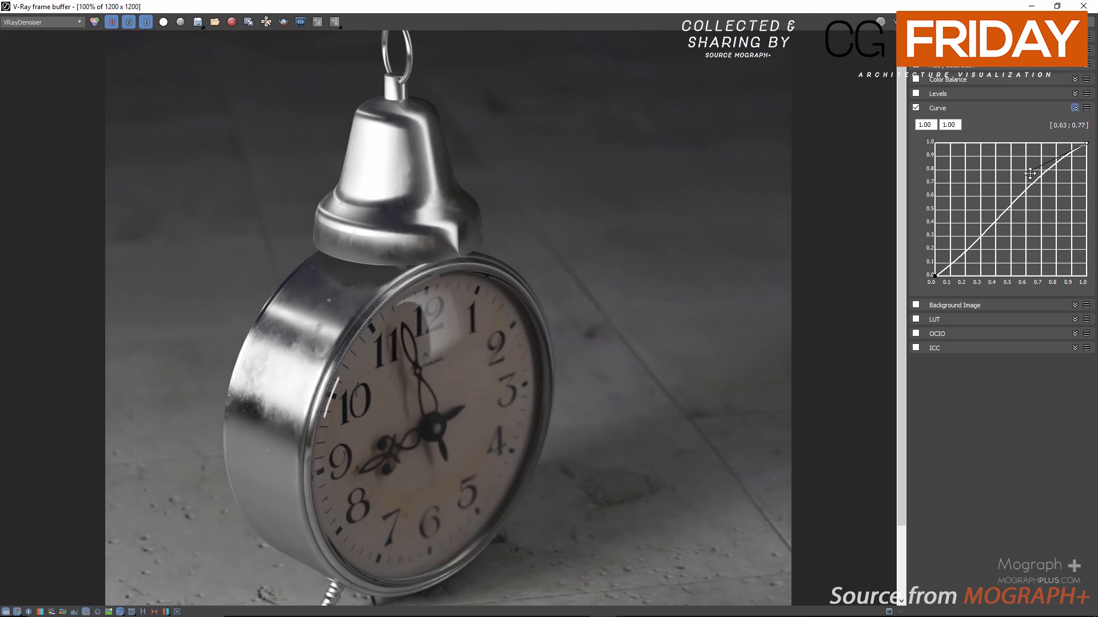
{"action": "left_click", "coordinate": [935, 275]}
{"action": "left_click_drag", "start_coordinate": [981, 245], "coordinate": [988, 248]}
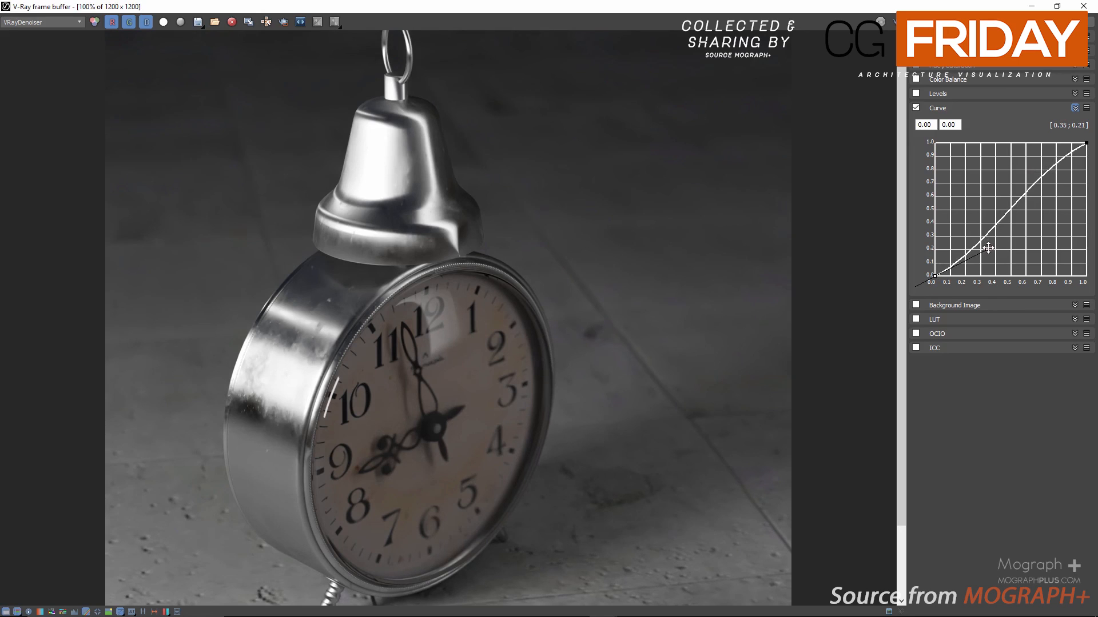
{"action": "left_click", "coordinate": [1086, 143]}
{"action": "left_click_drag", "start_coordinate": [1030, 170], "coordinate": [1029, 171]}
Warm the render by setting the White Balance correction's temperature to 7600
{"action": "left_click", "coordinate": [940, 51]}
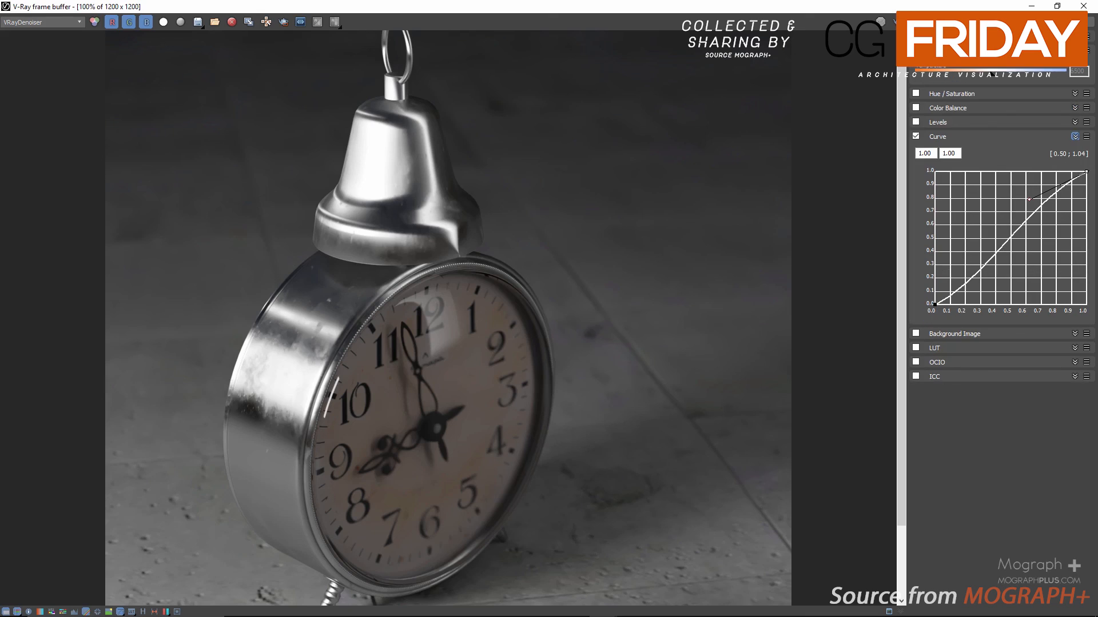
{"action": "double_click", "coordinate": [1077, 71]}
{"action": "key", "text": "BackSpace"}
{"action": "type", "text": "7600"}
{"action": "left_click", "coordinate": [198, 22]}
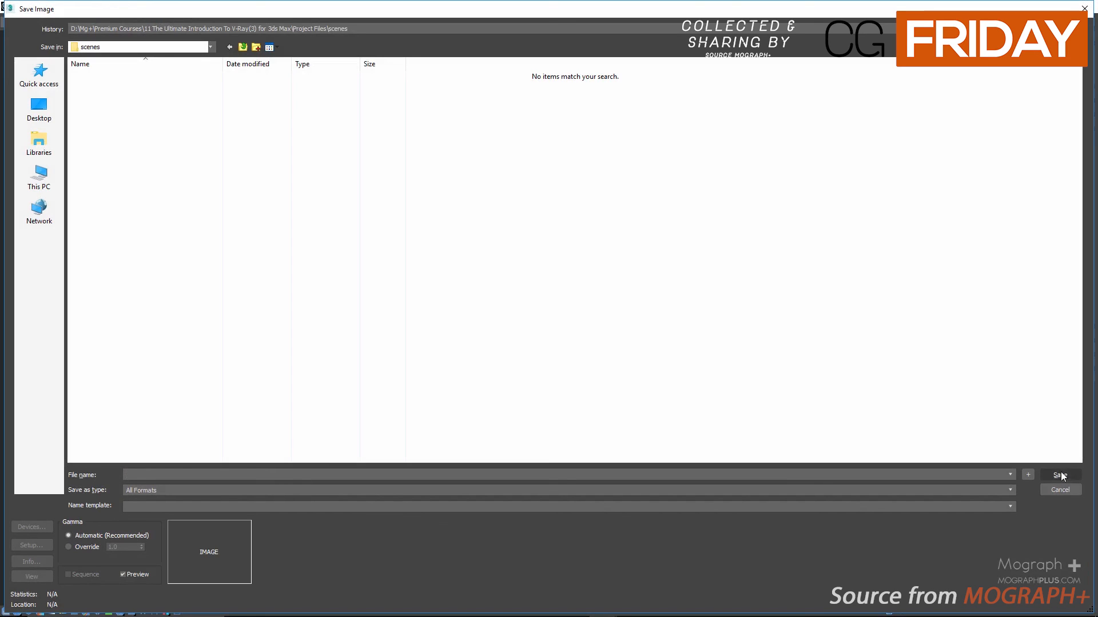
{"action": "left_click", "coordinate": [868, 493]}
{"action": "left_click", "coordinate": [869, 493]}
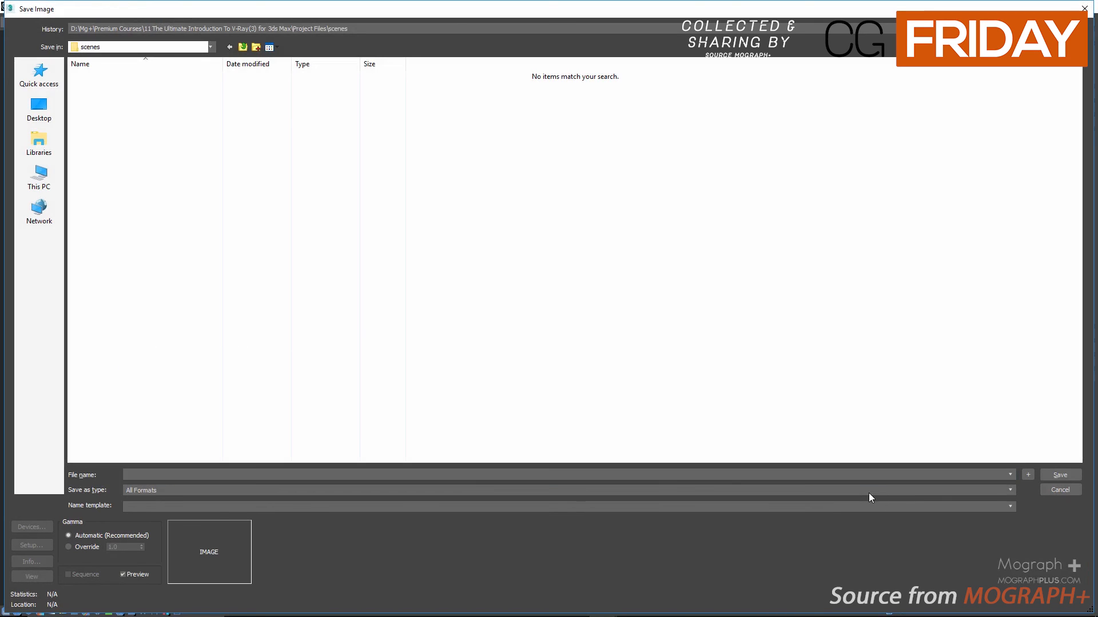
{"action": "left_click", "coordinate": [1061, 490]}
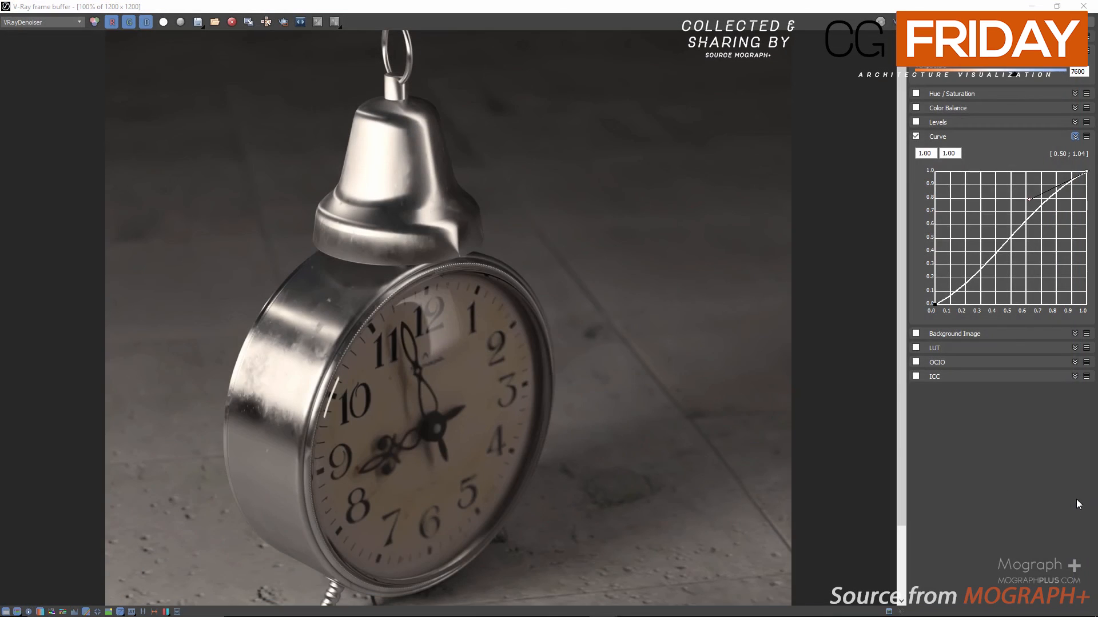